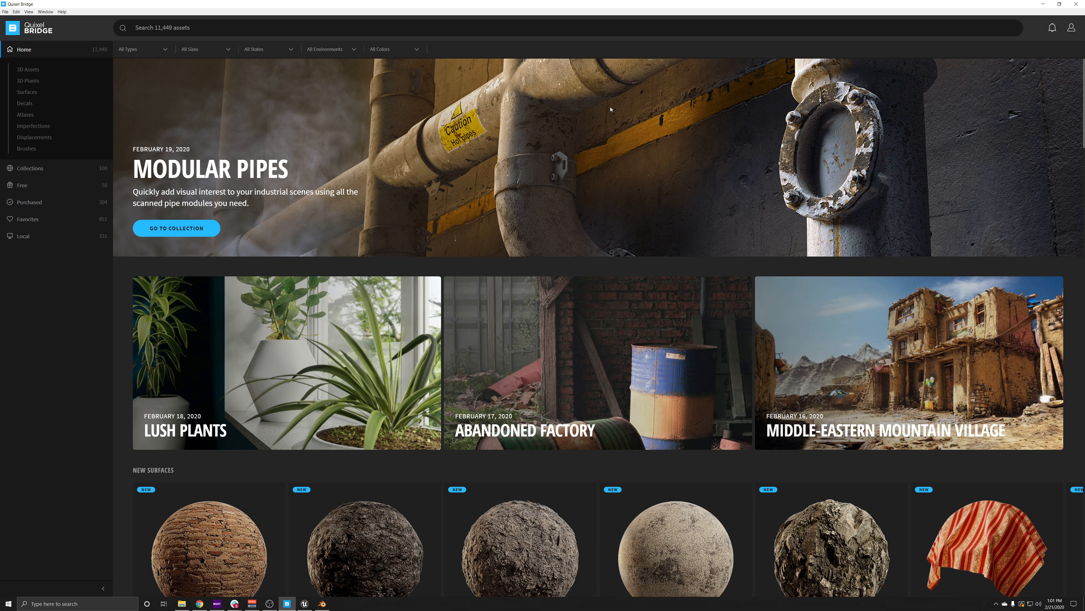
# Look through the home page's featured collections, new surfaces, new 3D models and new 3D plants.
pyautogui.scroll(-2, 413, 220)
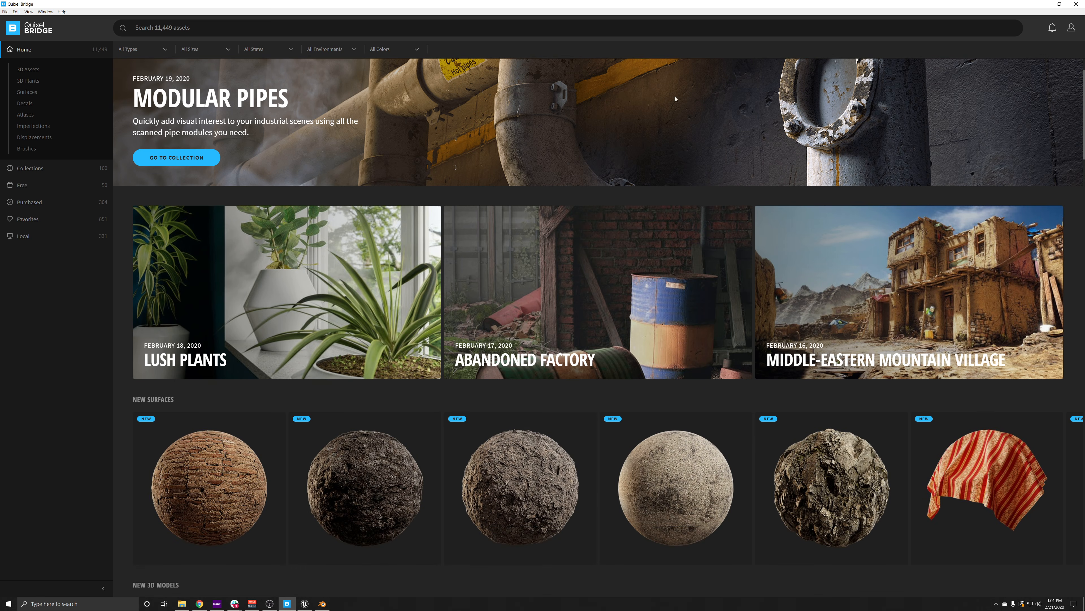
pyautogui.scroll(2, 773, 155)
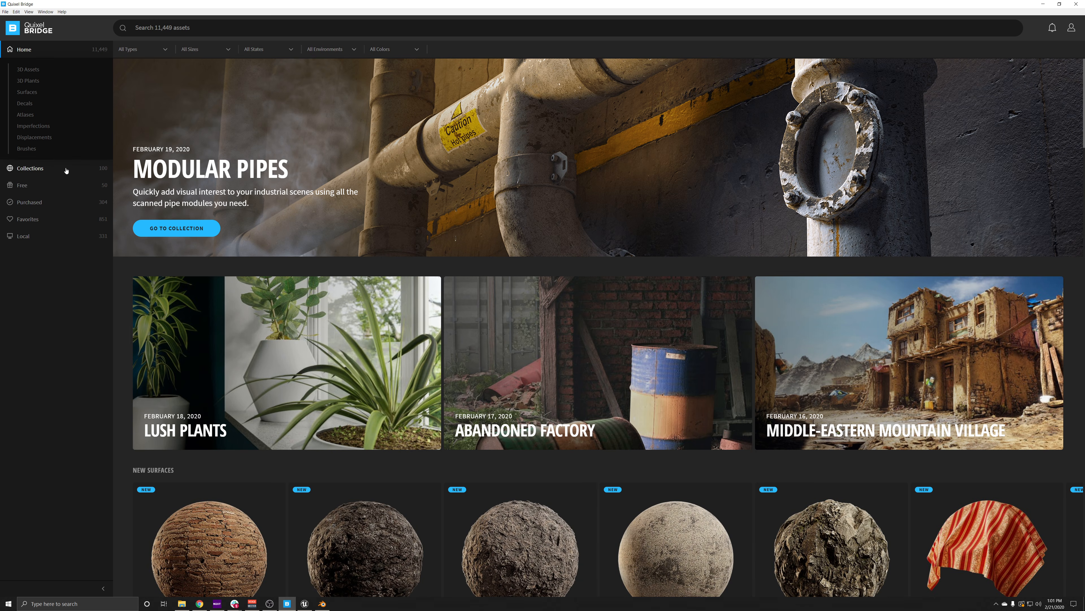
pyautogui.scroll(-6, 614, 289)
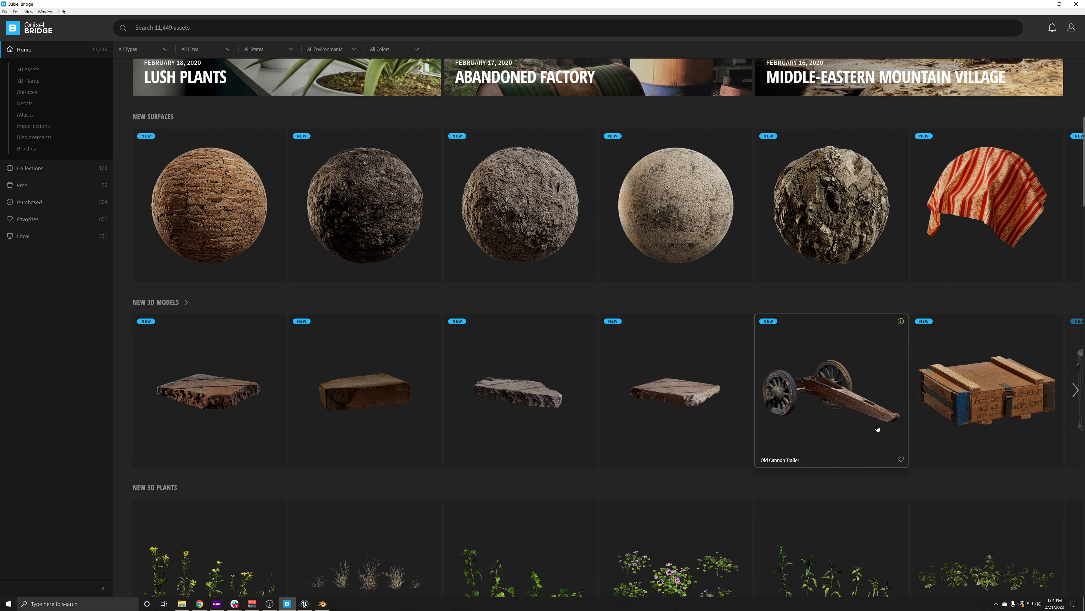
pyautogui.scroll(-2, 632, 405)
pyautogui.scroll(-2, 632, 405)
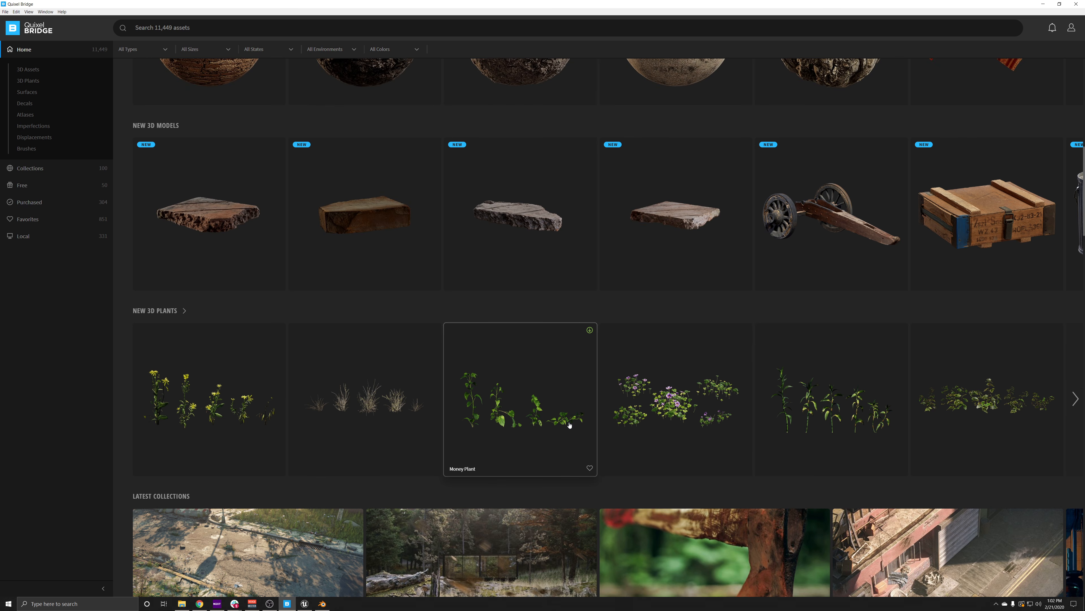
pyautogui.scroll(-8, 855, 327)
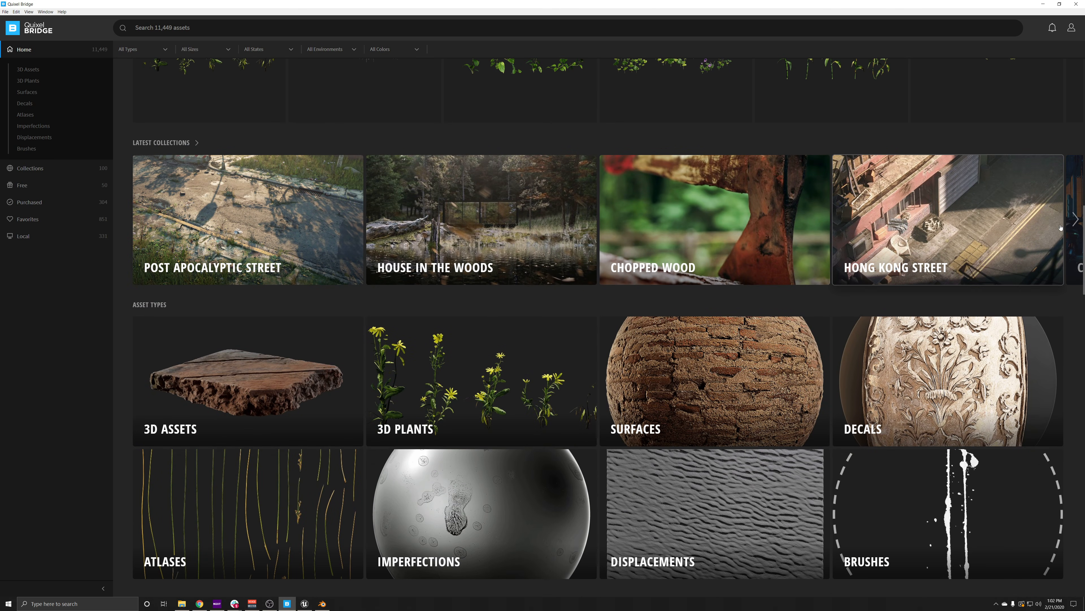
# Page forward through the Latest Collections carousel and return to its first set.
pyautogui.click(1075, 220)
pyautogui.click(1075, 219)
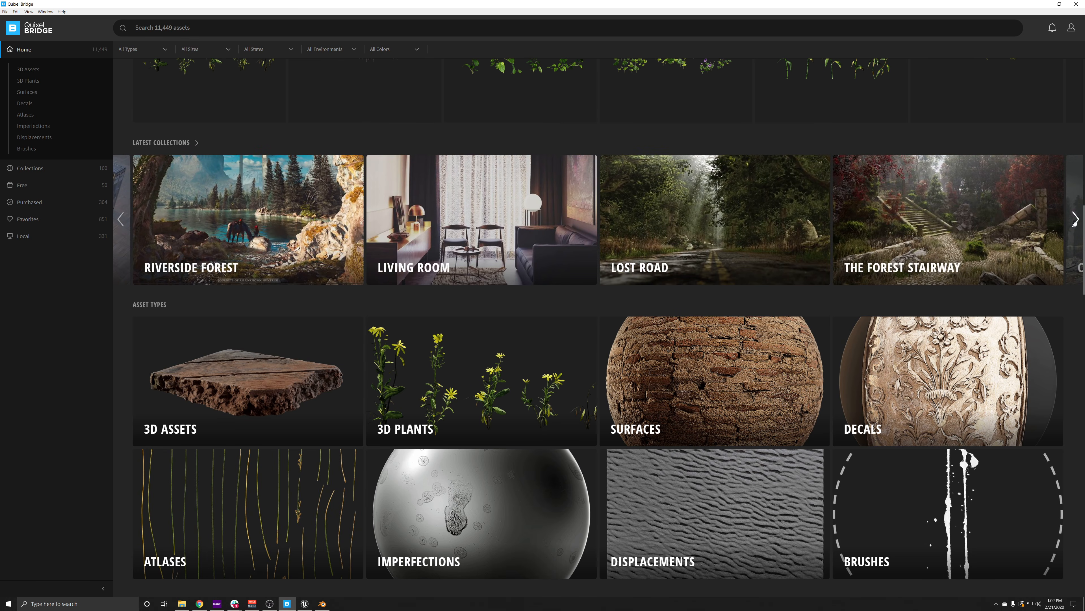
pyautogui.click(121, 219)
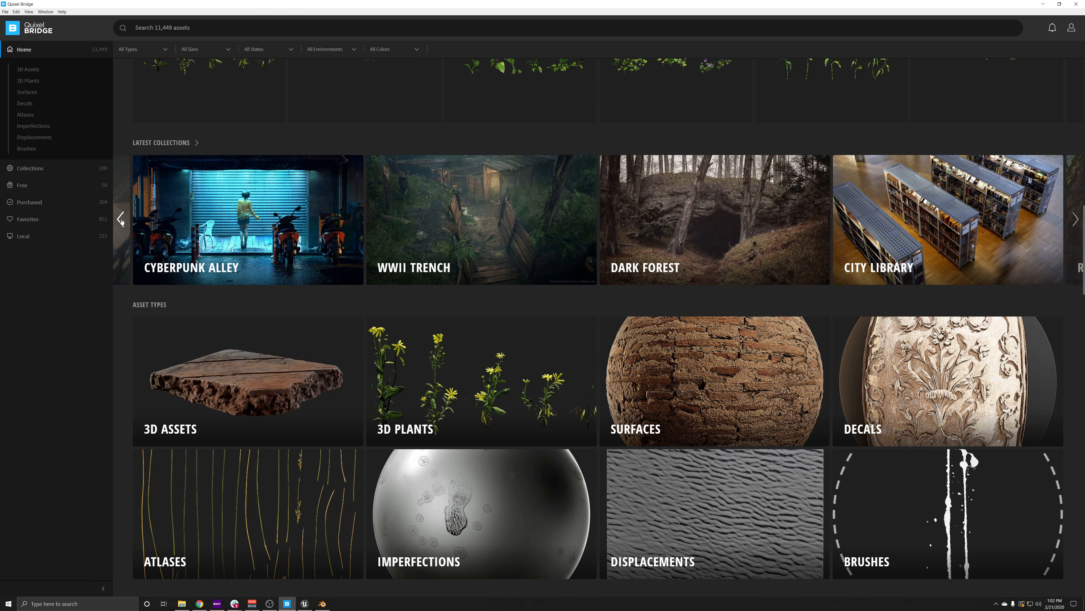
pyautogui.click(121, 220)
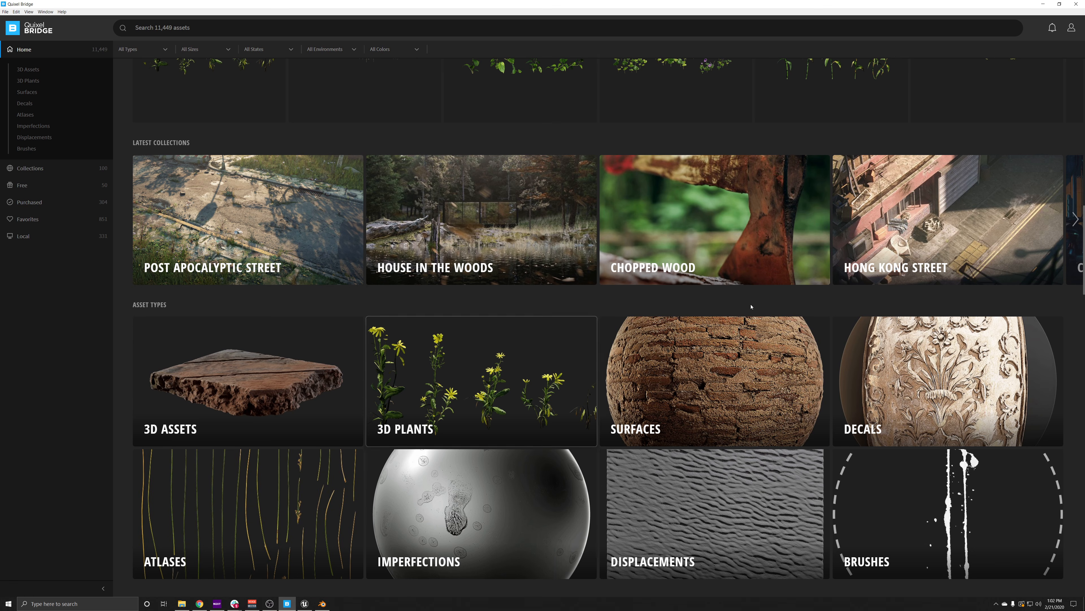
# Examine the Asset Types, Trending Assets and Latest Assets sections, and return to the start of the home page.
pyautogui.scroll(-3, 662, 211)
pyautogui.scroll(-2, 662, 210)
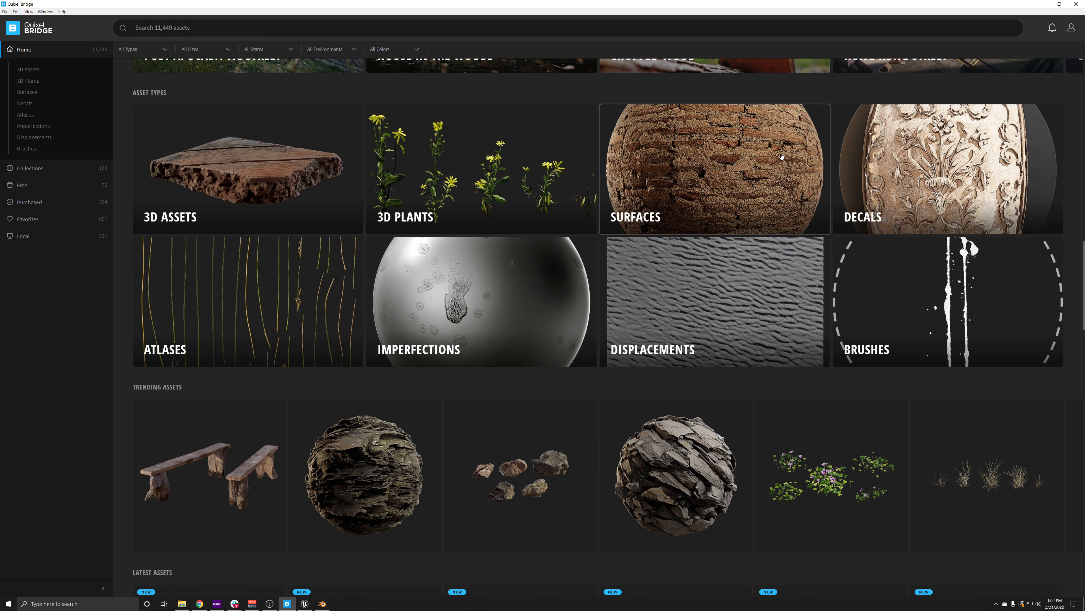
pyautogui.scroll(1, 290, 143)
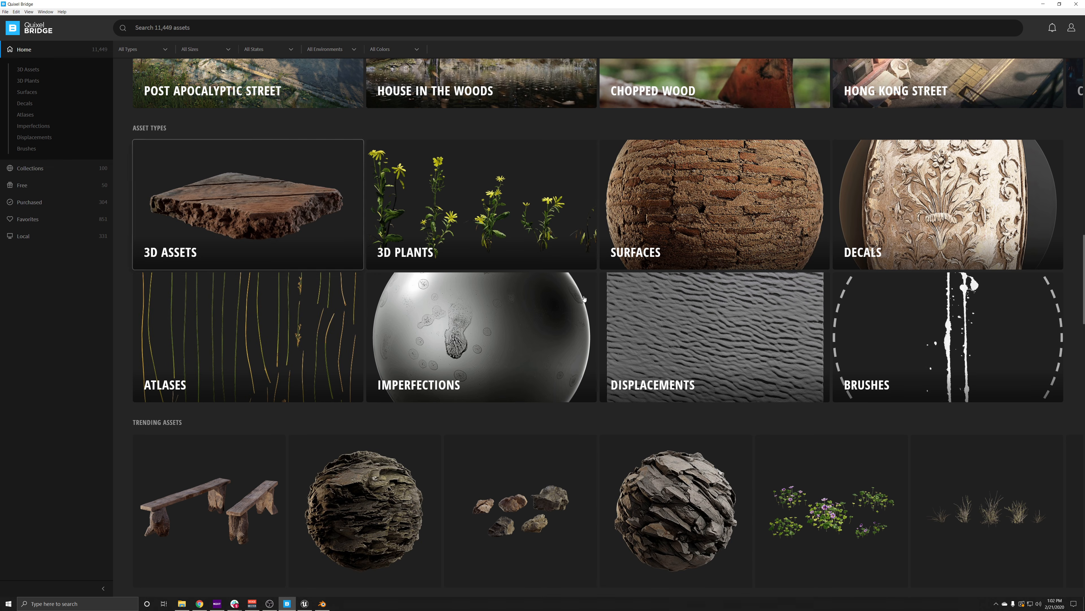
pyautogui.scroll(-5, 584, 298)
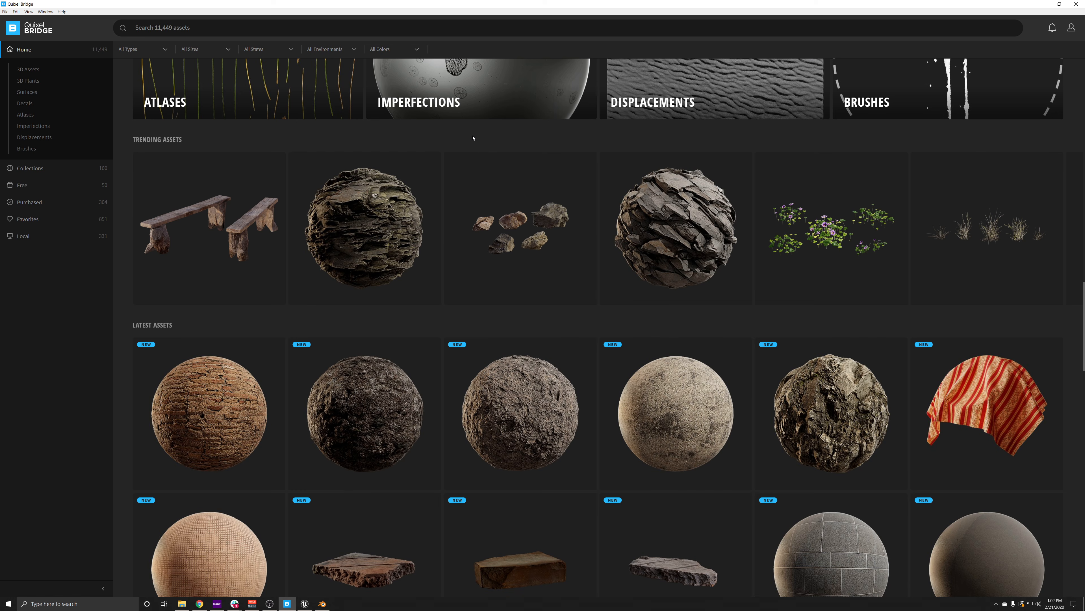
pyautogui.scroll(-2, 474, 138)
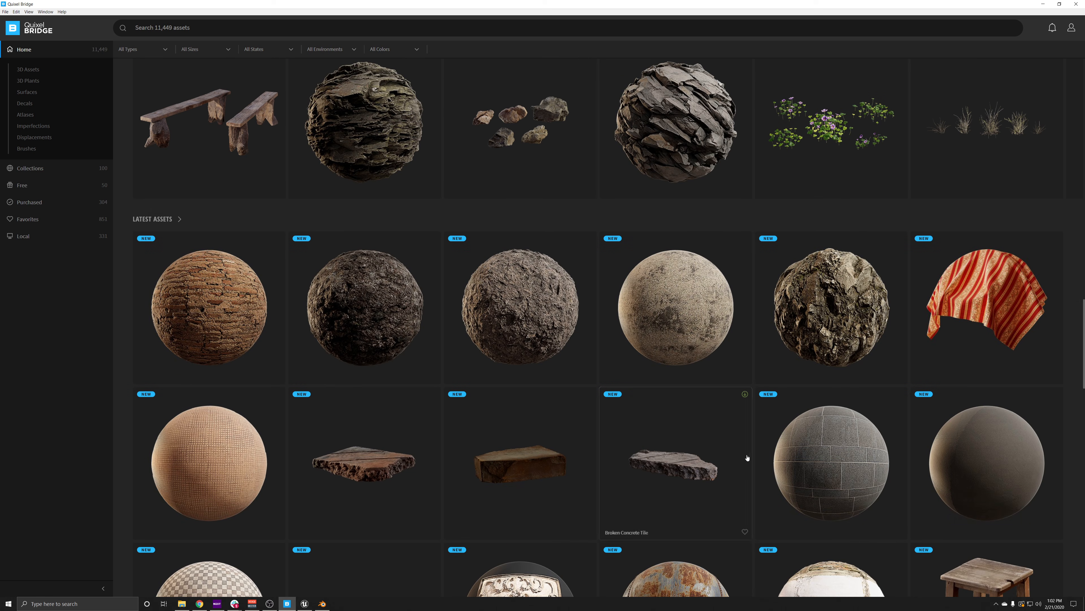
pyautogui.scroll(1, 441, 333)
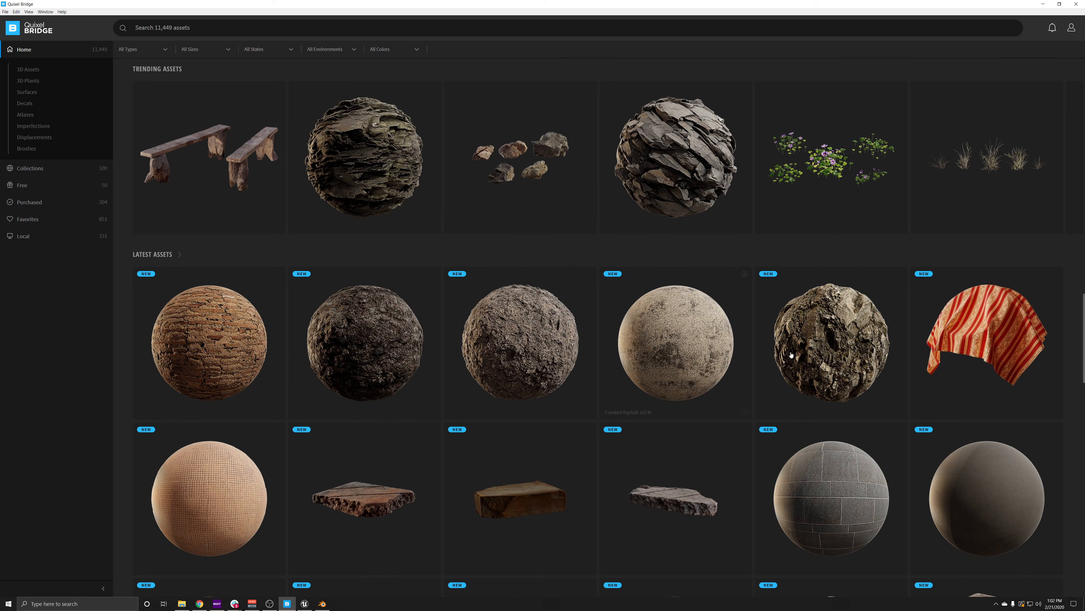
pyautogui.scroll(3, 624, 402)
pyautogui.scroll(10, 729, 310)
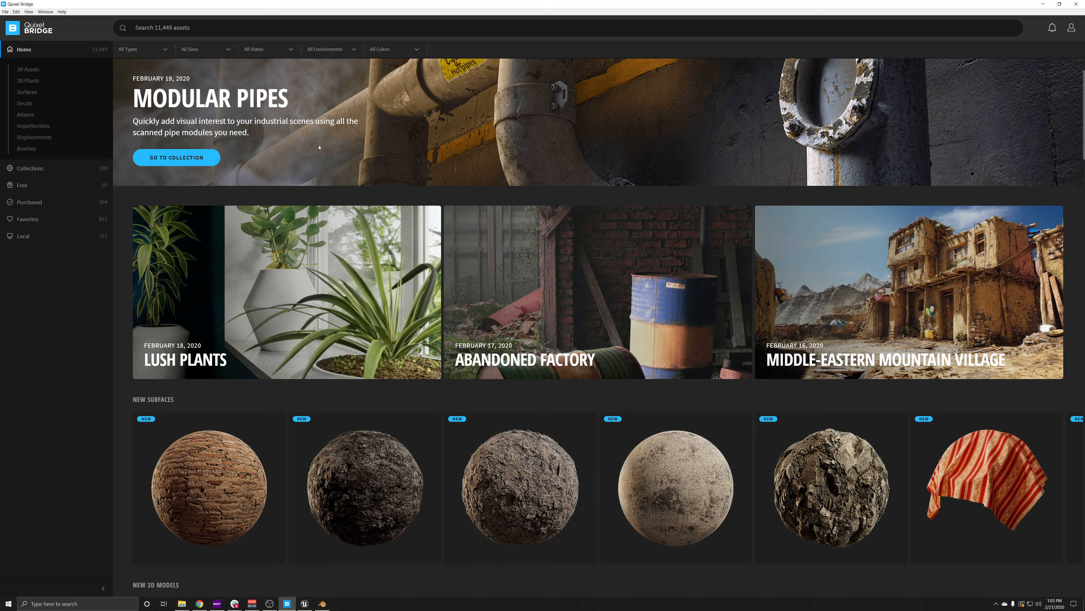
pyautogui.scroll(2, 492, 153)
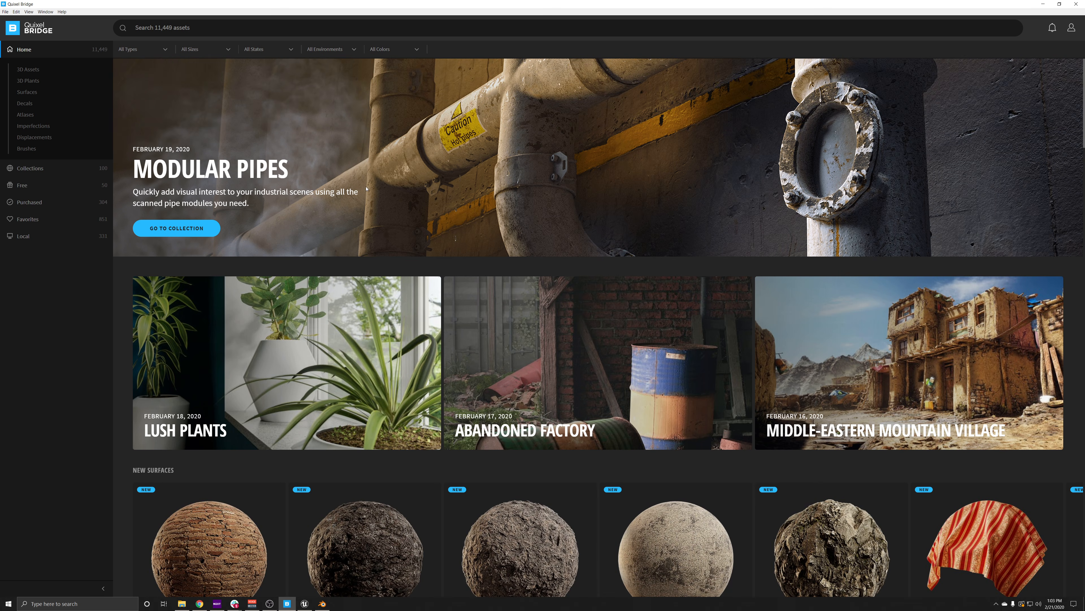
# View the Collections, Free, Purchased and Favorites sections one after another, and return to Home.
pyautogui.click(36, 170)
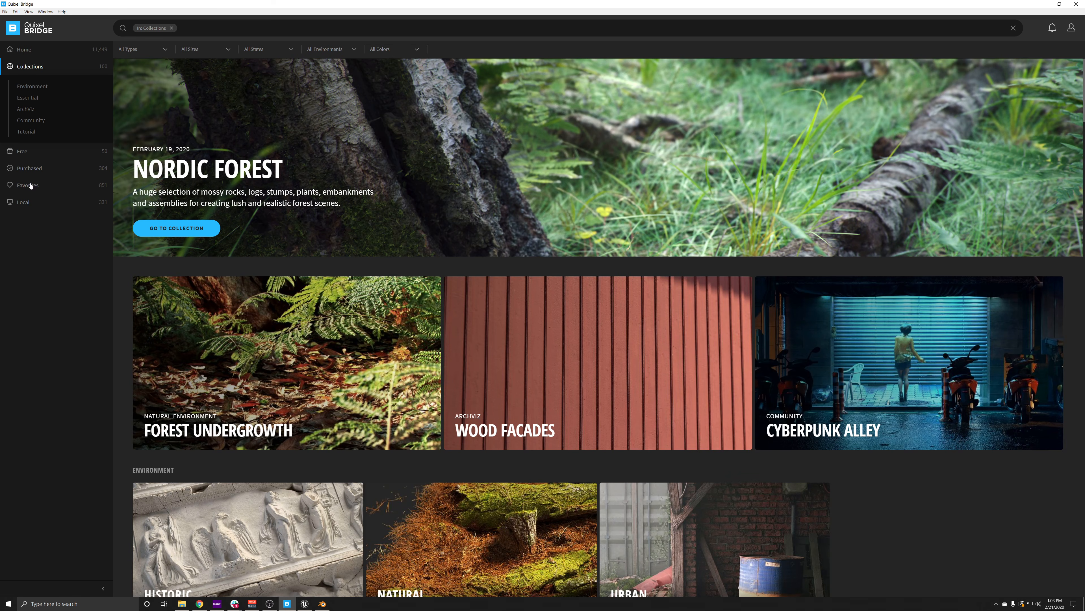
pyautogui.click(37, 154)
pyautogui.click(34, 191)
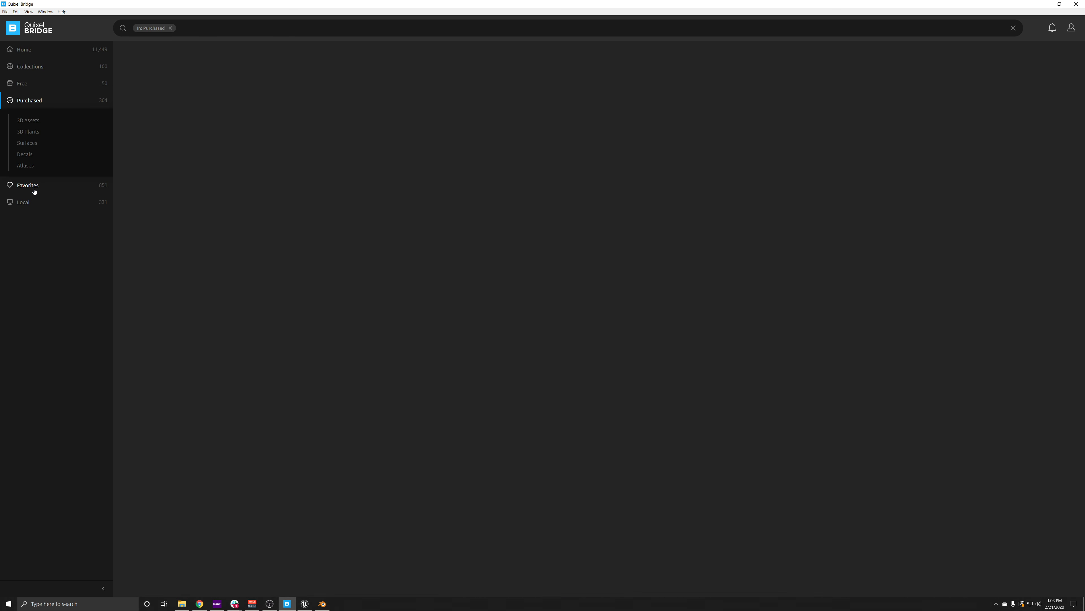
pyautogui.click(35, 190)
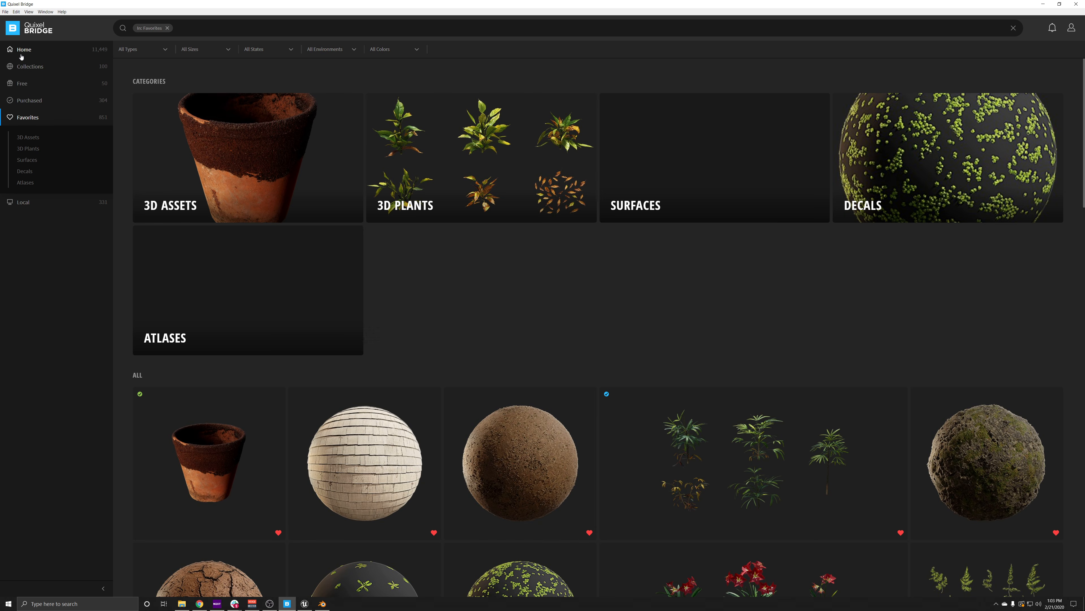
pyautogui.click(26, 50)
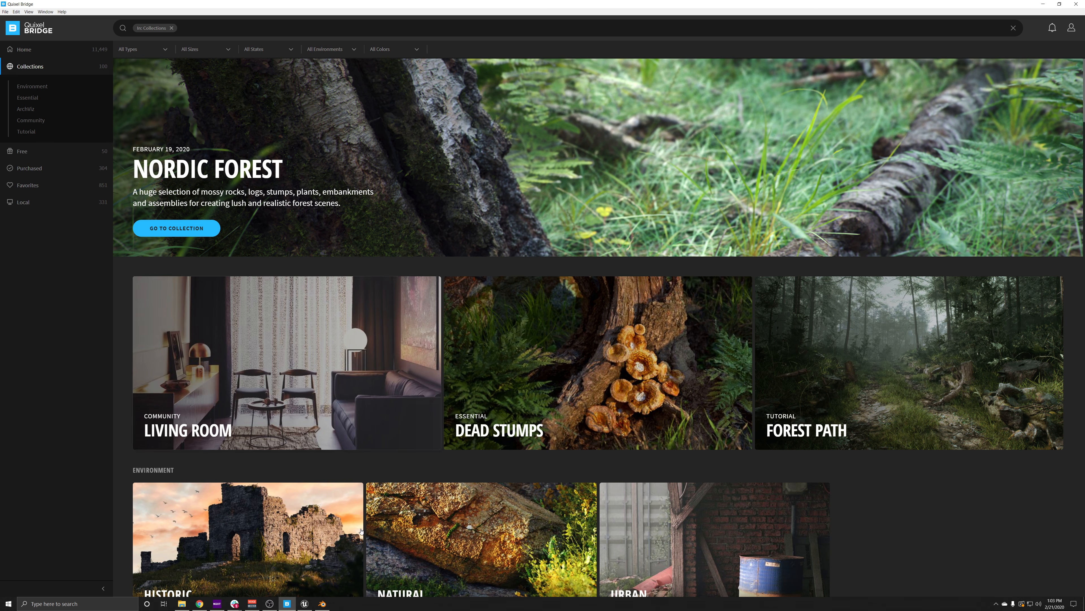
# Look through the Environment, Essential, Archviz and Community groups in Collections, paging forward in the Essential and Community carousels.
pyautogui.scroll(-8, 633, 276)
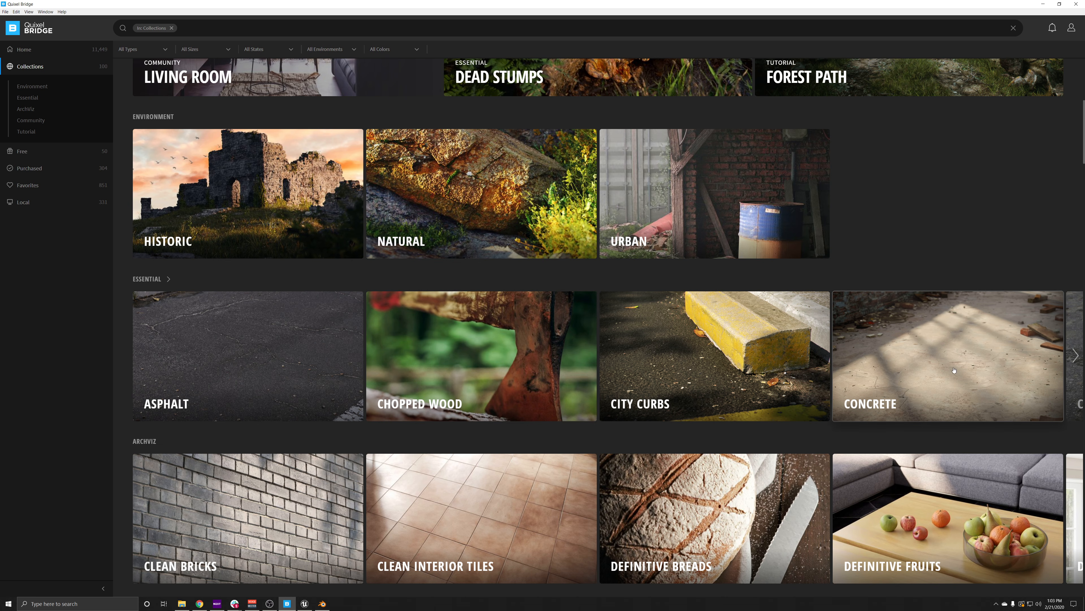
pyautogui.click(1075, 355)
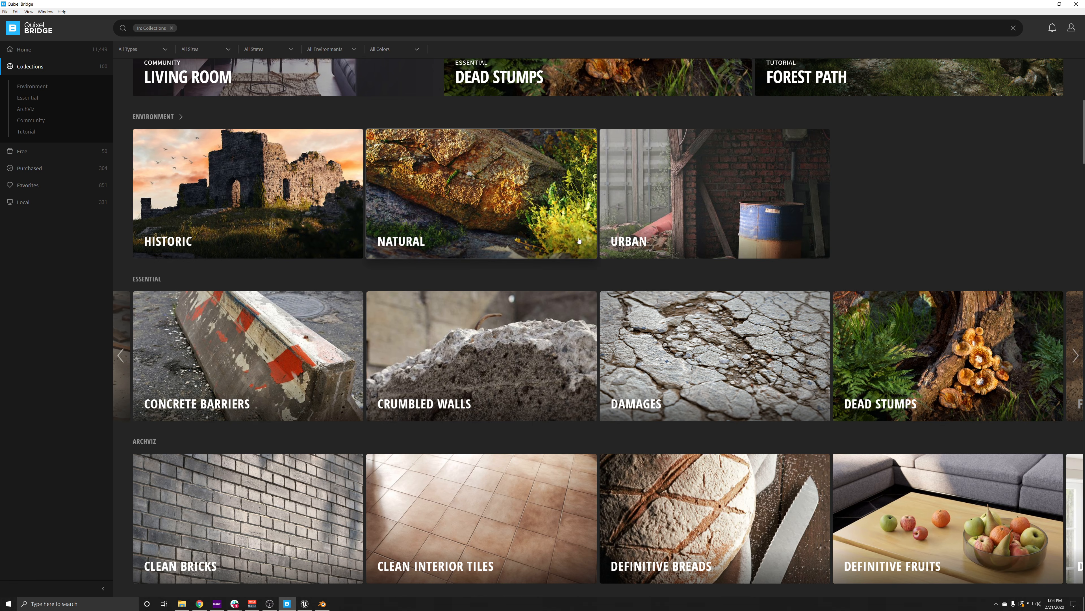
pyautogui.scroll(-3, 580, 241)
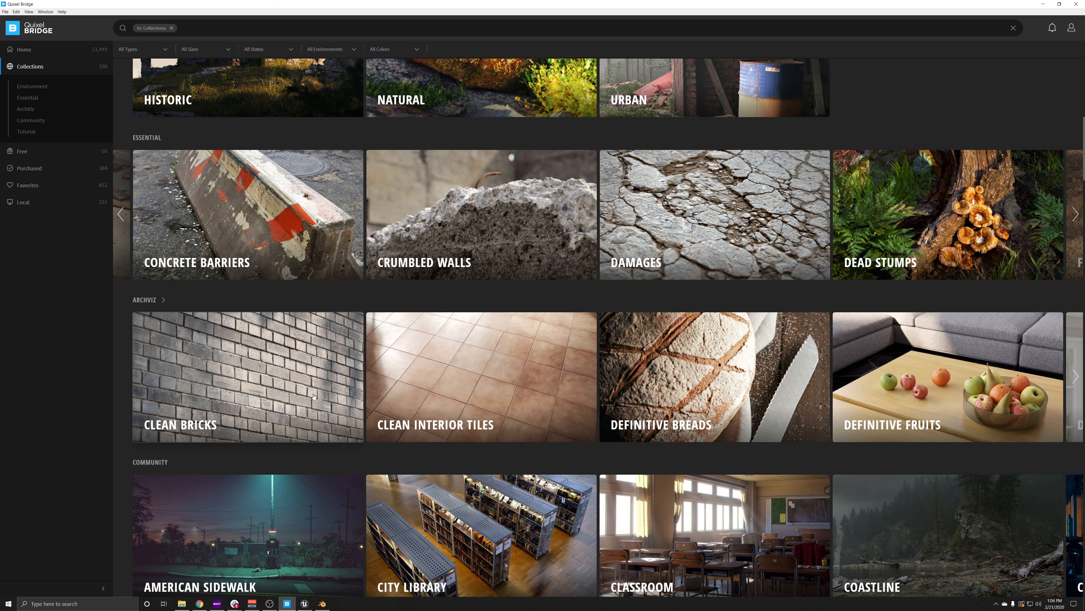
pyautogui.scroll(-4, 313, 397)
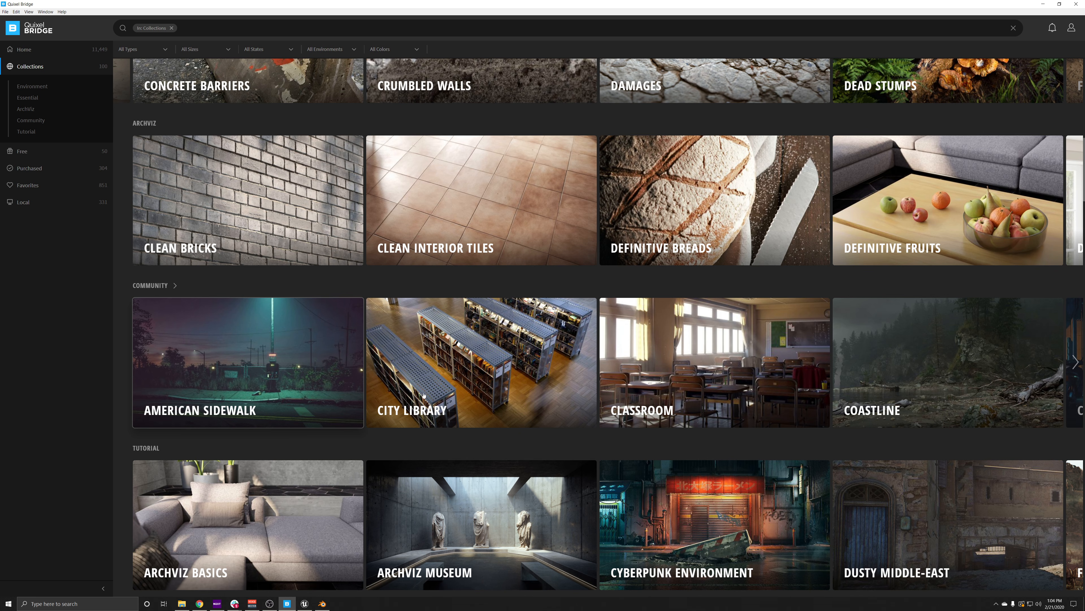
pyautogui.click(1075, 362)
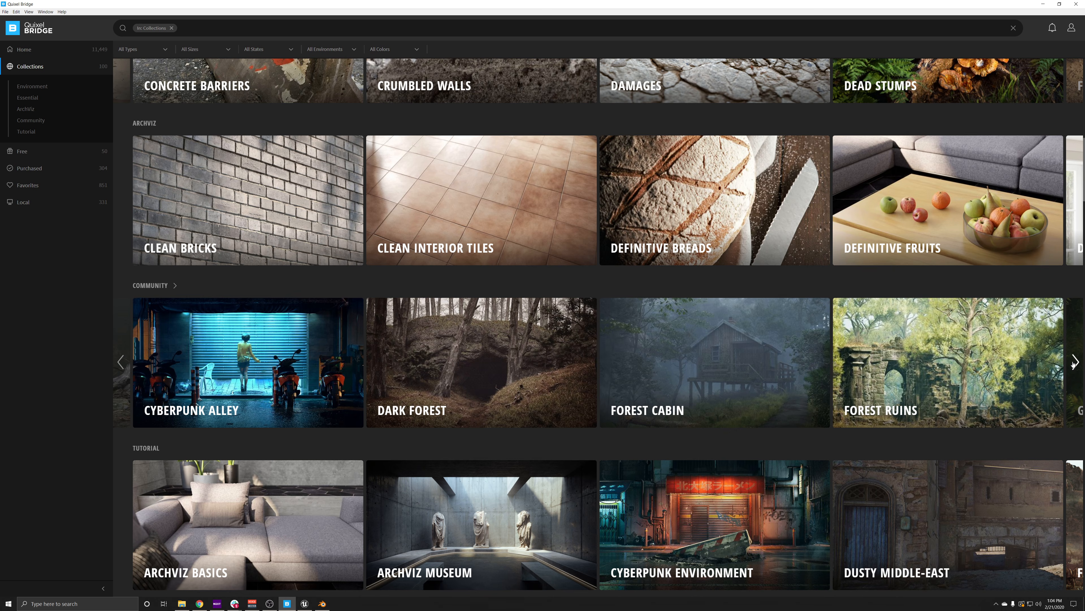
pyautogui.click(1076, 361)
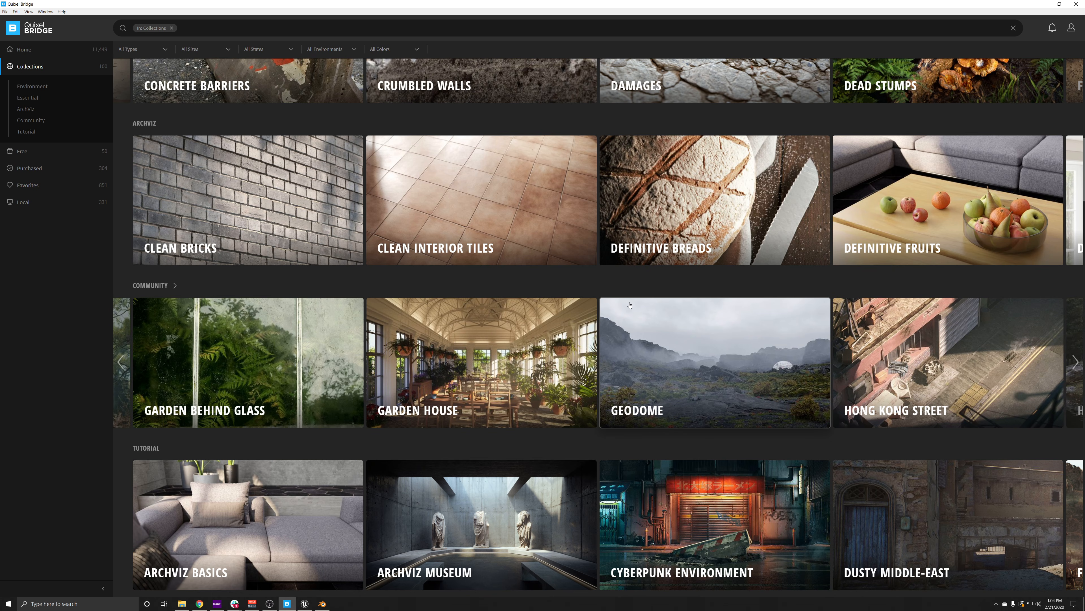
# Open the Tutorial category of Collections and look over its tutorial collections.
pyautogui.scroll(15, 629, 305)
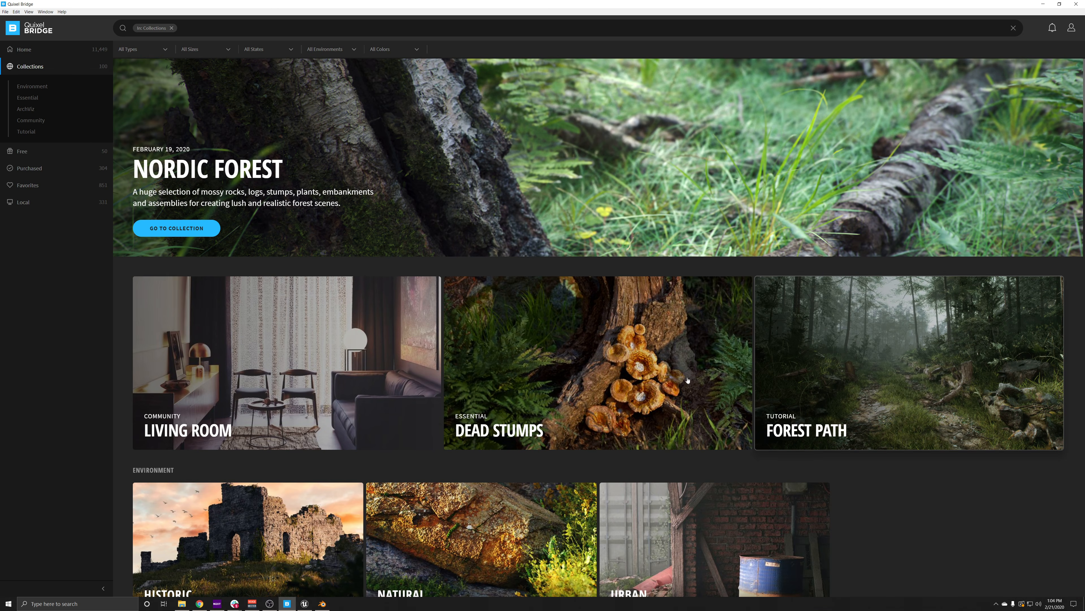
pyautogui.scroll(-5, 366, 394)
pyautogui.scroll(-10, 367, 394)
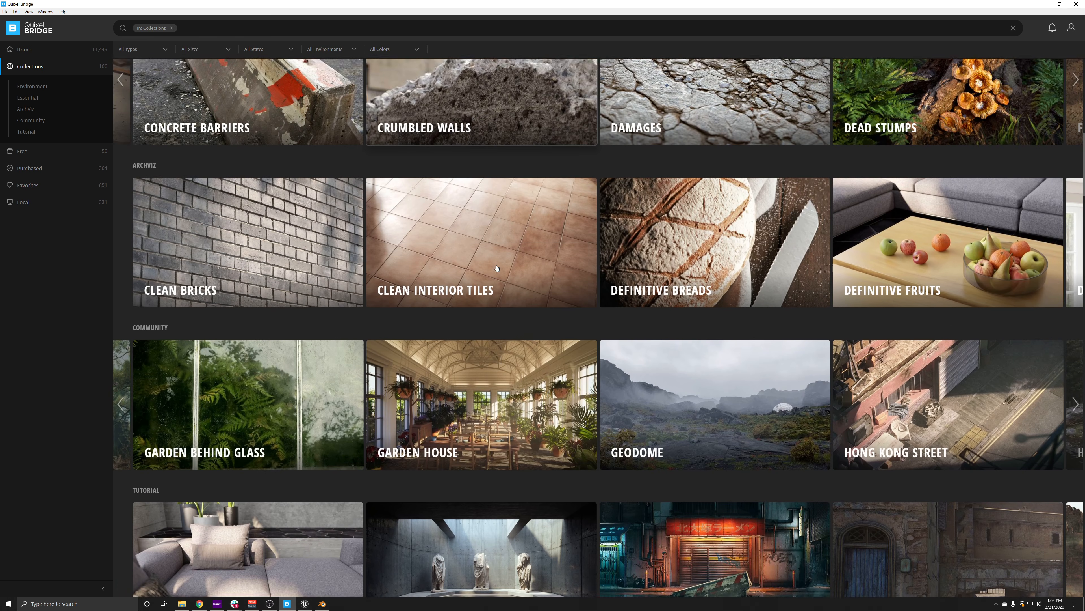
pyautogui.scroll(-2, 492, 265)
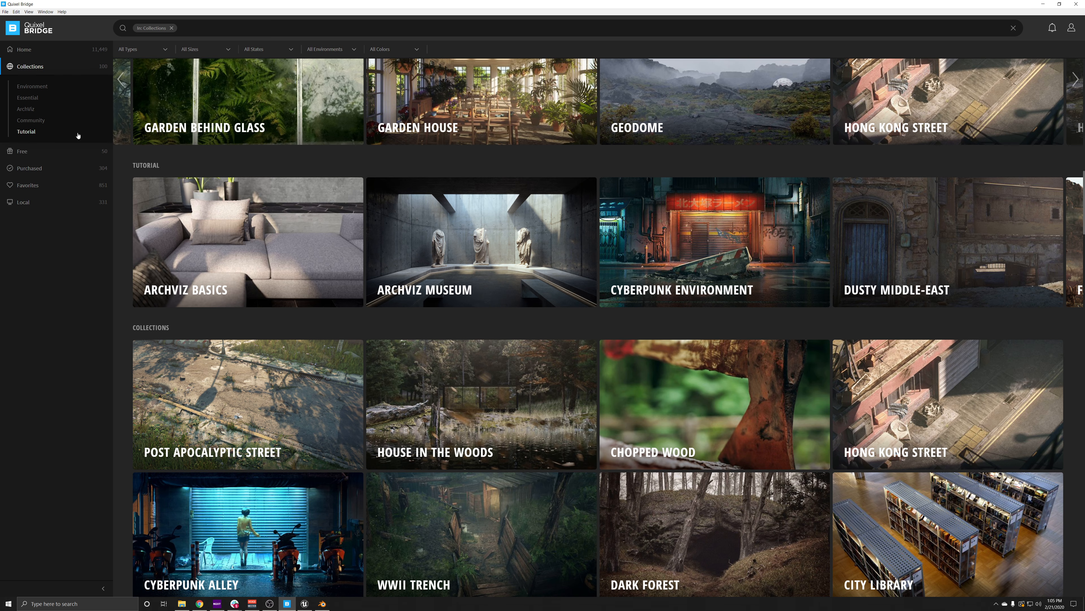
pyautogui.click(140, 170)
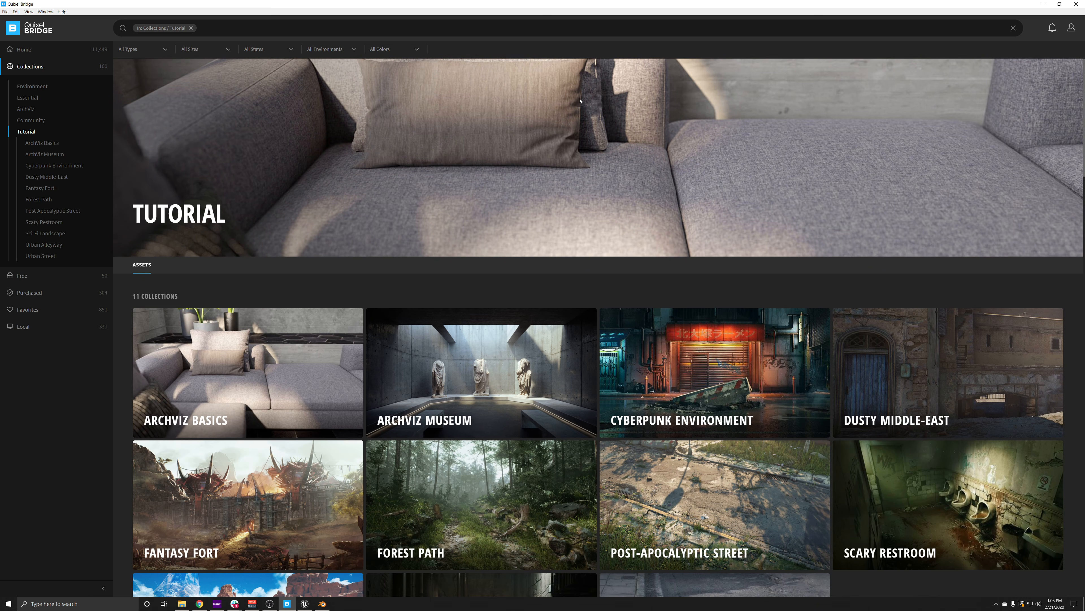
pyautogui.scroll(-3, 569, 301)
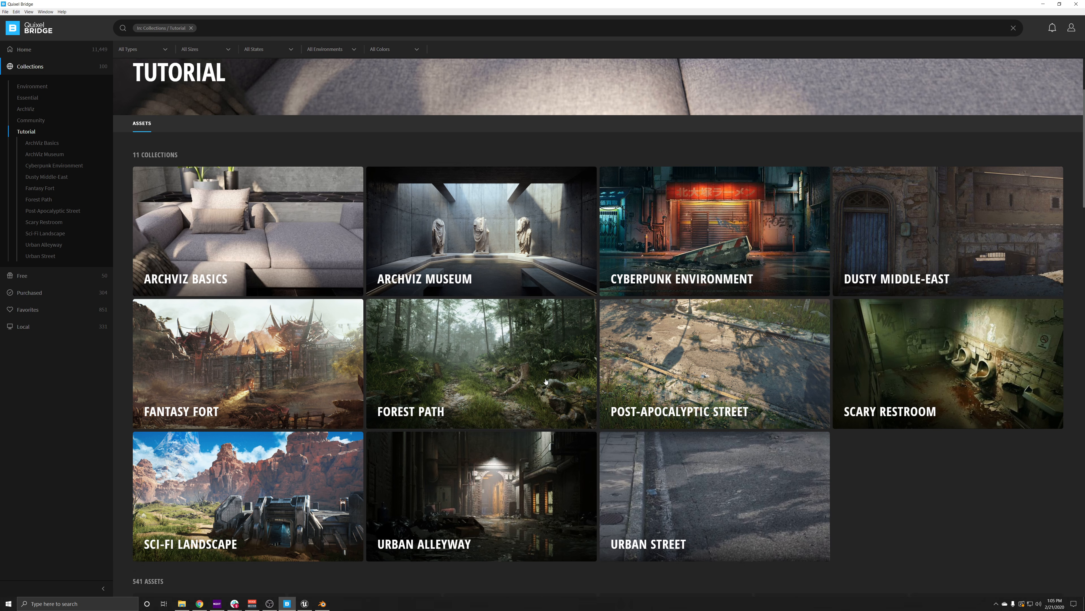
# Open the Fantasy Fort tutorial collection and look through its assets.
pyautogui.click(270, 373)
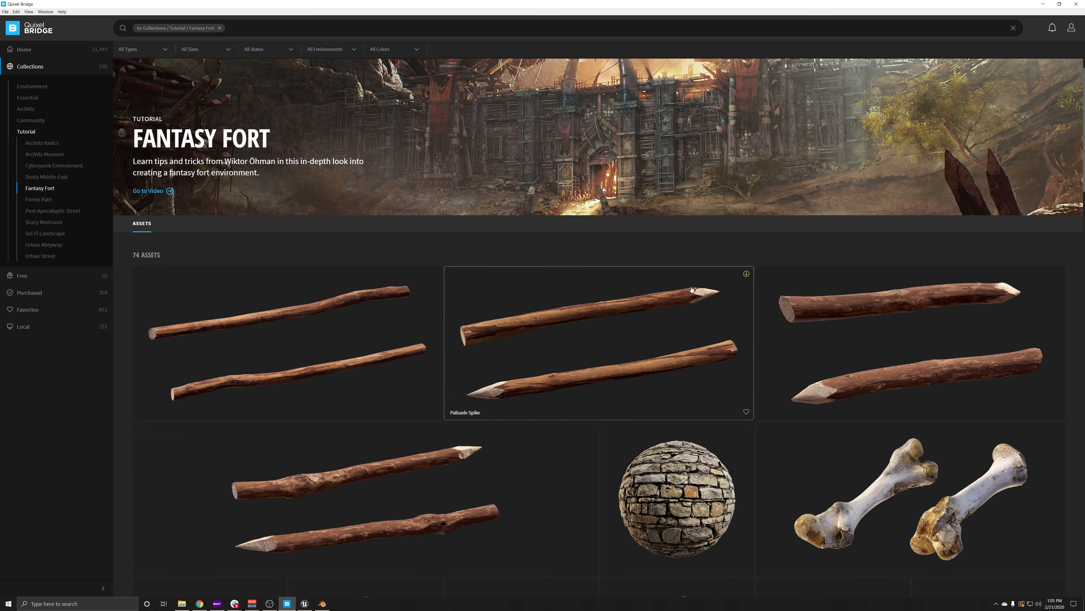
pyautogui.scroll(-10, 707, 188)
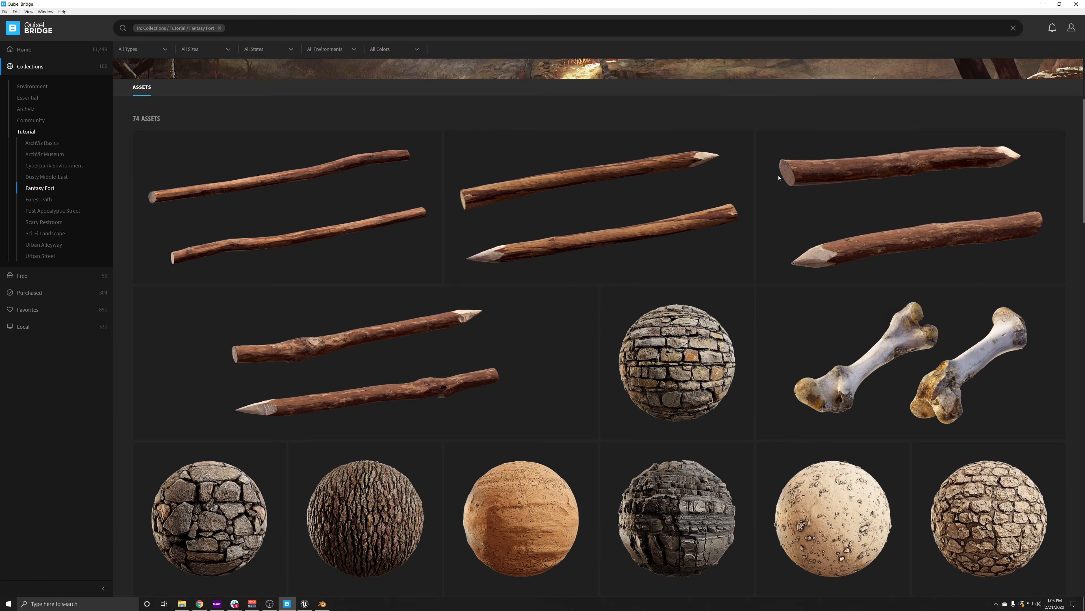
pyautogui.scroll(-8, 659, 420)
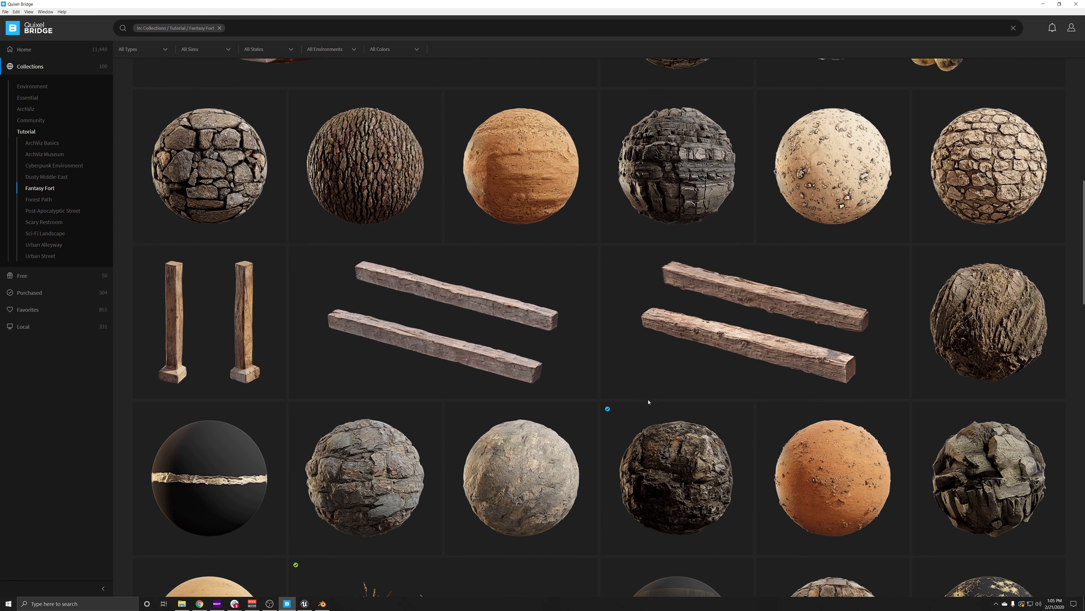
pyautogui.scroll(-3, 643, 397)
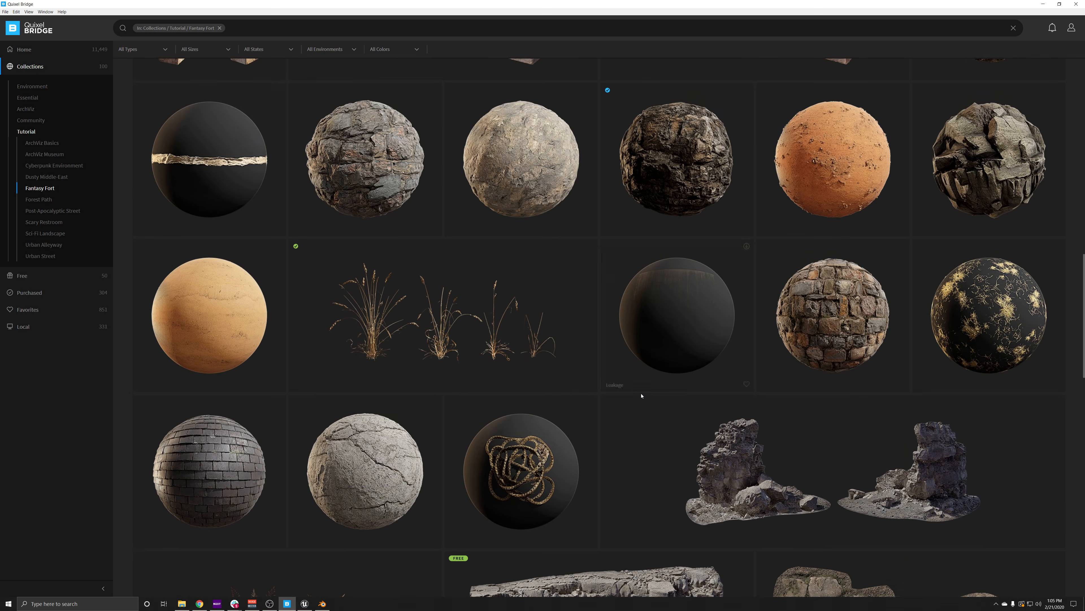
pyautogui.scroll(20, 632, 389)
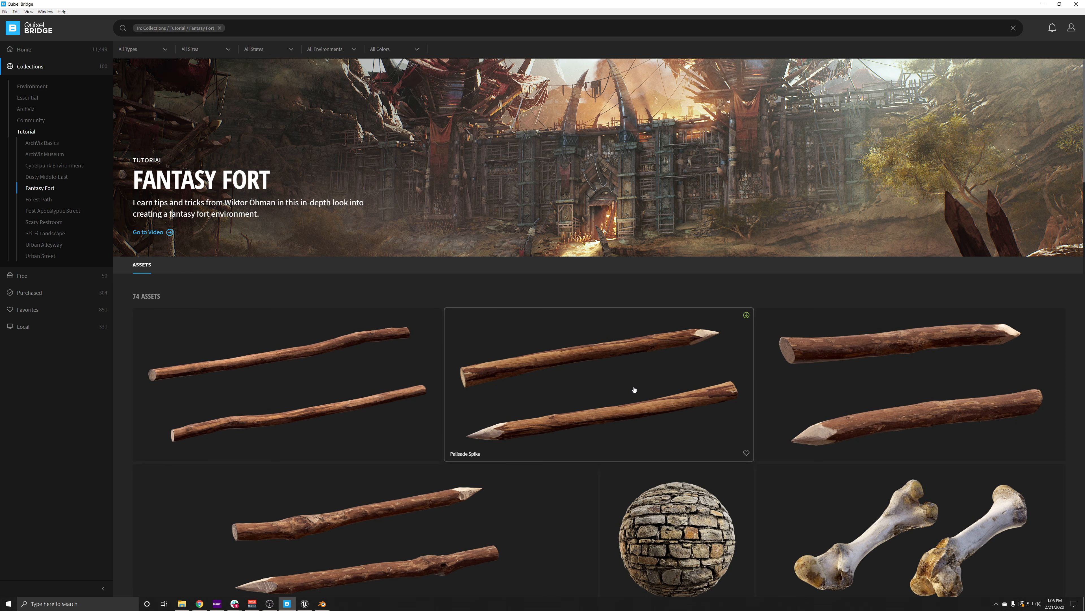
# Return to the Tutorial category and look over its remaining tutorial collections.
pyautogui.click(32, 133)
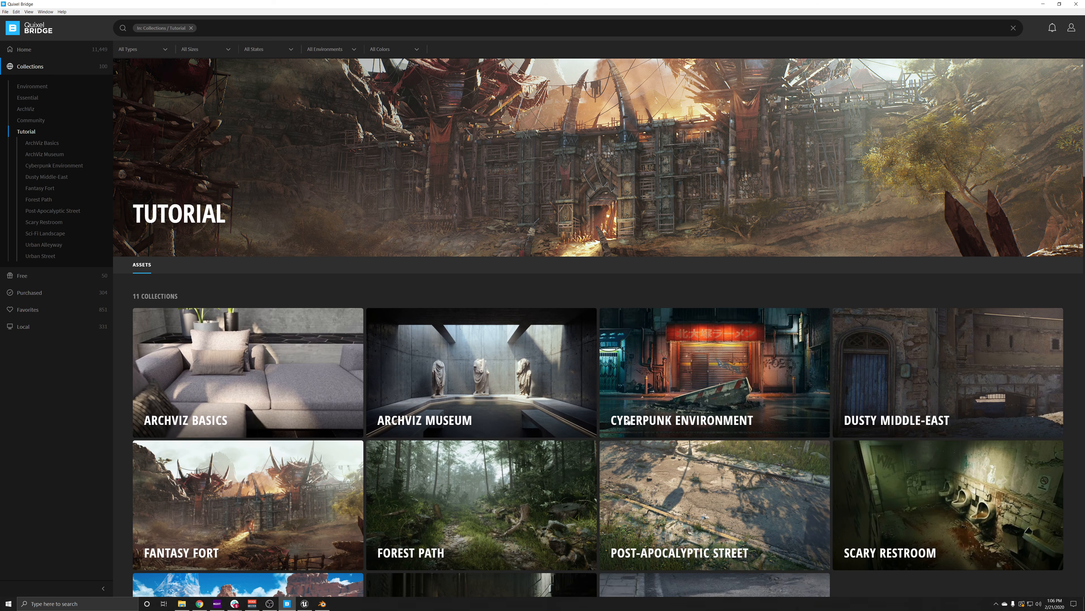
pyautogui.scroll(-2, 628, 421)
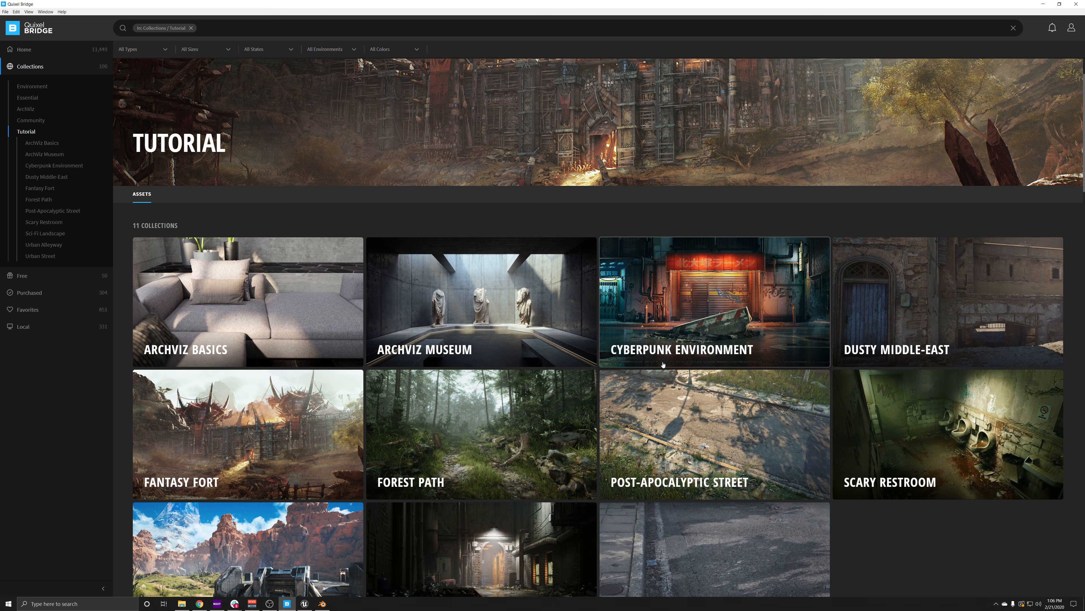
pyautogui.scroll(-2, 984, 329)
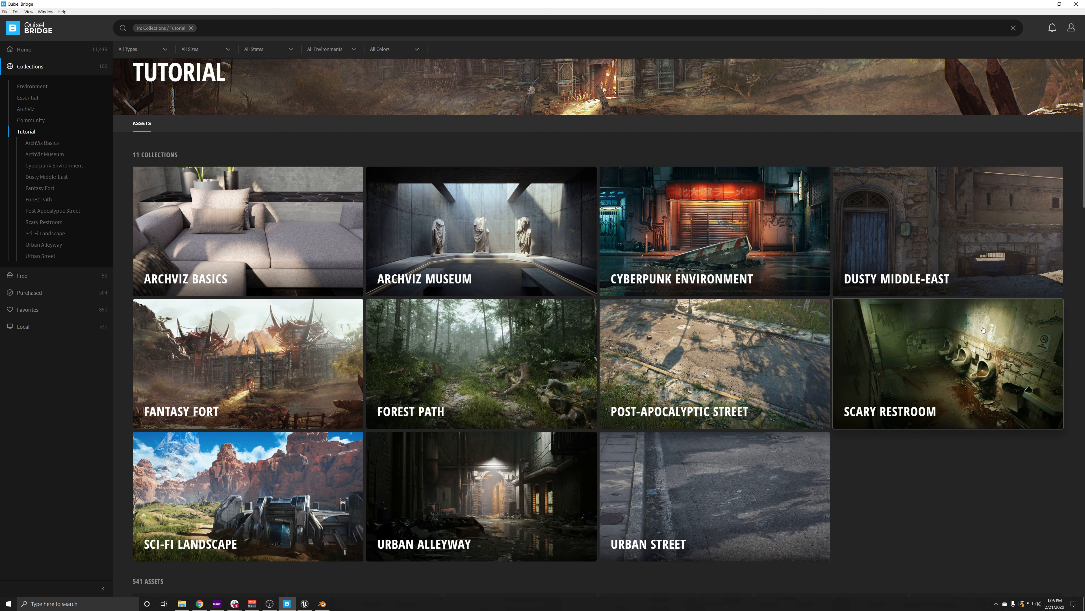
# Open the Scary Restroom tutorial collection and look through its assets.
pyautogui.click(949, 342)
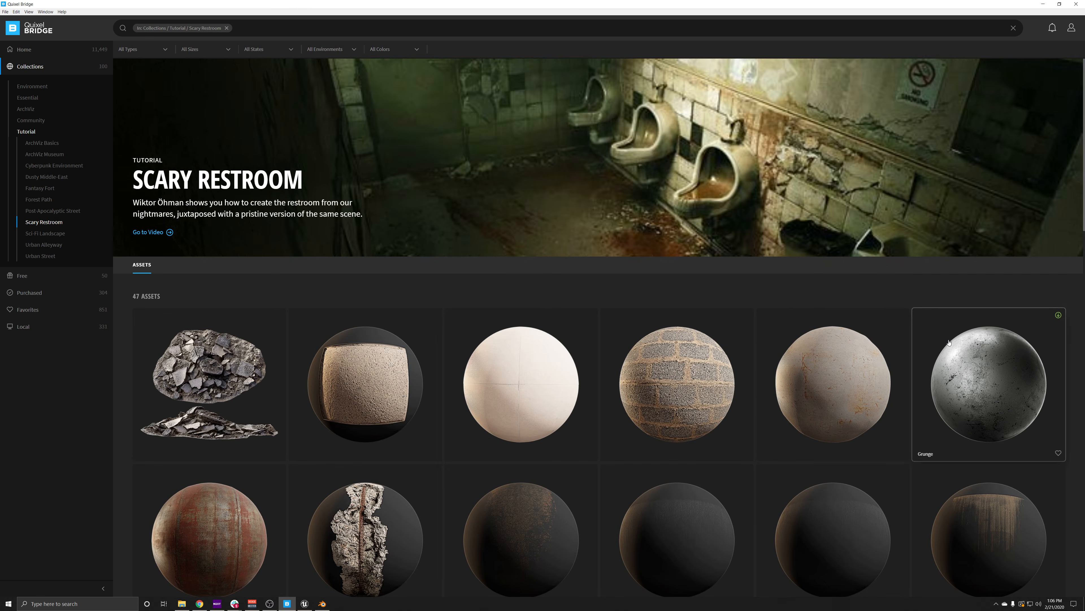
pyautogui.scroll(-5, 637, 389)
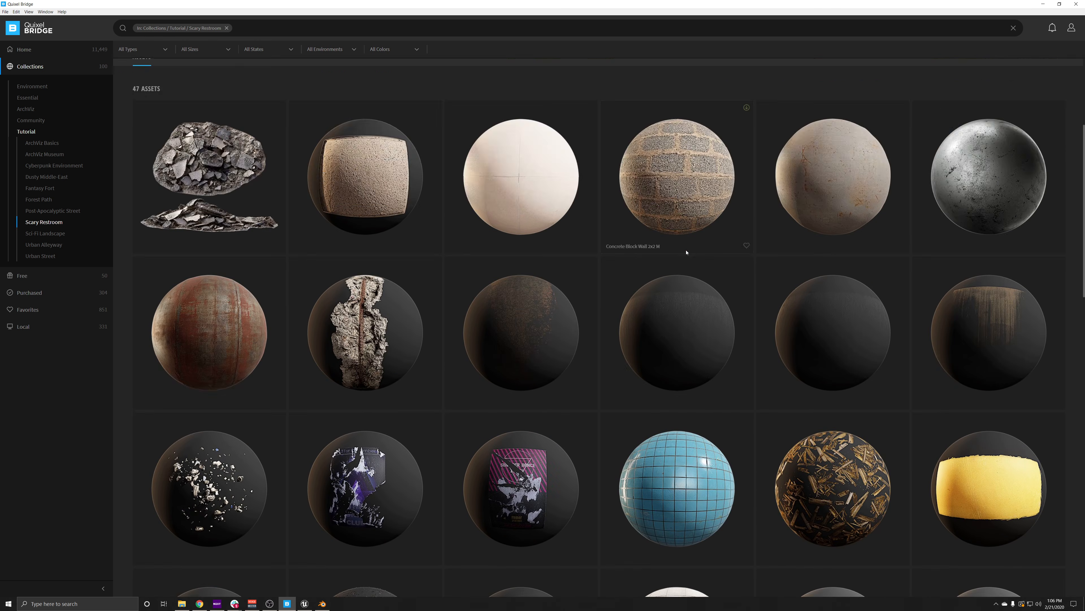
pyautogui.scroll(-3, 727, 299)
pyautogui.scroll(8, 739, 328)
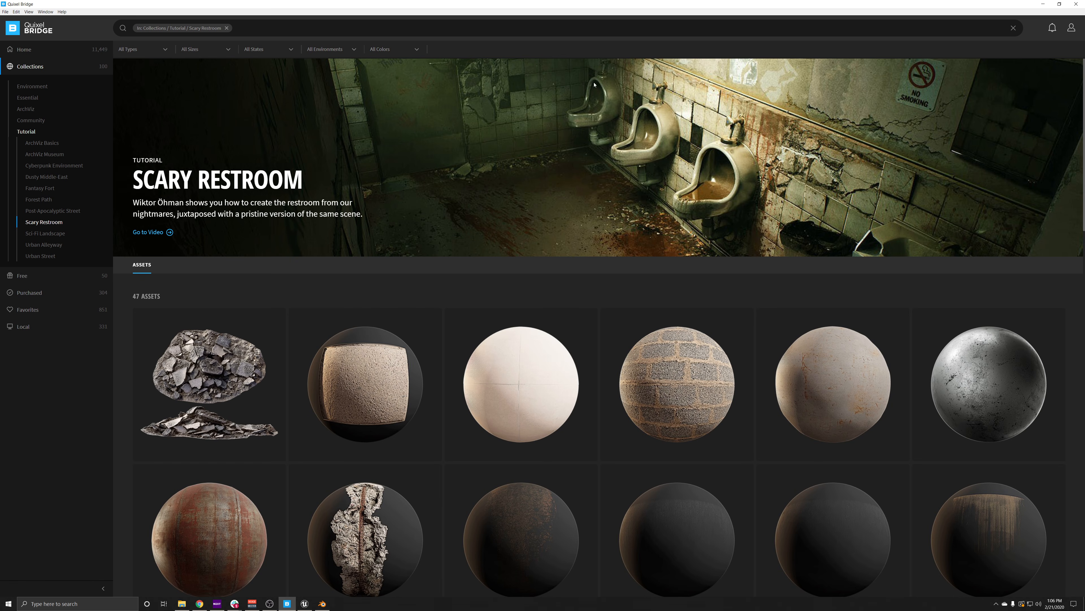
# Go back through the Tutorial category to the Collections overview and look through its groups down to Tutorial and the general collections.
pyautogui.click(25, 132)
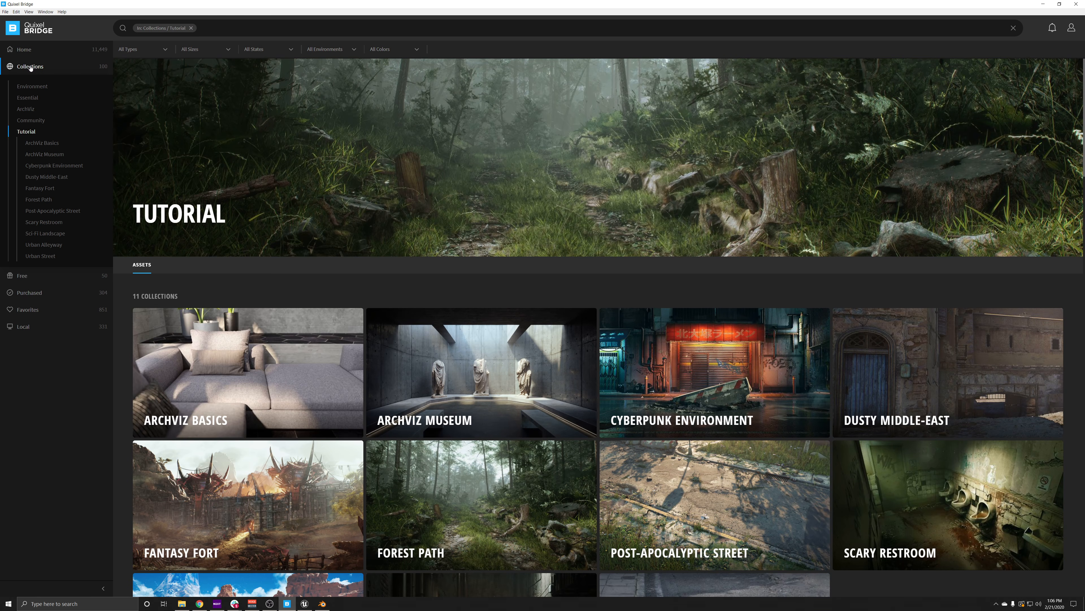
pyautogui.click(27, 66)
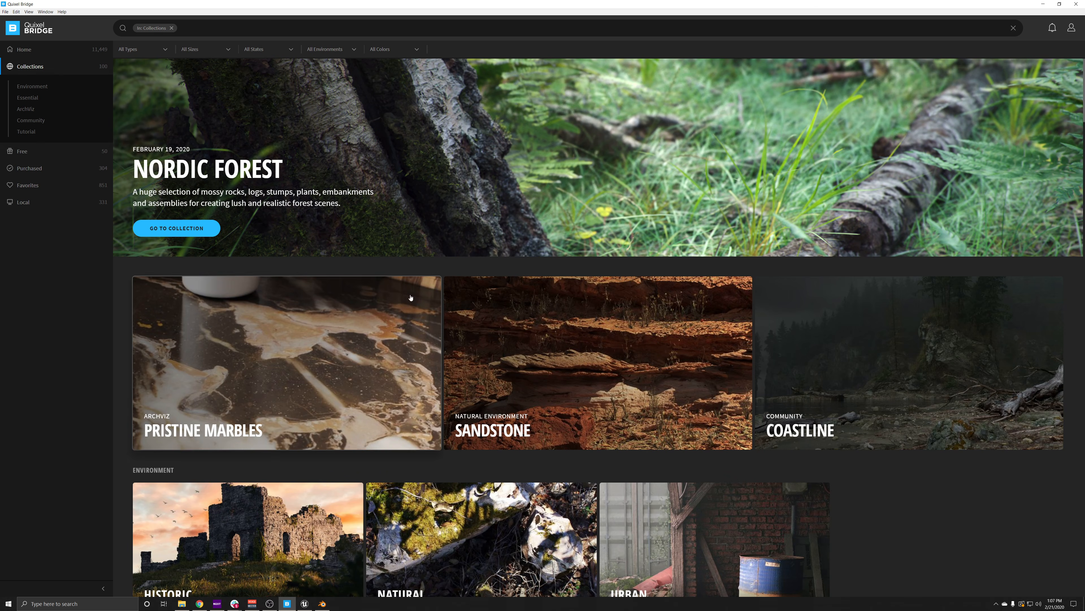
pyautogui.scroll(-3, 708, 346)
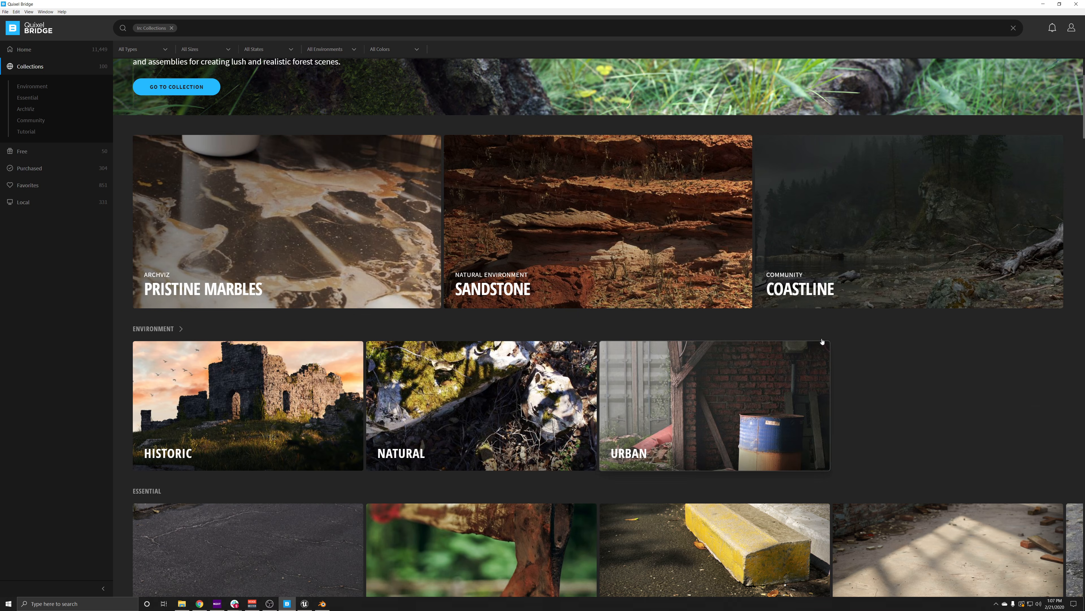
pyautogui.scroll(-6, 812, 342)
pyautogui.scroll(-4, 837, 227)
pyautogui.scroll(-4, 836, 227)
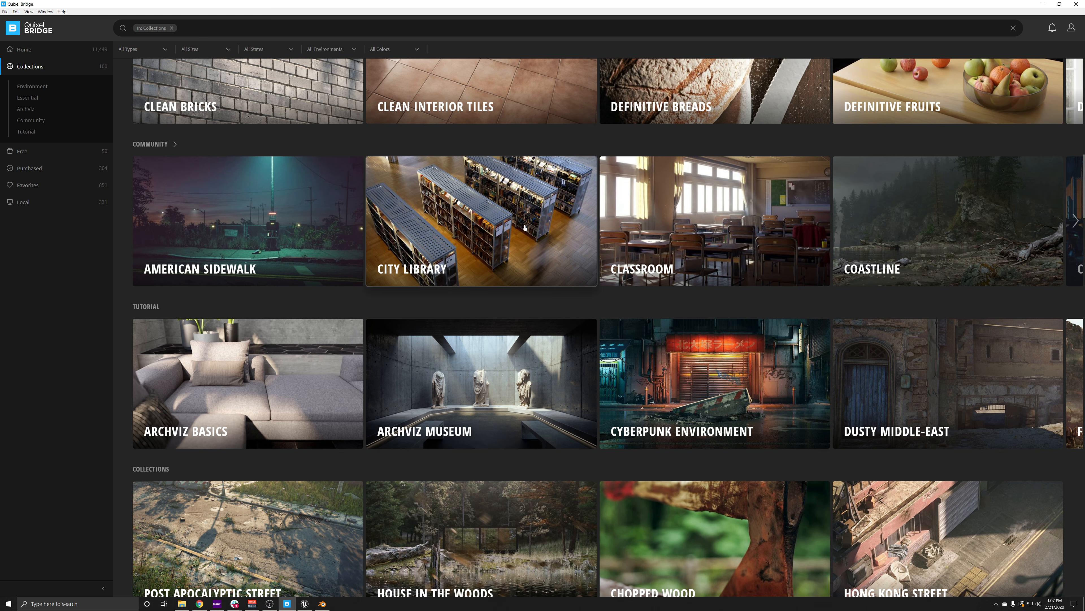
pyautogui.scroll(-2, 583, 206)
# Return to Home and look through the new surfaces, 3D models, 3D plants and latest collections down to Asset Types.
pyautogui.click(50, 87)
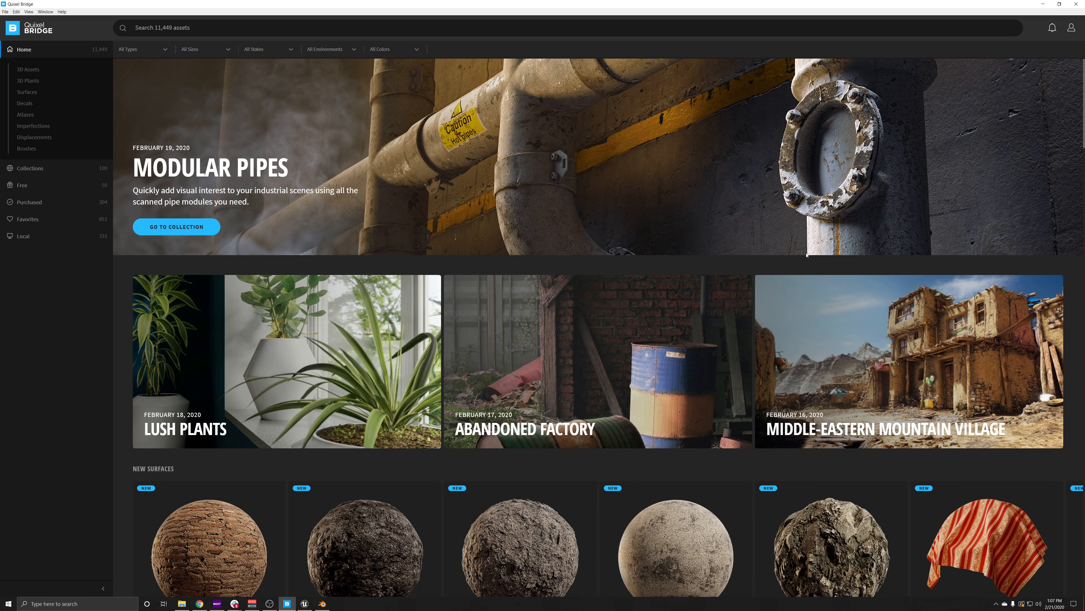
pyautogui.scroll(-5, 242, 392)
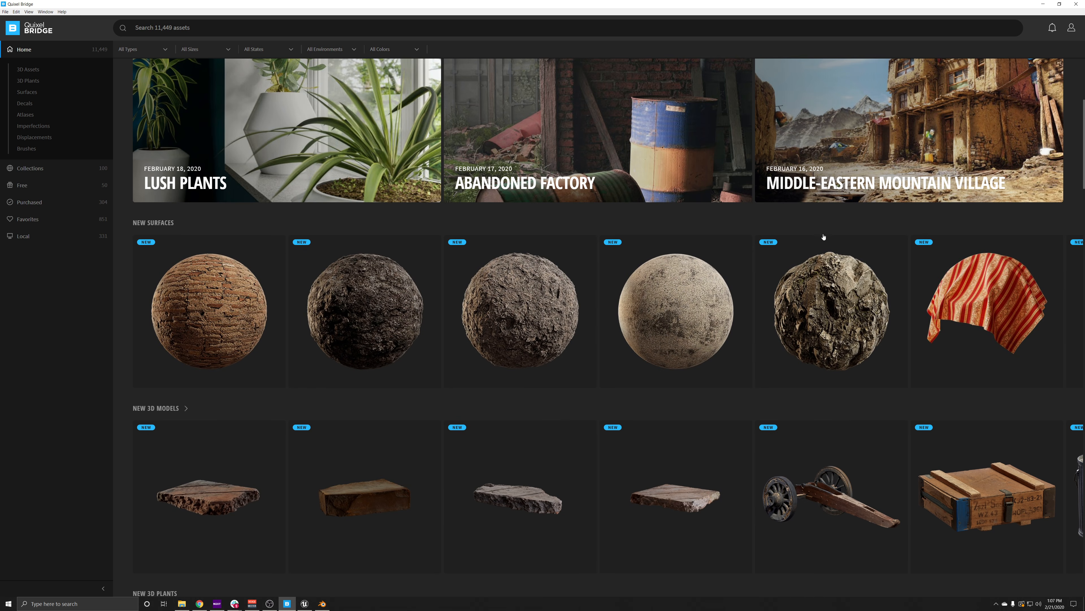
pyautogui.scroll(-9, 823, 237)
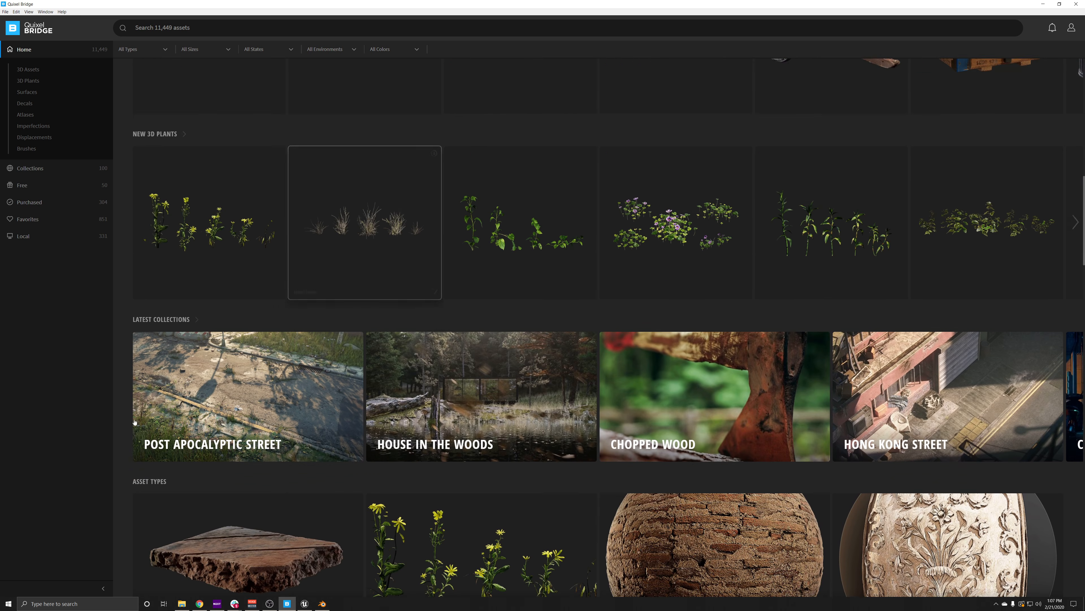
pyautogui.scroll(-6, 273, 233)
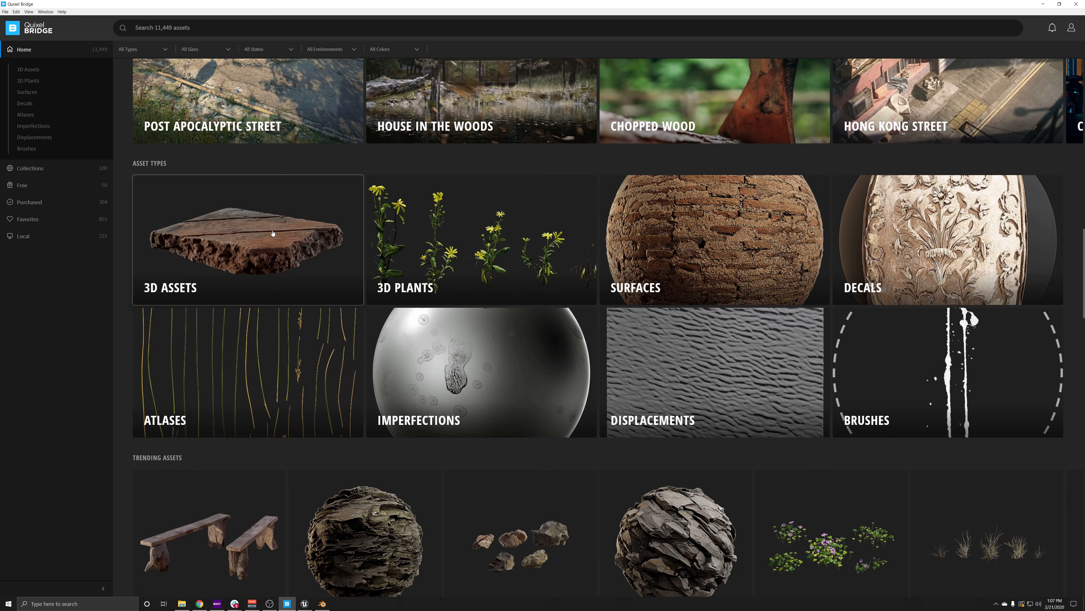
# Browse from the 3D Assets asset type into the Brick category and its Rubble subcategory.
pyautogui.click(271, 232)
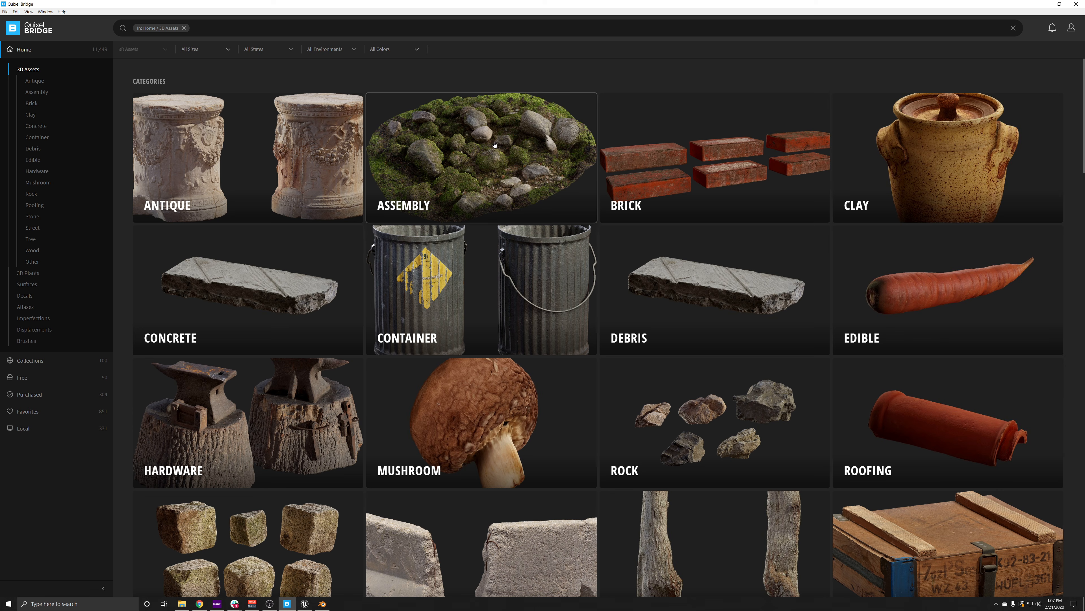
pyautogui.click(746, 149)
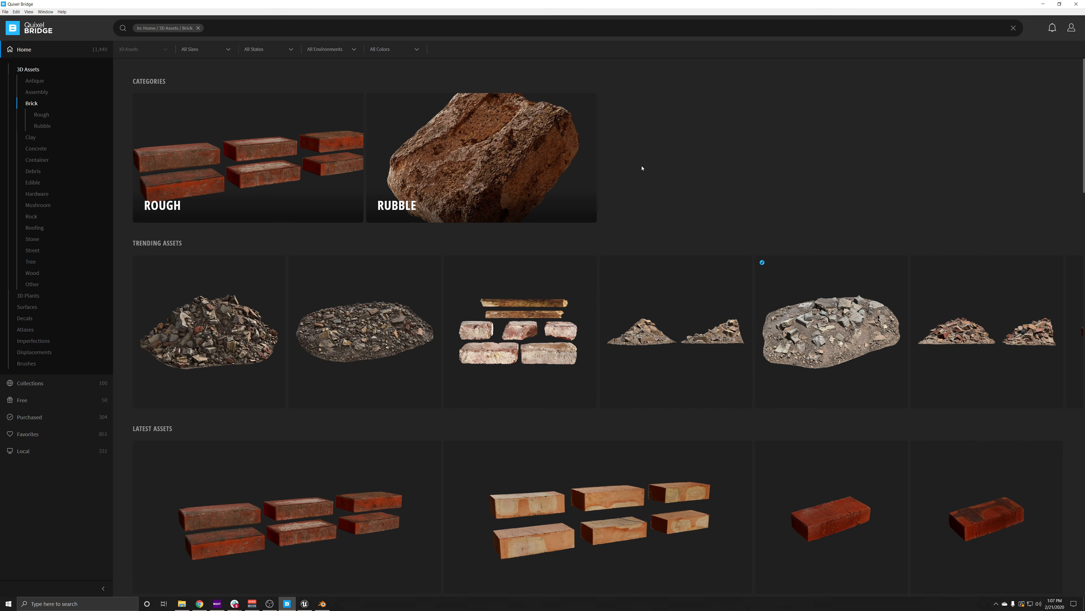
pyautogui.click(553, 148)
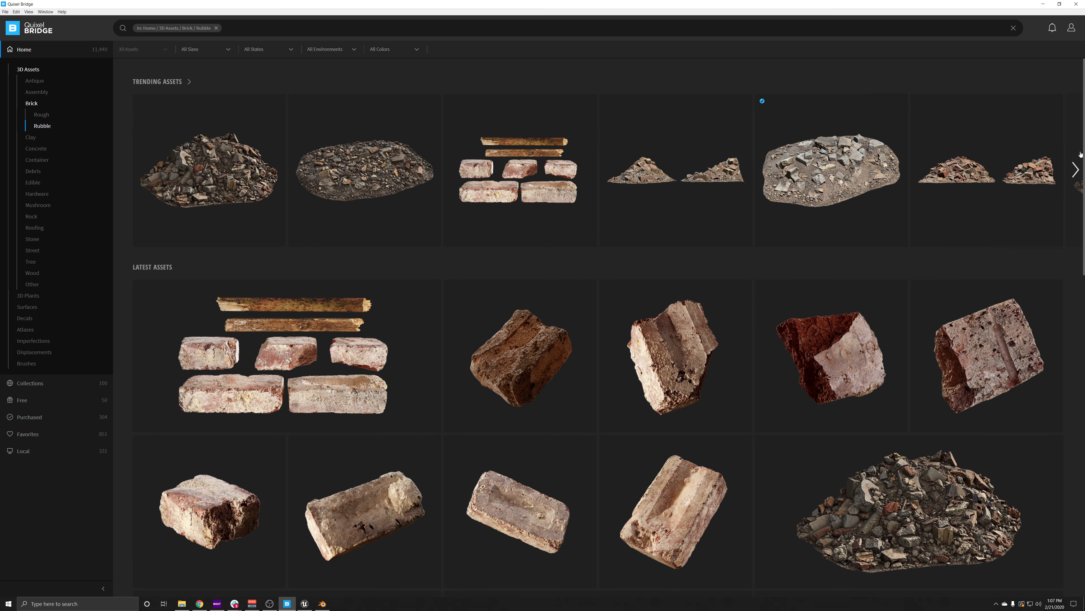
# Page forward through the trending rubble assets and view the details of Construction Rubble Assembly and Cracked Brick.
pyautogui.click(1075, 170)
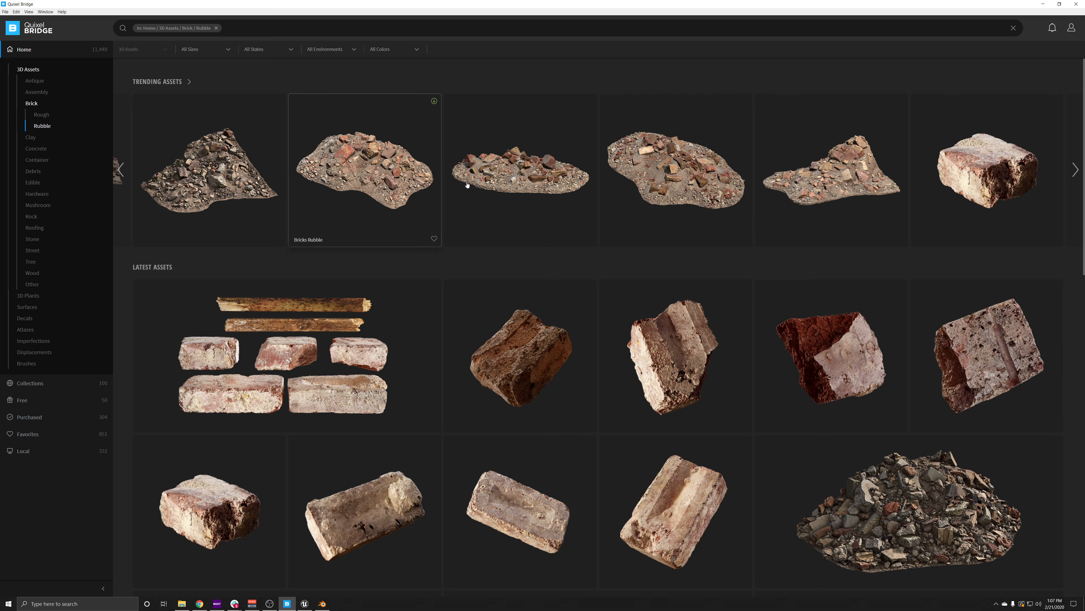
pyautogui.click(815, 178)
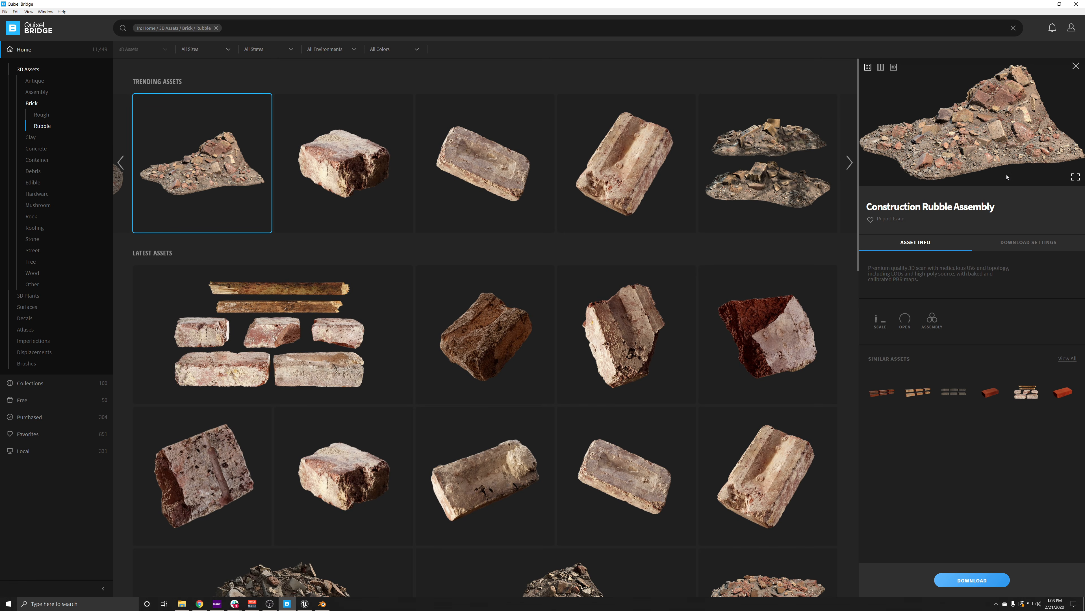
pyautogui.click(893, 66)
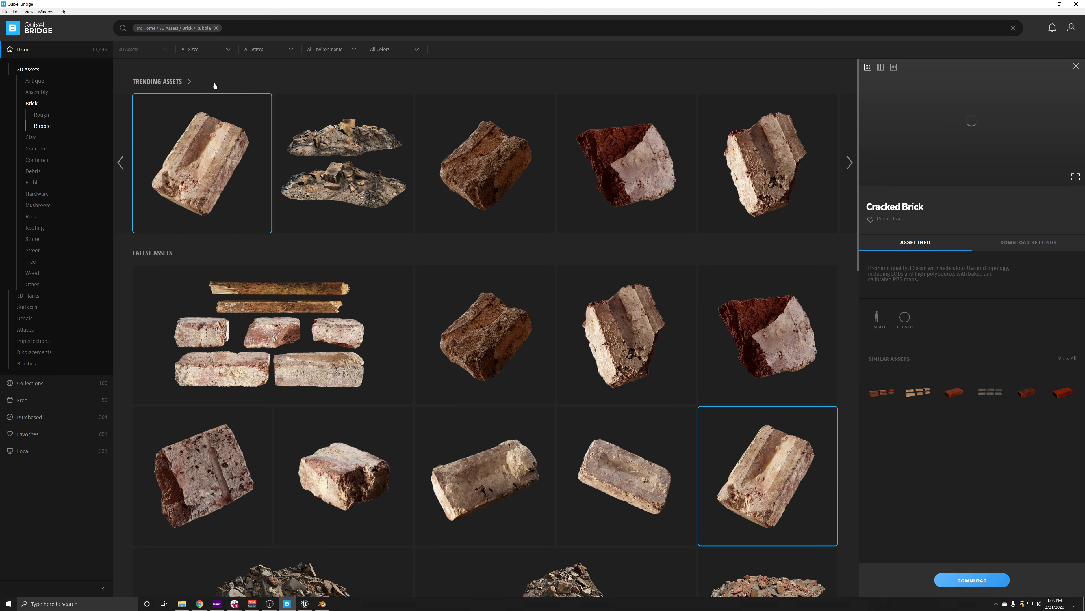
# Return to Home and browse into the Moss category of Decals.
pyautogui.click(26, 56)
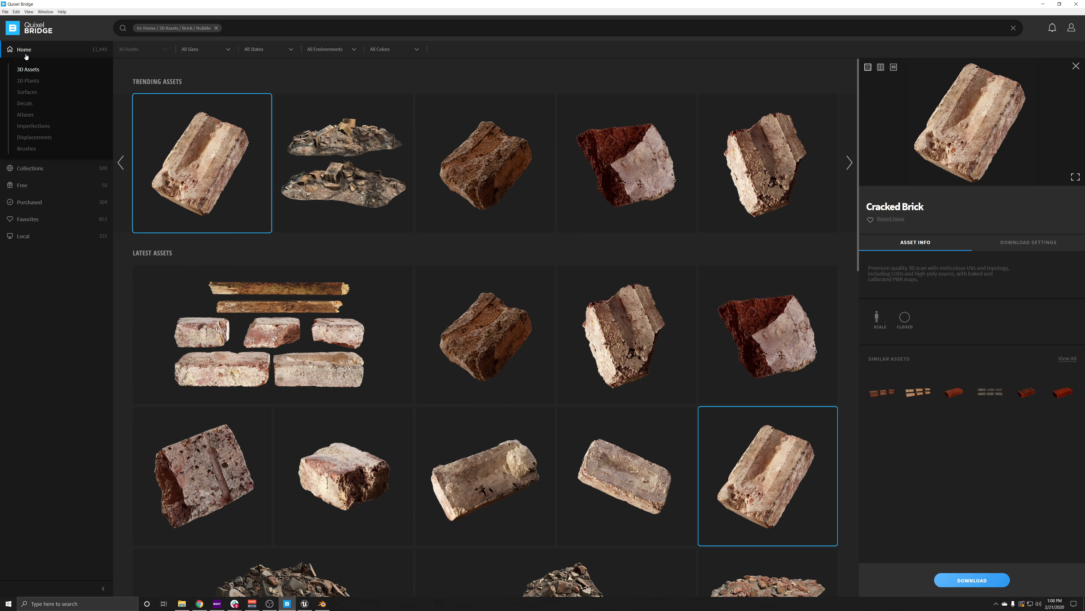
pyautogui.click(30, 37)
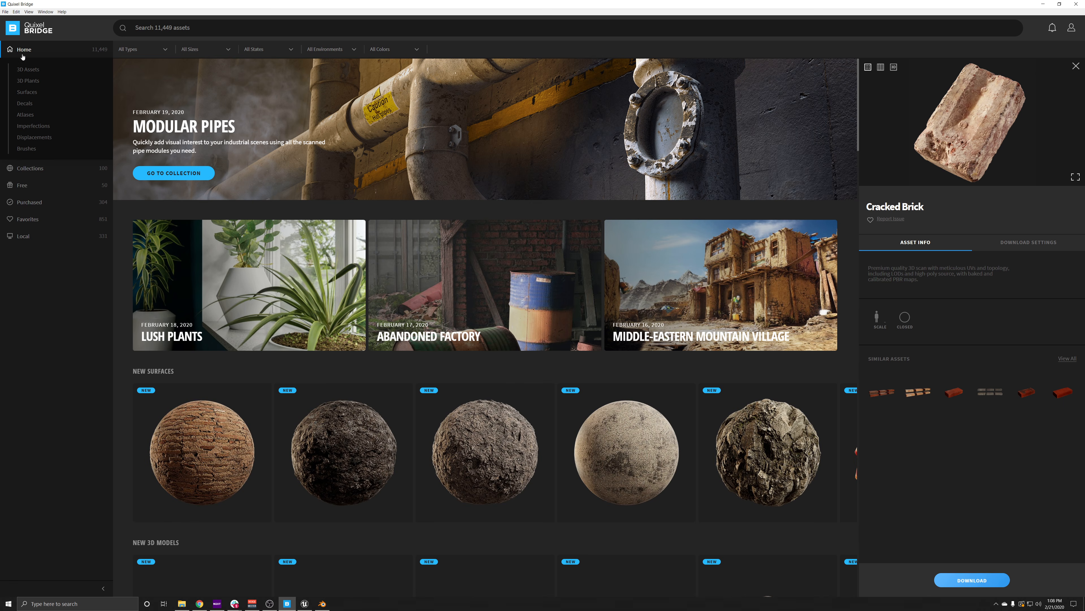
pyautogui.click(30, 106)
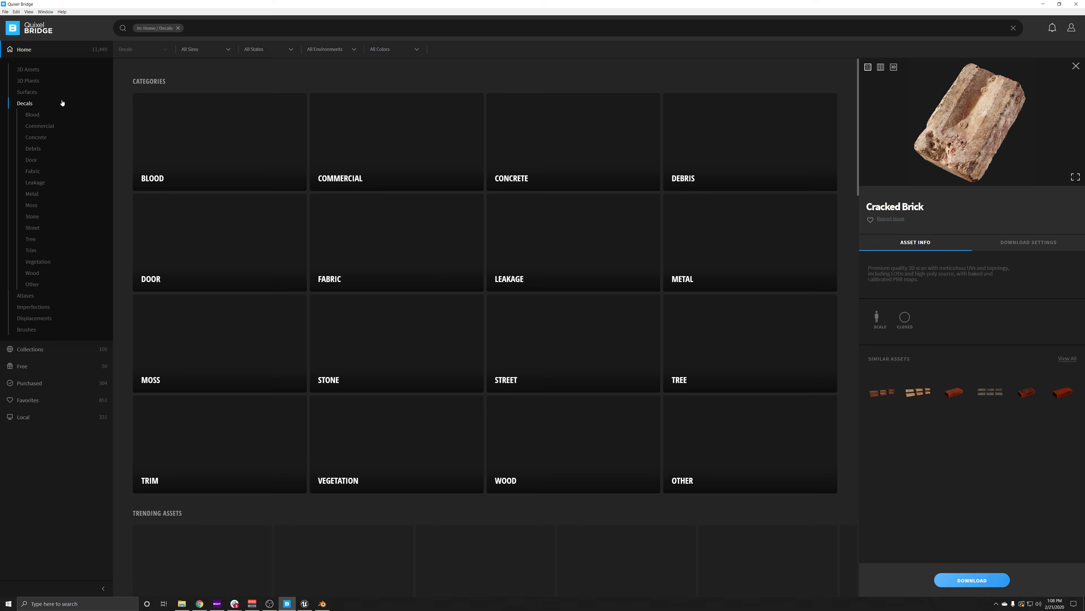
pyautogui.click(37, 209)
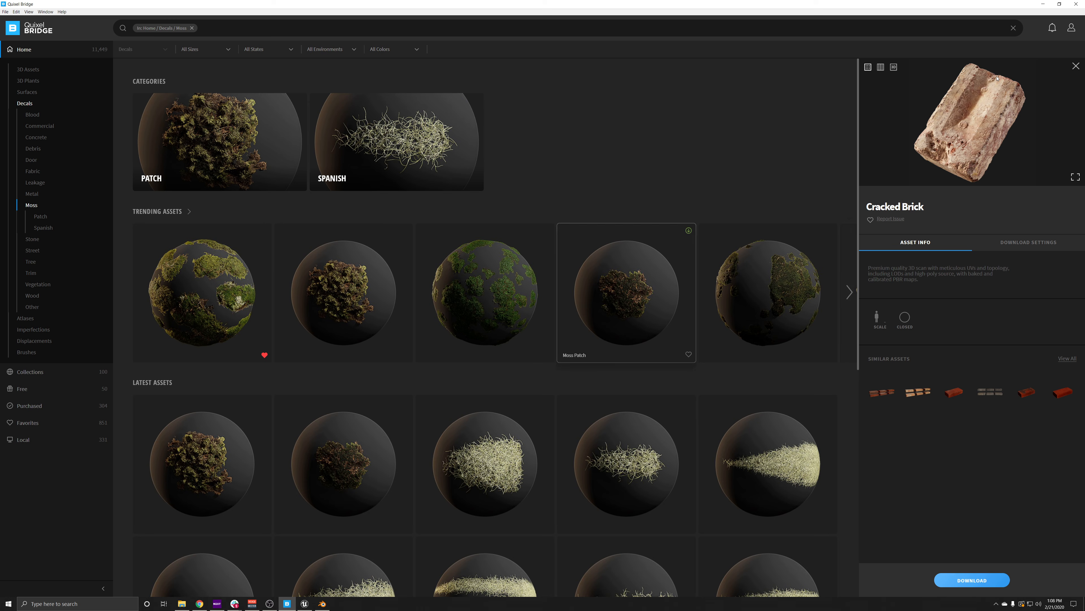
# Close the Cracked Brick details and look over the moss decals and their Spanish subcategory.
pyautogui.click(1076, 66)
pyautogui.scroll(-2, 223, 293)
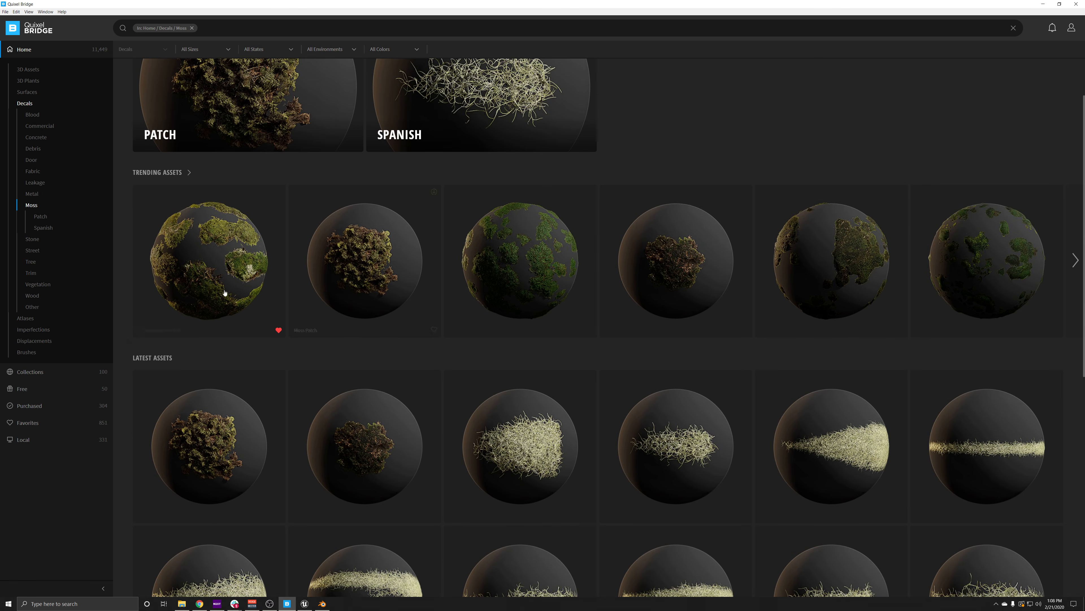
pyautogui.click(43, 228)
pyautogui.scroll(-1, 319, 386)
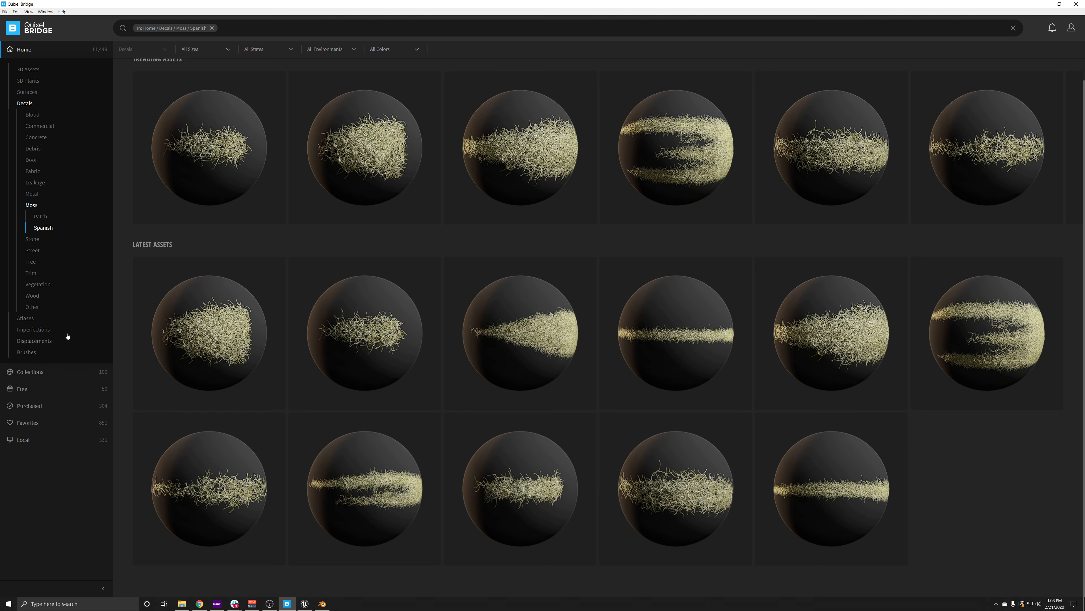
# Browse Collections through Environment and Historic to the Roman Empire collection.
pyautogui.click(41, 370)
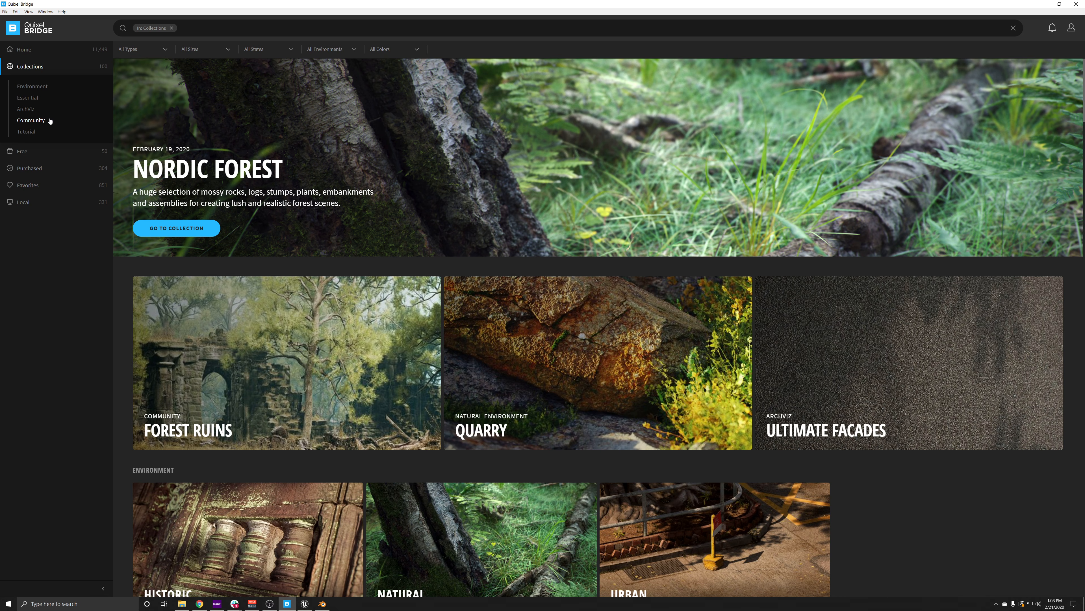
pyautogui.click(38, 89)
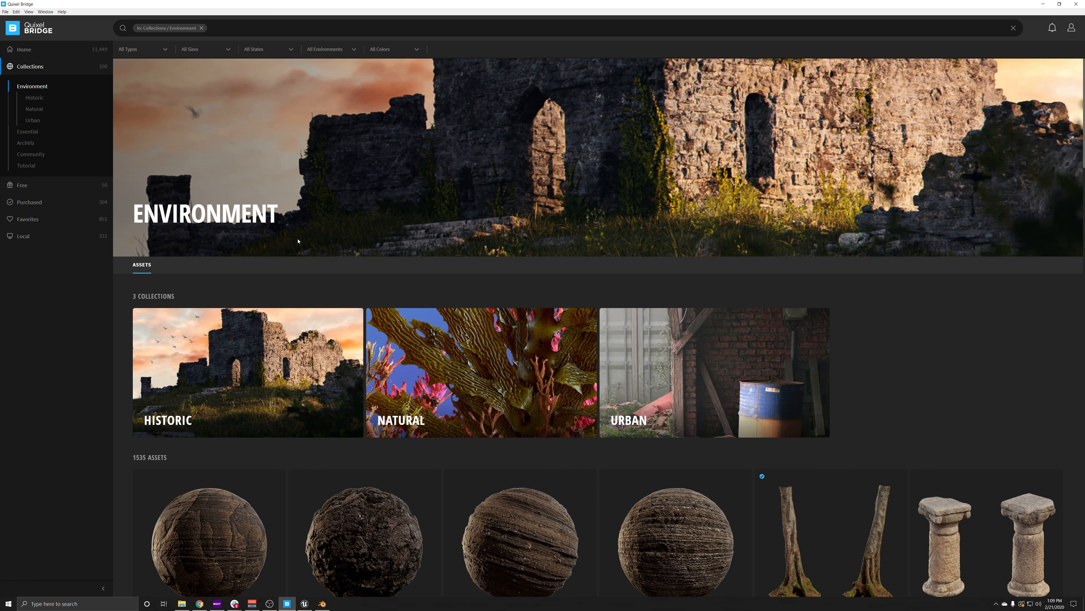
pyautogui.click(35, 98)
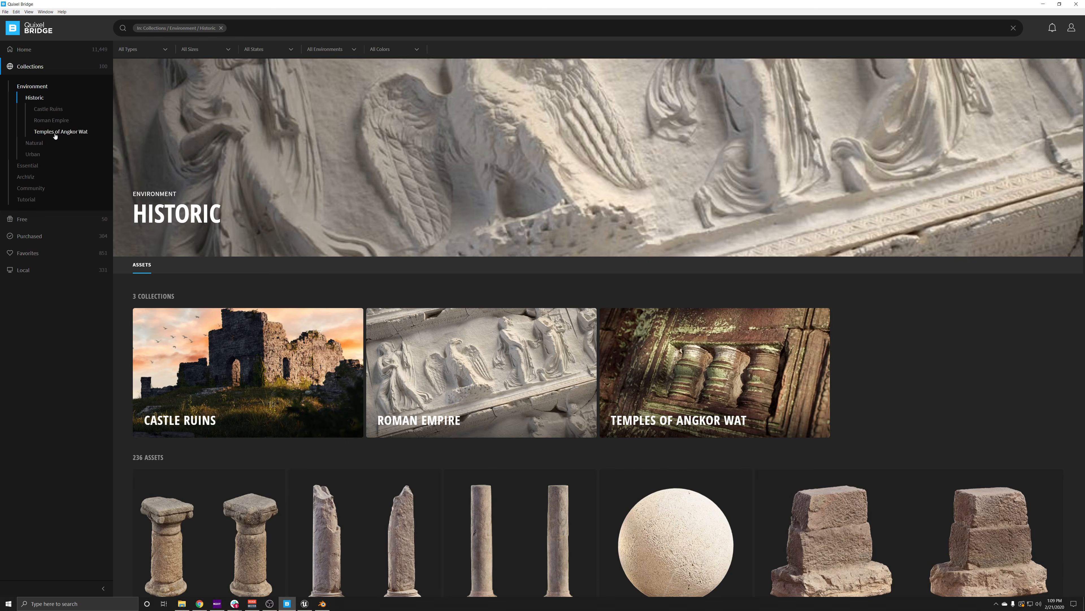
pyautogui.click(54, 122)
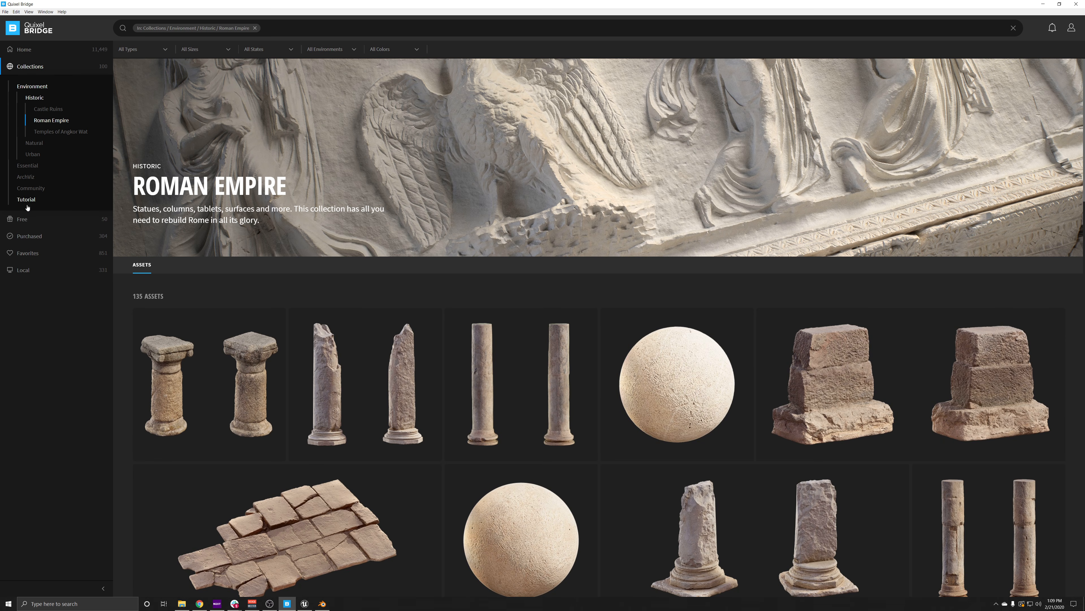
# Browse the Free section, the Concrete category of purchased 3D assets and Favorites, and return to Home.
pyautogui.click(25, 220)
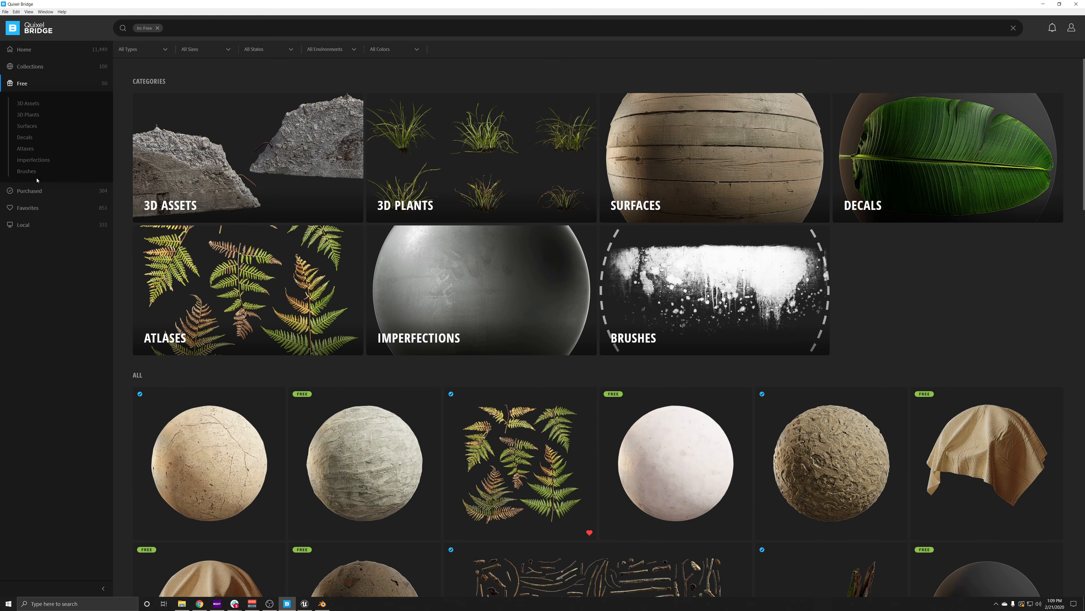
pyautogui.click(30, 193)
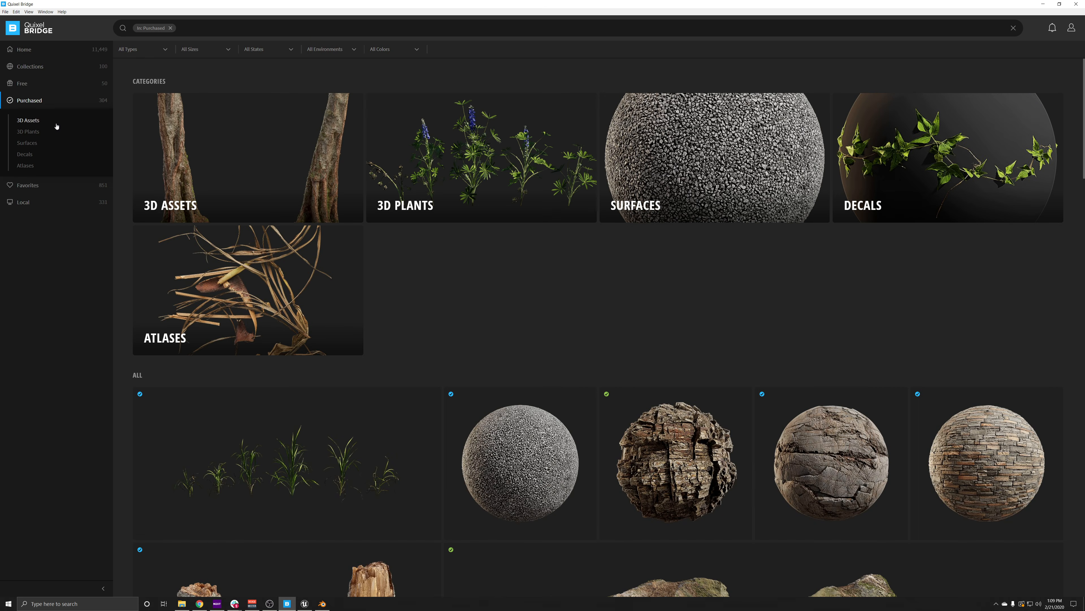
pyautogui.click(32, 123)
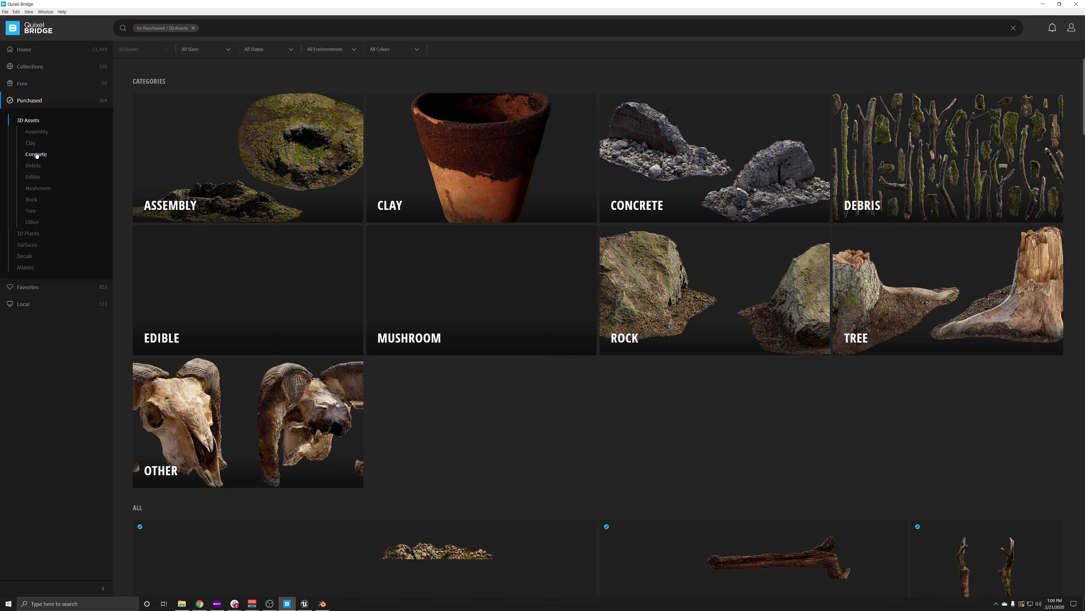
pyautogui.click(35, 154)
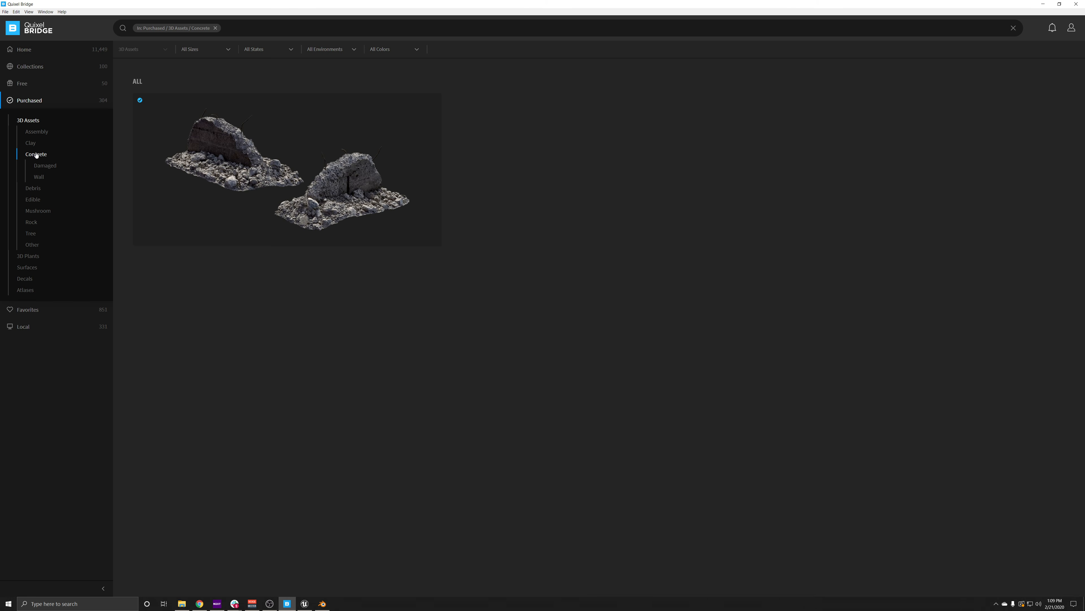
pyautogui.click(37, 312)
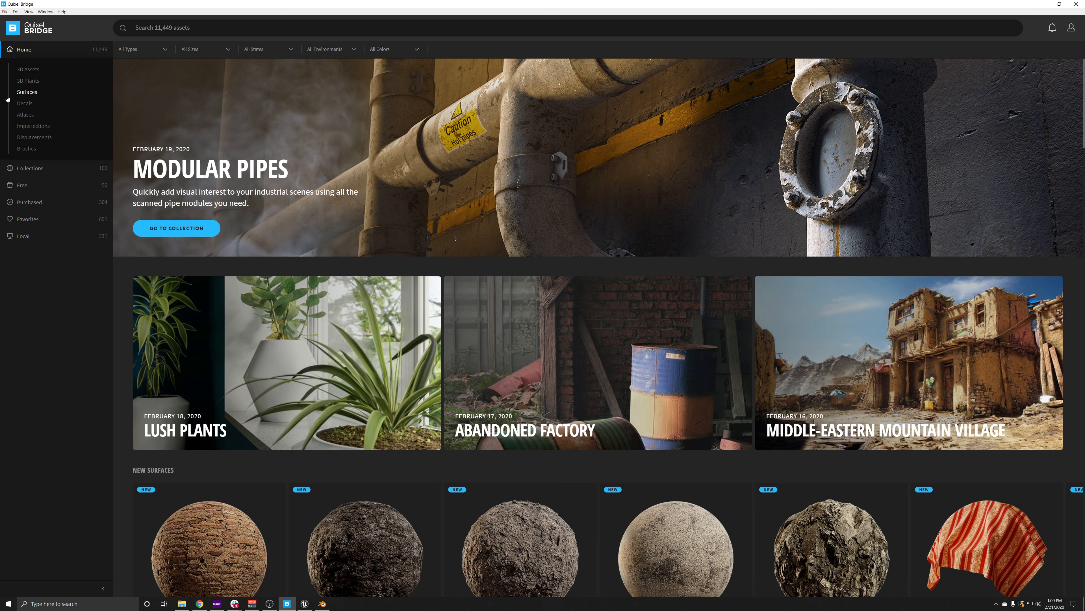
# Browse from the Home page into the Ground category of Surfaces.
pyautogui.scroll(-4, 318, 325)
pyautogui.scroll(4, 319, 326)
pyautogui.click(27, 92)
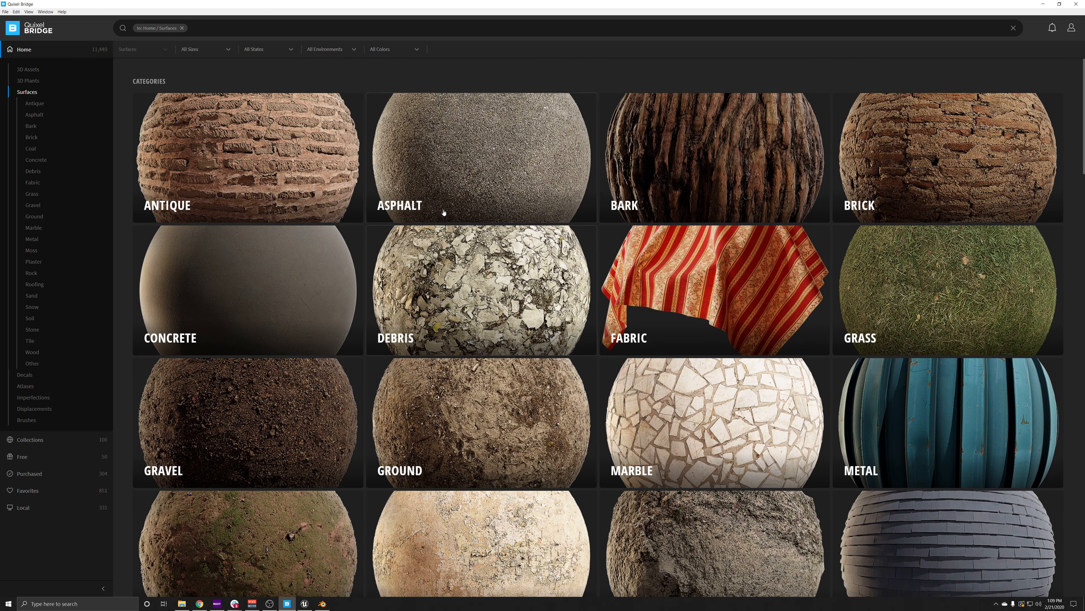
pyautogui.click(485, 422)
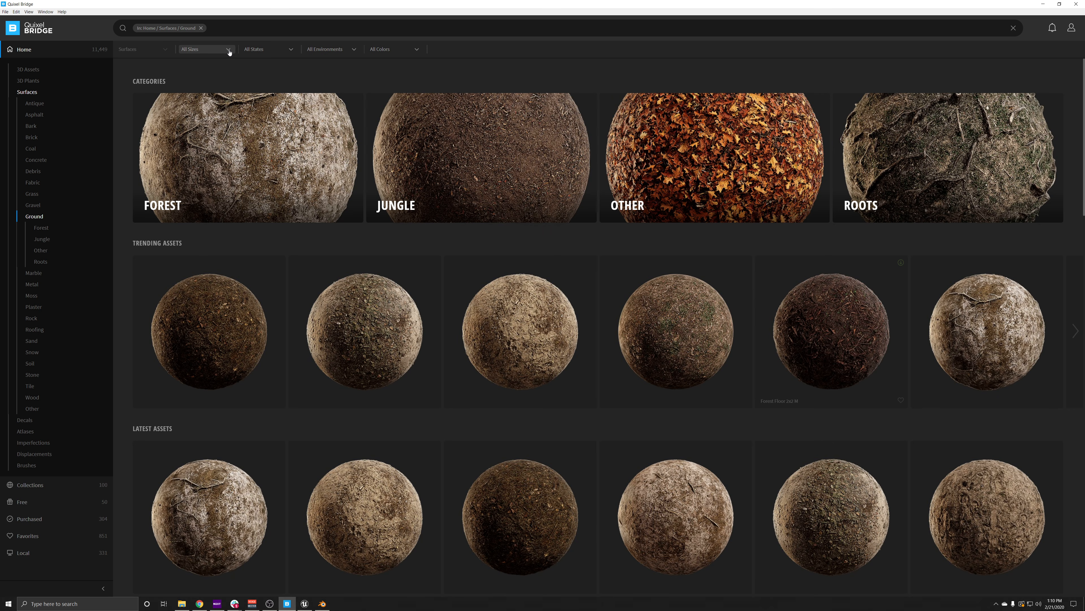
# Filter the Ground surfaces to size 1 - 2 M and look over the matching assets.
pyautogui.click(217, 53)
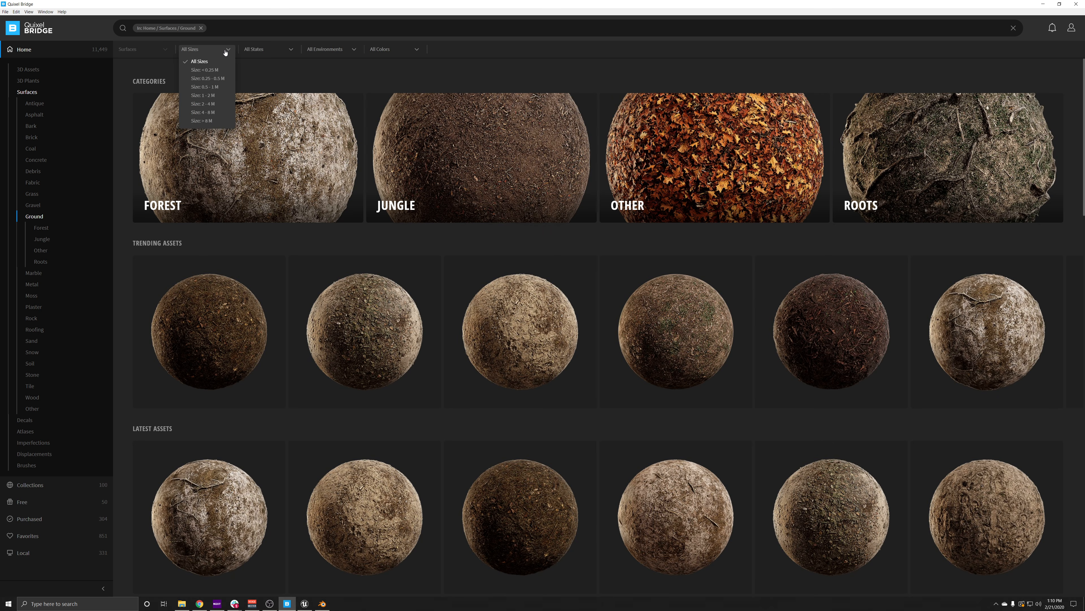
pyautogui.click(215, 96)
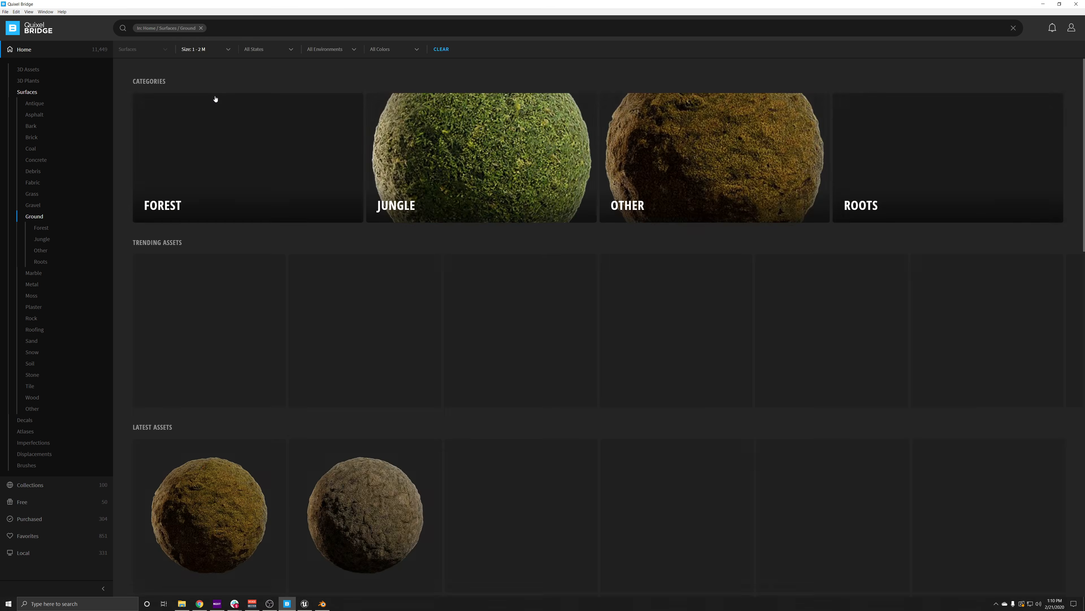
pyautogui.scroll(-3, 814, 222)
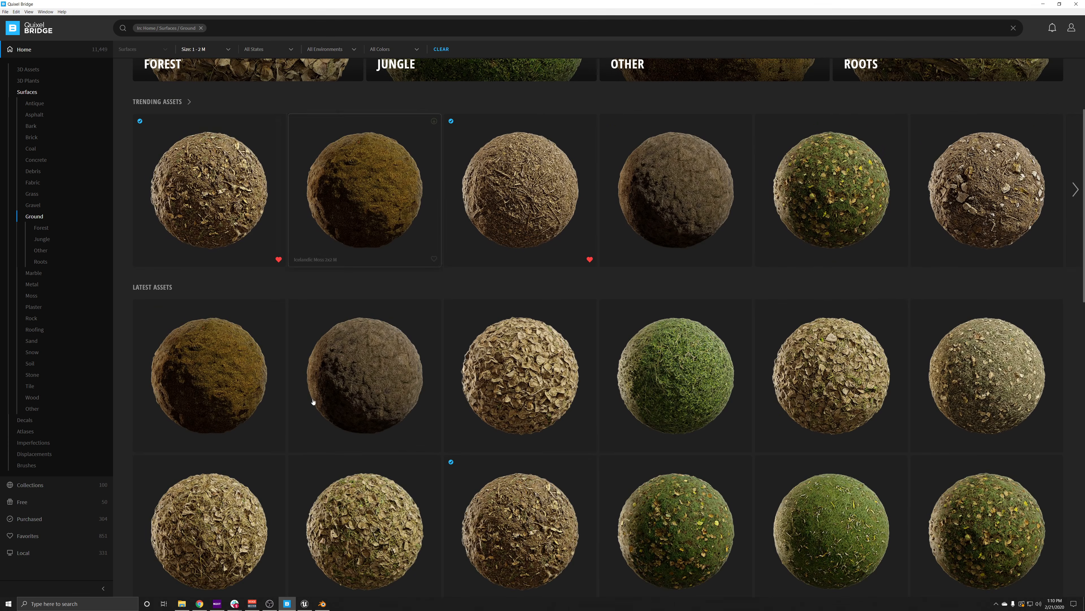
pyautogui.scroll(-3, 572, 168)
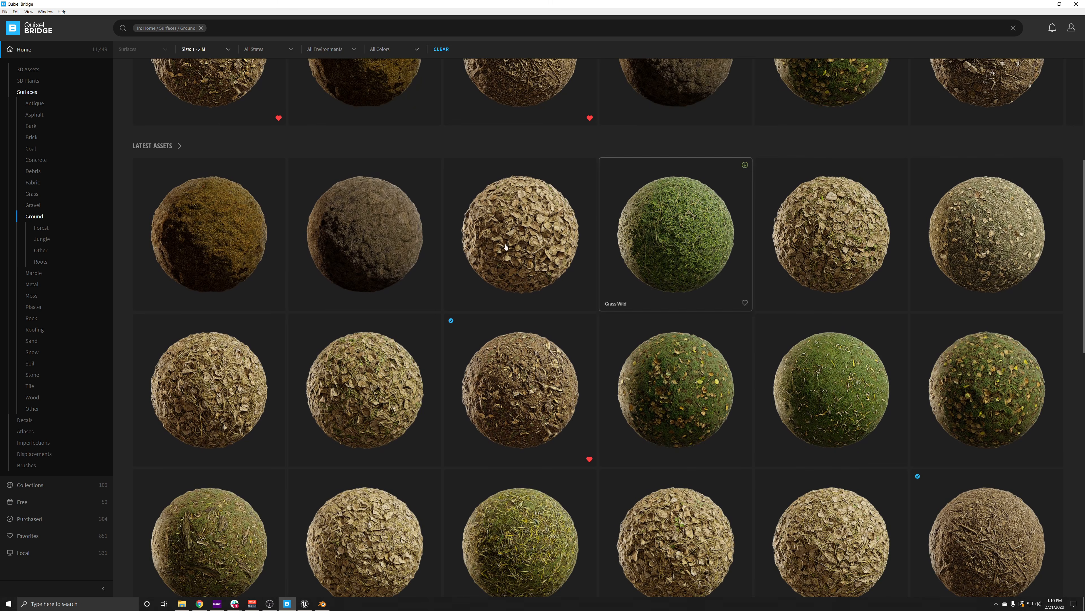
pyautogui.scroll(6, 412, 359)
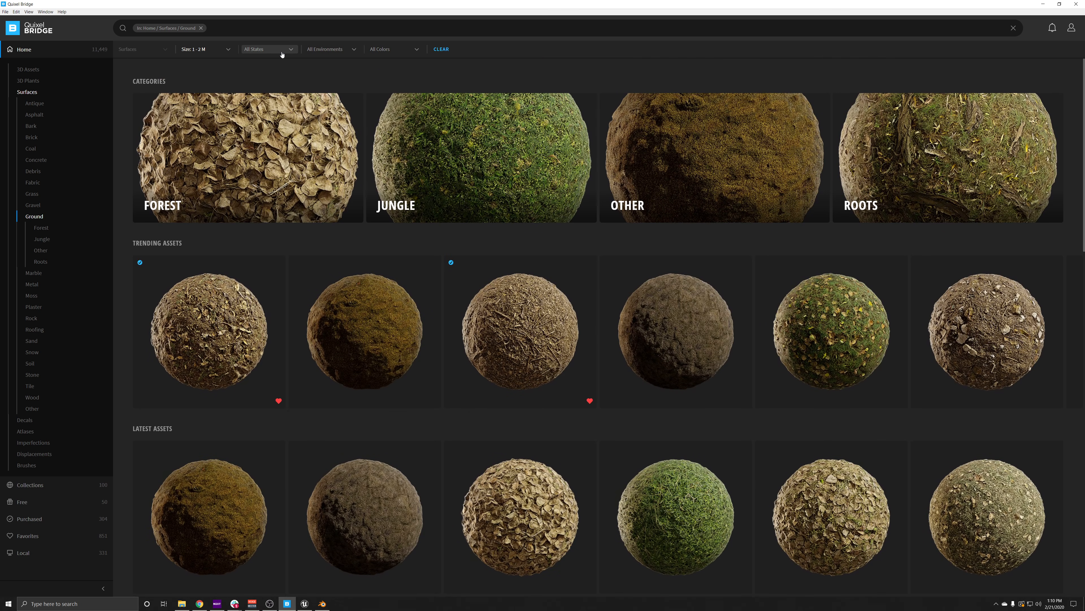
# Keep the state filter at All States and set the environment filter to Forest.
pyautogui.click(292, 51)
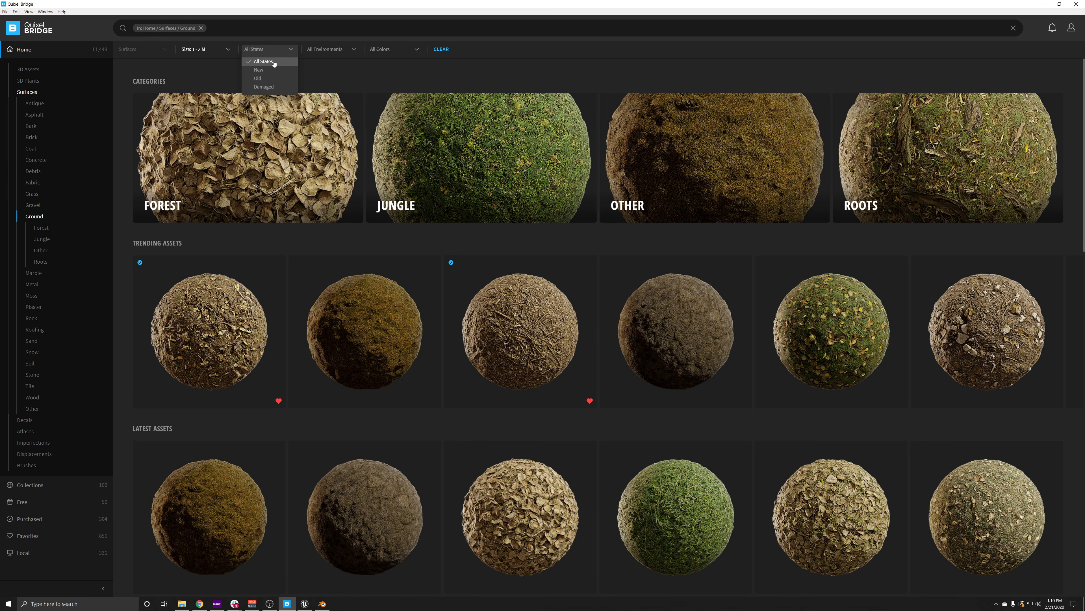
pyautogui.click(271, 62)
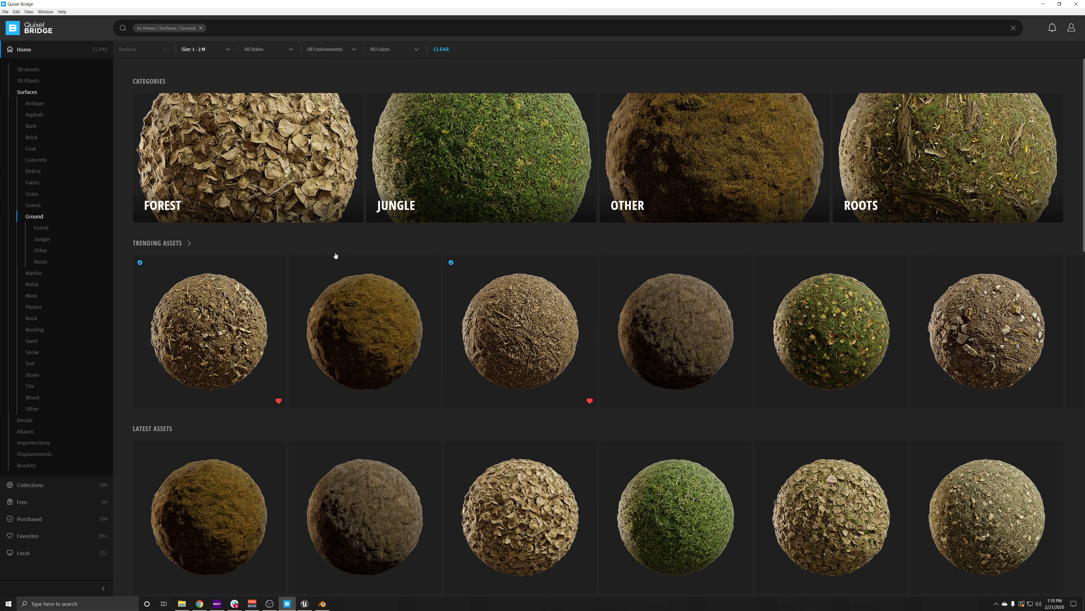
pyautogui.click(354, 50)
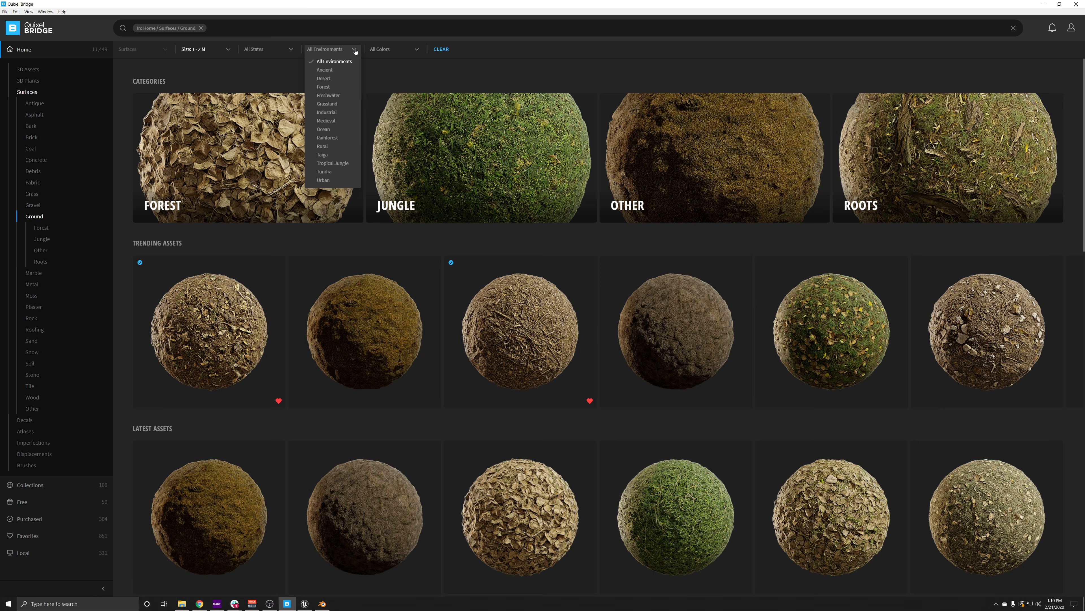
pyautogui.click(321, 88)
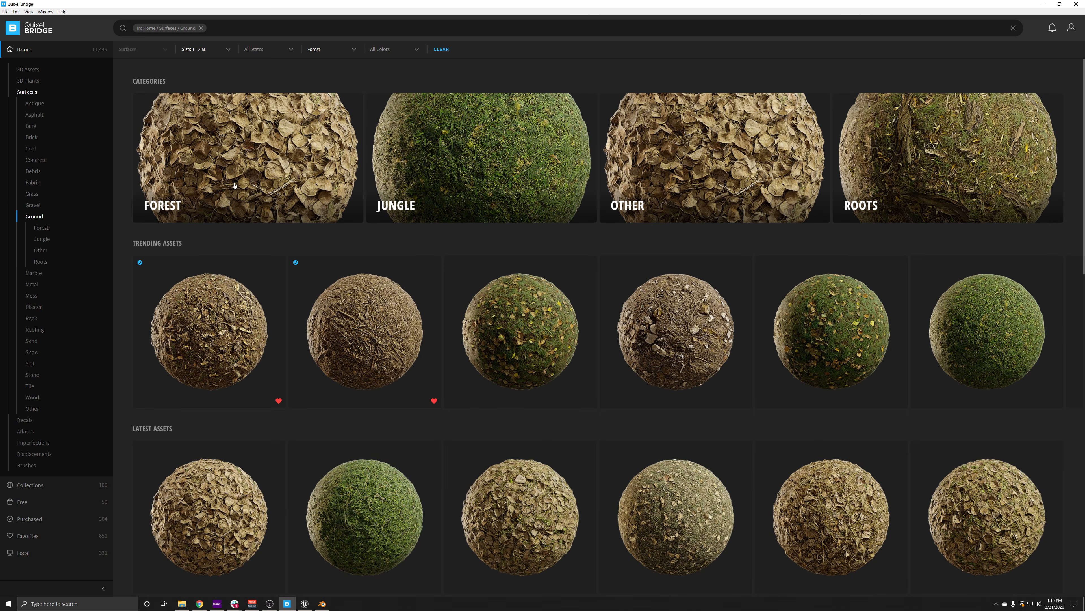
# Check the available color filter options and look over the ground surfaces matching the size and Forest filters.
pyautogui.click(418, 51)
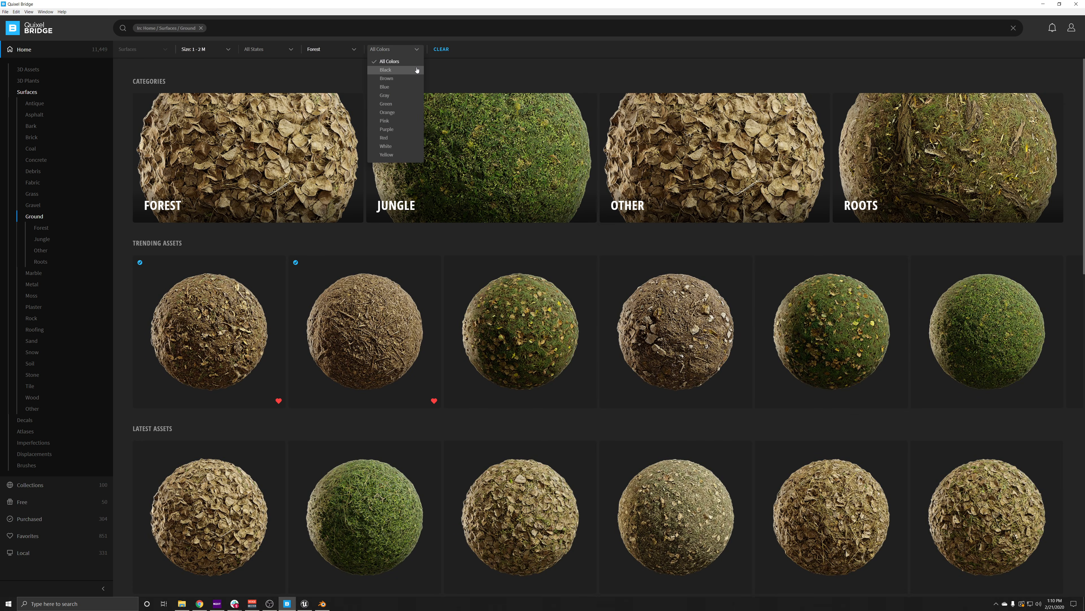
pyautogui.scroll(-2, 543, 440)
pyautogui.scroll(-2, 575, 433)
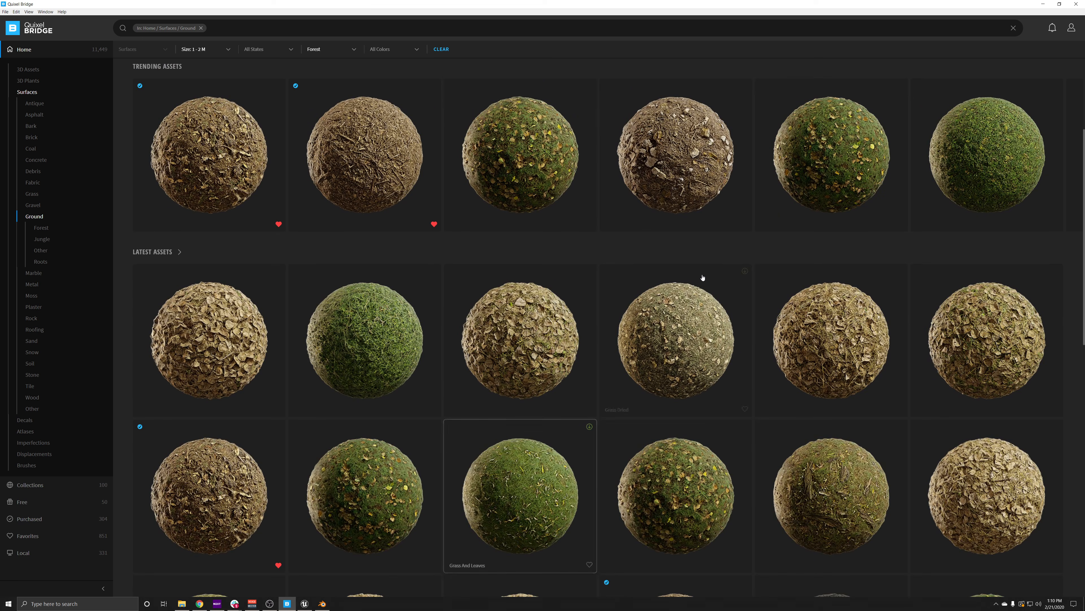
pyautogui.scroll(-4, 582, 342)
pyautogui.scroll(-5, 584, 347)
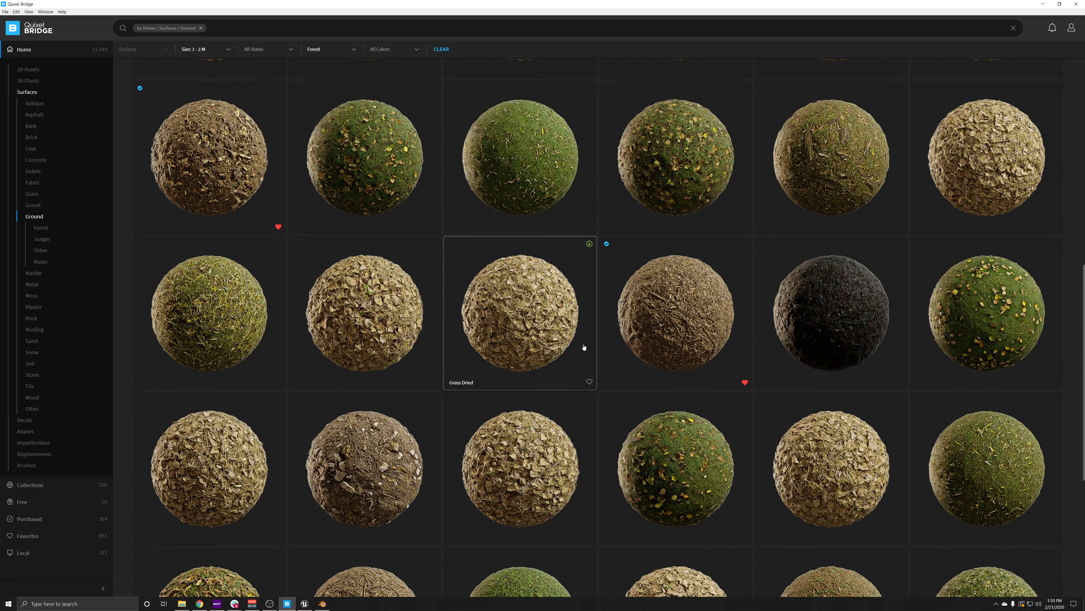
pyautogui.scroll(-2, 610, 321)
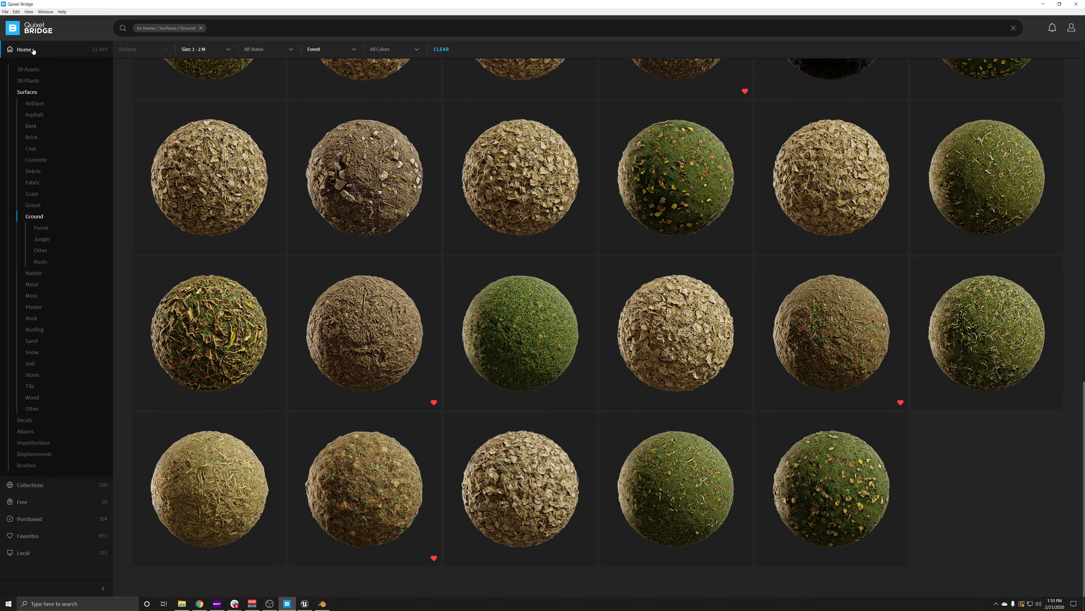
# Return to Home, look over its collections and asset types, and show the asset type filter options.
pyautogui.click(25, 50)
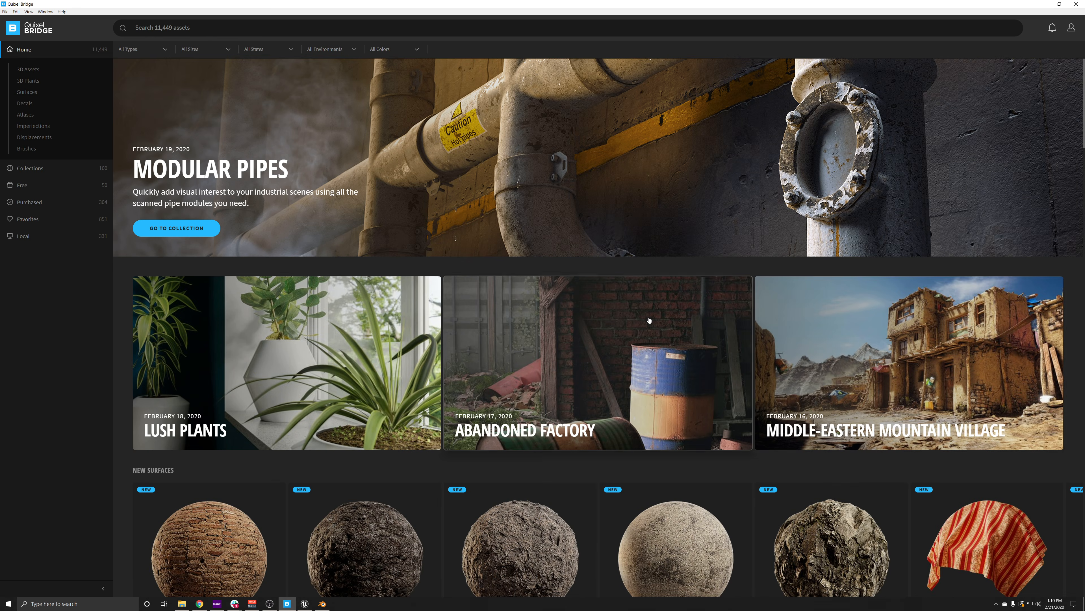
pyautogui.scroll(-10, 915, 319)
pyautogui.scroll(-8, 361, 122)
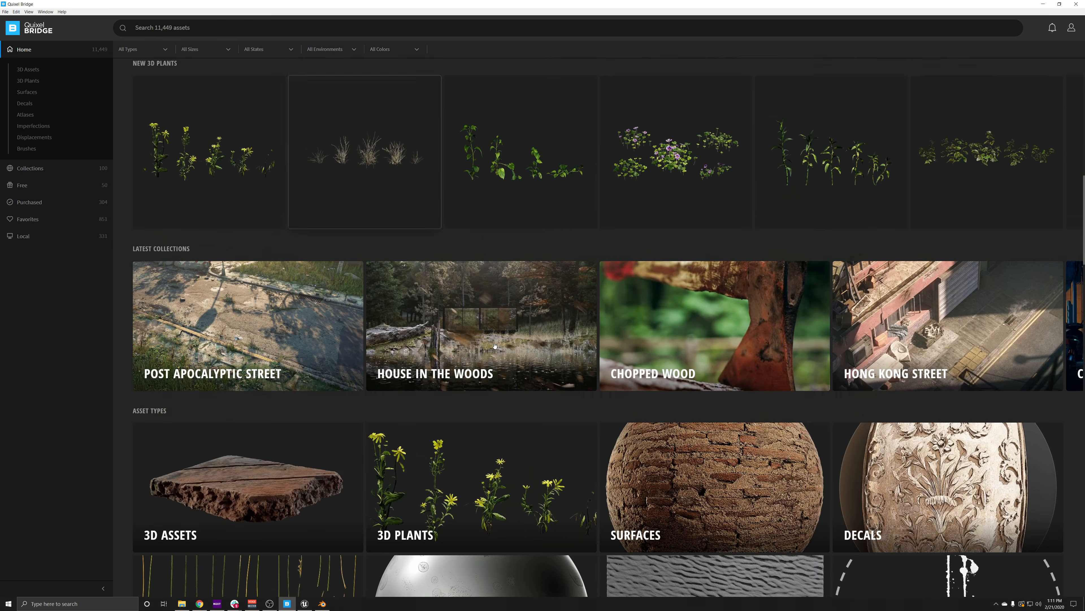
pyautogui.scroll(-4, 624, 526)
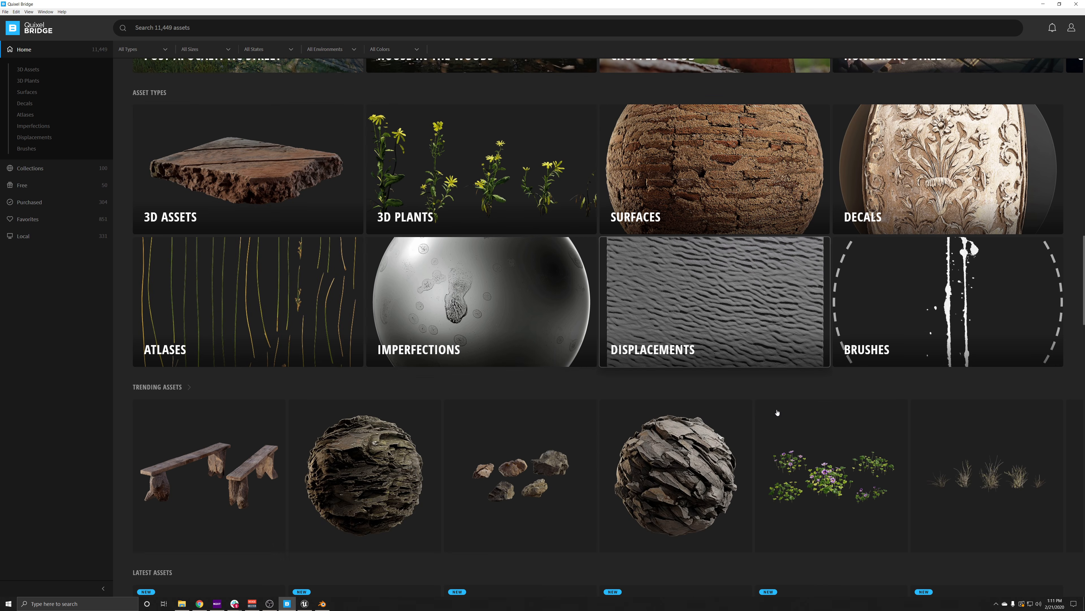
pyautogui.scroll(20, 457, 255)
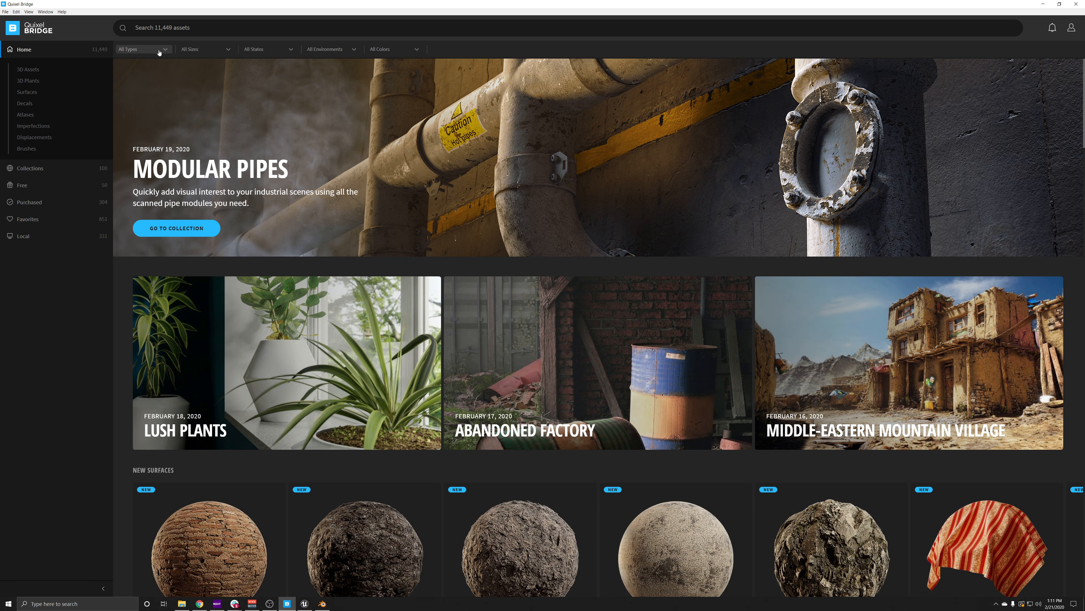
pyautogui.click(167, 53)
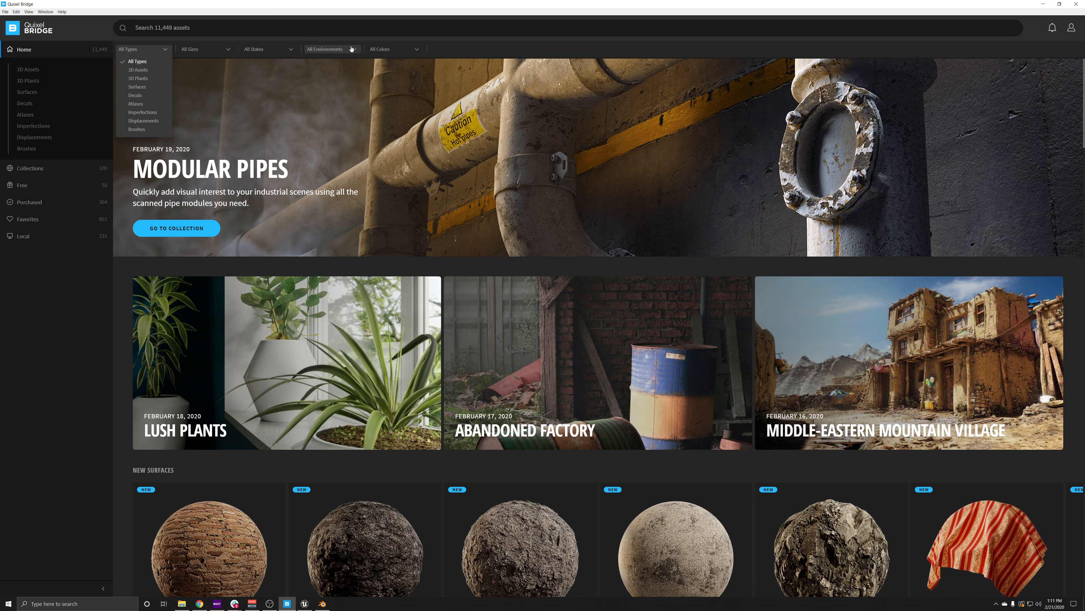
# Search the whole library for "ground" and look over the categories and assets found.
pyautogui.click(237, 35)
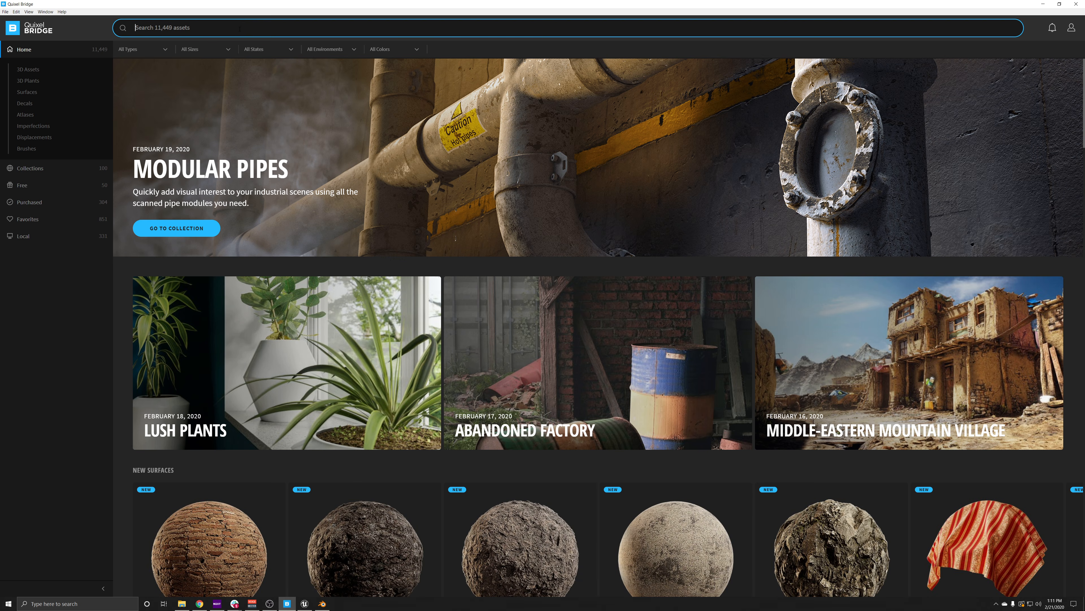
pyautogui.write('ground')
pyautogui.press('Return')
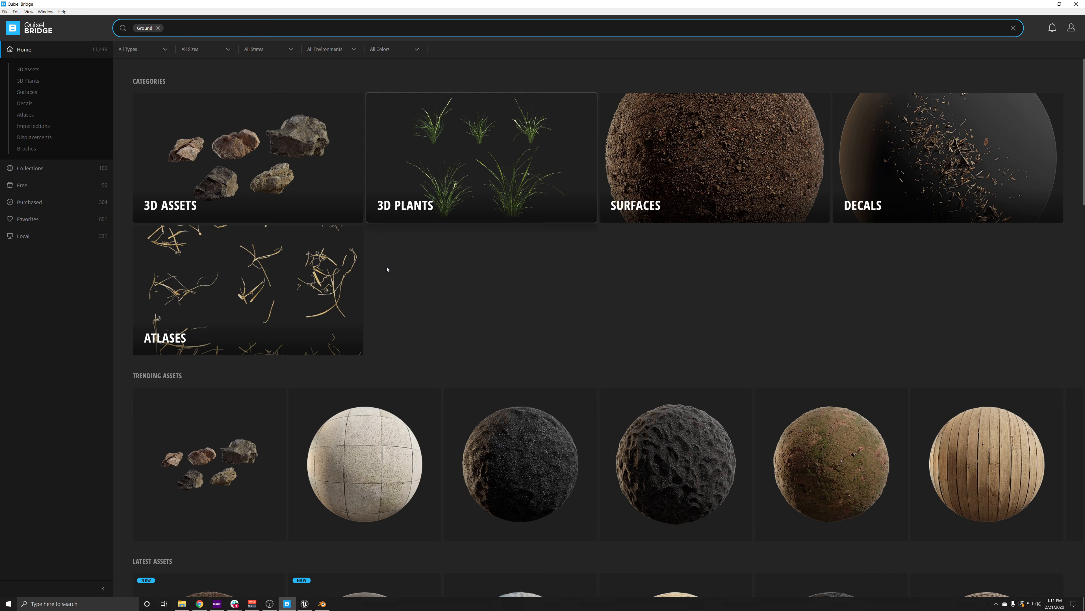
pyautogui.scroll(-2, 529, 445)
pyautogui.scroll(-2, 599, 289)
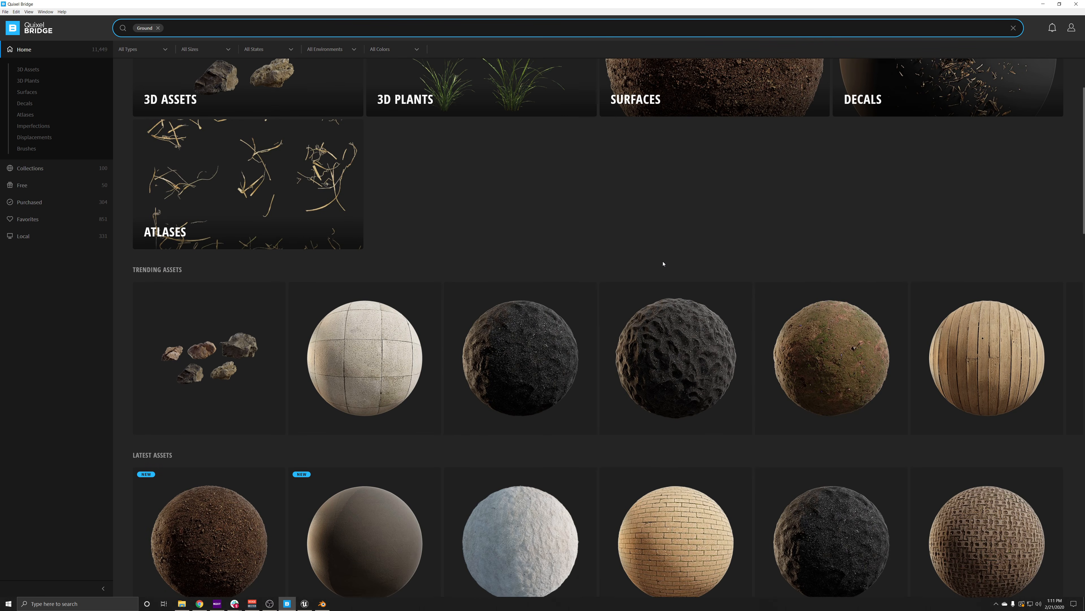
pyautogui.scroll(2, 509, 253)
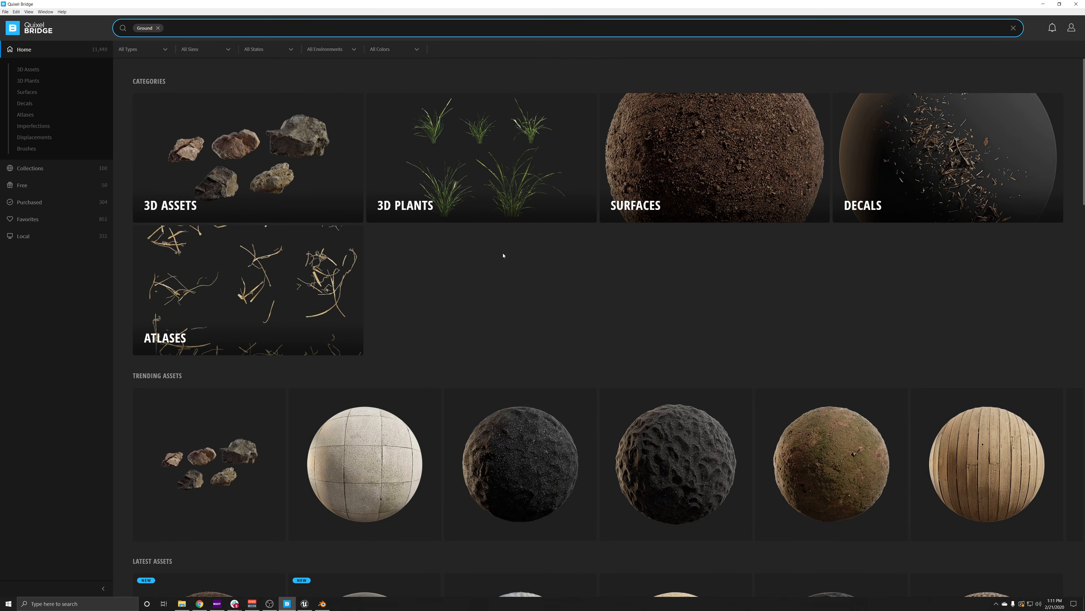
# Remove the Ground search, view the search suggestions for "wall", and erase that term.
pyautogui.click(158, 27)
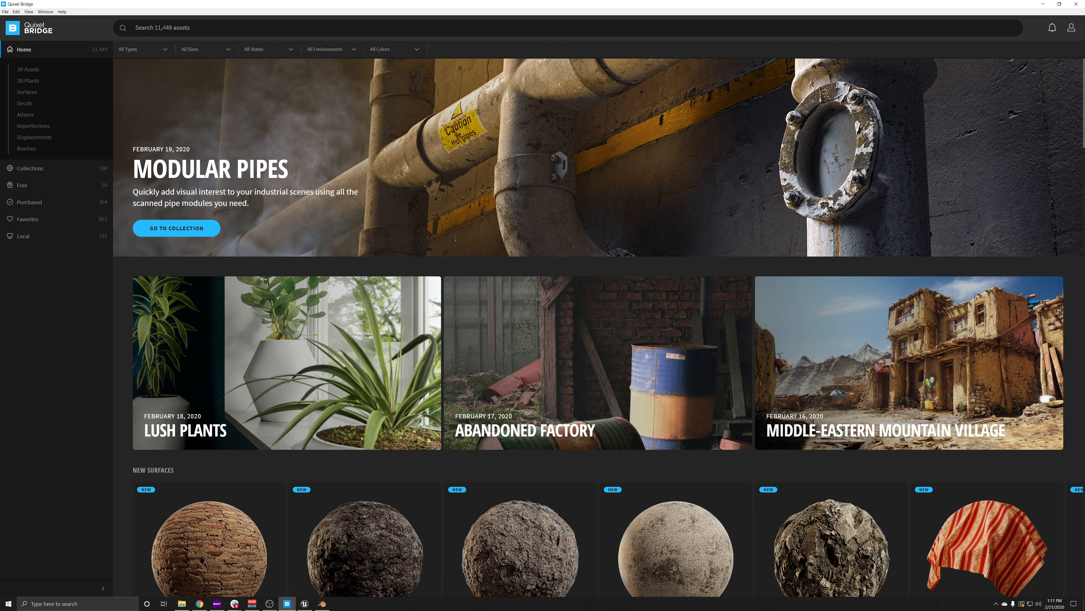
pyautogui.click(180, 29)
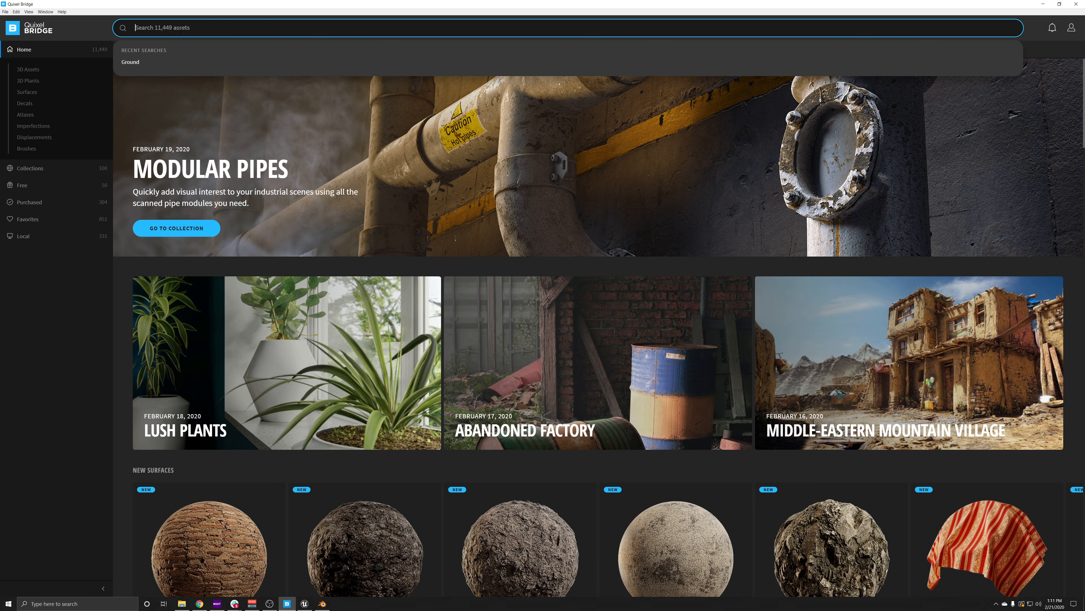
pyautogui.write('wall')
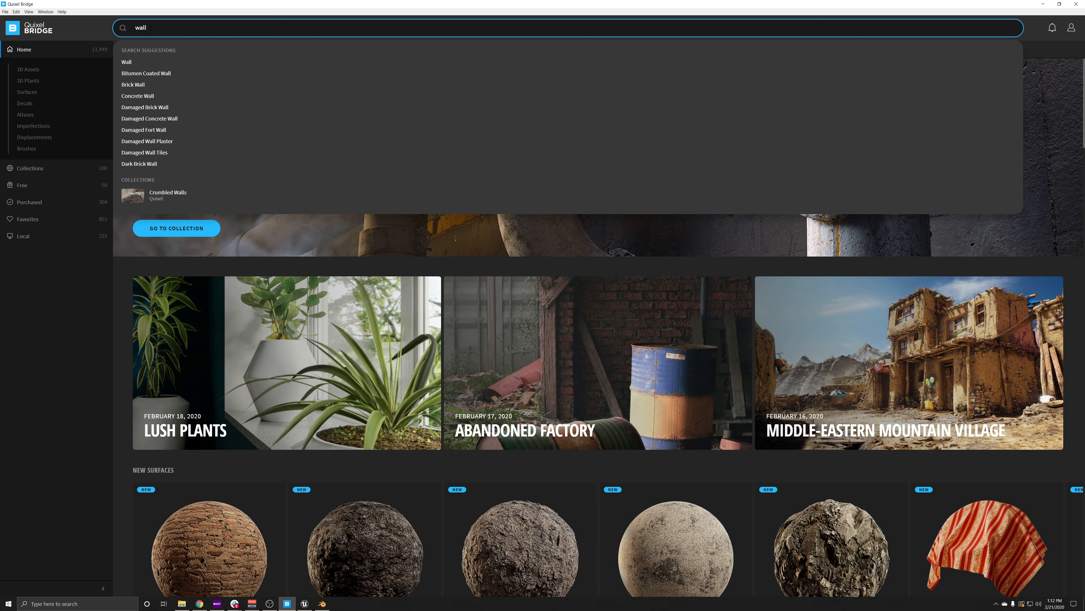
pyautogui.press('BackSpace')
pyautogui.press('BackSpace')
pyautogui.press('BackSpace')
pyautogui.press('BackSpace')
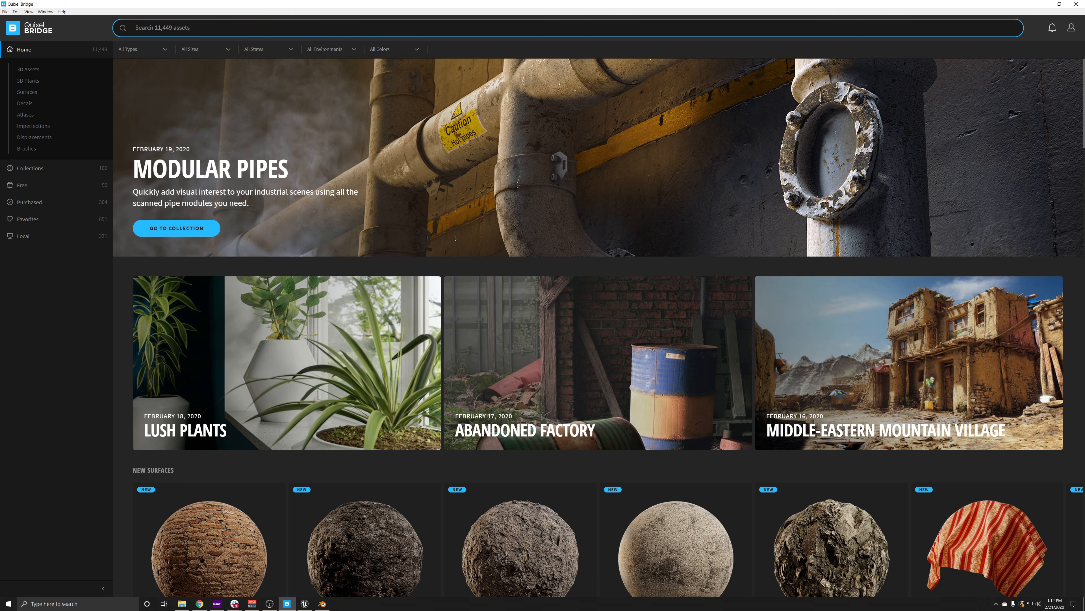
# Look up "metal" in the search and open the suggested Industrial Metals collection to view its assets.
pyautogui.write('metal')
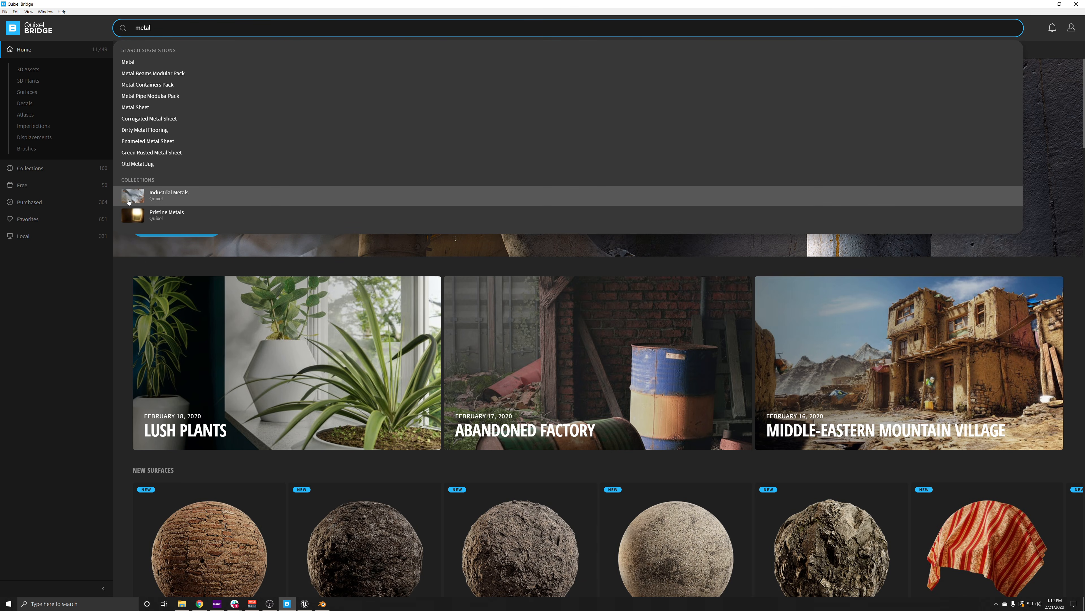
pyautogui.click(157, 197)
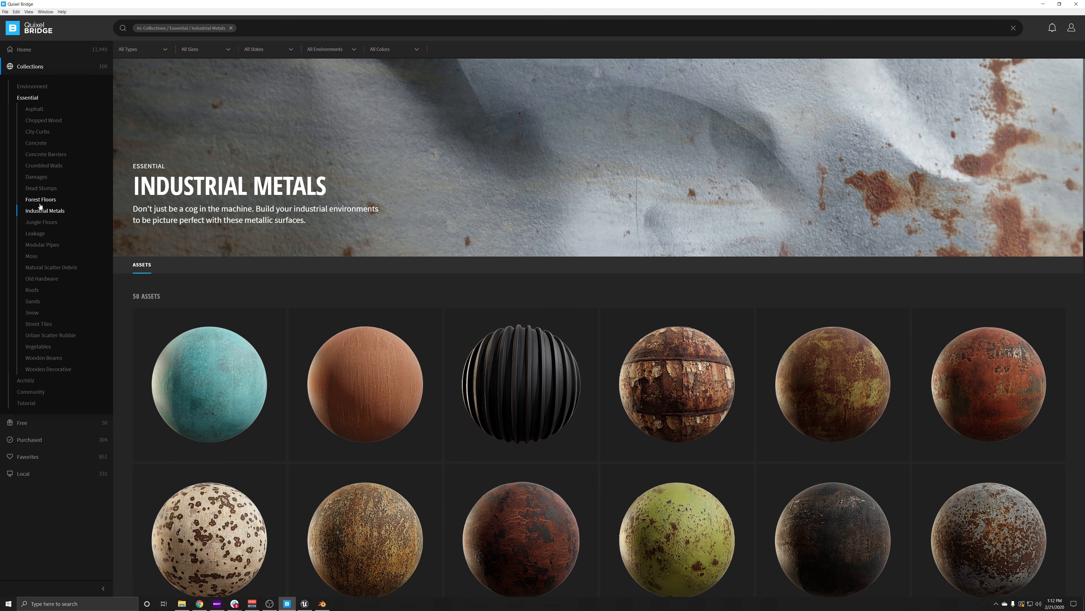
pyautogui.scroll(-3, 273, 342)
pyautogui.scroll(3, 706, 401)
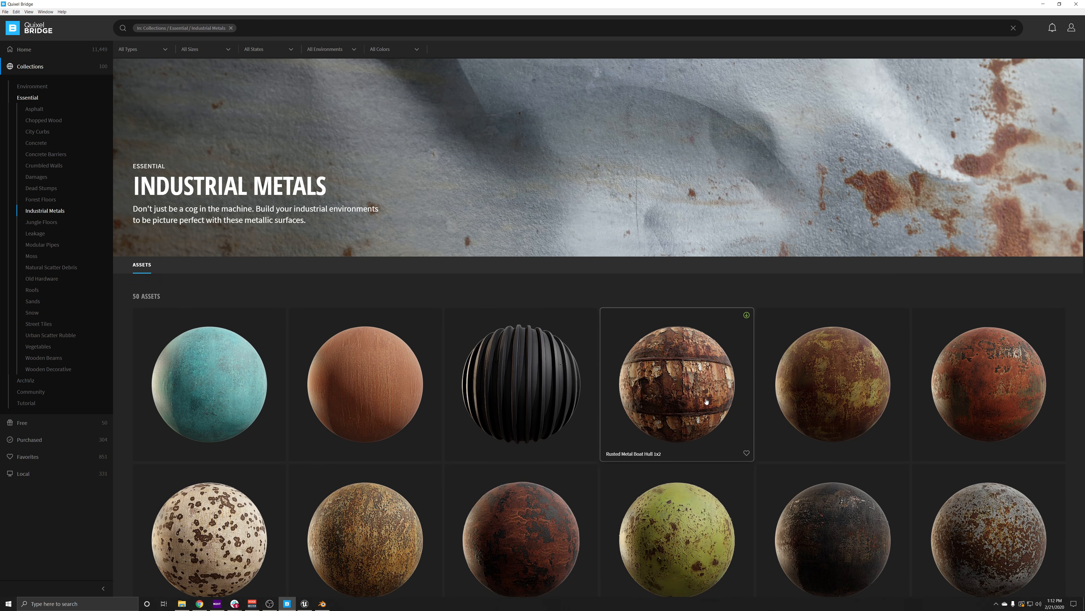
# Filter the Industrial Metals collection to the color Orange and the state Old.
pyautogui.click(417, 51)
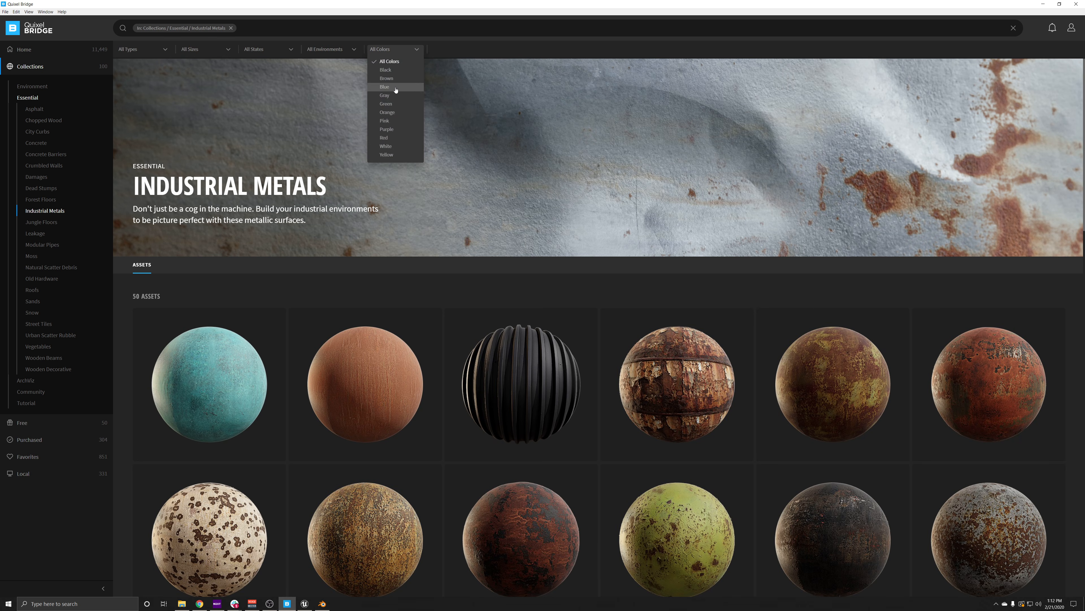
pyautogui.click(396, 112)
pyautogui.scroll(-2, 588, 395)
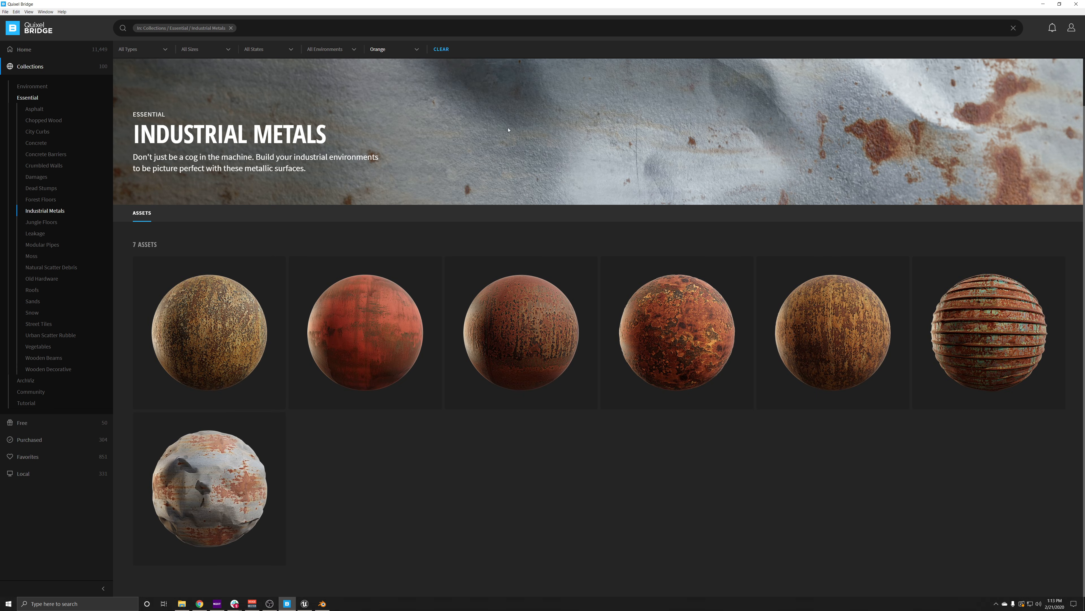
pyautogui.click(292, 51)
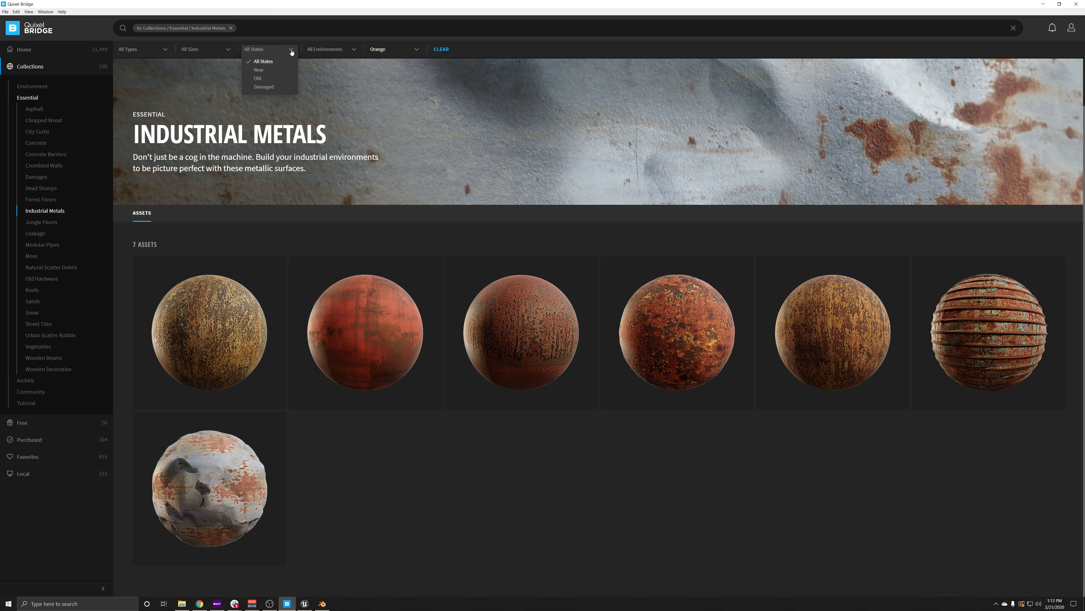
pyautogui.click(264, 80)
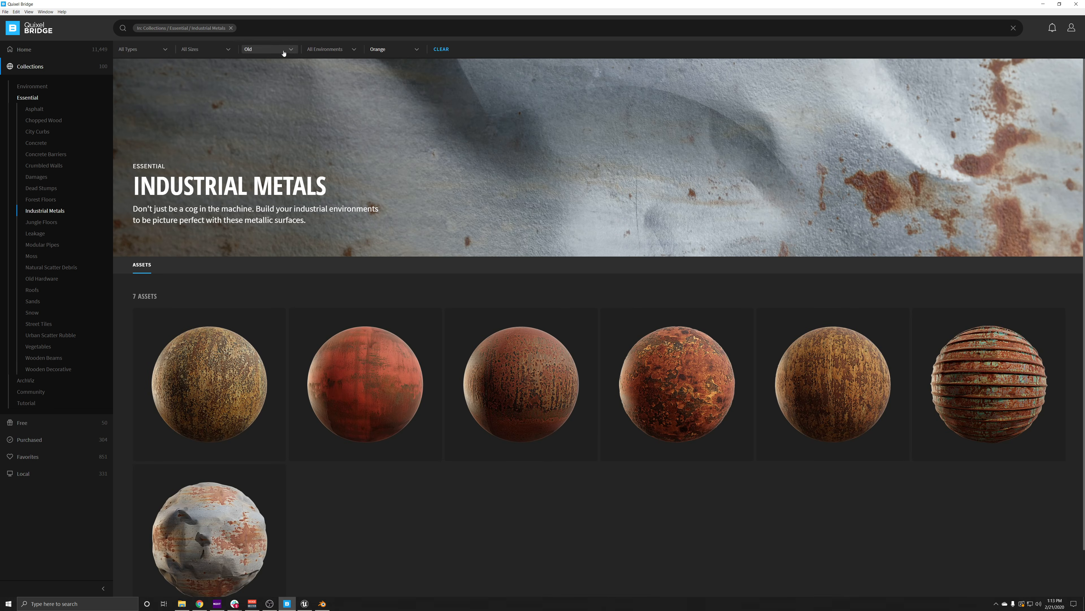
# Reset the state filter to All States, view the Rusted Metal Sheet asset's details, and close them.
pyautogui.click(283, 53)
pyautogui.click(265, 63)
pyautogui.click(695, 366)
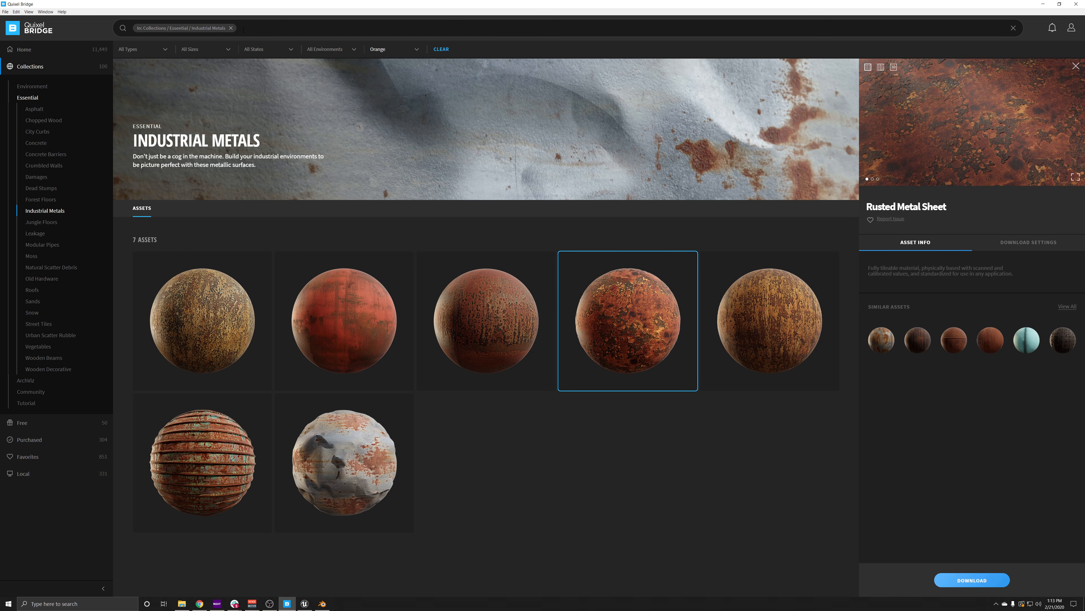
pyautogui.click(1075, 67)
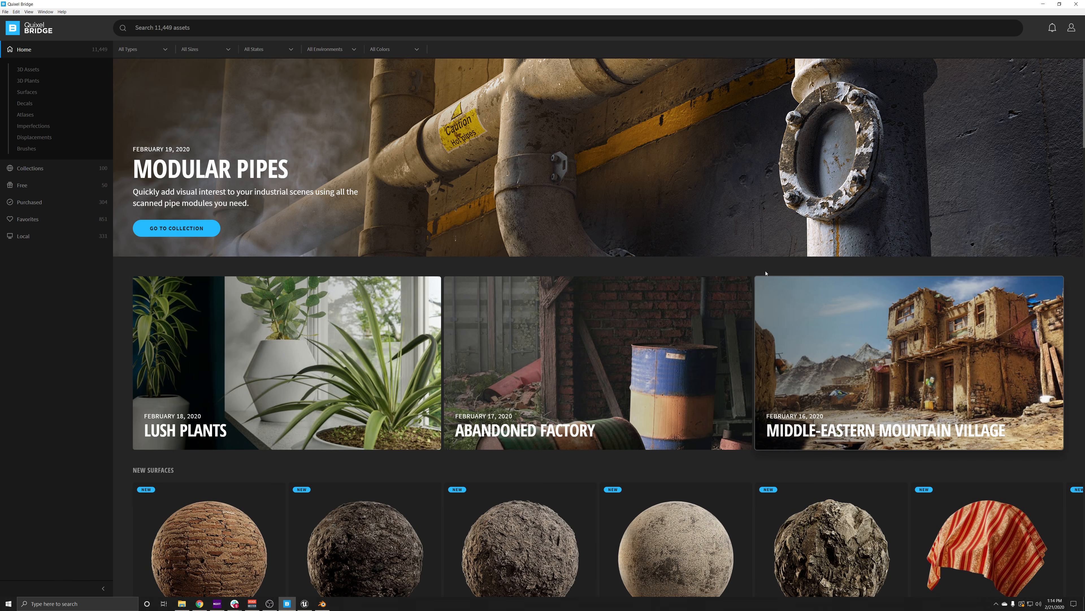
# Look over the home page and the Collections section, and open the Natural environment collection.
pyautogui.scroll(-8, 767, 273)
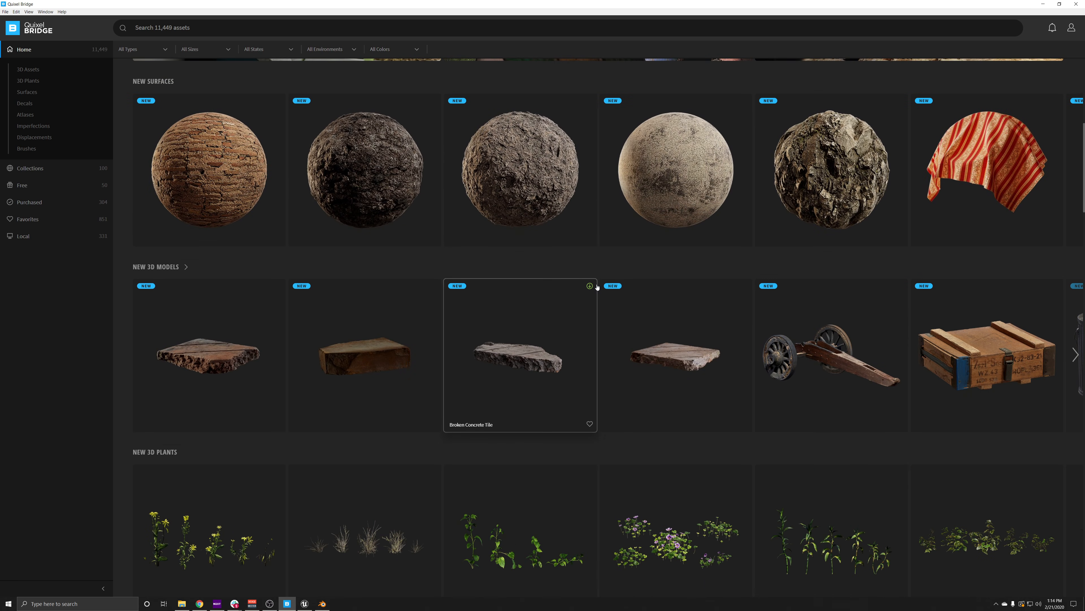
pyautogui.scroll(8, 721, 240)
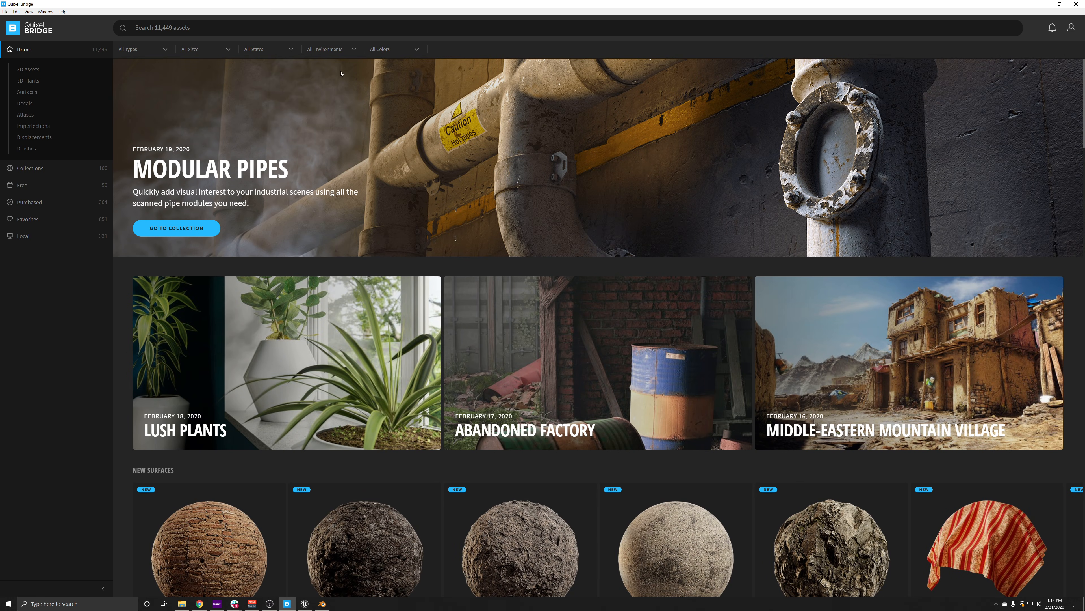
pyautogui.click(42, 171)
pyautogui.scroll(-3, 627, 200)
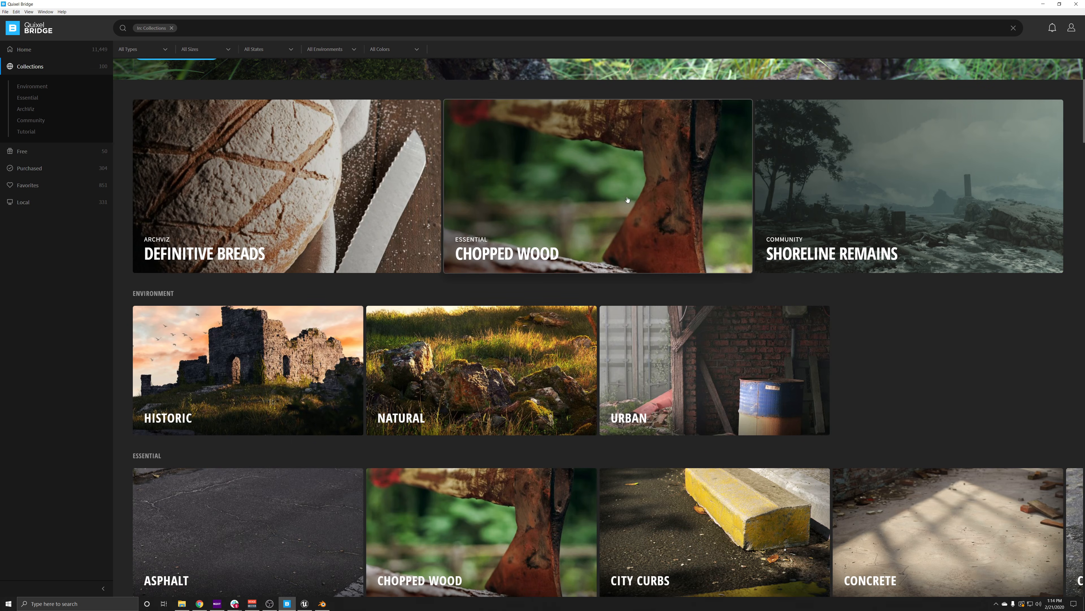
pyautogui.scroll(-2, 598, 248)
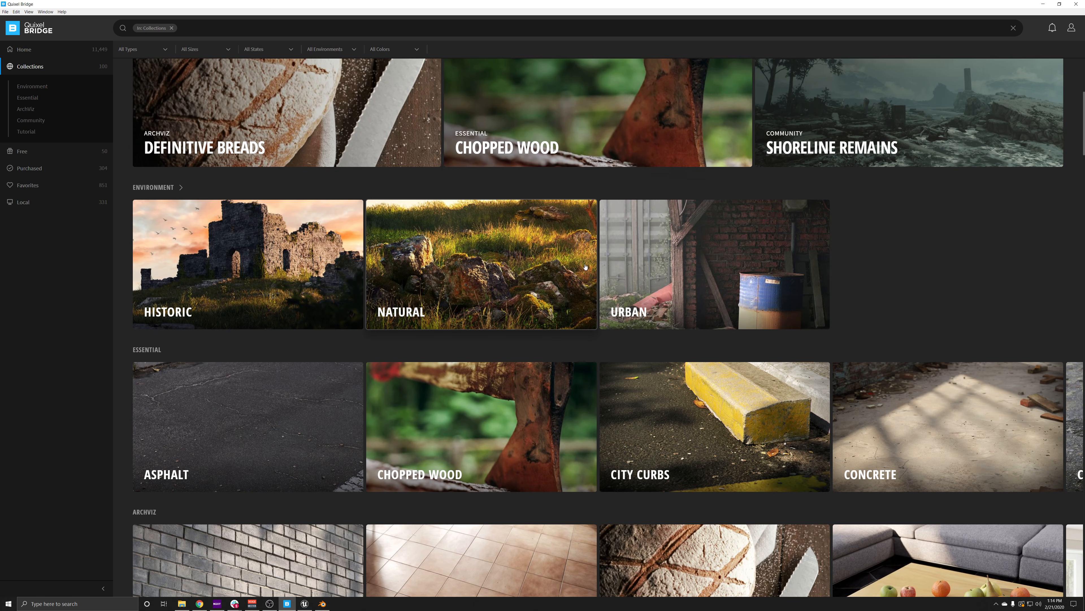
pyautogui.click(511, 272)
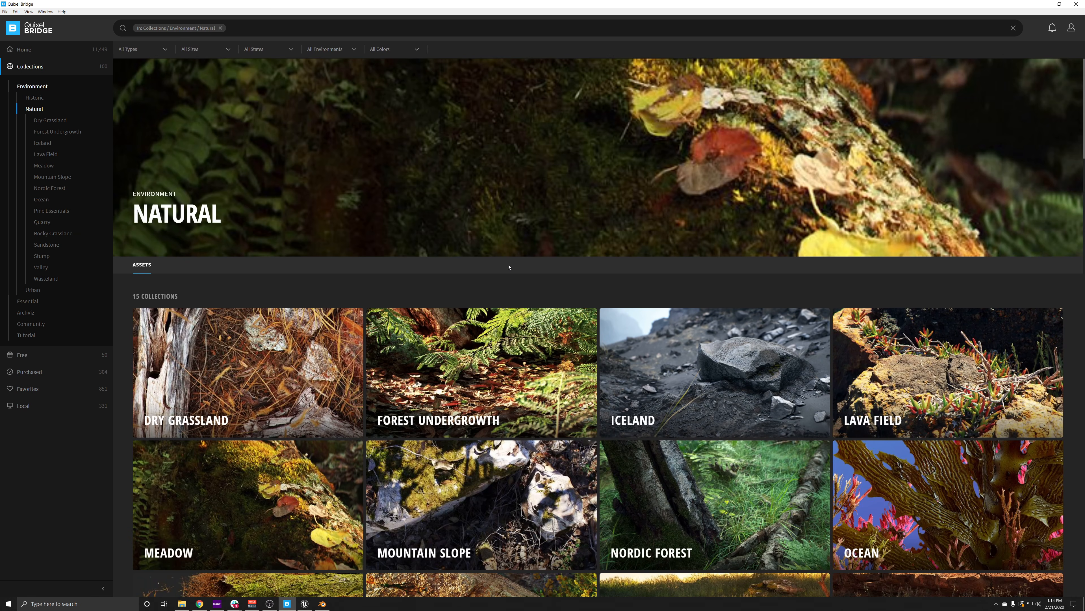
# Examine the sub-collections and assets listed in the Natural environment collection.
pyautogui.scroll(-3, 614, 247)
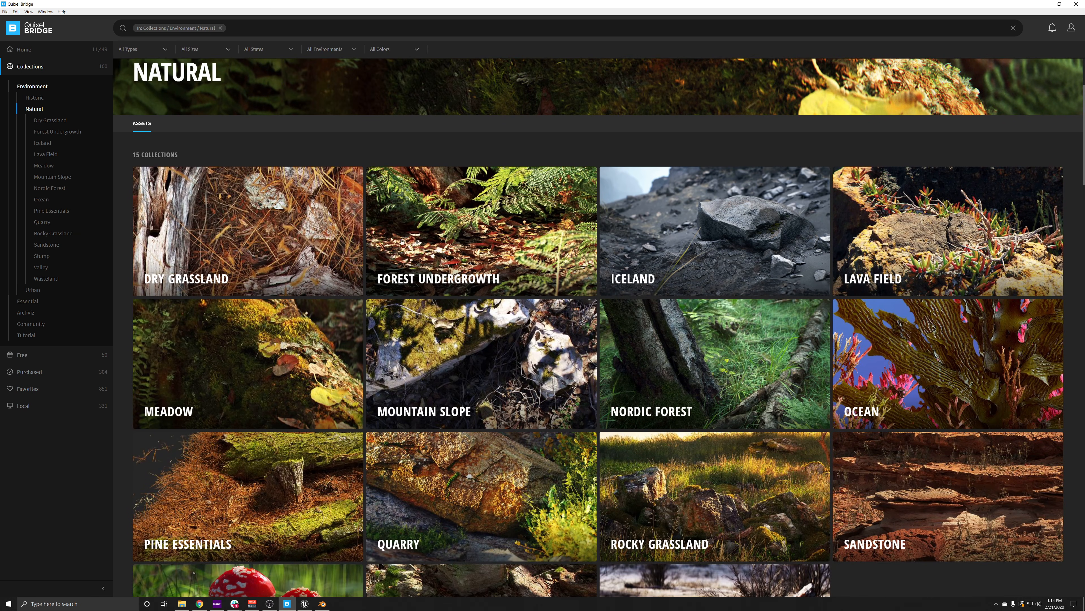
pyautogui.scroll(-7, 537, 227)
pyautogui.scroll(-7, 509, 216)
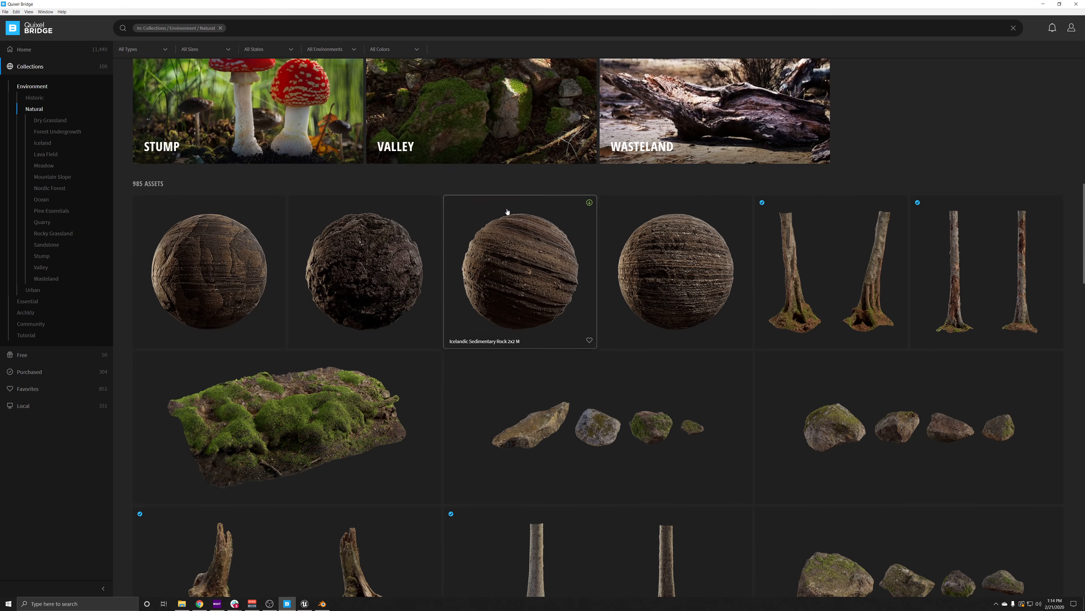
pyautogui.scroll(-3, 505, 210)
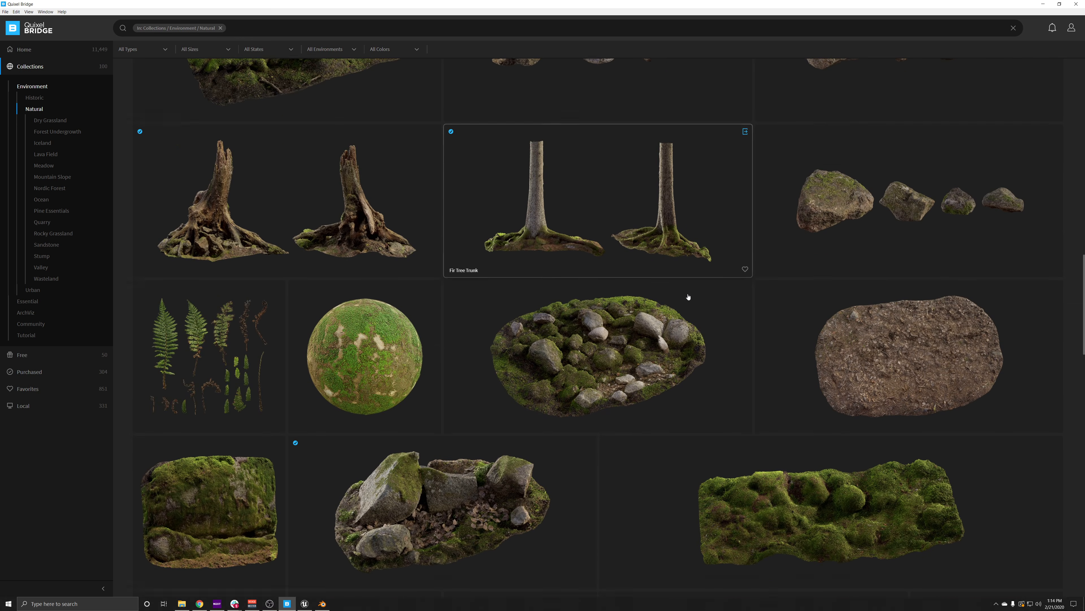
pyautogui.scroll(2, 752, 228)
pyautogui.scroll(5, 752, 228)
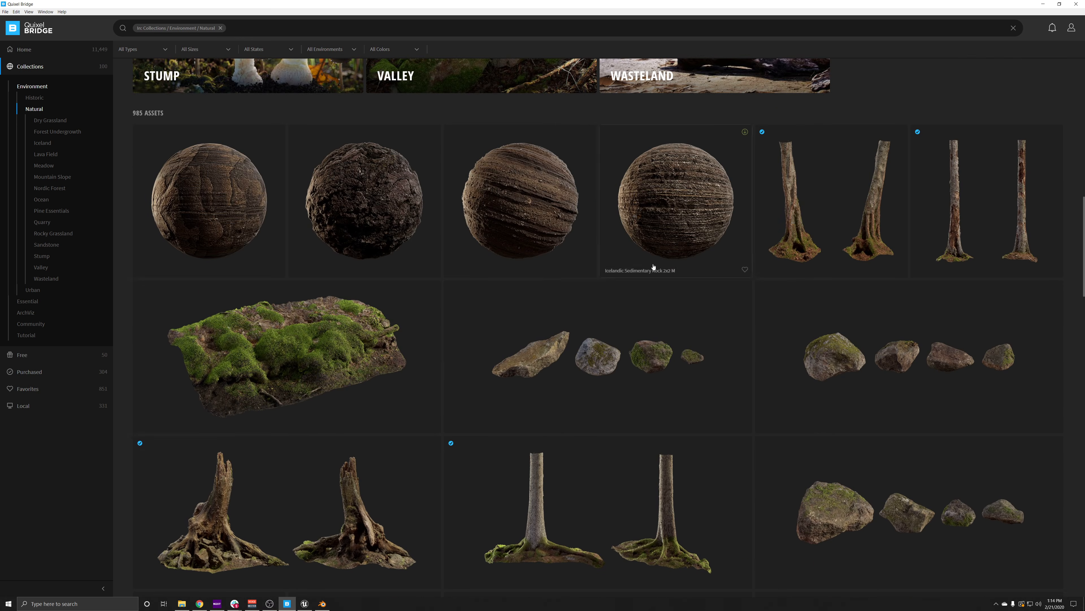
pyautogui.scroll(-1, 404, 451)
pyautogui.scroll(-1, 404, 451)
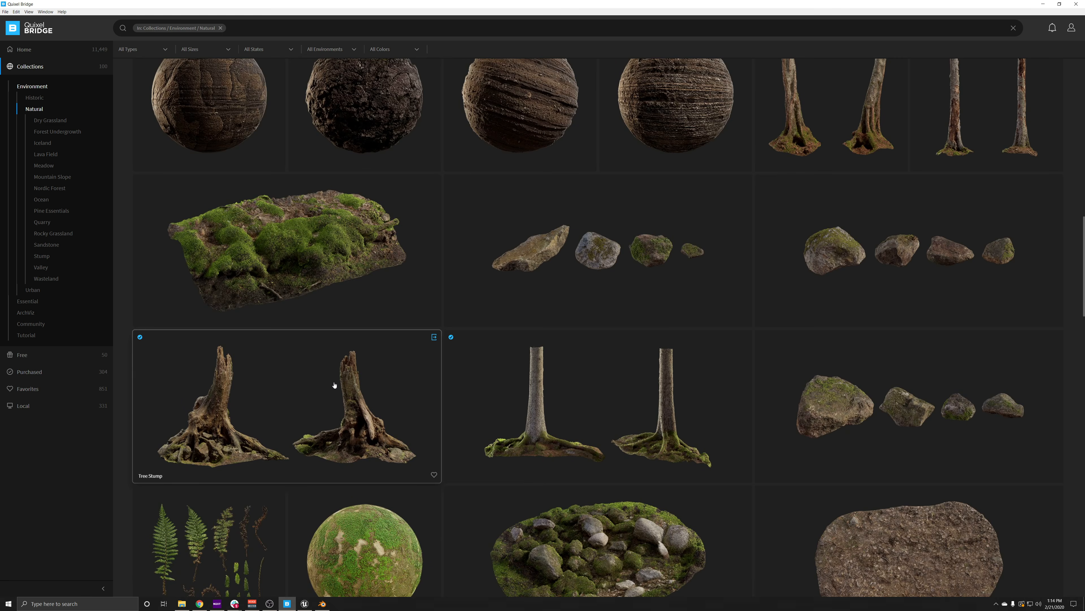
pyautogui.scroll(-2, 405, 271)
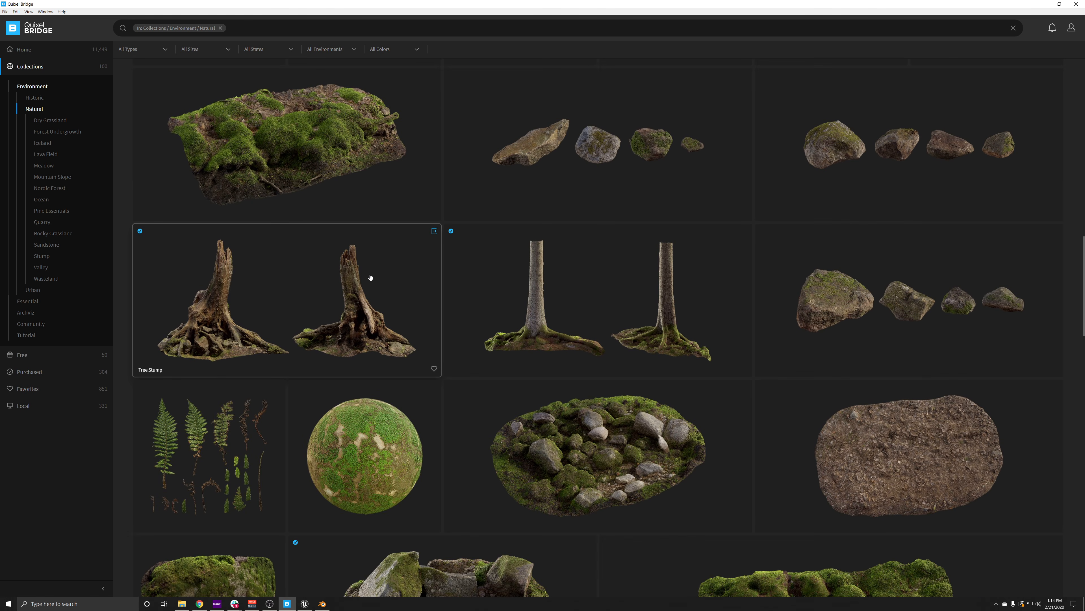
pyautogui.scroll(1, 359, 290)
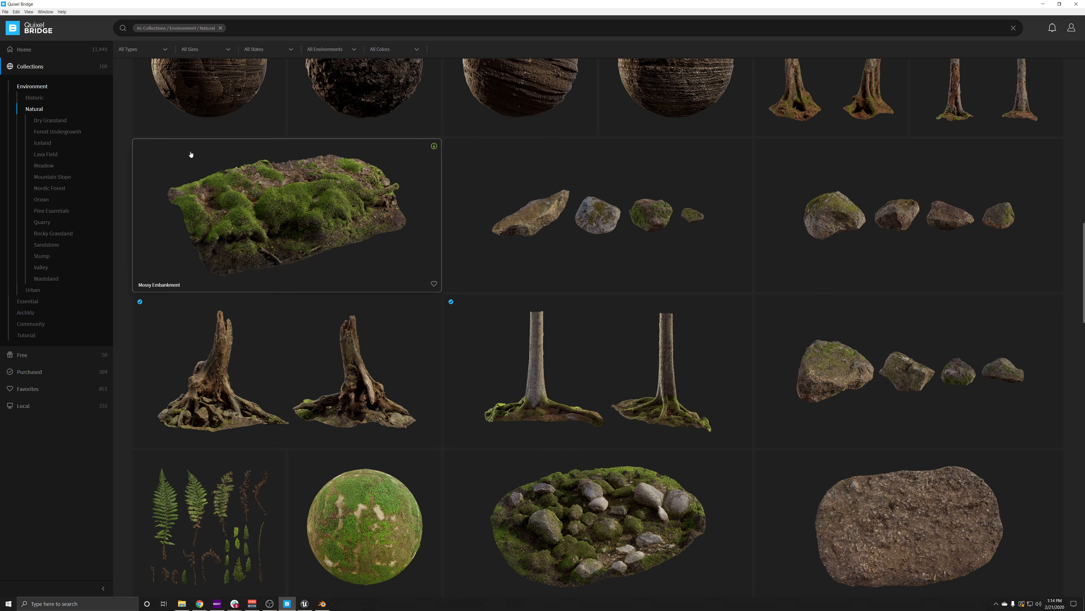
# Open the Mossy Embankment asset and show its 3D preview in full screen.
pyautogui.click(275, 193)
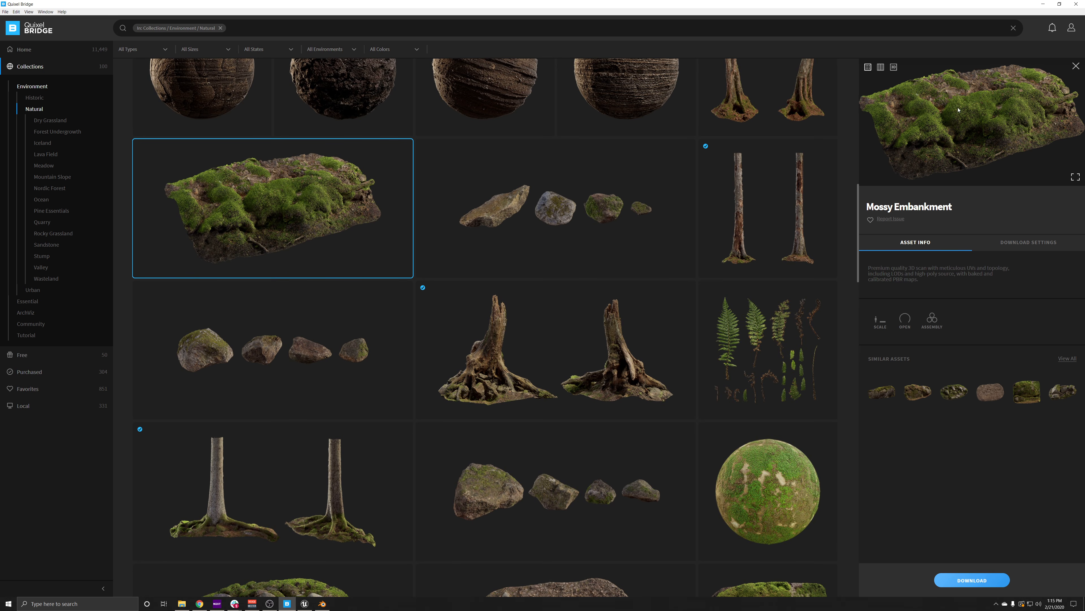
pyautogui.click(898, 68)
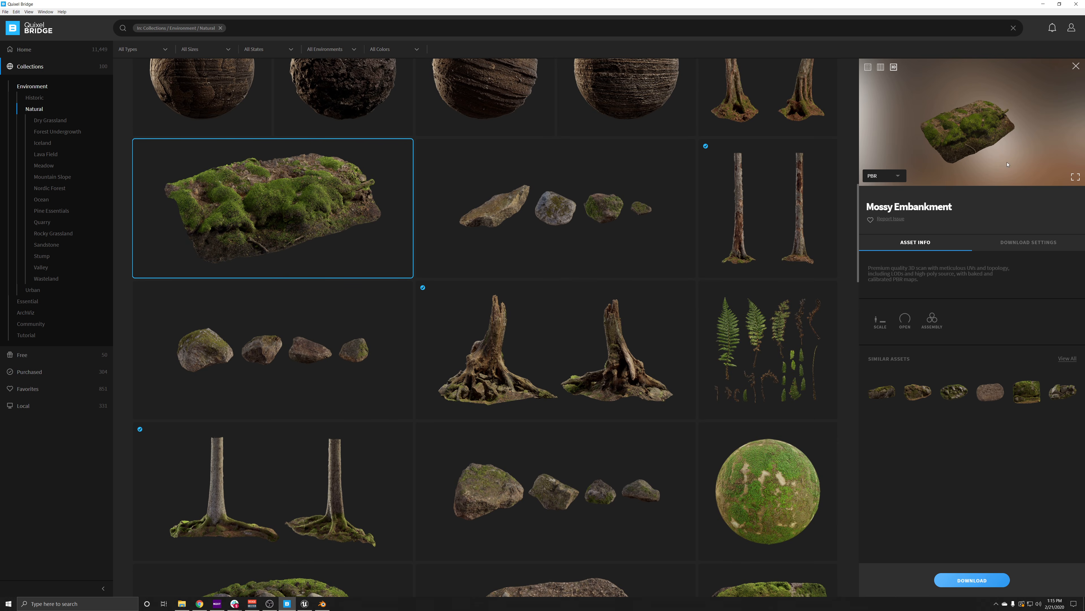
pyautogui.moveTo(971, 133); pyautogui.dragTo(940, 103)
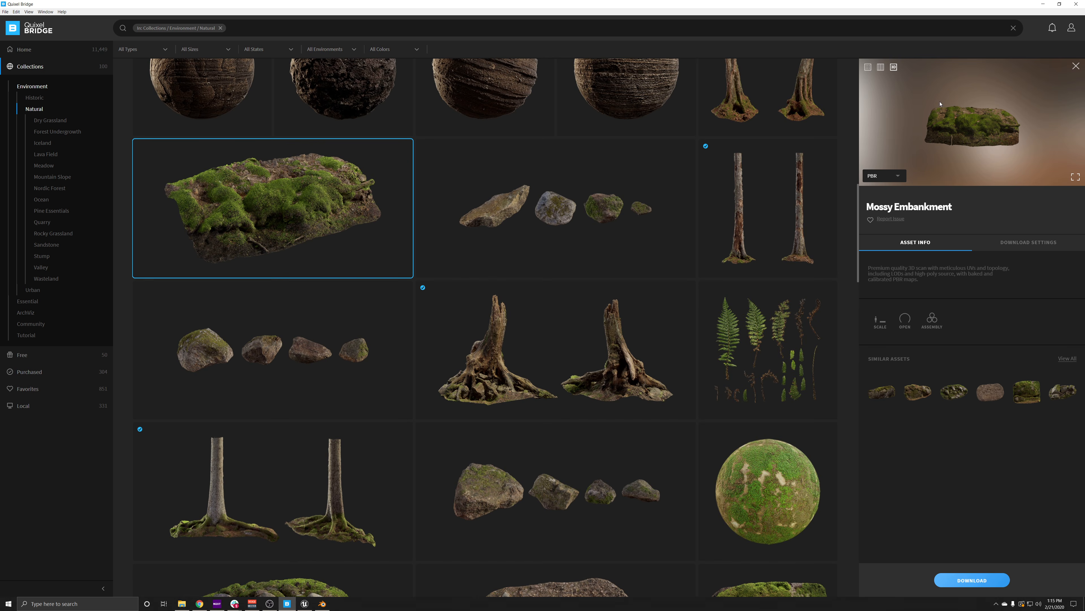
pyautogui.click(1076, 177)
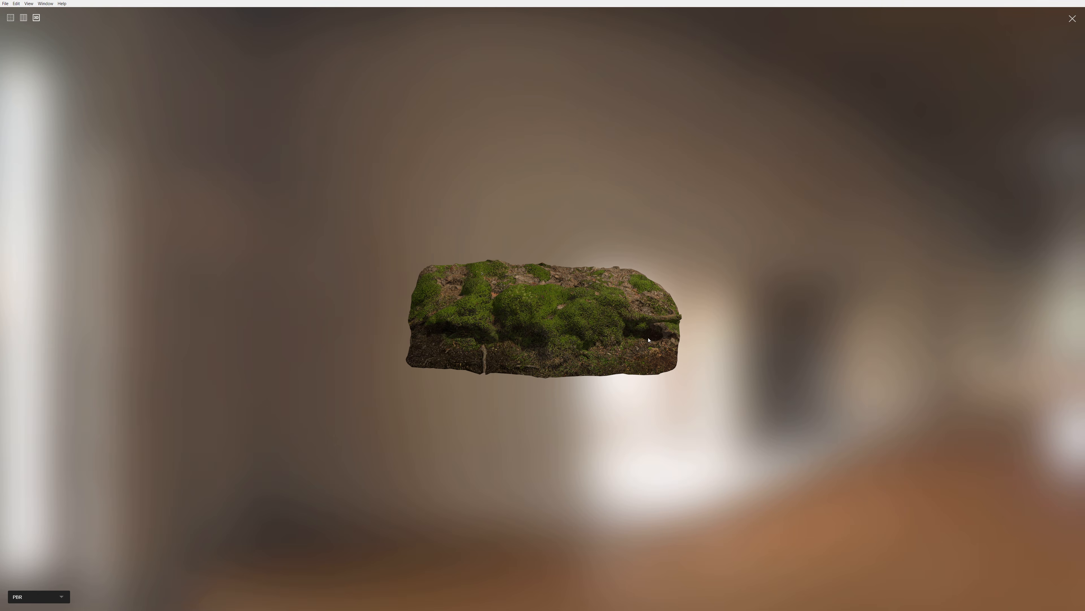
# Inspect the Mossy Embankment model from another angle and at different distances, and close the preview and asset details.
pyautogui.moveTo(648, 339); pyautogui.dragTo(526, 338)
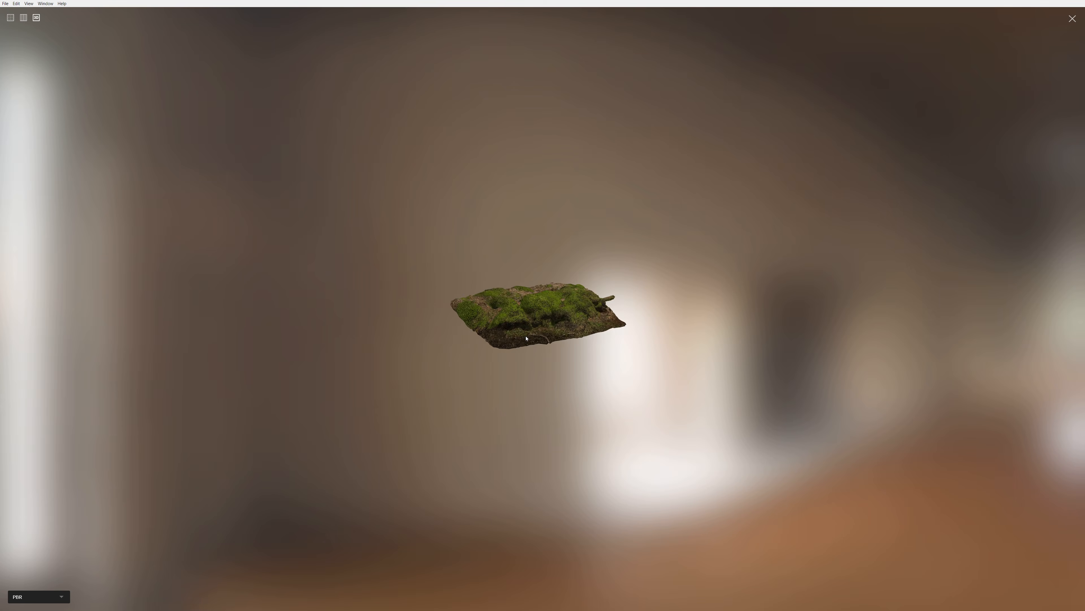
pyautogui.scroll(5, 526, 338)
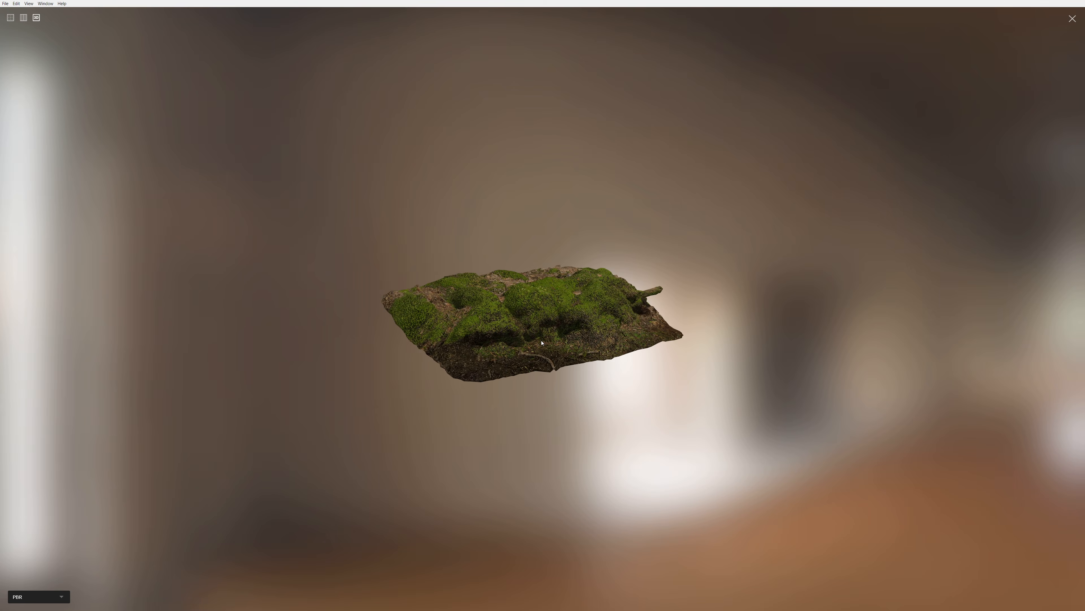
pyautogui.scroll(-5, 542, 343)
pyautogui.scroll(4, 528, 322)
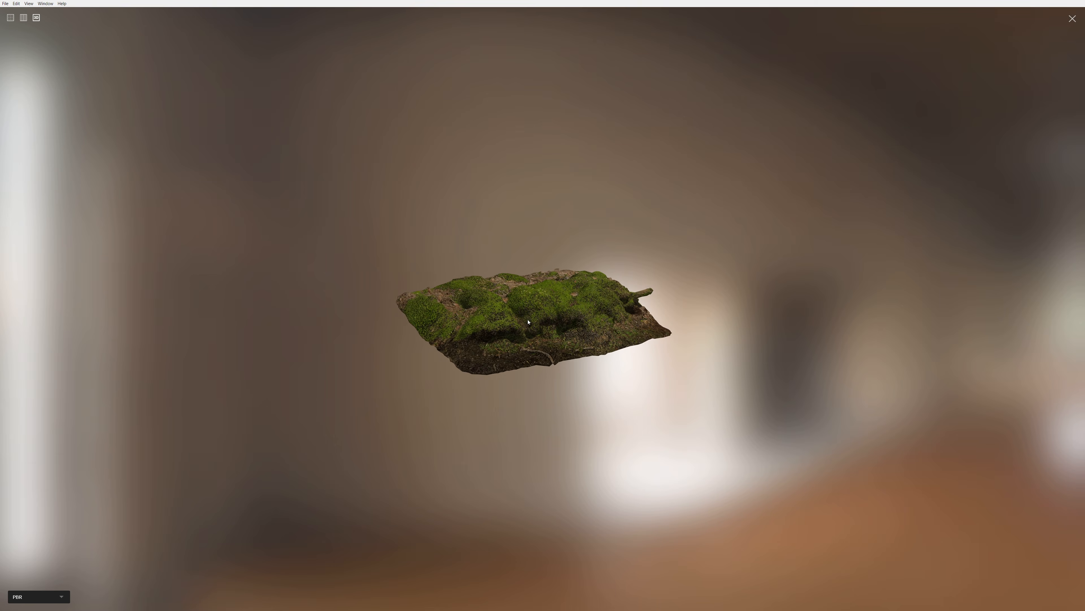
pyautogui.scroll(2, 529, 322)
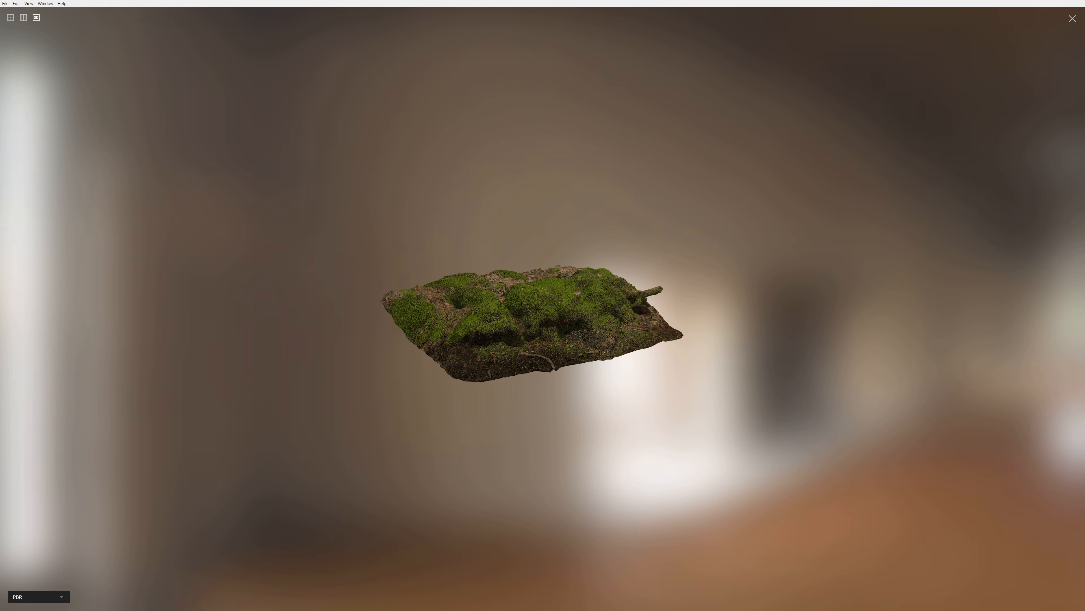
pyautogui.click(1072, 19)
pyautogui.click(1074, 67)
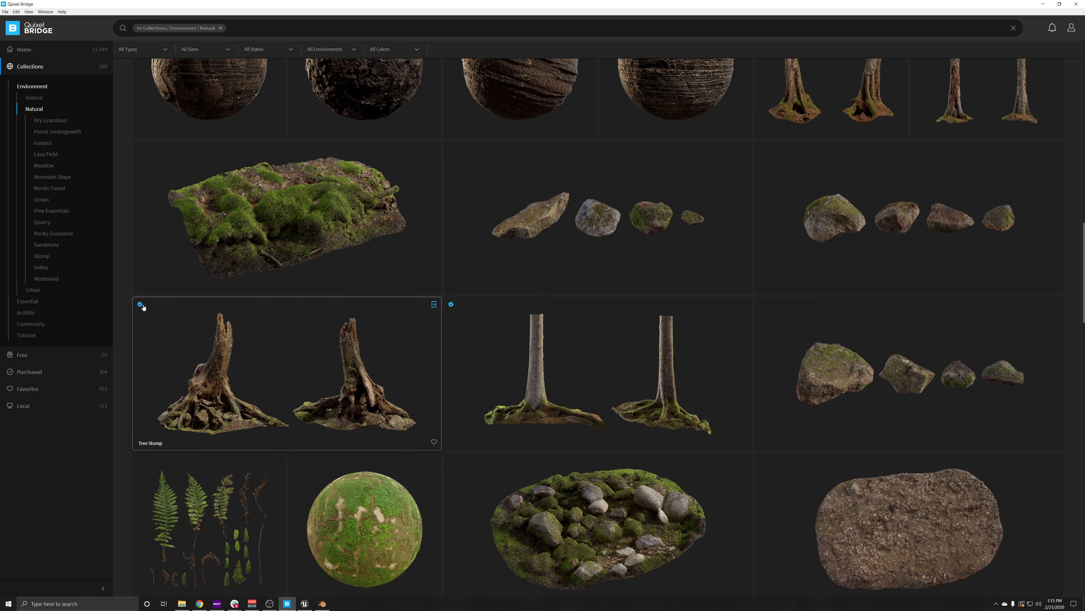
# Open the downloaded Tree Stump asset's 3D preview in full screen and inspect the model from several angles and up close.
pyautogui.click(284, 384)
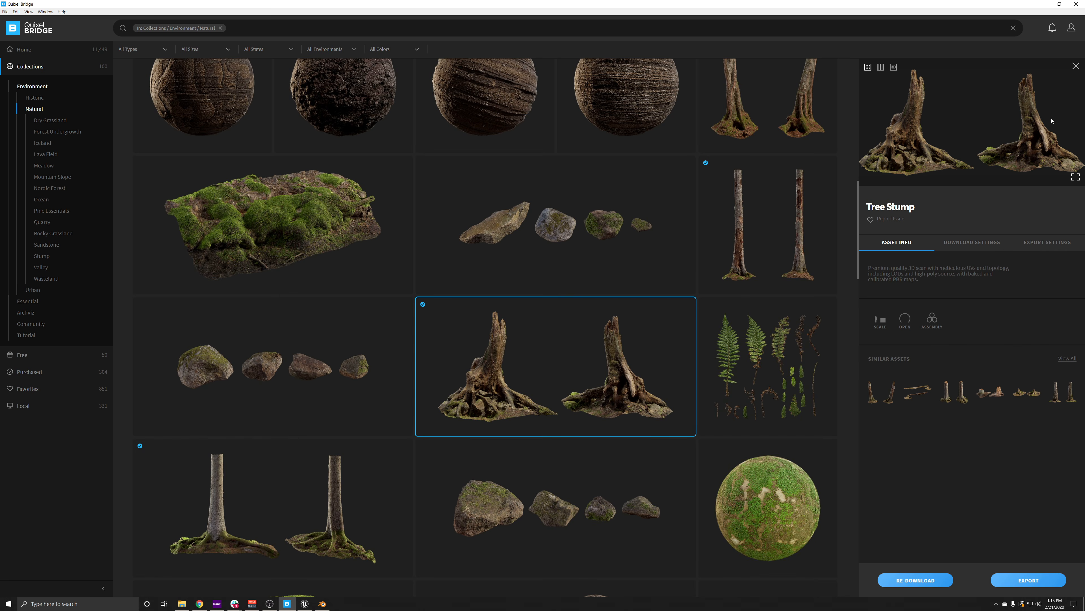
pyautogui.click(894, 68)
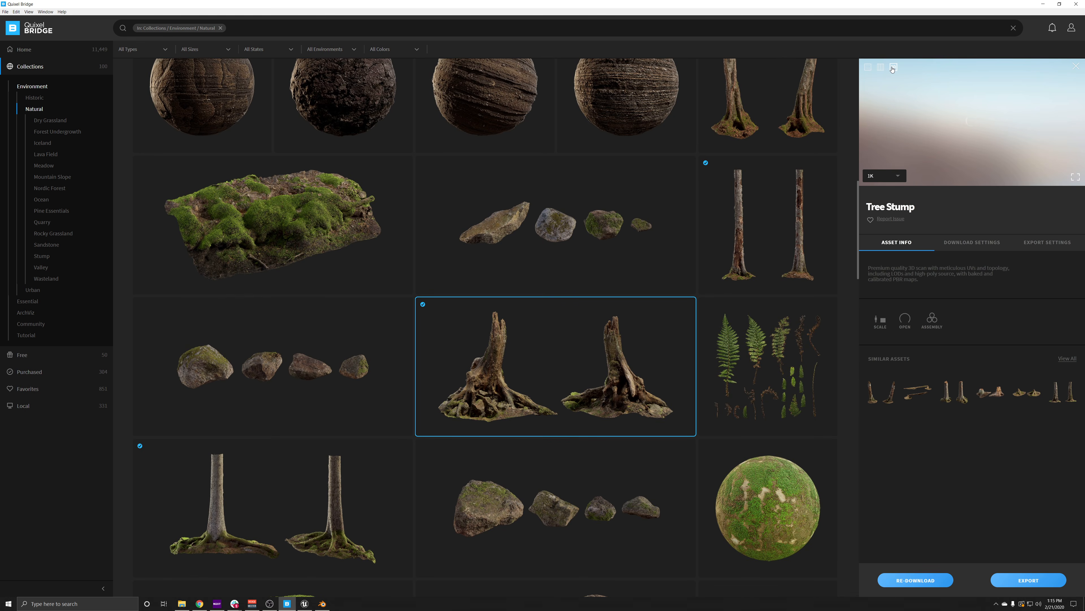
pyautogui.click(1075, 177)
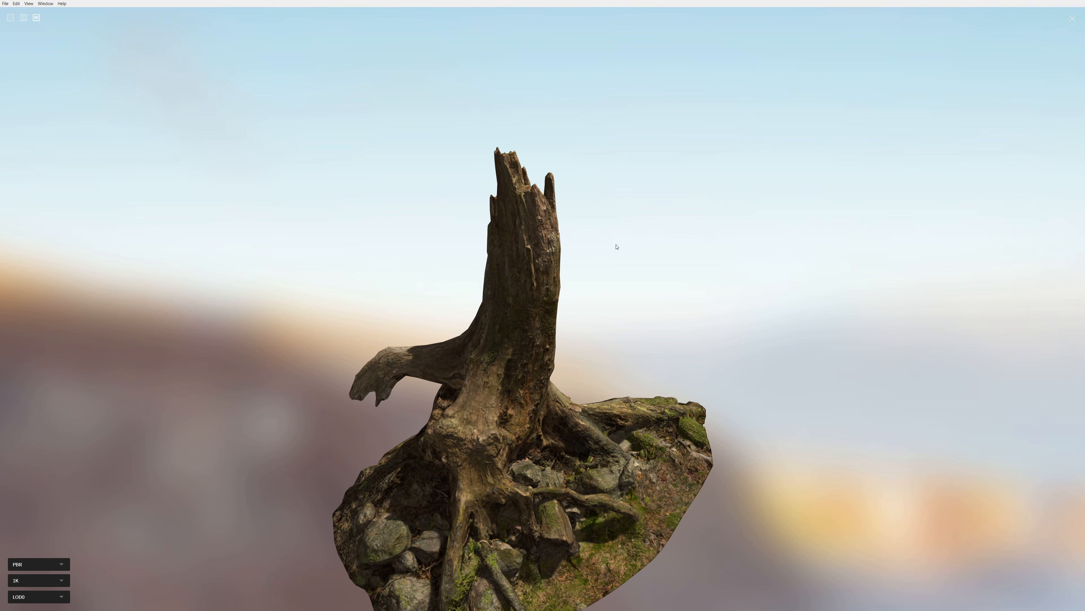
pyautogui.moveTo(559, 448); pyautogui.dragTo(374, 369)
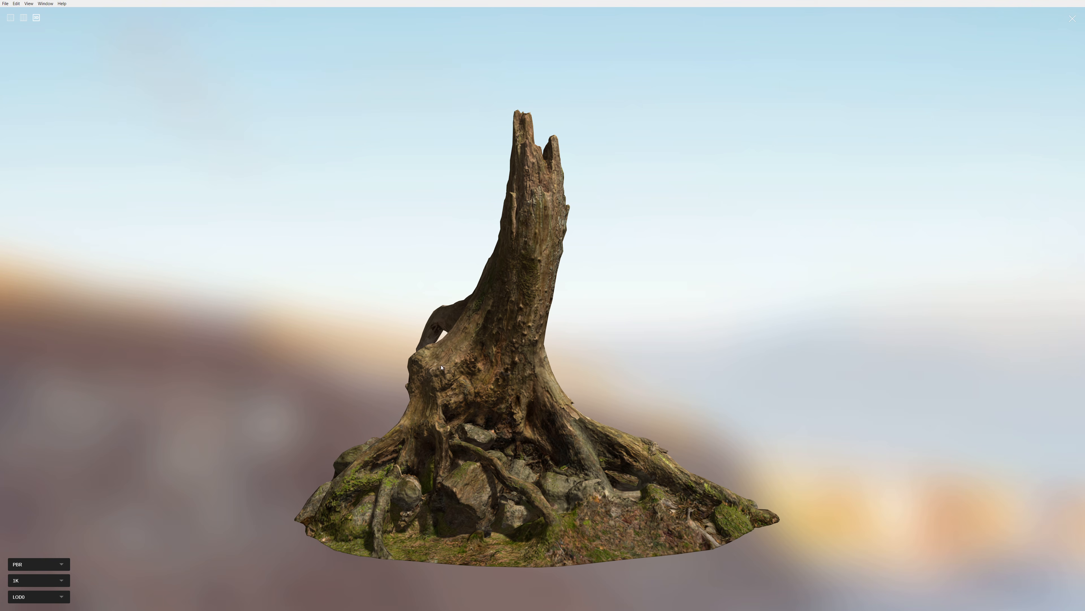
pyautogui.scroll(5, 441, 367)
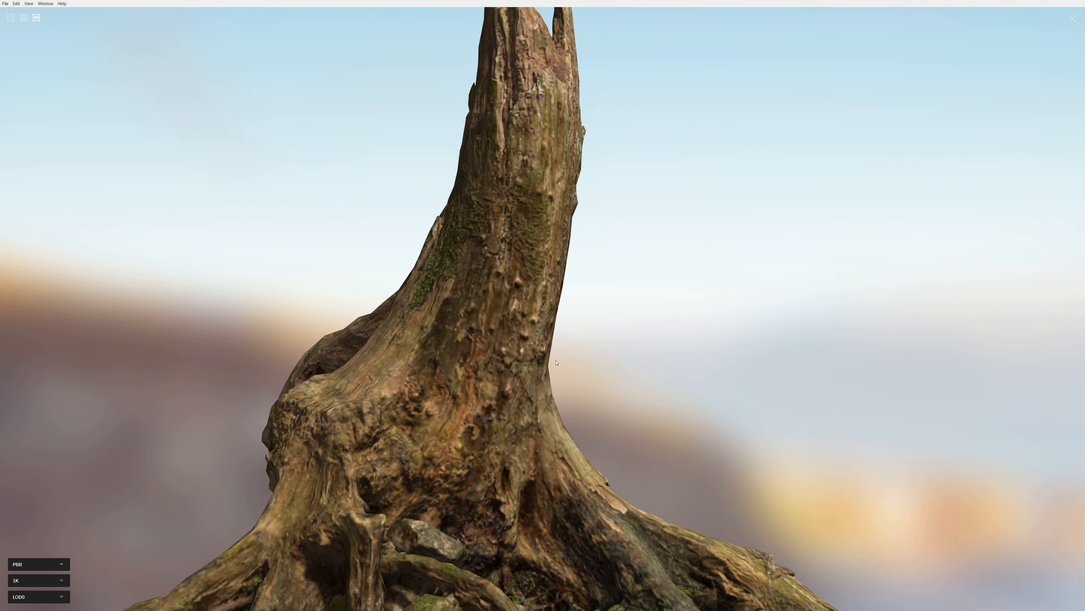
pyautogui.moveTo(556, 363); pyautogui.dragTo(168, 464)
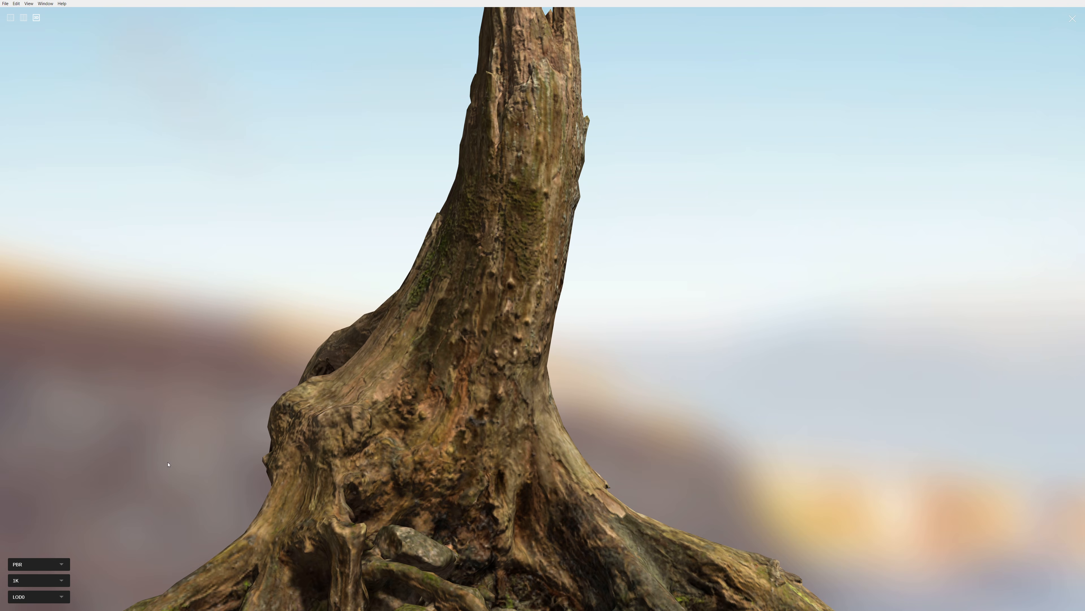
# View the texture resolution and LOD options offered for the Tree Stump preview, leaving 1K and LOD0 selected.
pyautogui.click(61, 577)
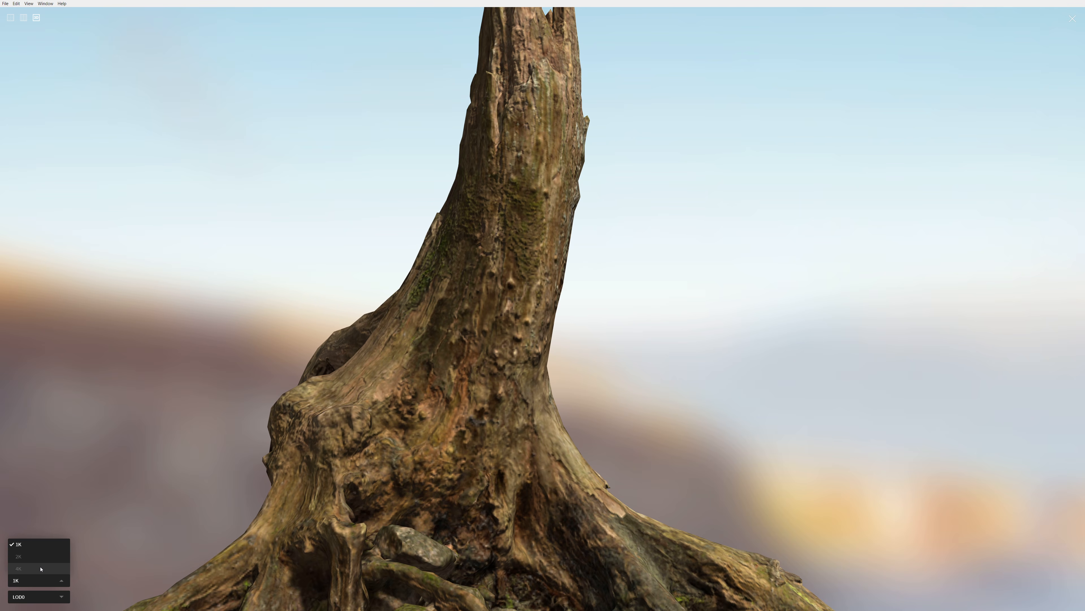
pyautogui.click(62, 598)
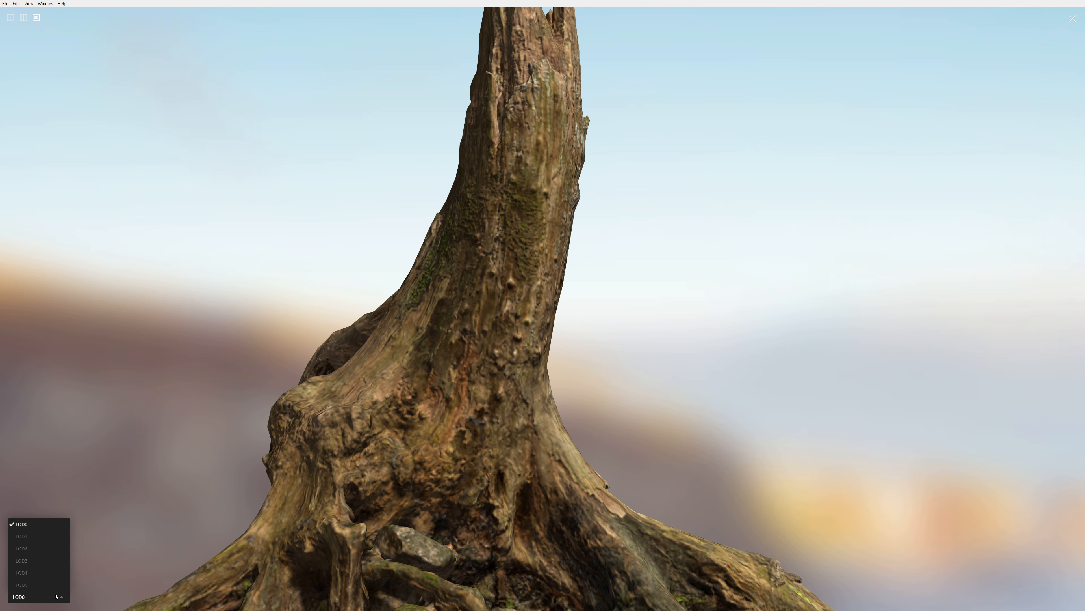
pyautogui.click(281, 442)
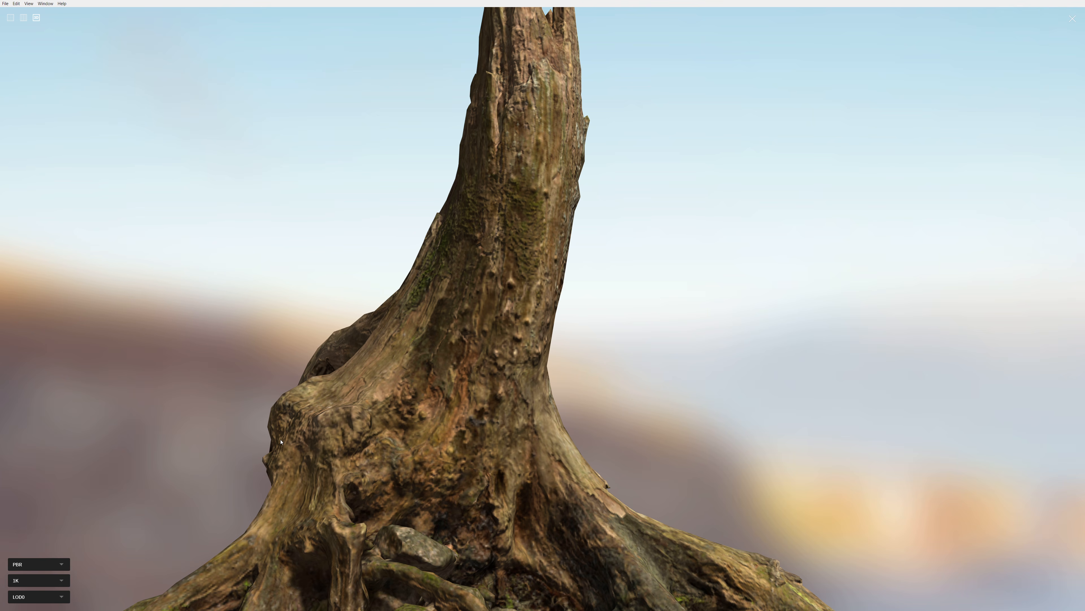
# Display the Tree Stump preview as Wireframe and set its level of detail to LOD5.
pyautogui.click(54, 567)
pyautogui.click(27, 552)
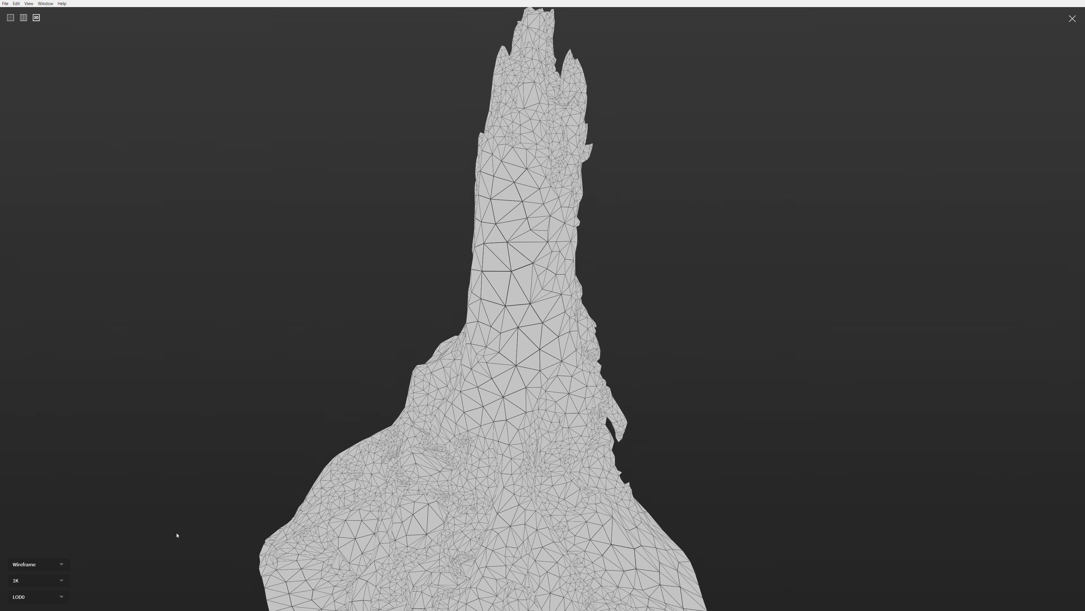
pyautogui.click(63, 597)
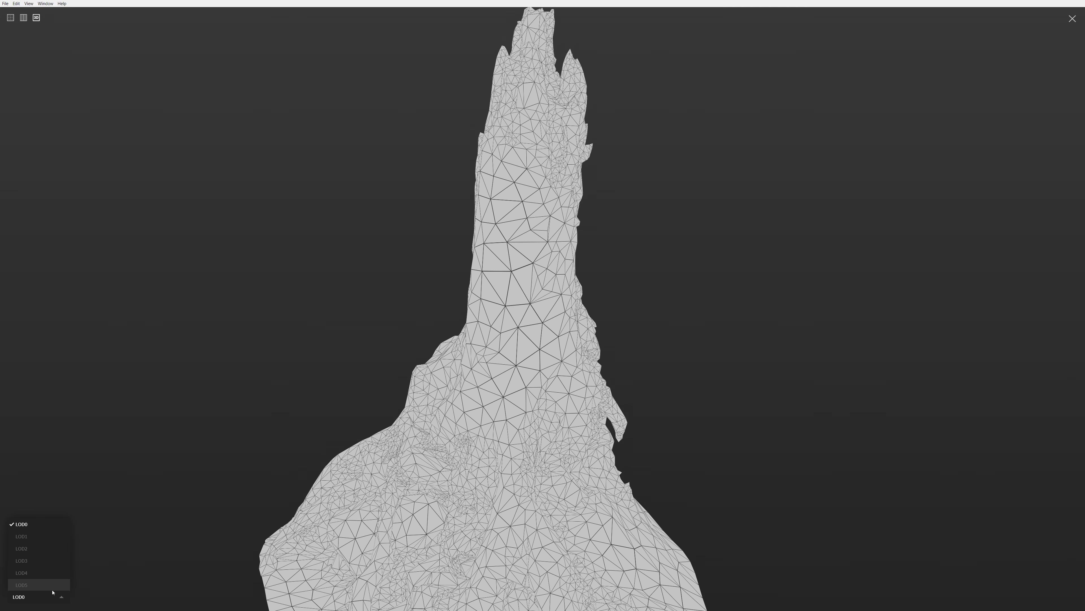
pyautogui.click(39, 584)
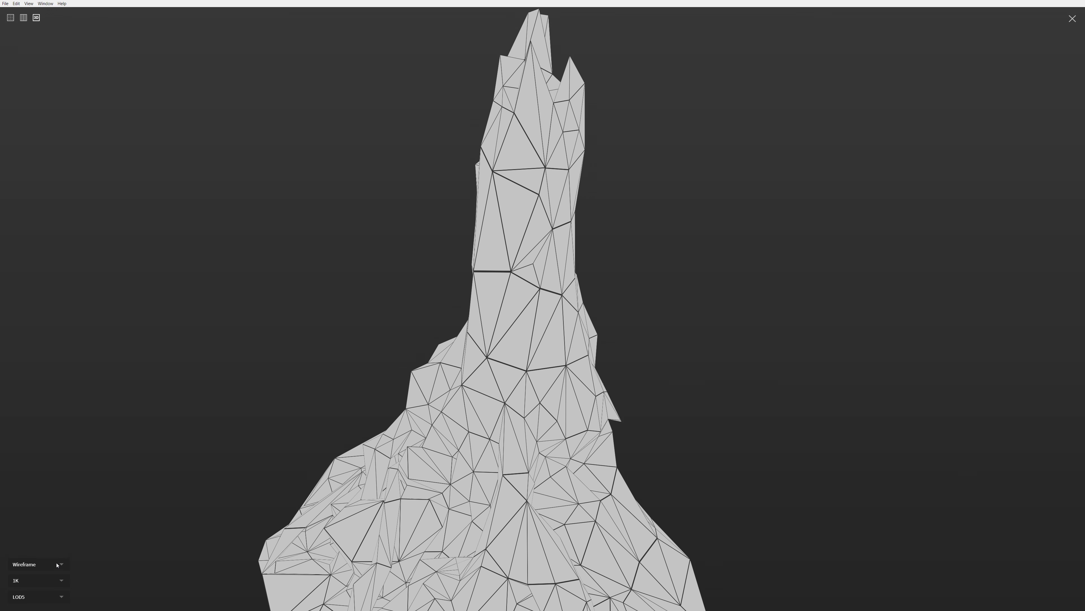
# Set the Tree Stump wireframe preview to LOD0, inspect the mesh from another angle, and exit the full-screen view.
pyautogui.moveTo(60, 598)
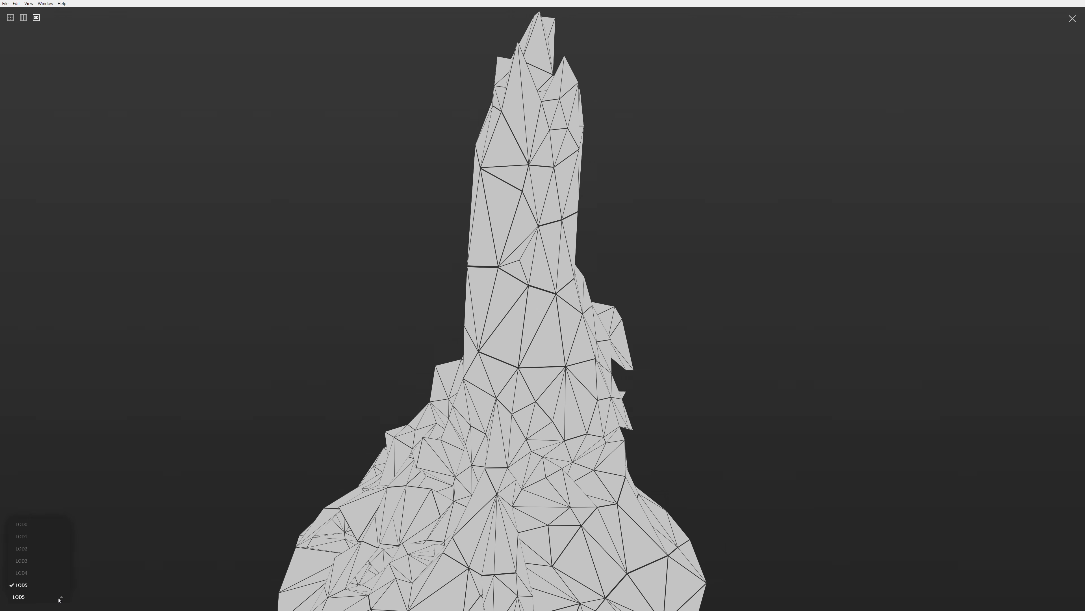
pyautogui.click(27, 524)
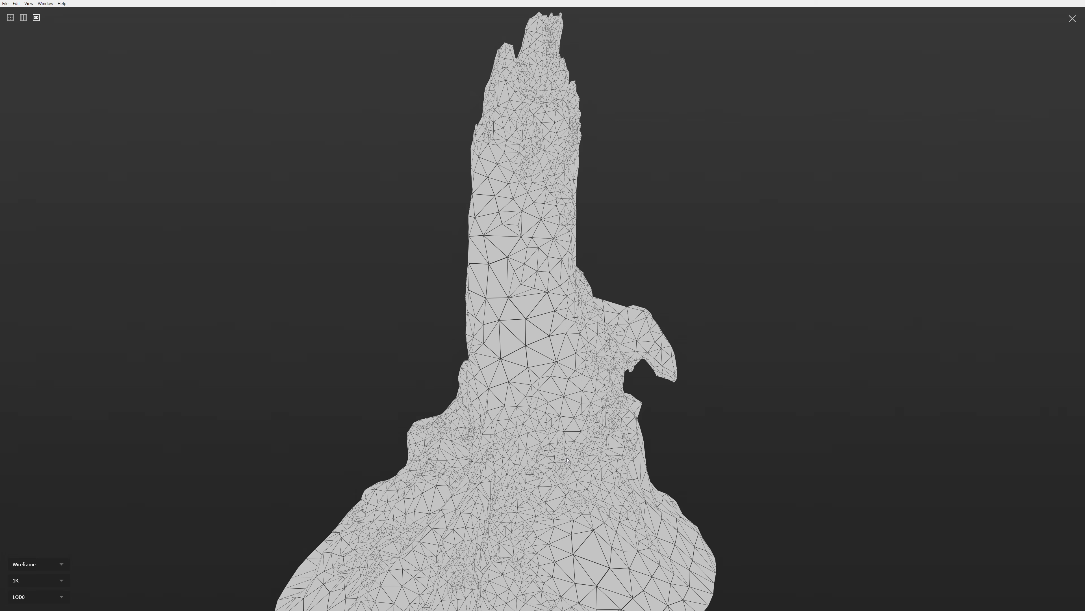
pyautogui.moveTo(567, 458); pyautogui.dragTo(500, 265)
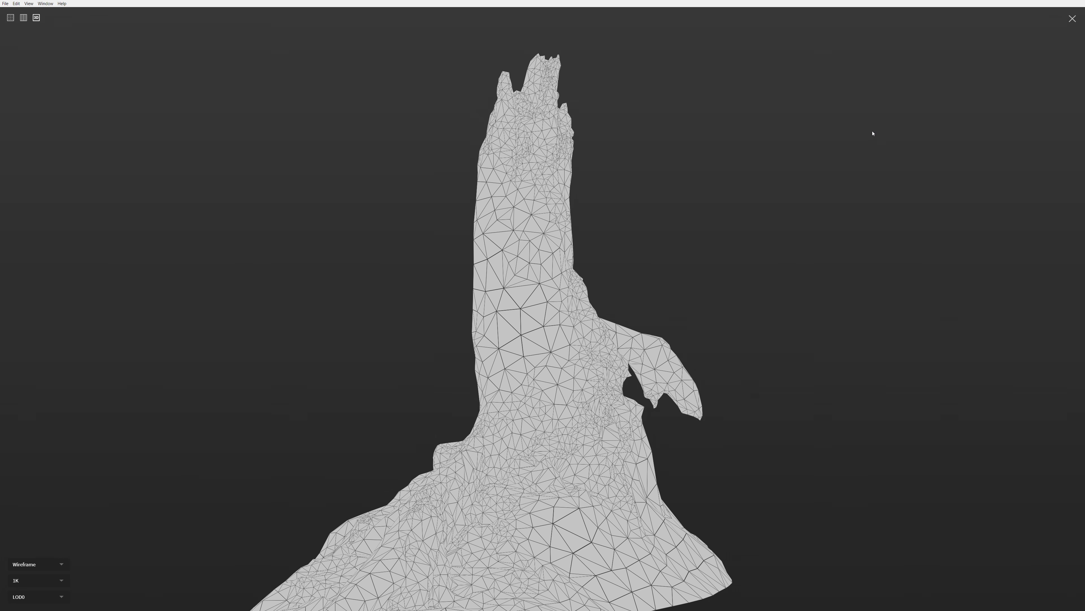
pyautogui.click(1073, 19)
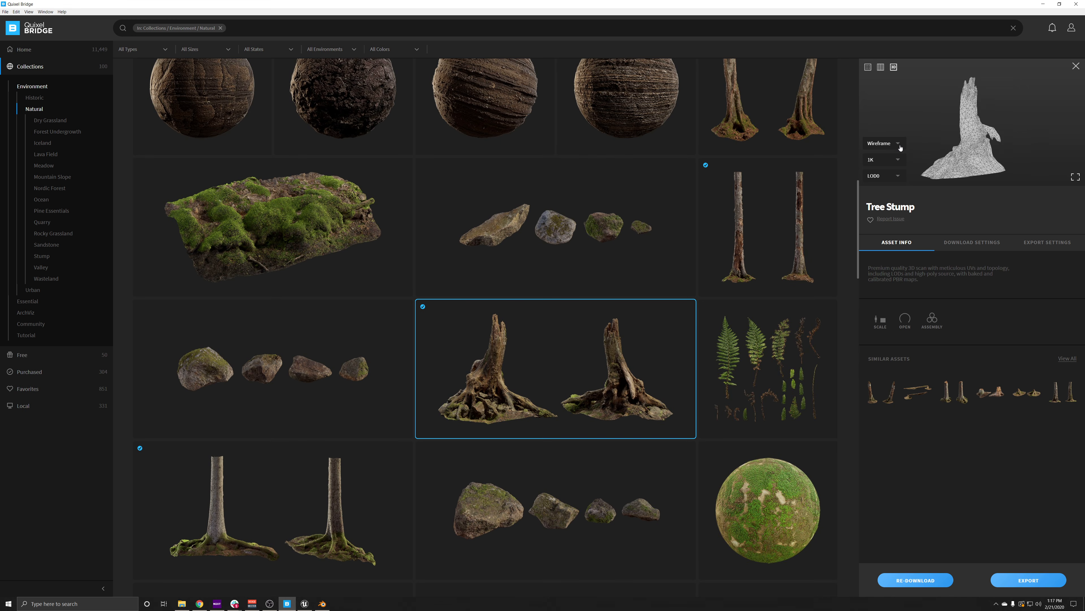
# Open the Fir Tree Trunk asset's details, close them, and return to the beginning of the Natural collection page.
pyautogui.click(258, 523)
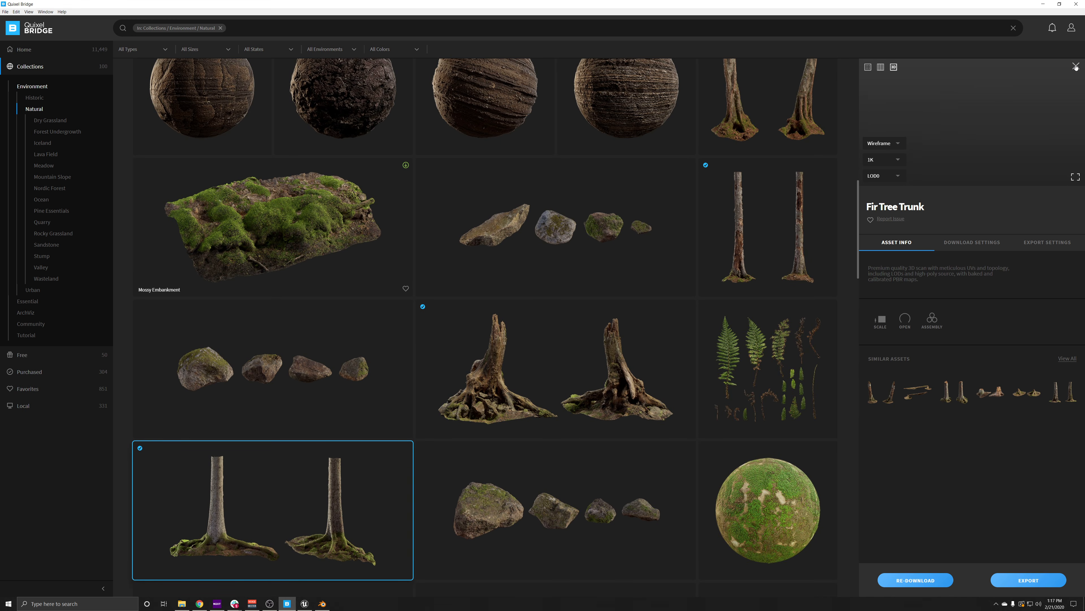
pyautogui.press('Escape')
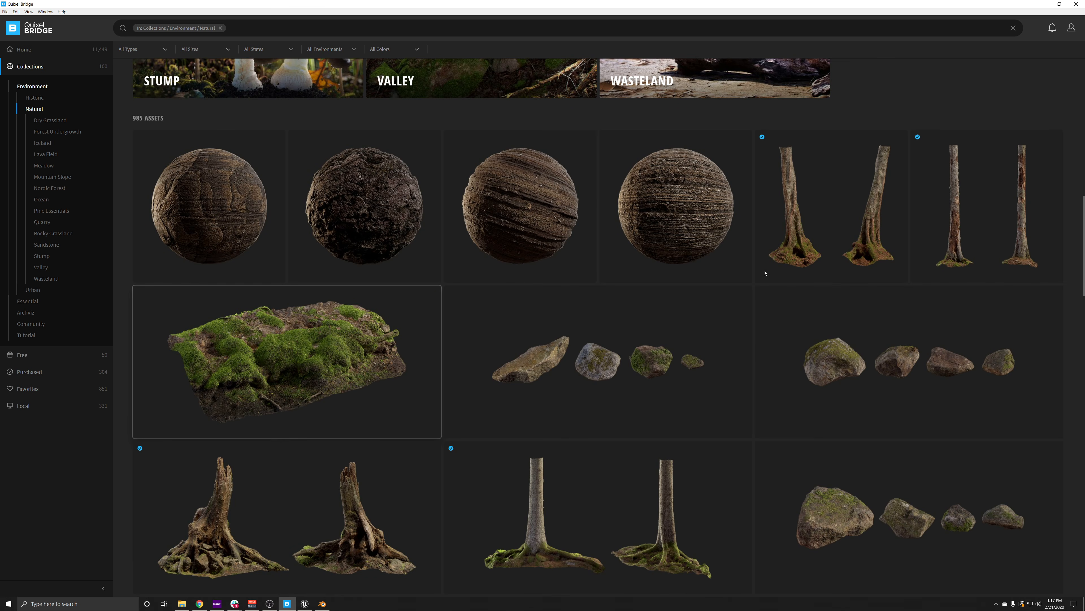
pyautogui.scroll(5, 786, 328)
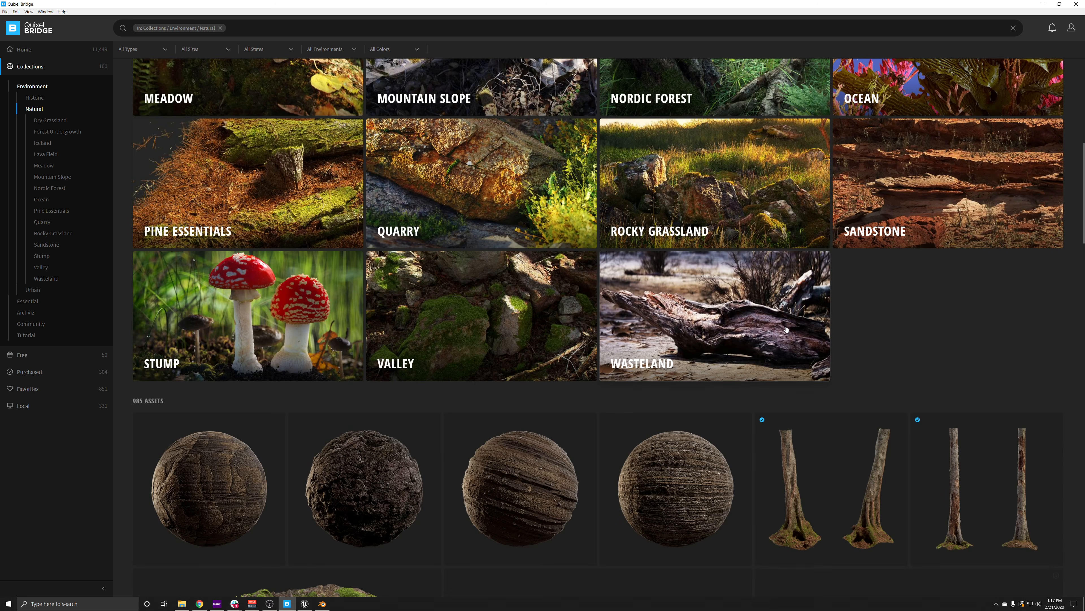
pyautogui.scroll(5, 682, 203)
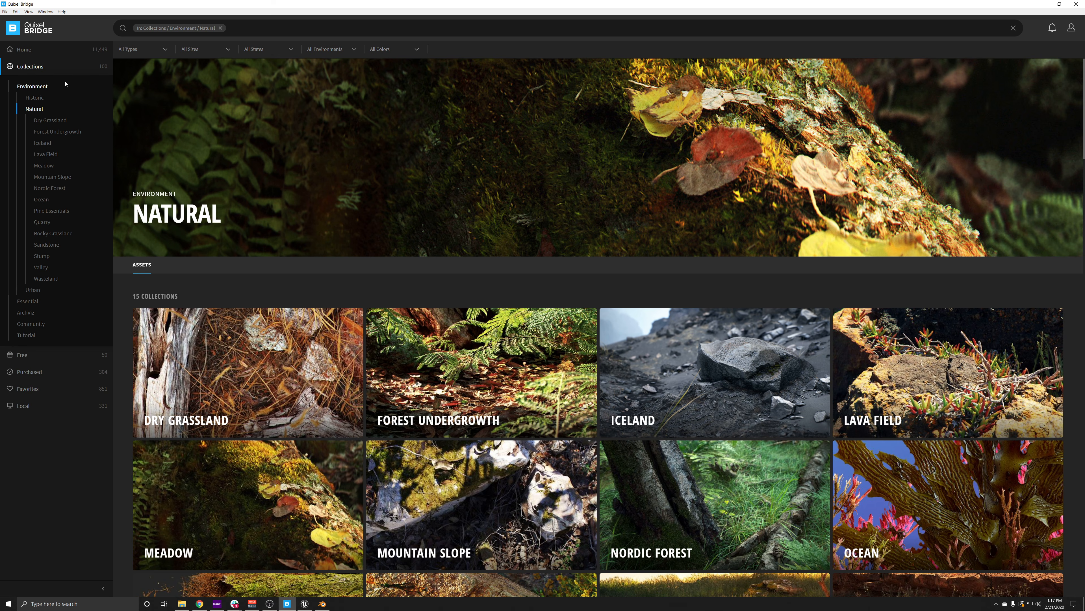
# Go back to the Collections overview and open the Sci-Fi Landscape collection within Tutorial.
pyautogui.click(30, 66)
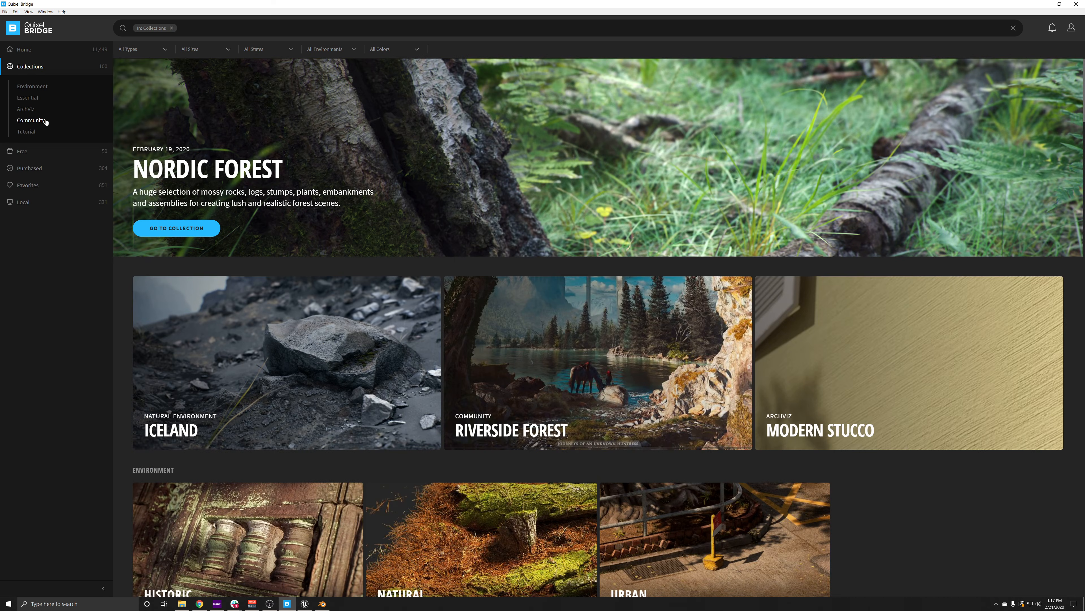
pyautogui.click(33, 133)
pyautogui.scroll(-3, 148, 278)
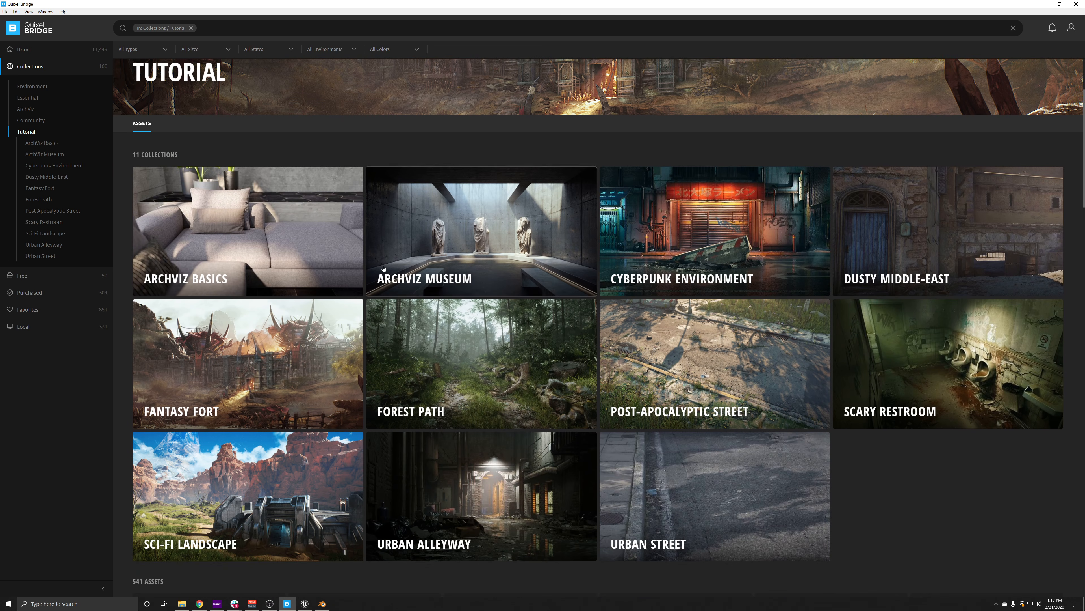
pyautogui.scroll(-3, 305, 454)
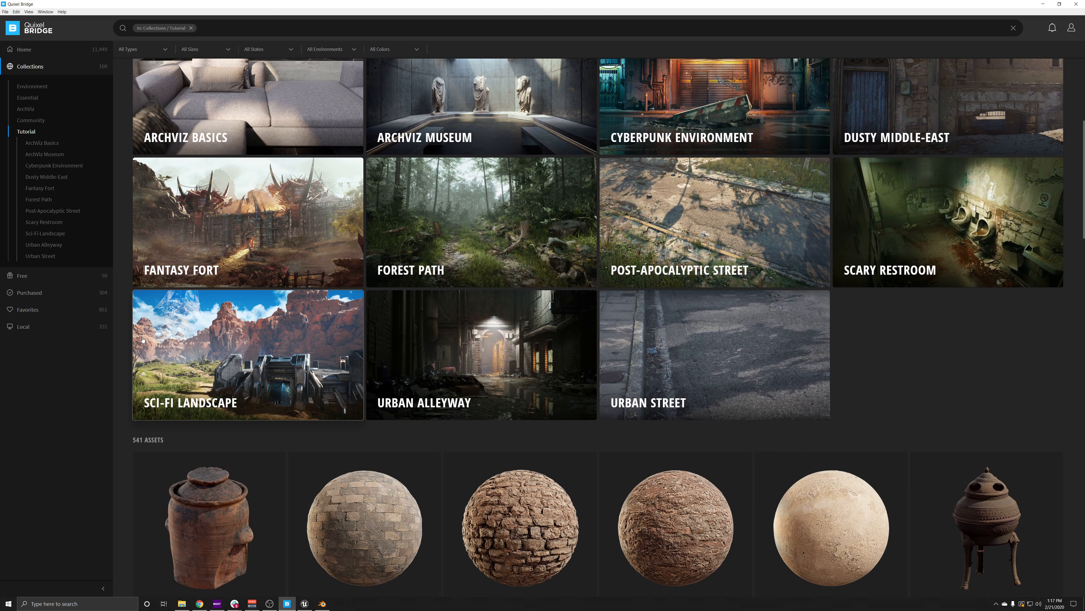
pyautogui.click(253, 334)
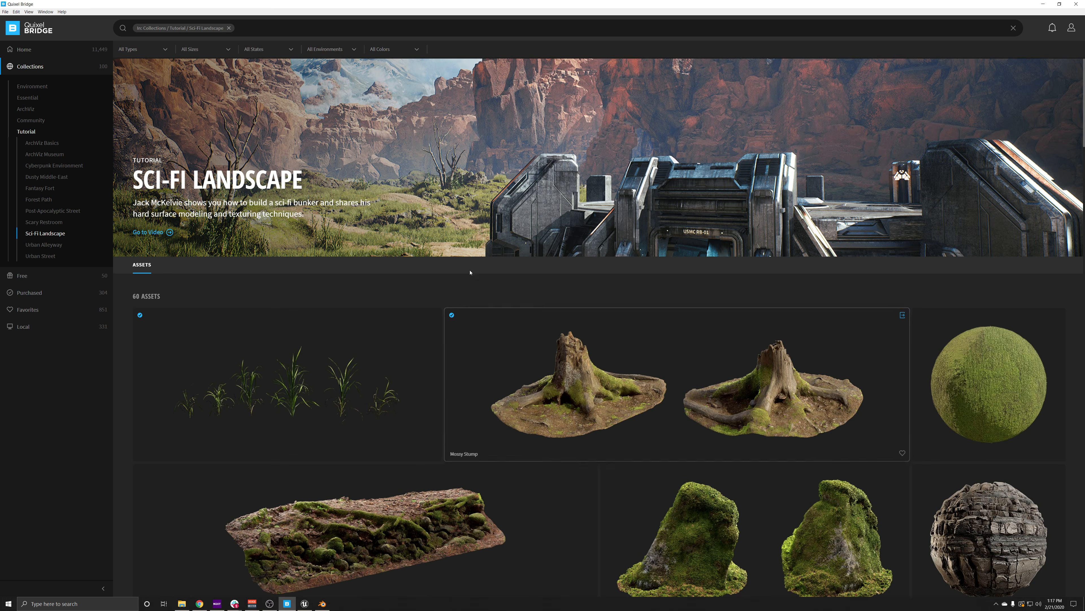
# Select the wide Mossy Stump asset that is not yet downloaded in the Sci-Fi Landscape collection and view its download settings.
pyautogui.scroll(-2, 471, 258)
pyautogui.scroll(-12, 472, 258)
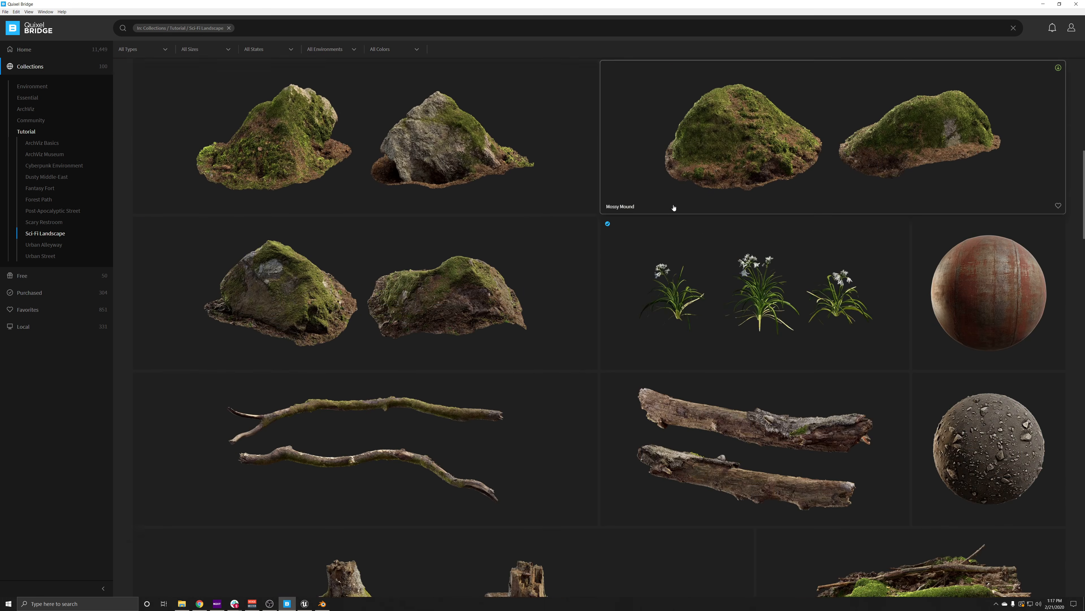
pyautogui.scroll(-2, 674, 207)
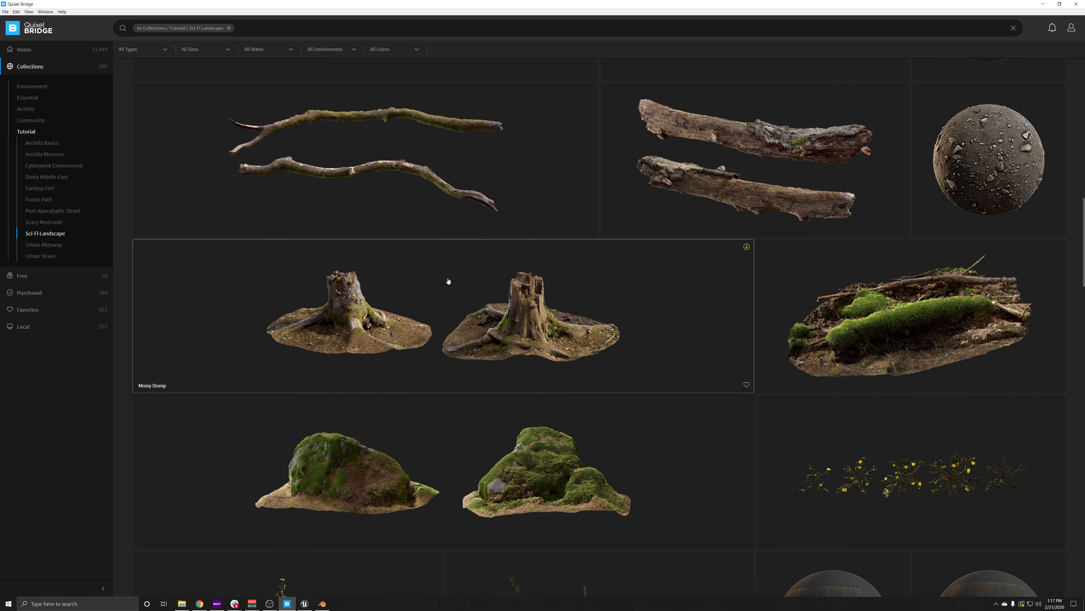
pyautogui.click(507, 297)
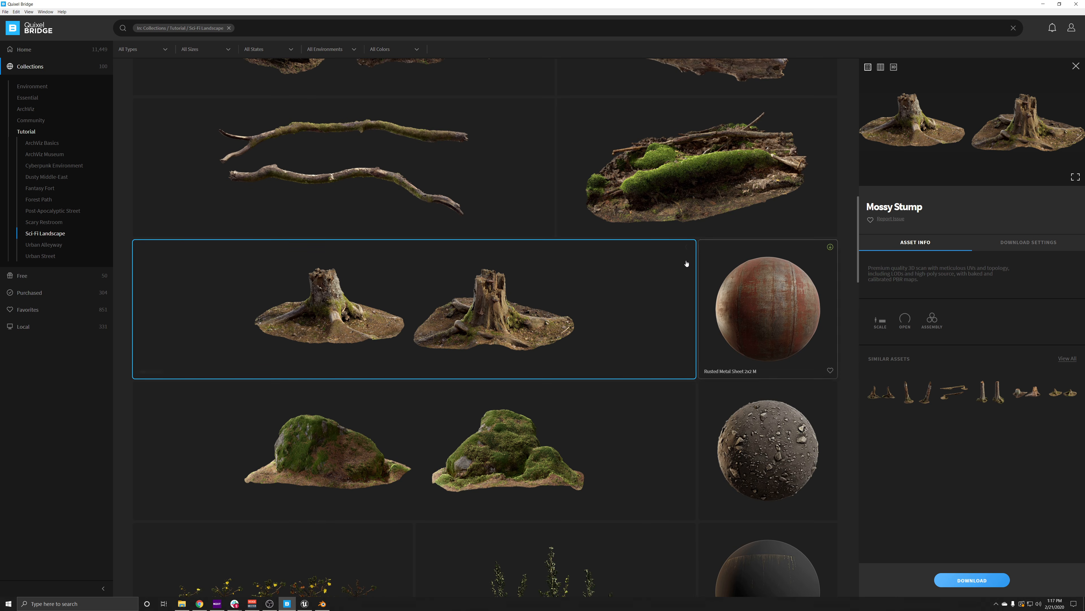
pyautogui.click(1028, 243)
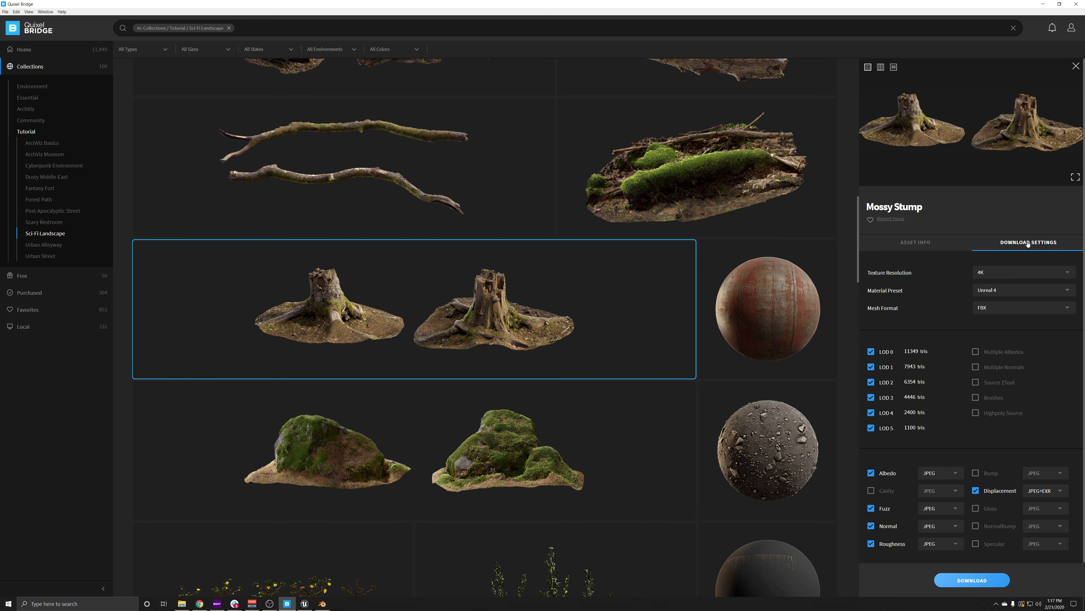
pyautogui.scroll(-1, 937, 262)
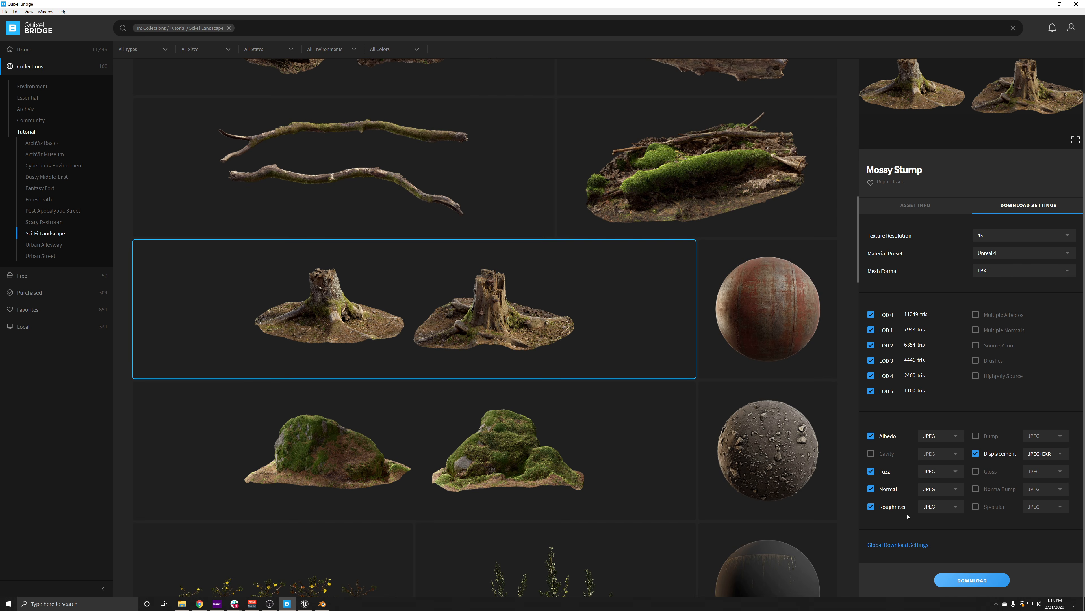
# Open the Global Download Settings, review Surfaces, 3D Models, 3D Vegetation, Atlases, Decals and Displacements, and return to 3D Models.
pyautogui.click(892, 544)
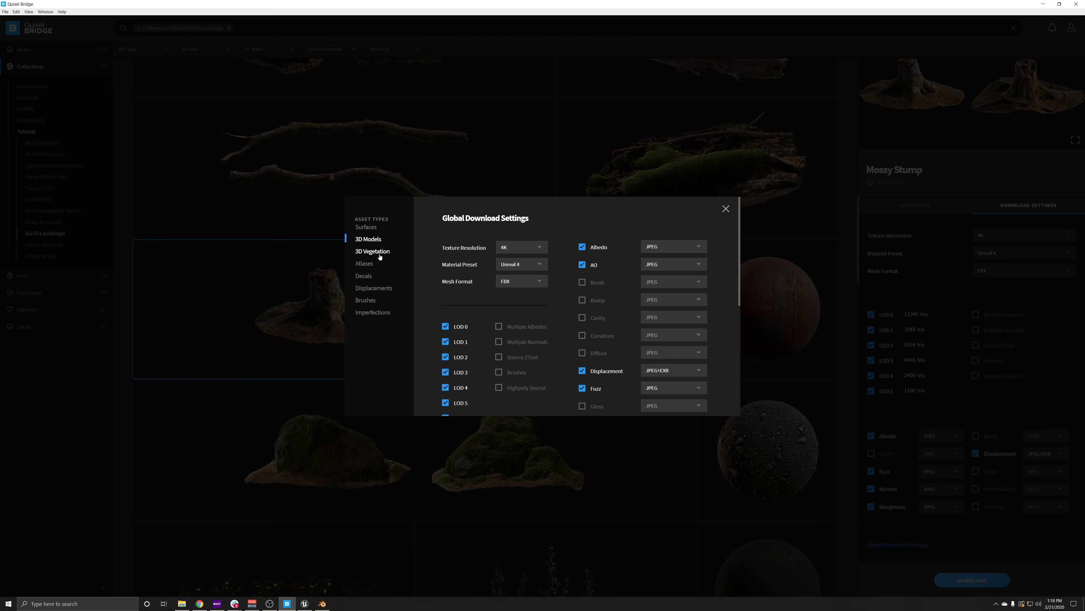
pyautogui.click(366, 227)
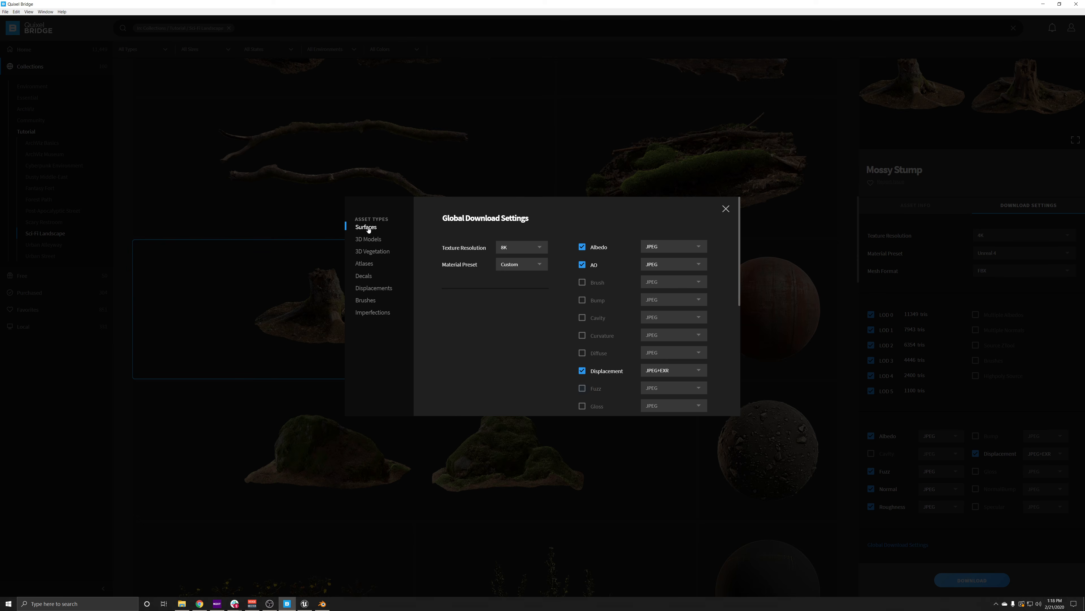
pyautogui.click(369, 239)
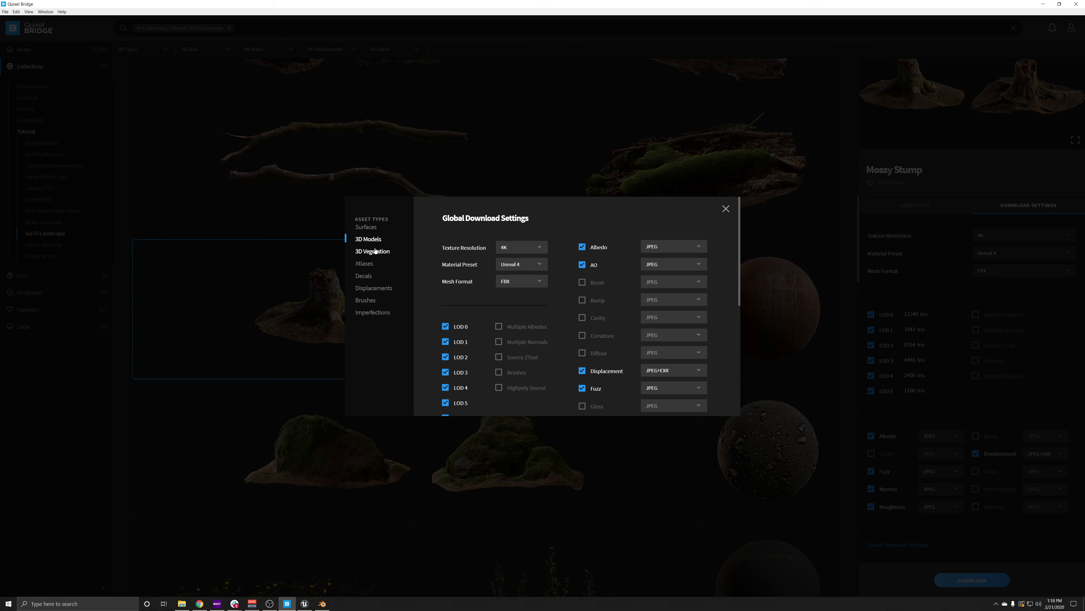
pyautogui.click(375, 251)
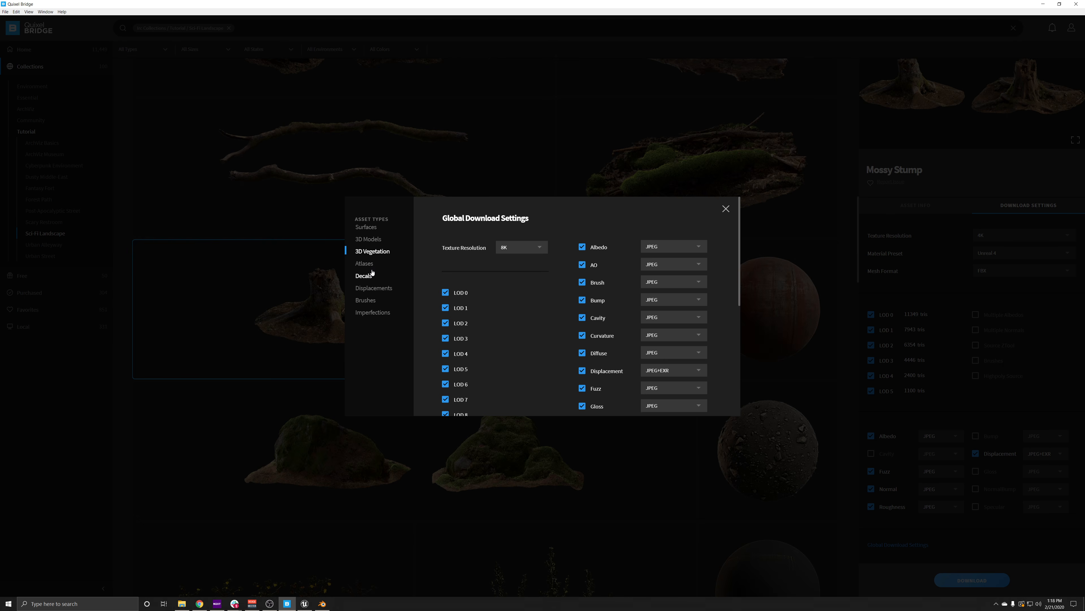
pyautogui.click(366, 264)
pyautogui.click(371, 276)
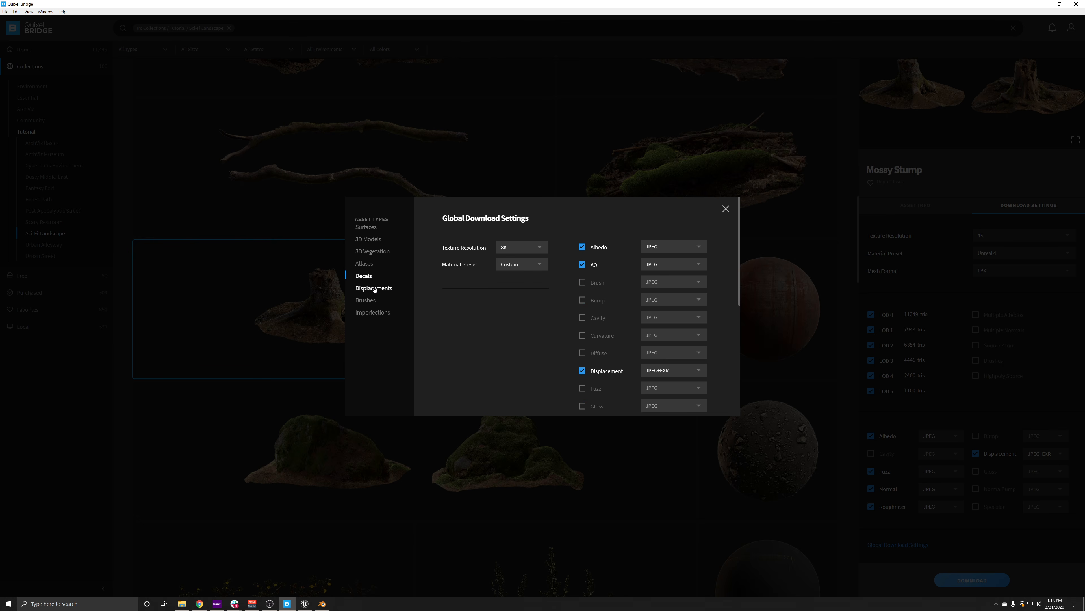
pyautogui.click(375, 287)
pyautogui.click(370, 239)
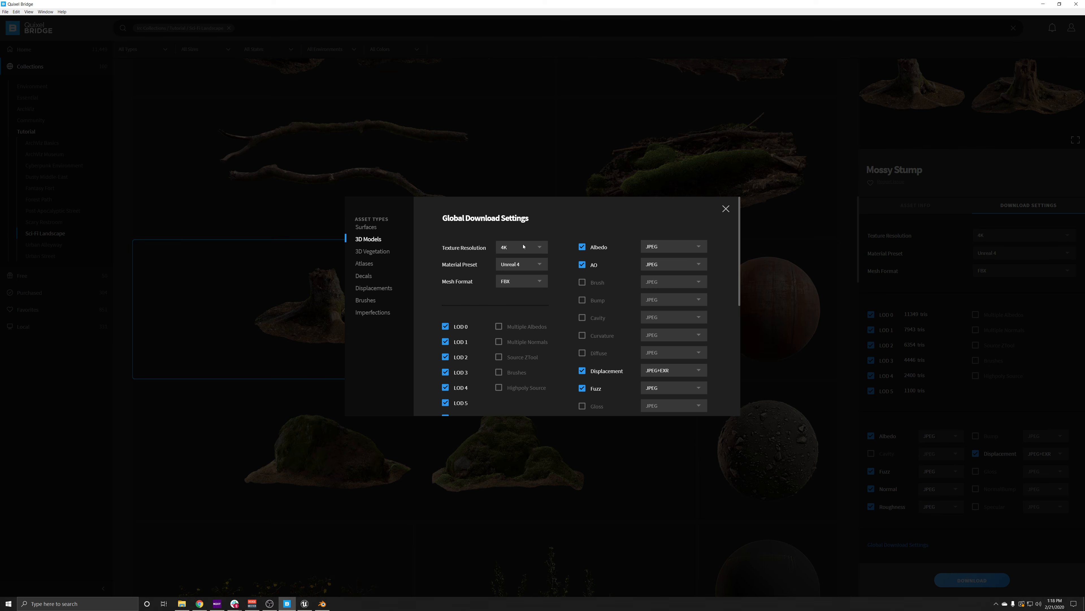
# Set the global 3D Models download options to 2K texture resolution, the Unreal 4 material preset and FBX mesh format.
pyautogui.click(539, 247)
pyautogui.click(514, 260)
pyautogui.click(540, 265)
pyautogui.click(520, 295)
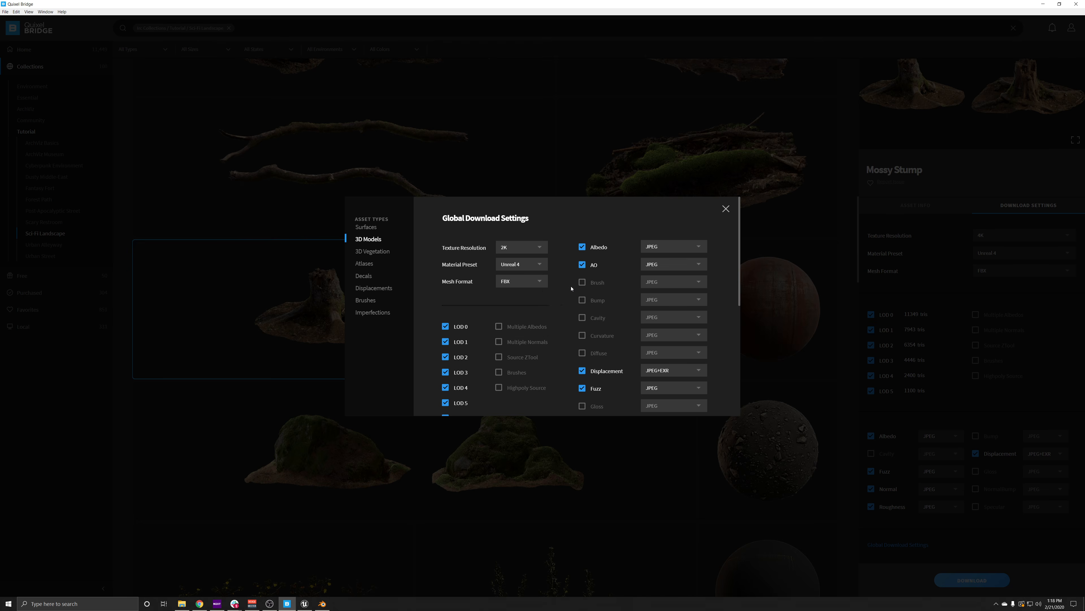
pyautogui.click(538, 283)
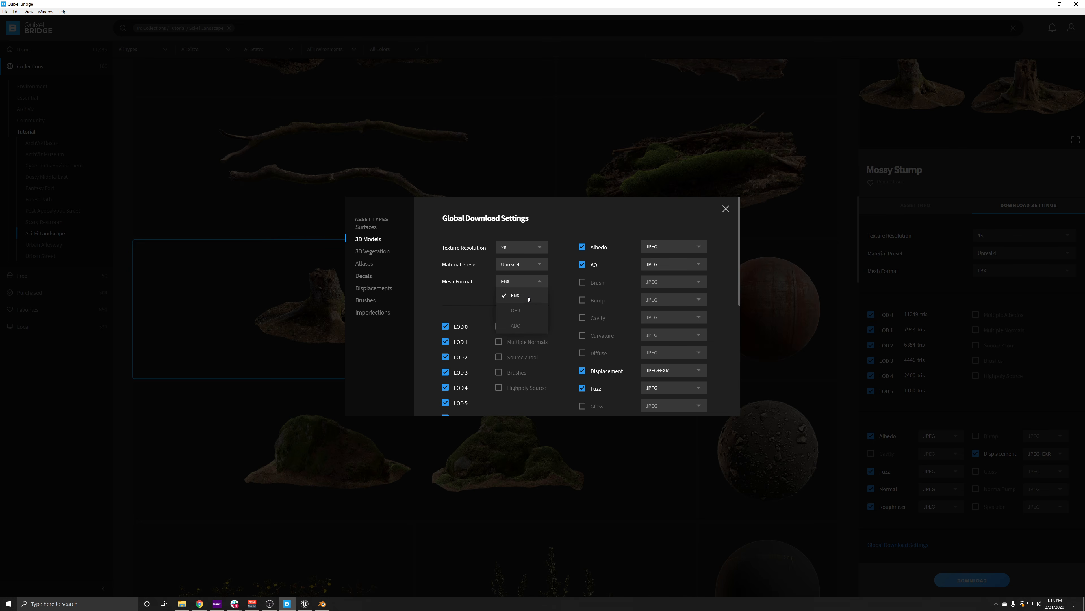
pyautogui.click(528, 297)
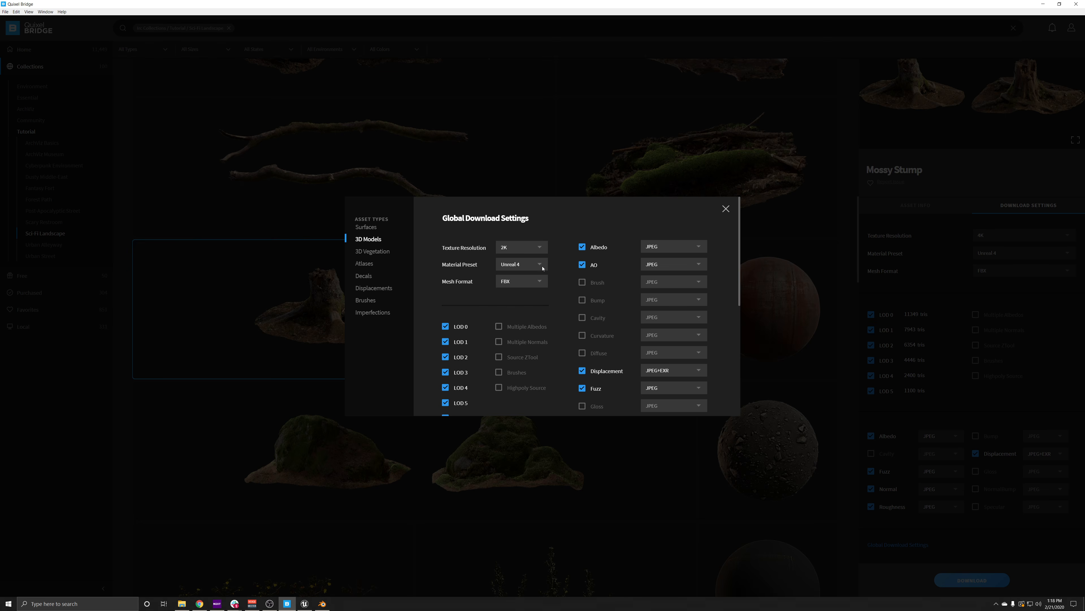
# View the available material presets without changing the Unreal 4 choice, and look over the LOD and texture map options for 3D Models.
pyautogui.click(543, 268)
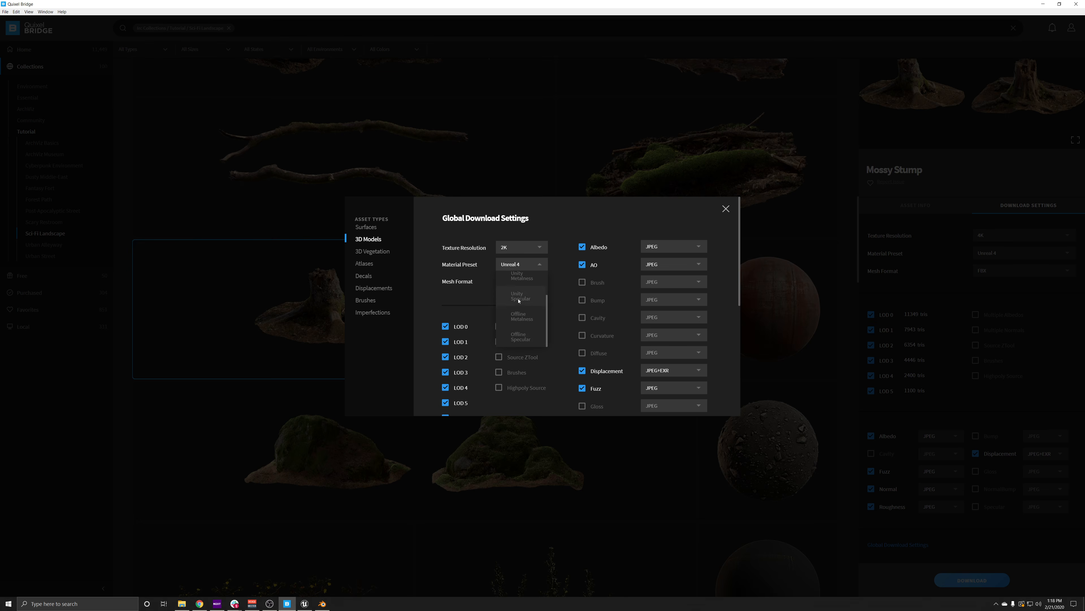
pyautogui.scroll(-2, 525, 339)
pyautogui.scroll(-3, 566, 310)
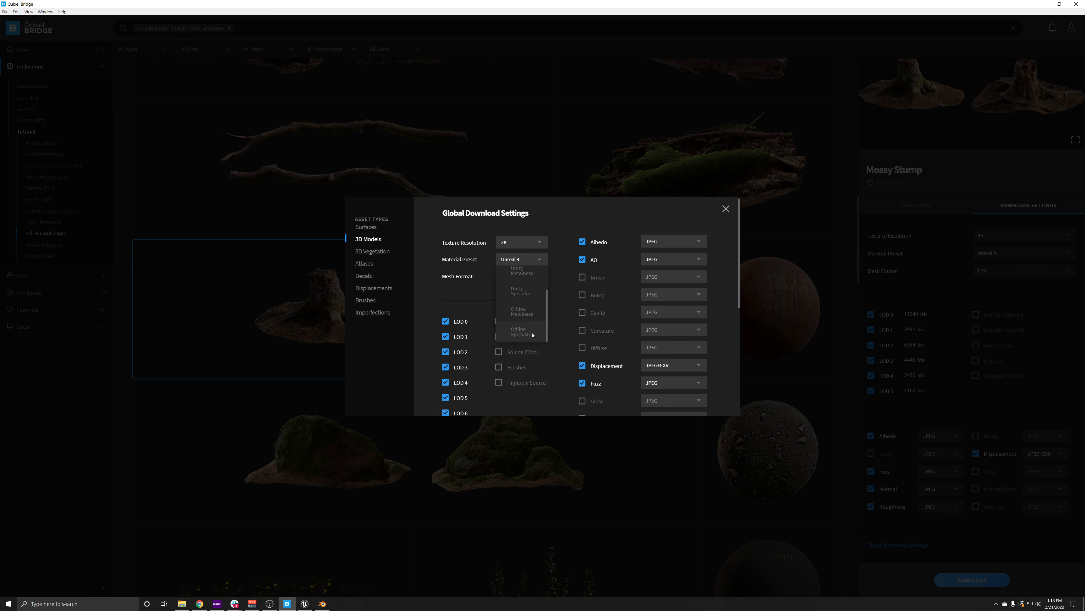
pyautogui.scroll(3, 566, 310)
pyautogui.click(542, 265)
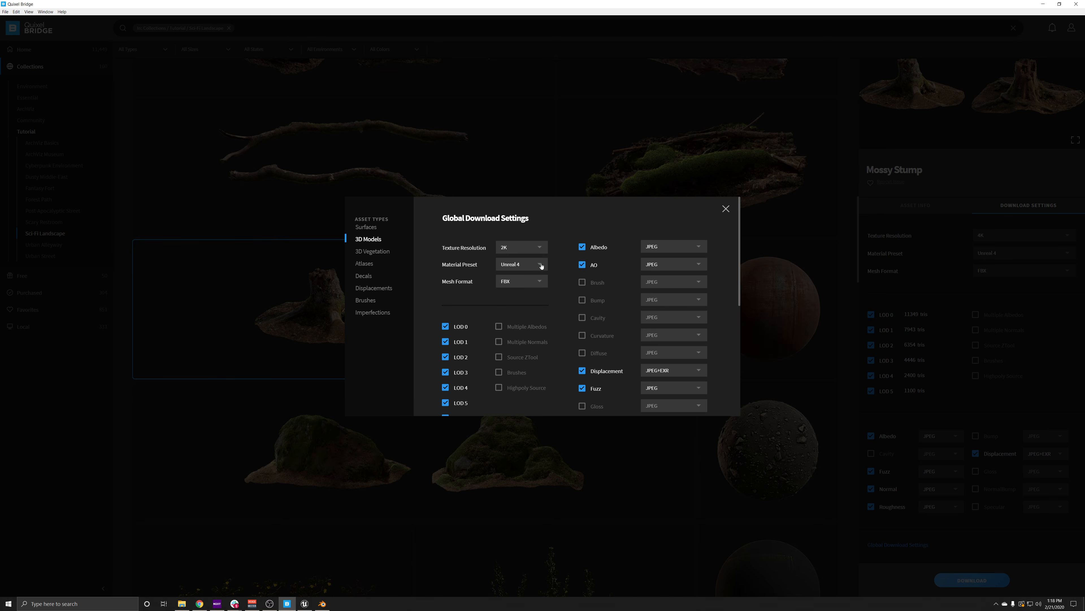
pyautogui.scroll(-2, 563, 285)
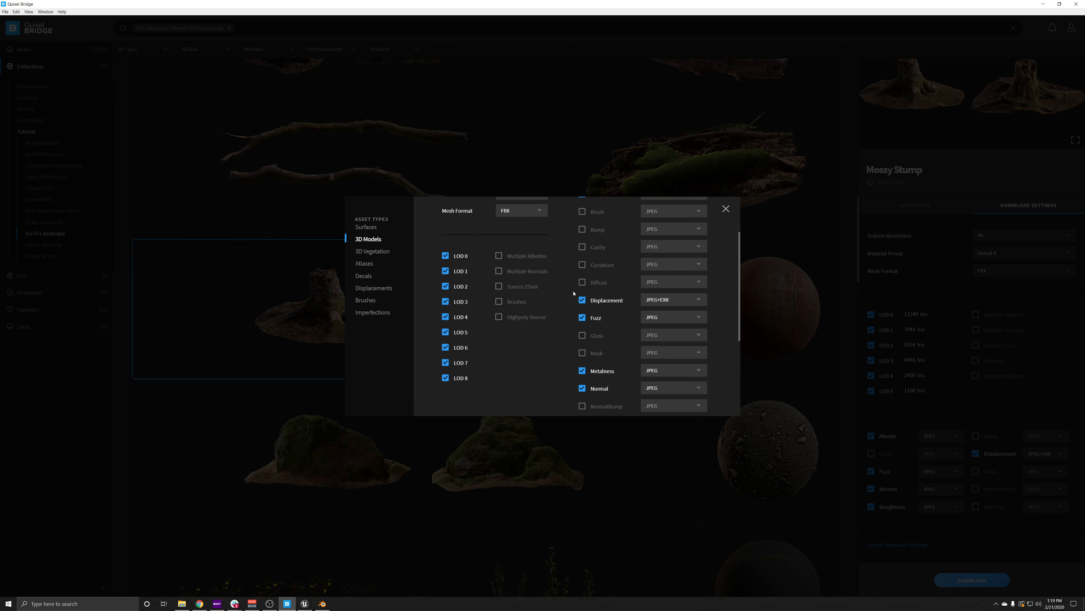
pyautogui.scroll(1, 532, 212)
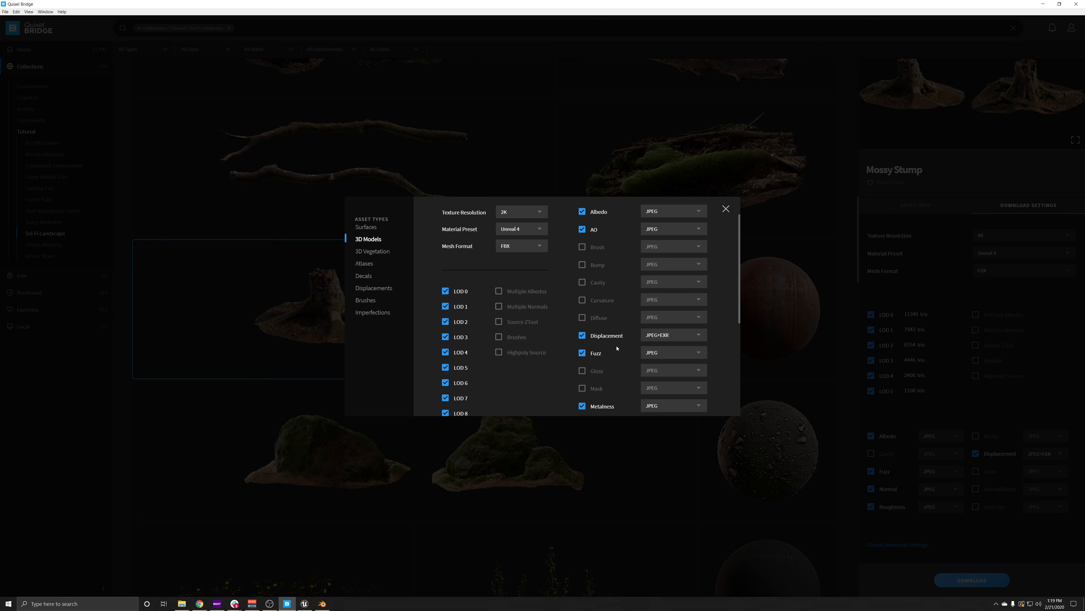
# Exclude the AO map from 3D Models downloads, and reapply the Unreal 4 material preset.
pyautogui.click(582, 230)
pyautogui.click(538, 232)
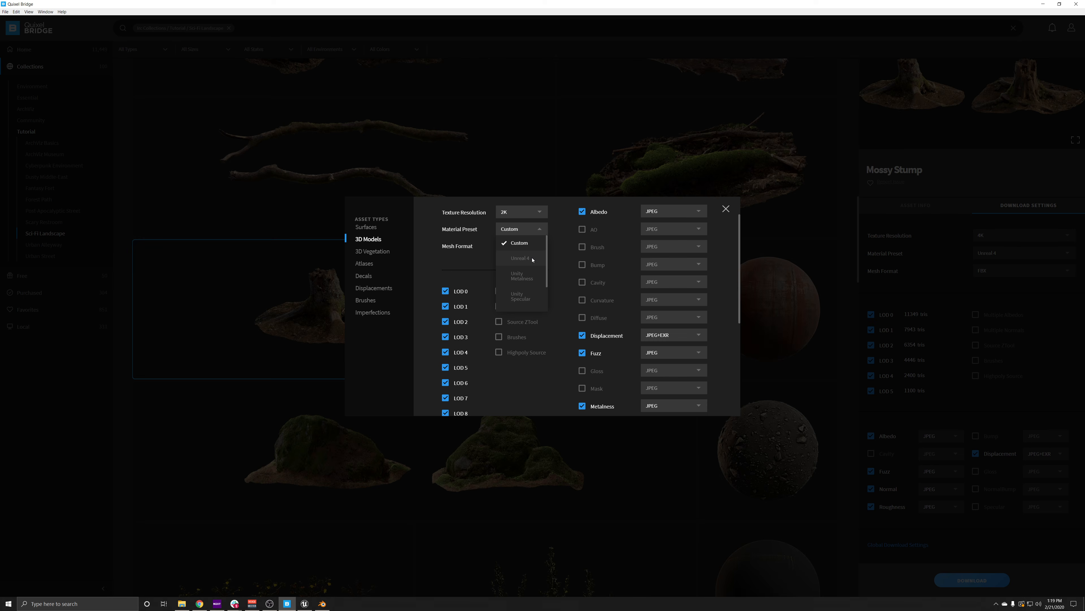
pyautogui.click(532, 259)
# Exclude LOD 1 through LOD 8 from the global 3D Models downloads, leaving only LOD 0 included.
pyautogui.scroll(-3, 525, 257)
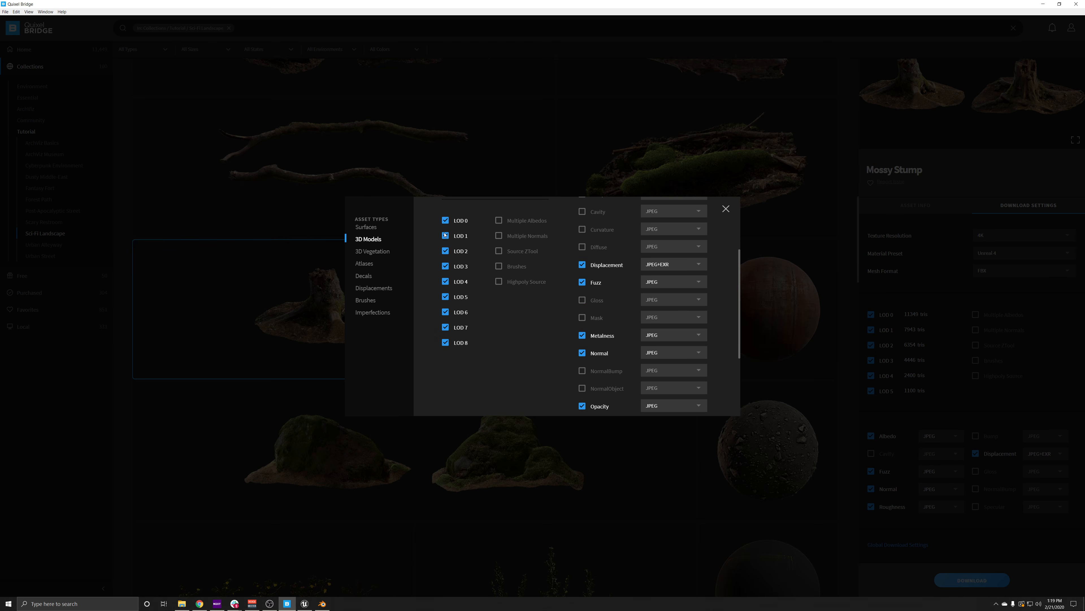
pyautogui.click(445, 235)
pyautogui.click(445, 250)
pyautogui.click(445, 266)
pyautogui.click(446, 281)
pyautogui.click(445, 296)
pyautogui.click(445, 312)
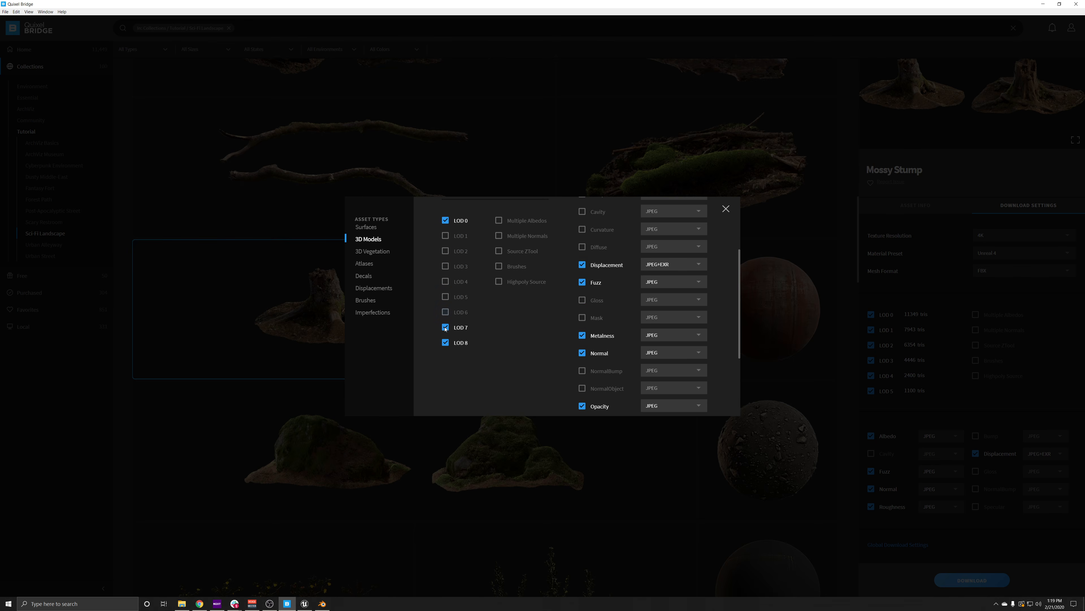
pyautogui.click(445, 327)
pyautogui.click(446, 342)
pyautogui.scroll(5, 555, 299)
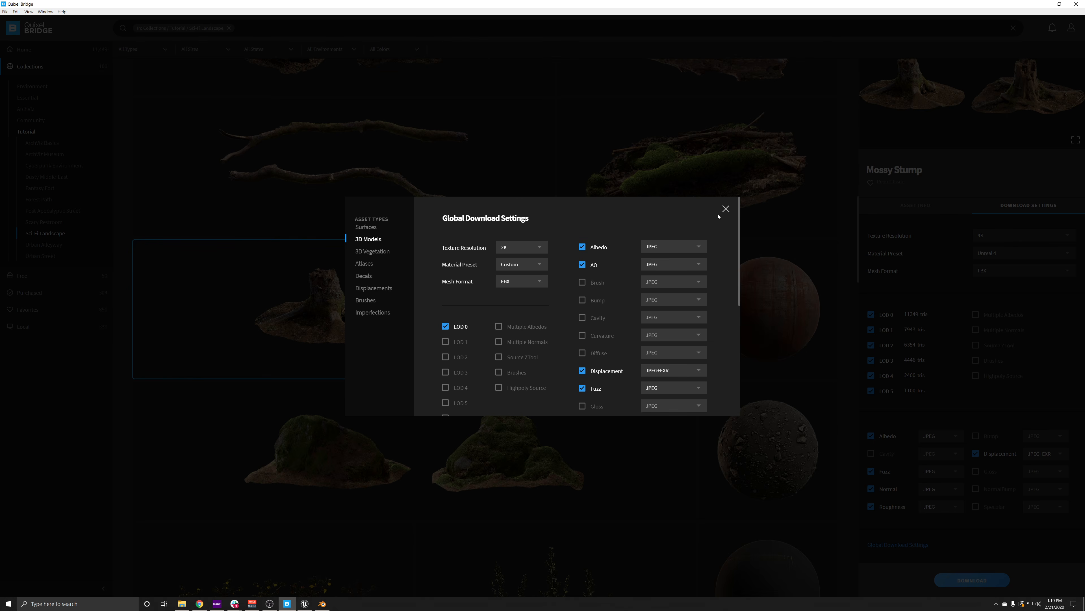
# Include LOD 1 through LOD 8 again in the global 3D Models download settings, and close the settings.
pyautogui.scroll(-3, 414, 350)
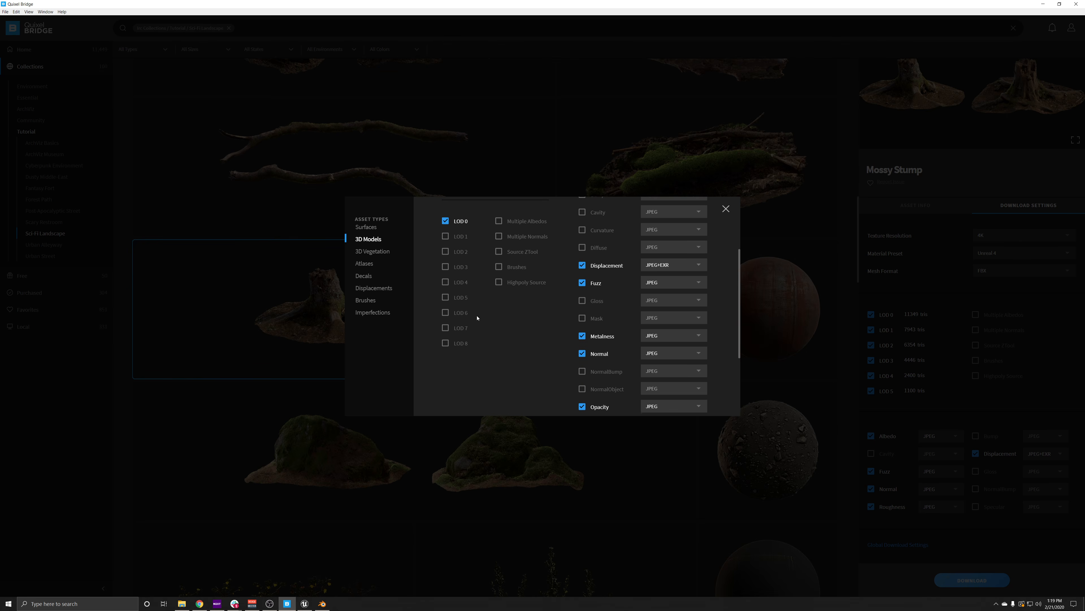
pyautogui.click(445, 235)
pyautogui.click(446, 250)
pyautogui.click(446, 266)
pyautogui.click(445, 281)
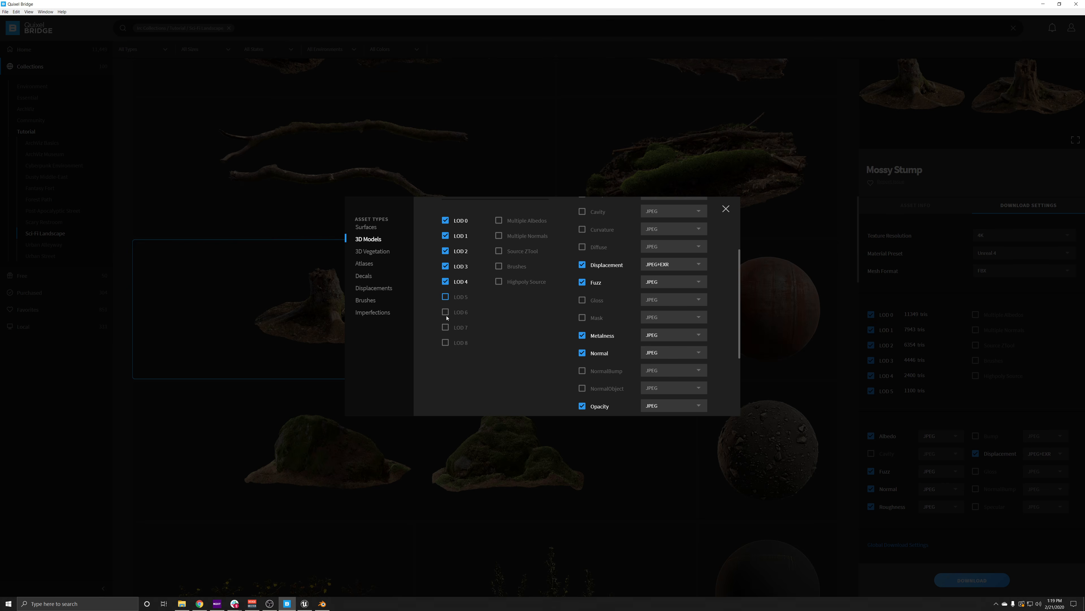
pyautogui.click(445, 297)
pyautogui.click(445, 312)
pyautogui.click(445, 327)
pyautogui.click(445, 342)
pyautogui.click(725, 209)
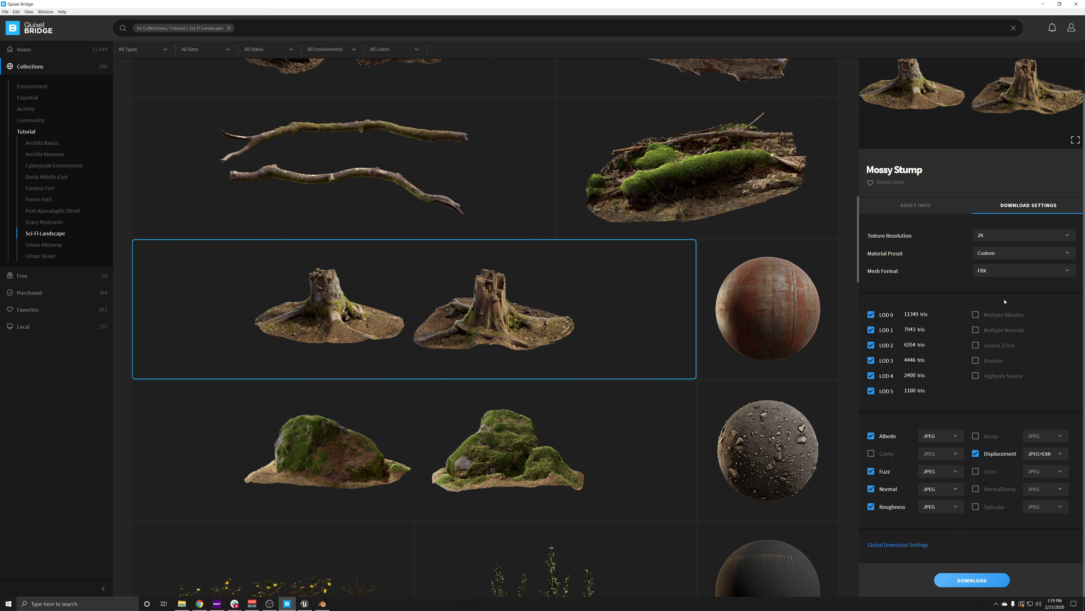
# Apply the Unreal 4 material preset to the Mossy Stump download settings, and exclude LOD 1 through LOD 5.
pyautogui.click(1067, 257)
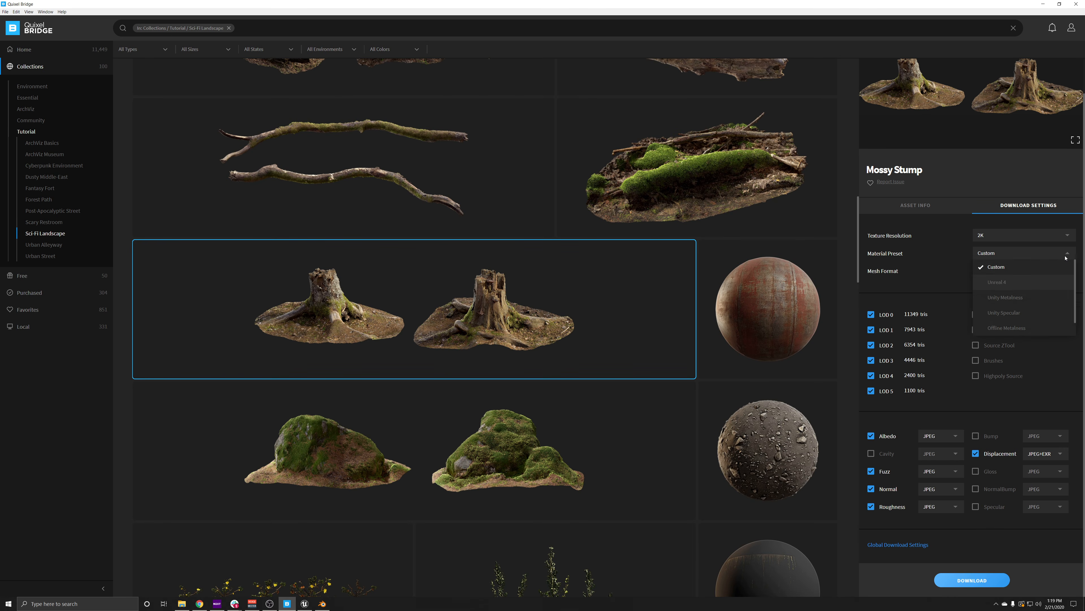
pyautogui.click(998, 282)
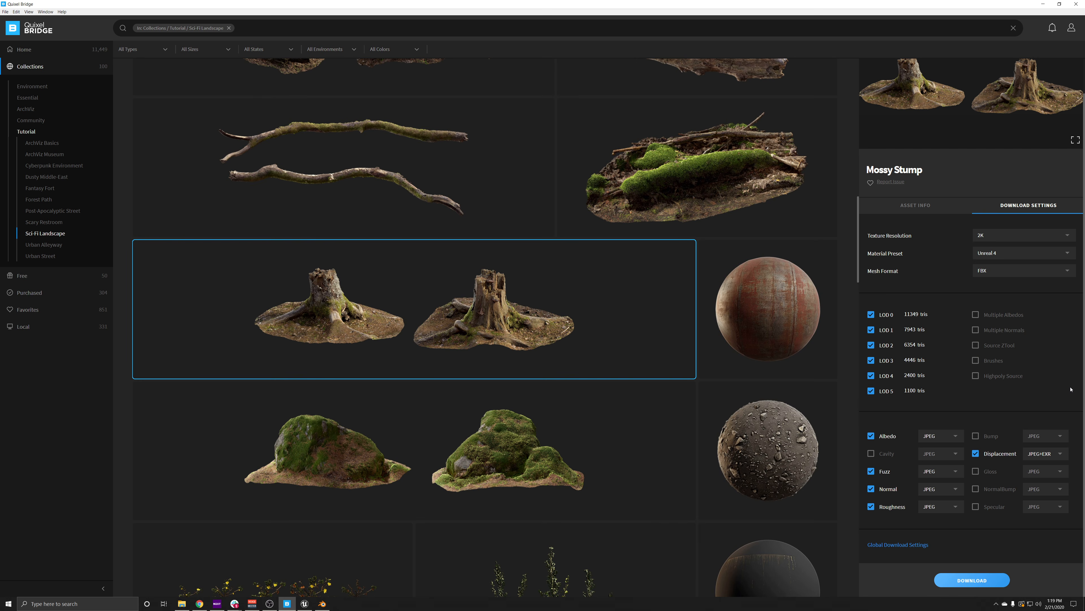
pyautogui.click(871, 329)
pyautogui.click(871, 345)
pyautogui.click(871, 360)
pyautogui.click(871, 375)
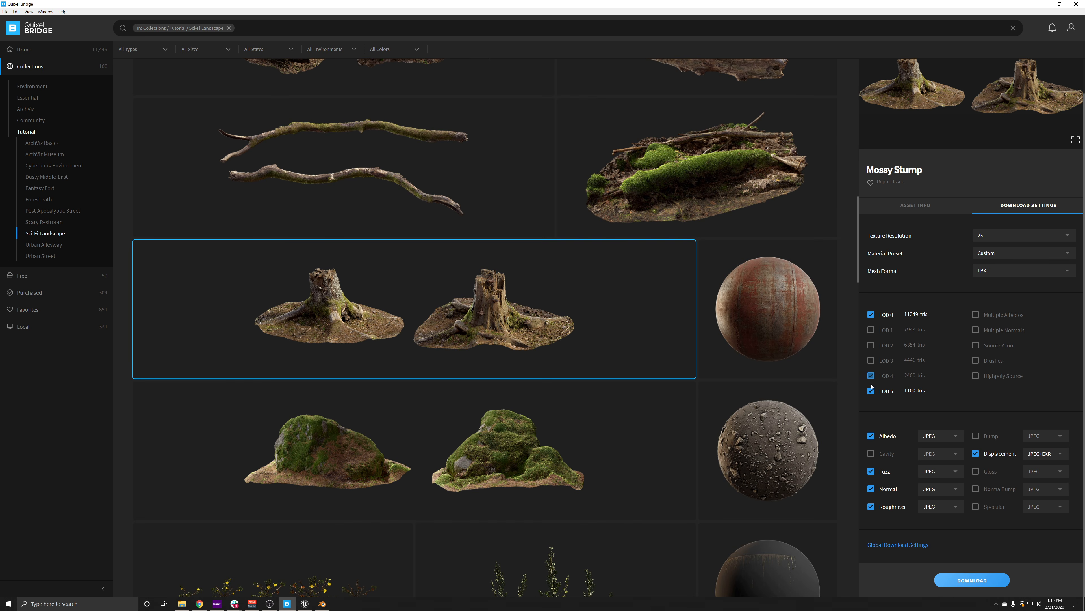
pyautogui.click(871, 391)
# Download the Mossy Stump asset and open its file location from the list of downloads.
pyautogui.click(972, 580)
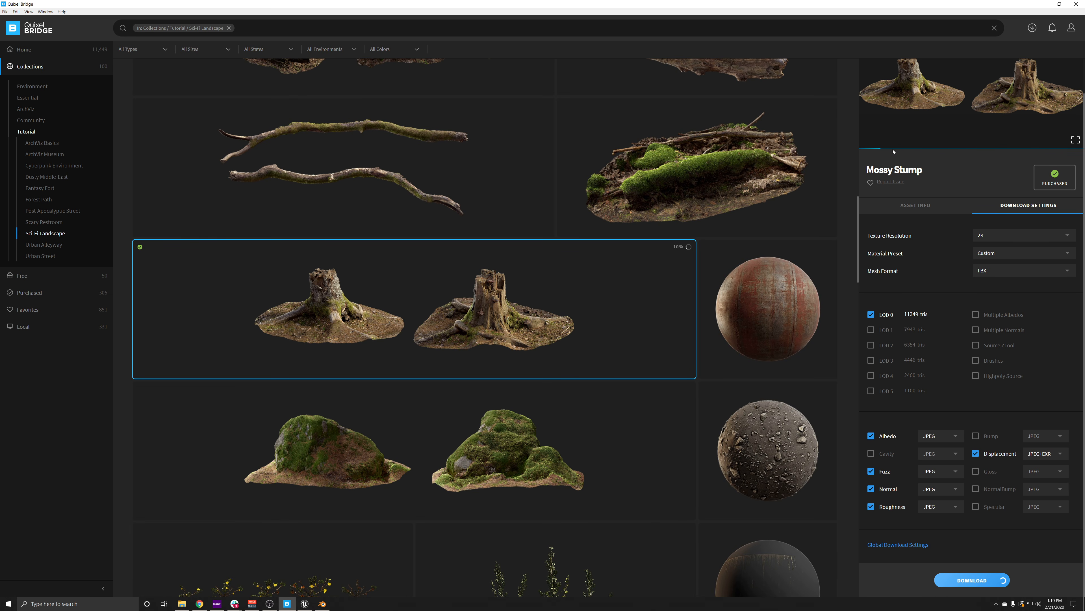
pyautogui.click(1033, 30)
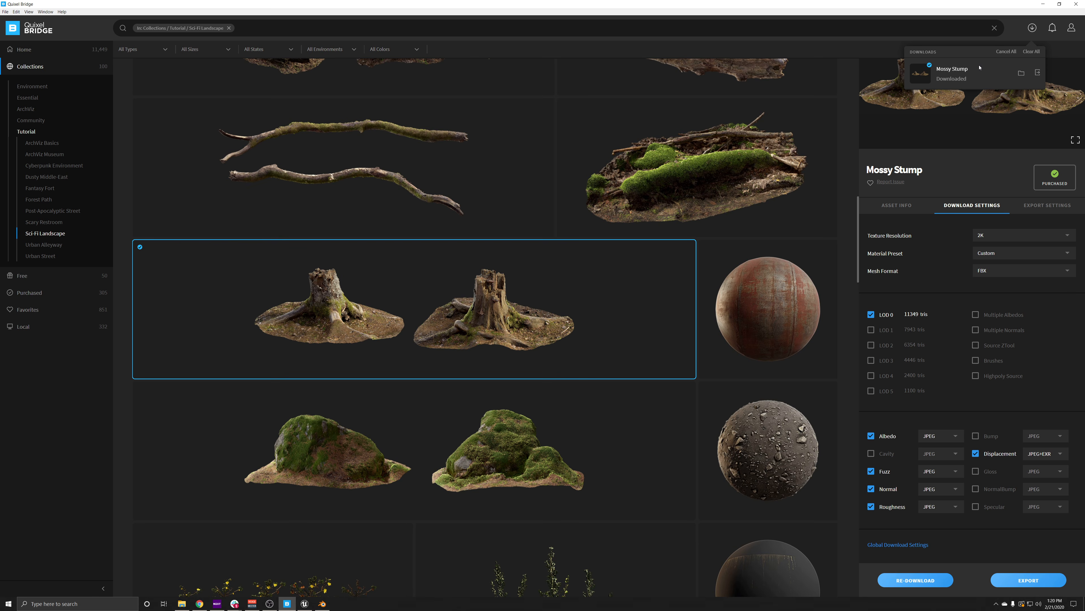
pyautogui.click(1021, 74)
# Go to the Mossy Stump's files from the asset itself, examine the downloaded maps and mesh, and close the folder window.
pyautogui.rightClick(465, 272)
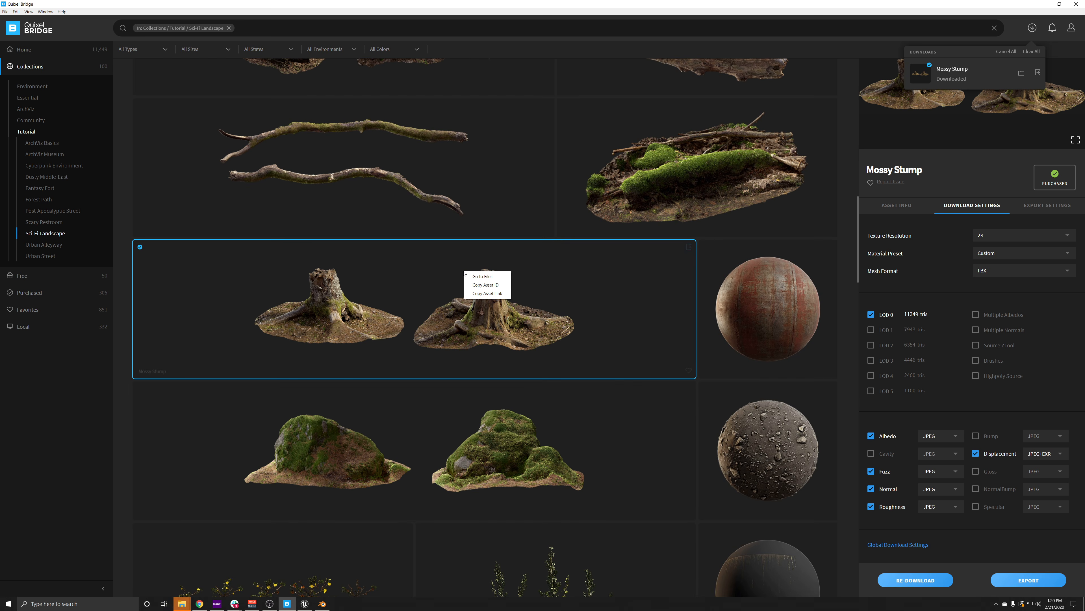
pyautogui.click(488, 283)
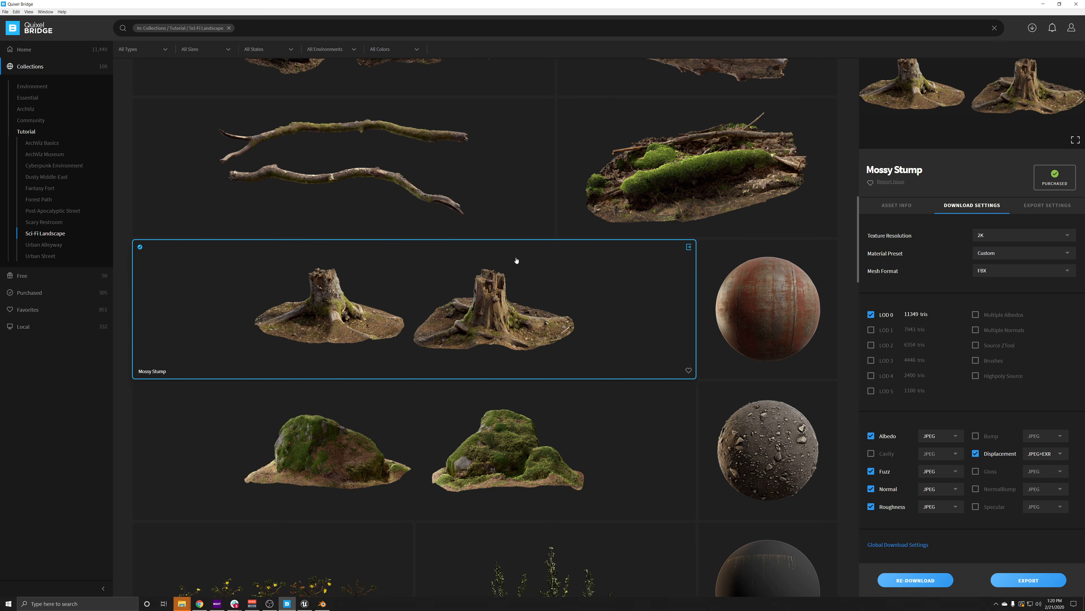
pyautogui.rightClick(470, 313)
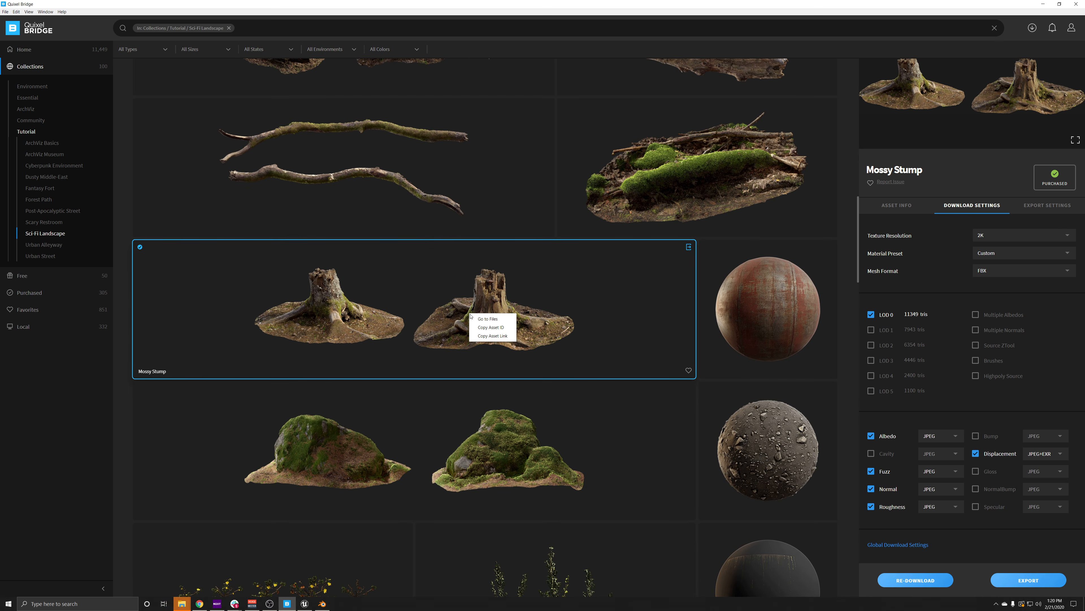
pyautogui.click(489, 319)
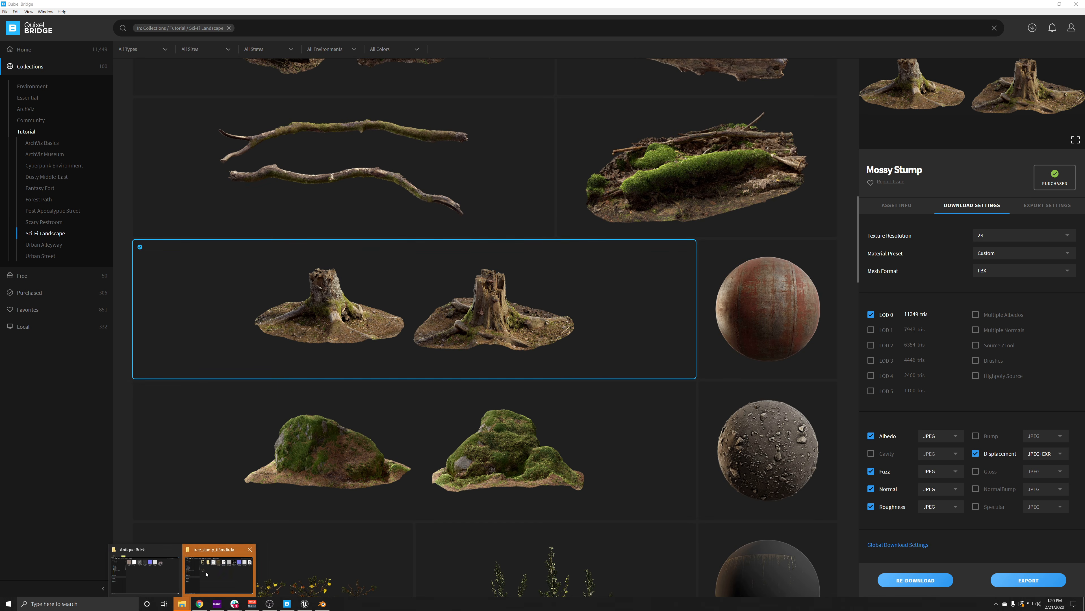
pyautogui.click(218, 569)
pyautogui.moveTo(618, 159); pyautogui.dragTo(591, 145)
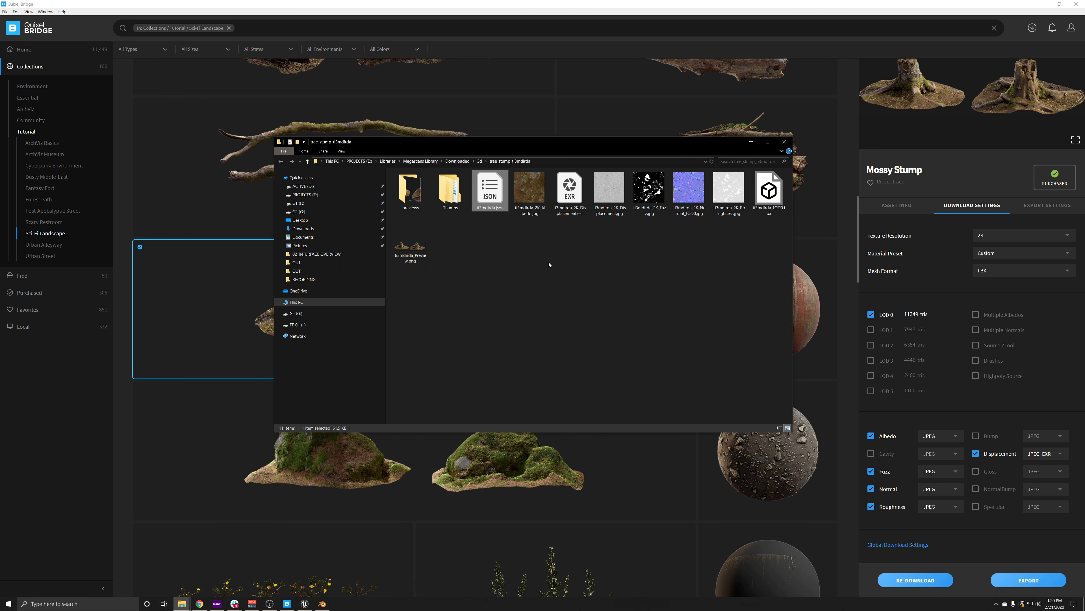
pyautogui.click(540, 257)
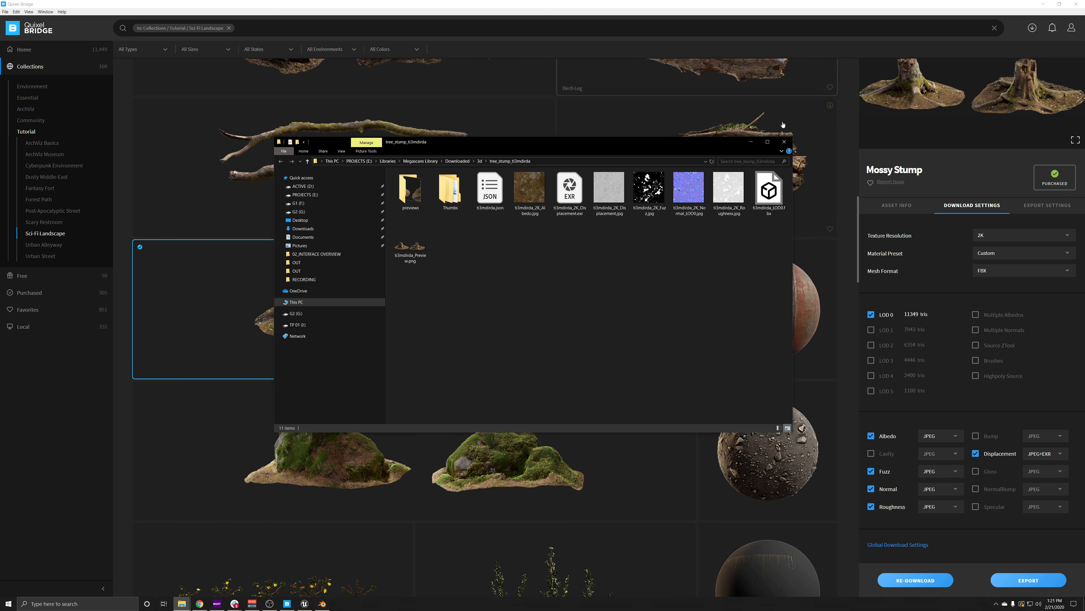
pyautogui.moveTo(708, 145); pyautogui.dragTo(722, 75)
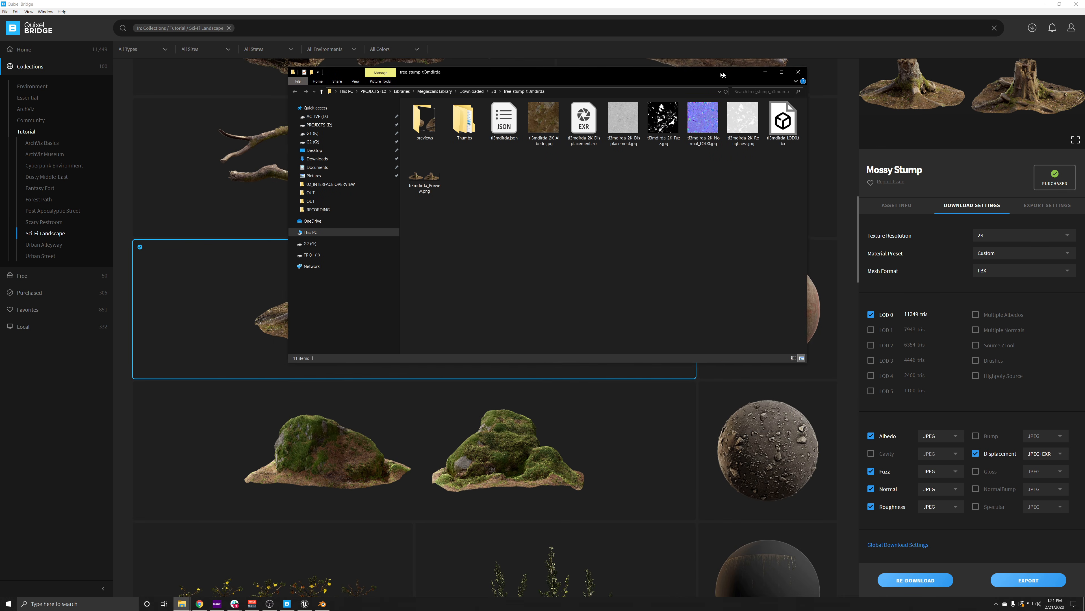
pyautogui.click(798, 71)
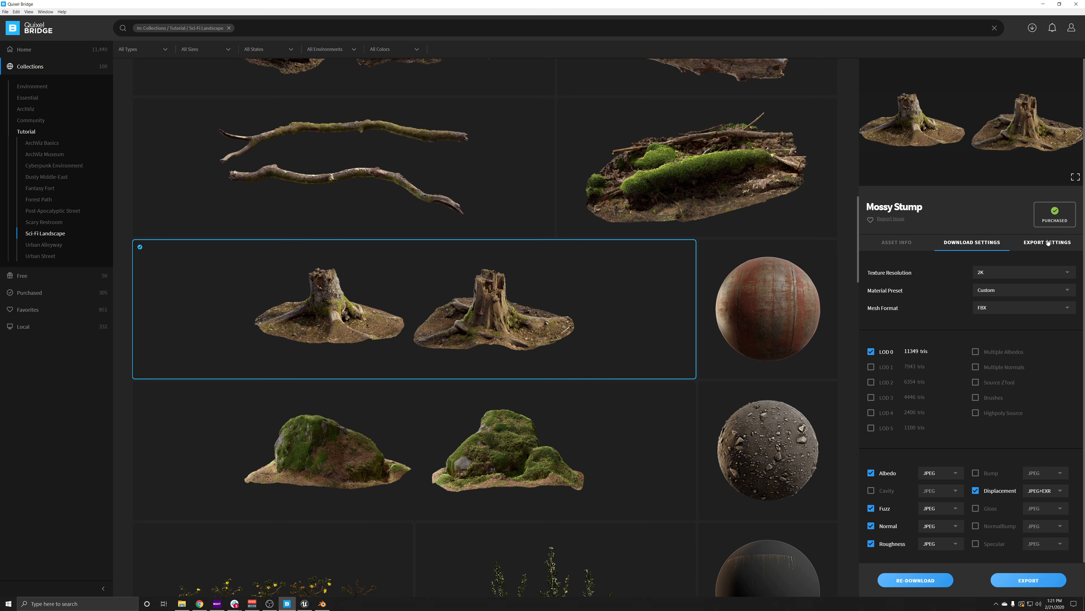
# Show the Mossy Stump's export settings and look over the global export settings for 3D Models.
pyautogui.click(1032, 244)
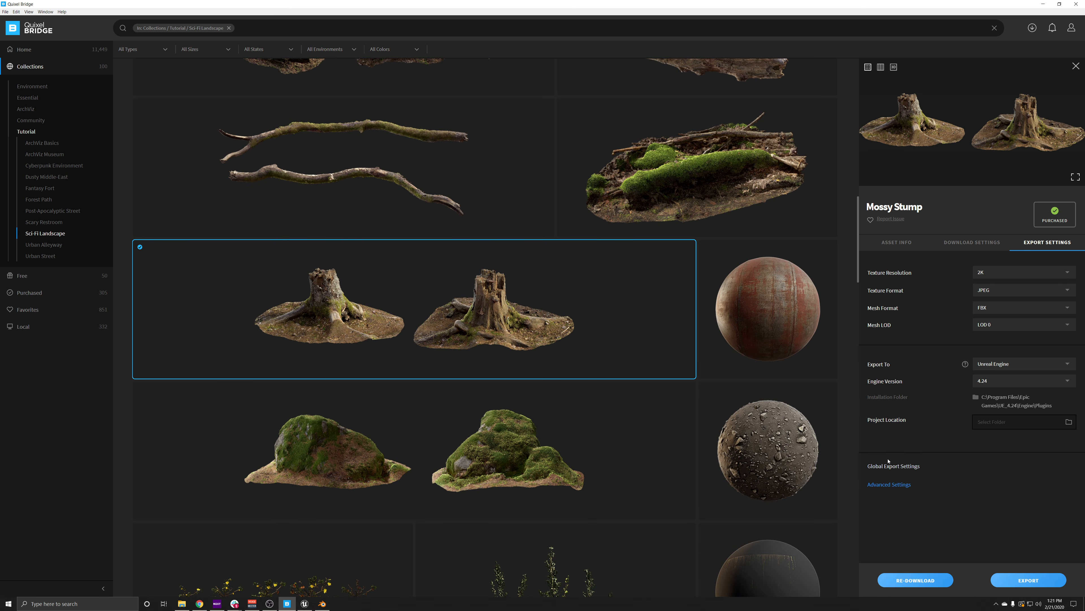
pyautogui.click(894, 466)
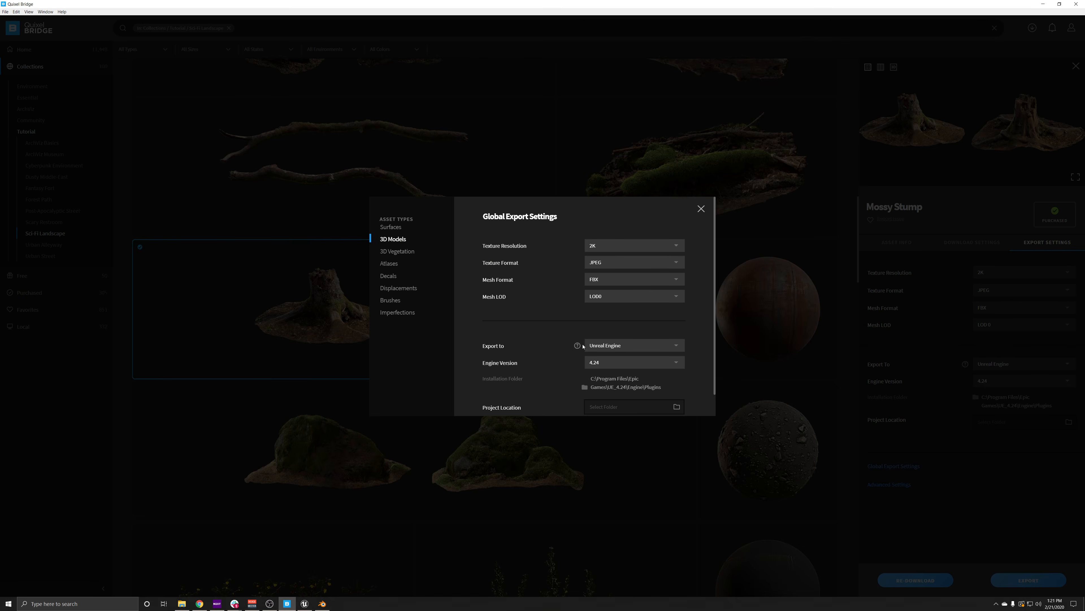
pyautogui.scroll(-1, 538, 296)
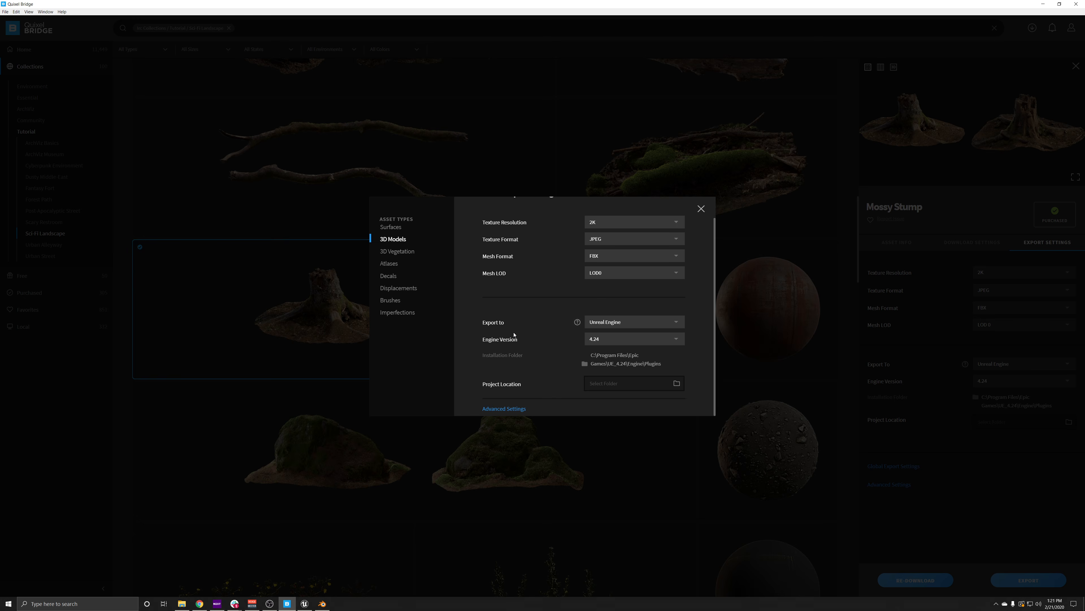
pyautogui.scroll(1, 514, 334)
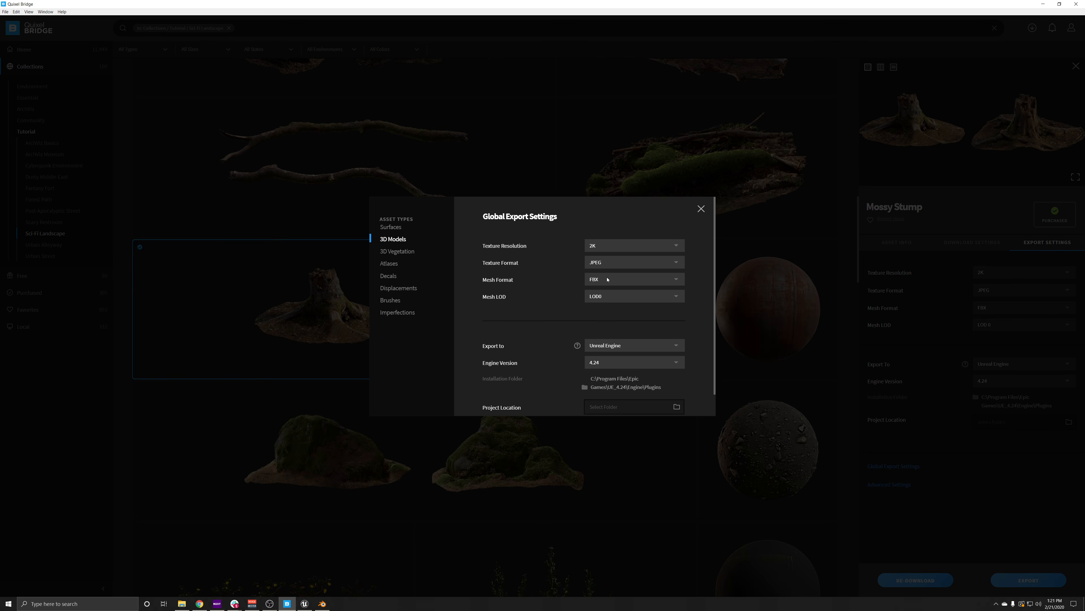
pyautogui.click(701, 208)
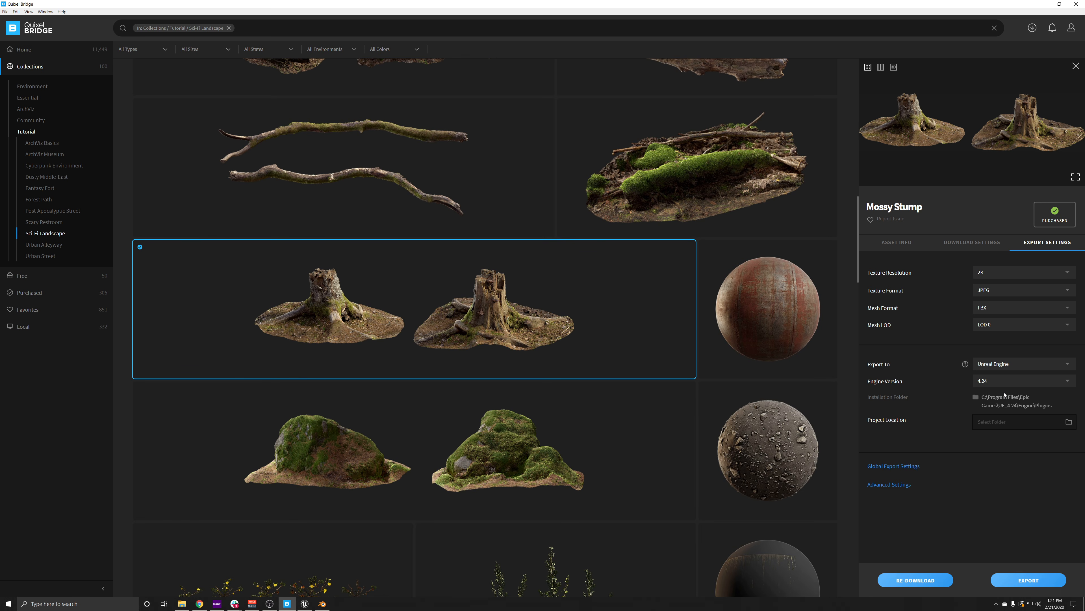
# Open the Megascans Unreal Engine plugin manual from the export help, read through its Overview and Installation sections, and close it.
pyautogui.click(966, 365)
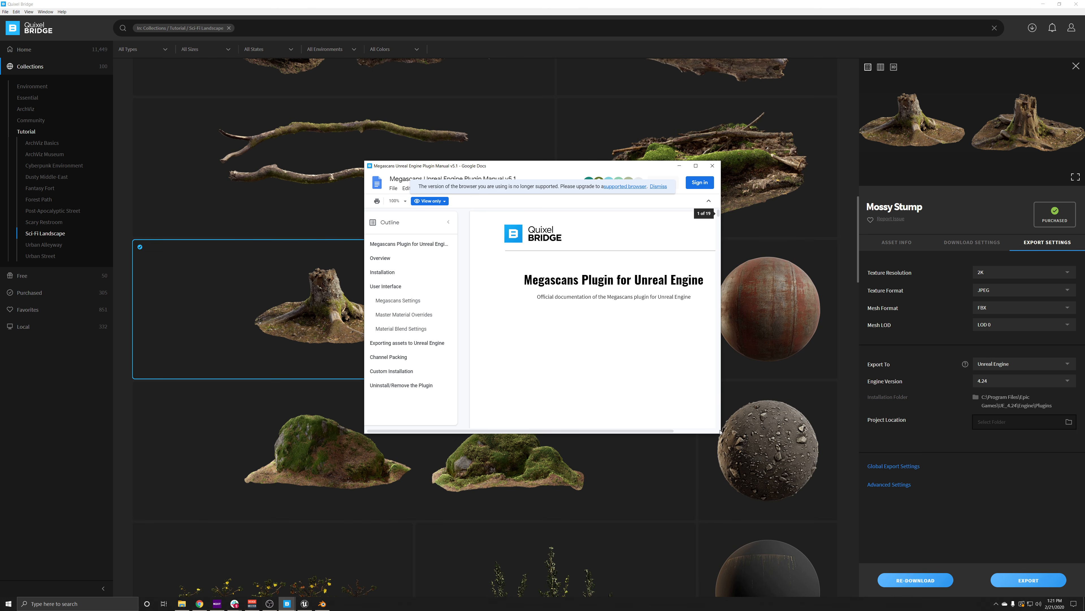
pyautogui.moveTo(720, 431); pyautogui.dragTo(799, 534)
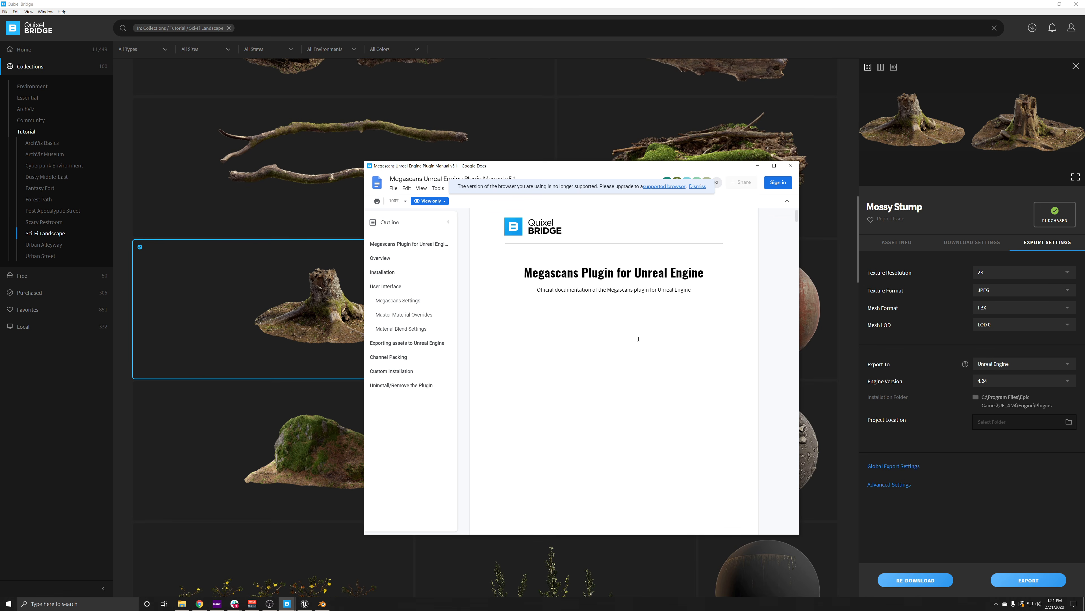
pyautogui.scroll(-15, 639, 339)
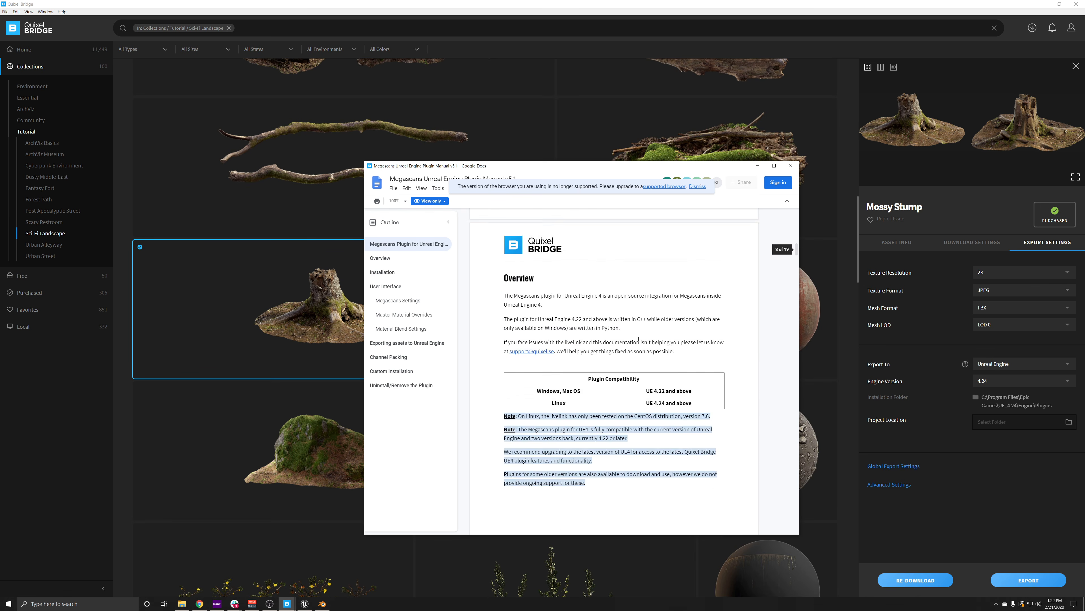
pyautogui.scroll(-10, 639, 339)
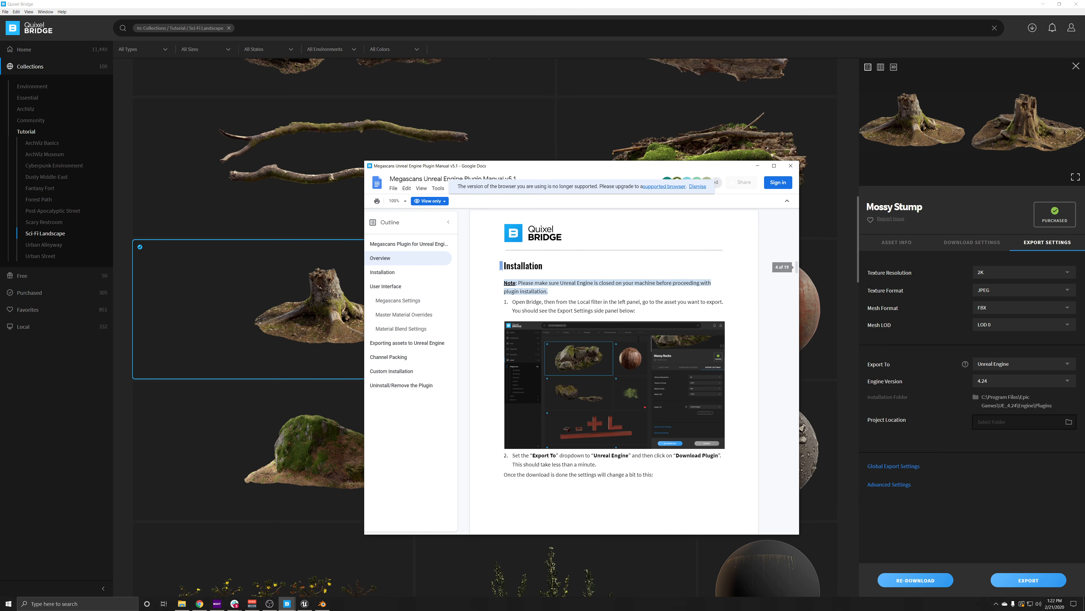
pyautogui.scroll(-10, 638, 339)
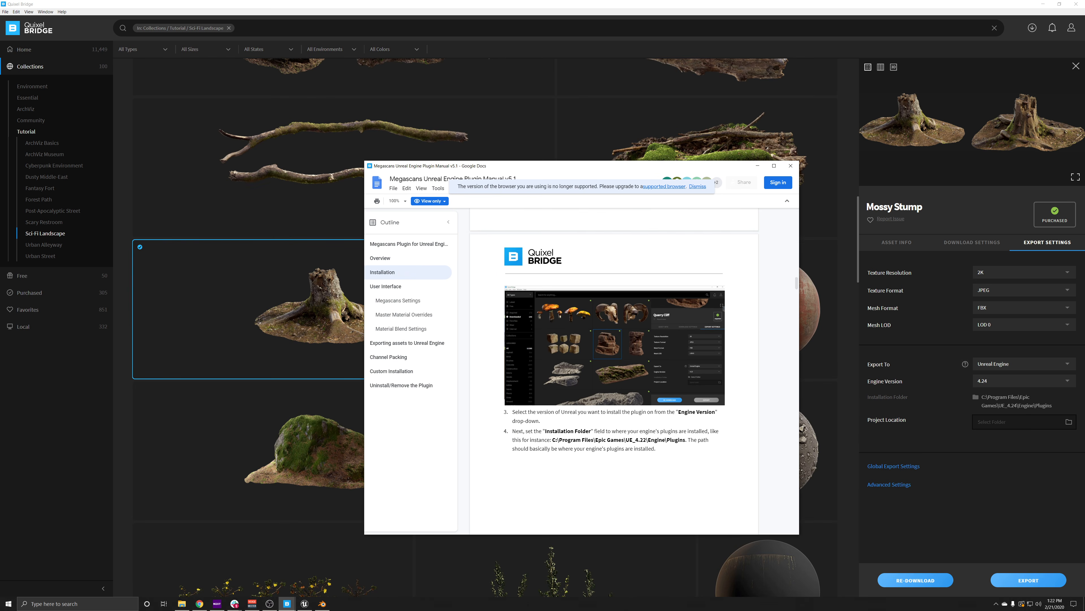
pyautogui.scroll(-1, 638, 339)
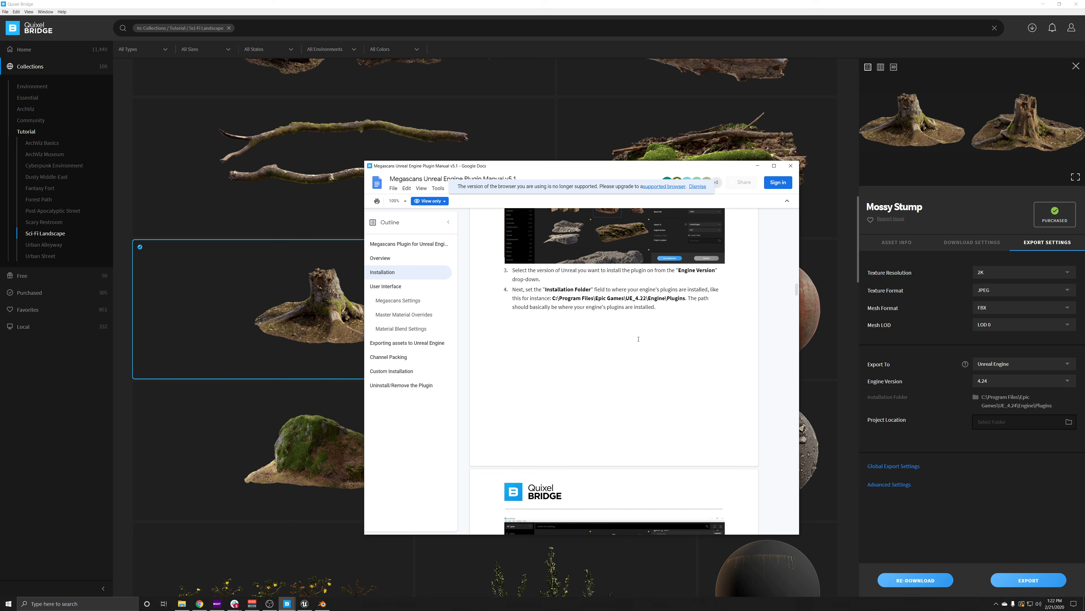
pyautogui.scroll(-6, 638, 339)
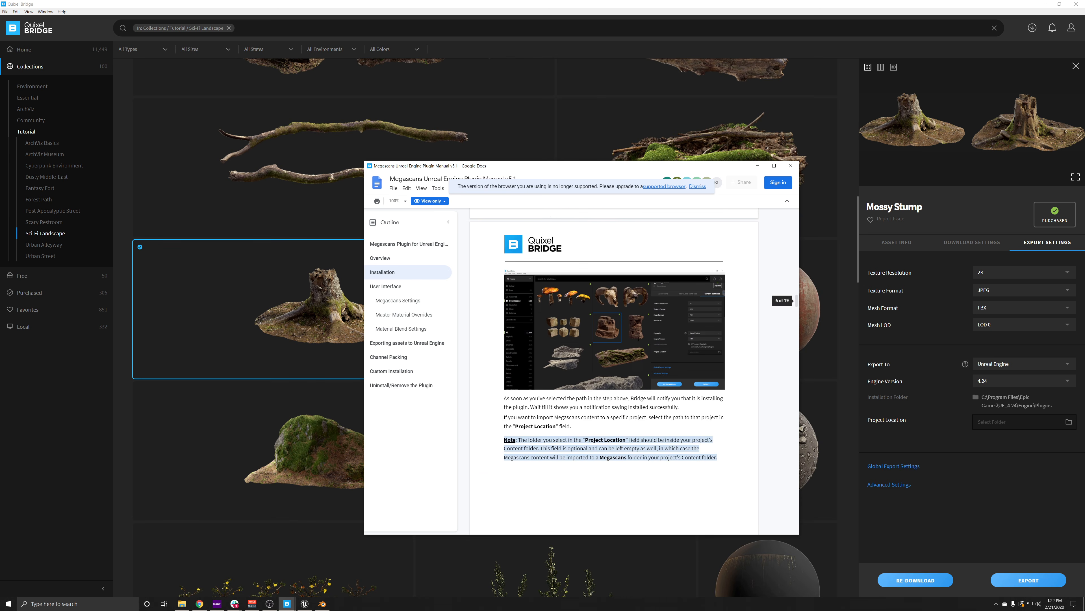
pyautogui.scroll(-2, 638, 338)
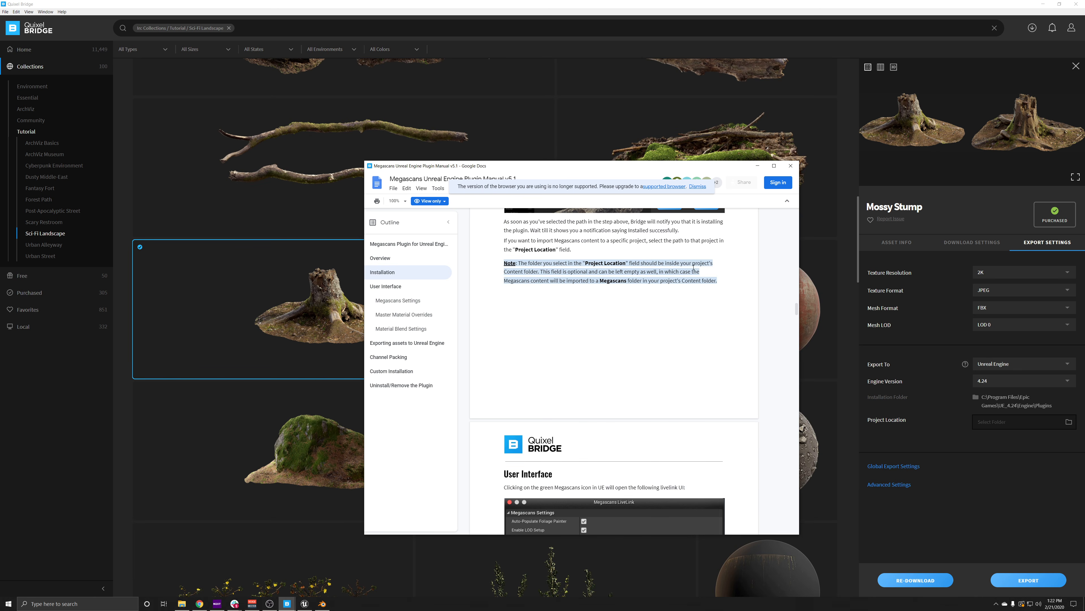
pyautogui.click(790, 166)
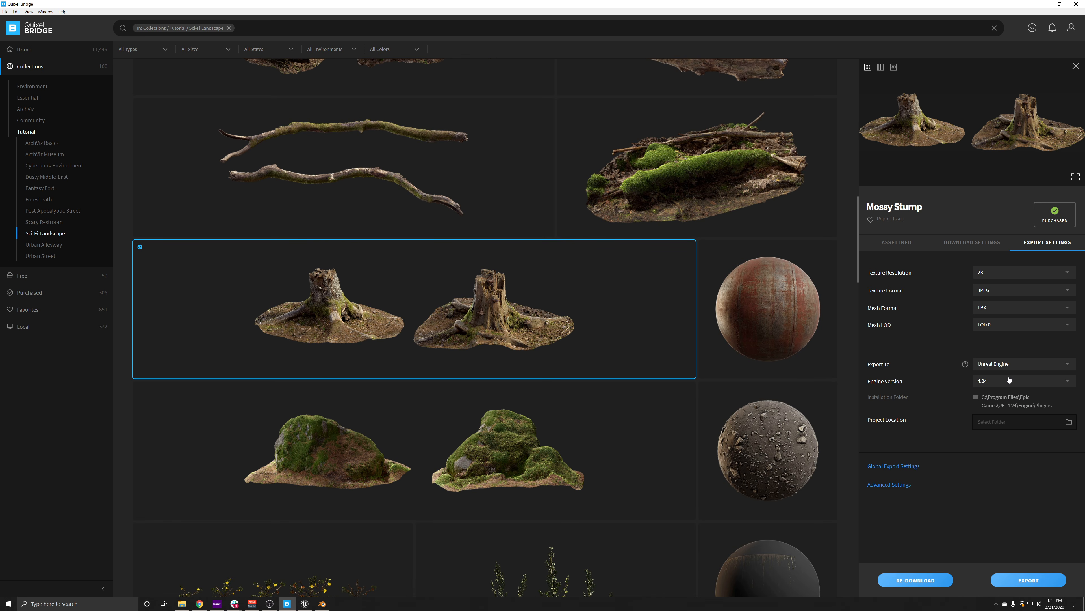
# View the available engine versions for the Unreal Engine export without changing the choice, and return to the Home page.
pyautogui.click(1023, 381)
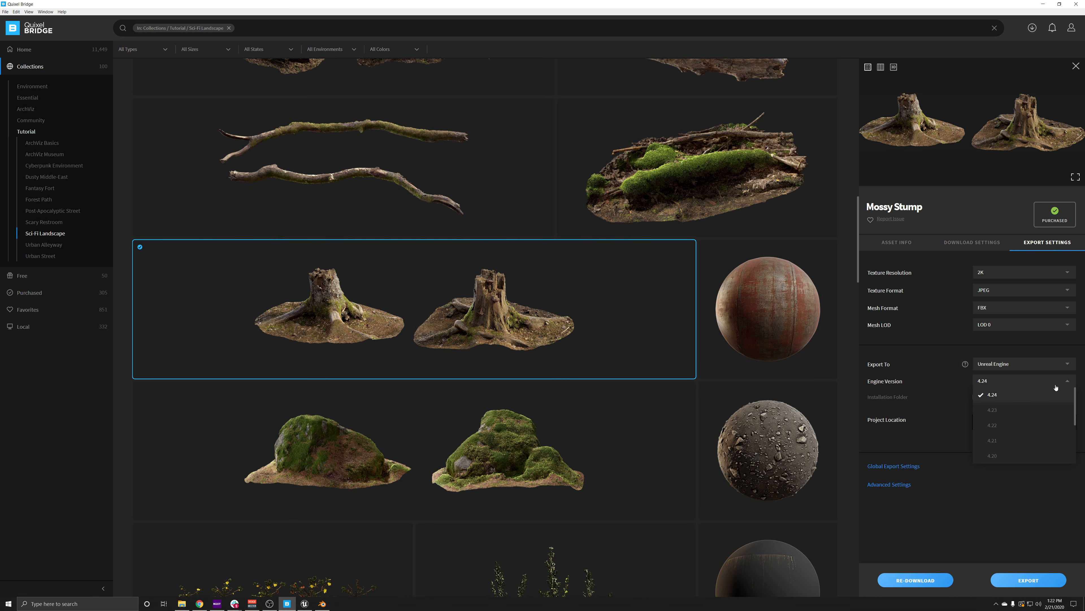
pyautogui.click(1060, 384)
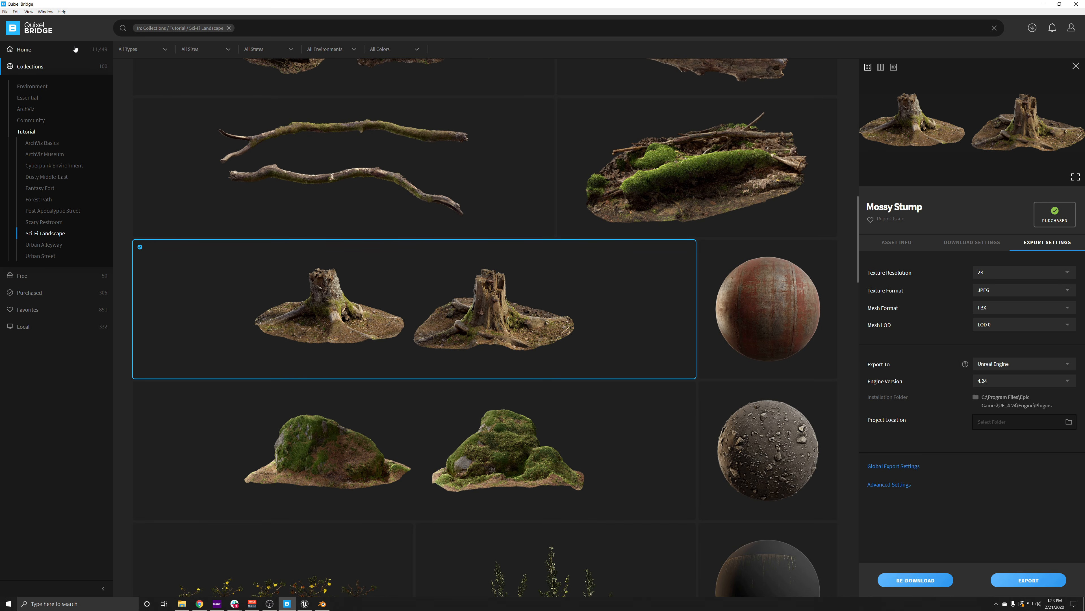
pyautogui.click(50, 51)
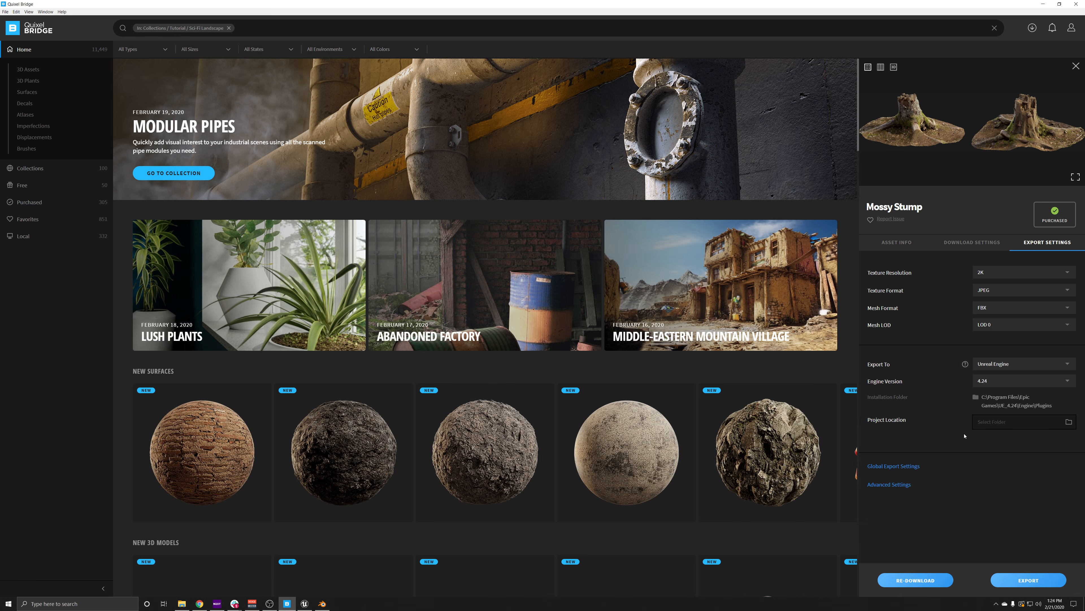
# Open the advanced export settings and look over the filename format and map customization options.
pyautogui.click(889, 485)
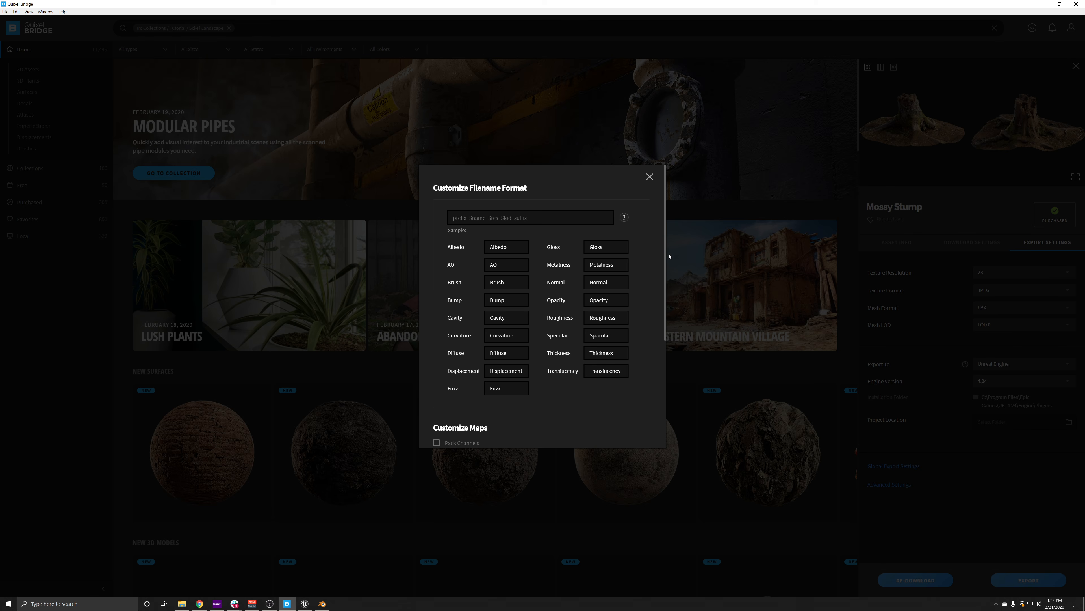
pyautogui.scroll(-5, 648, 260)
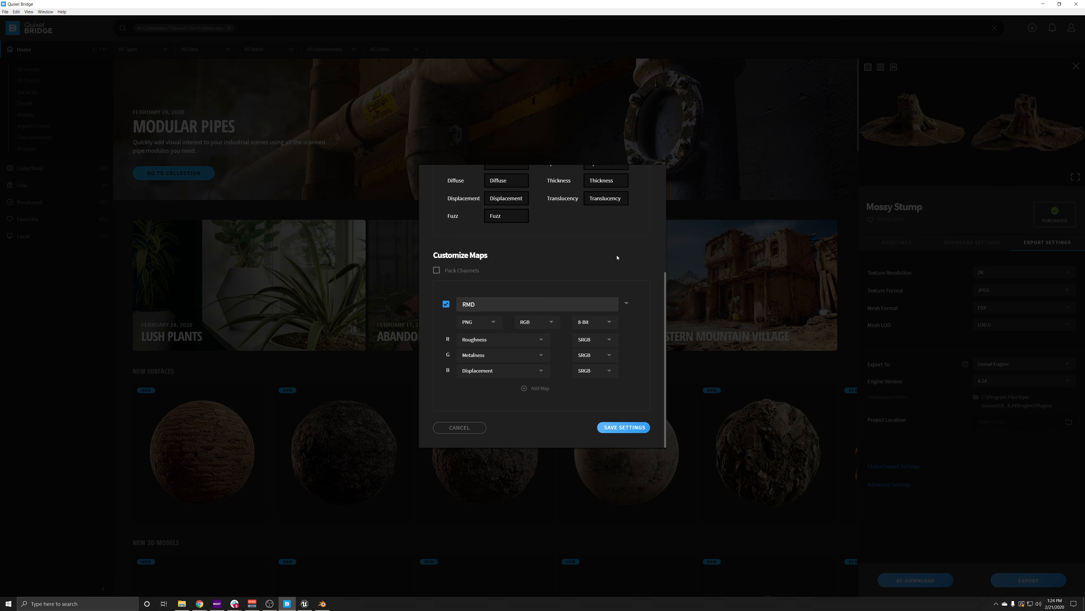
# Review the texture map names and the RMD channel-packing options in the advanced export settings, then close them without saving.
pyautogui.scroll(1, 627, 266)
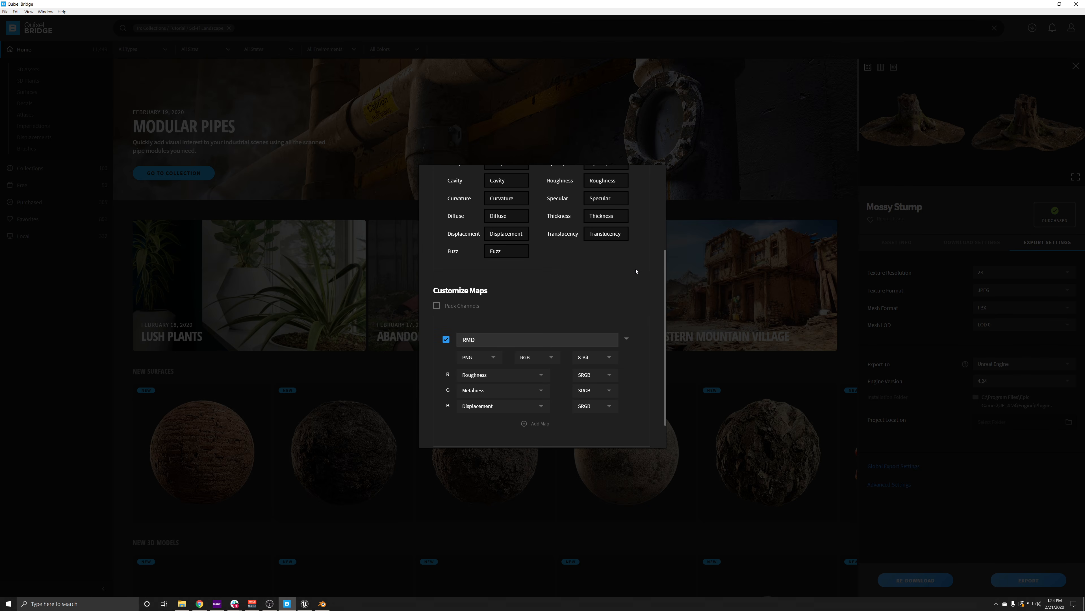
pyautogui.scroll(3, 636, 270)
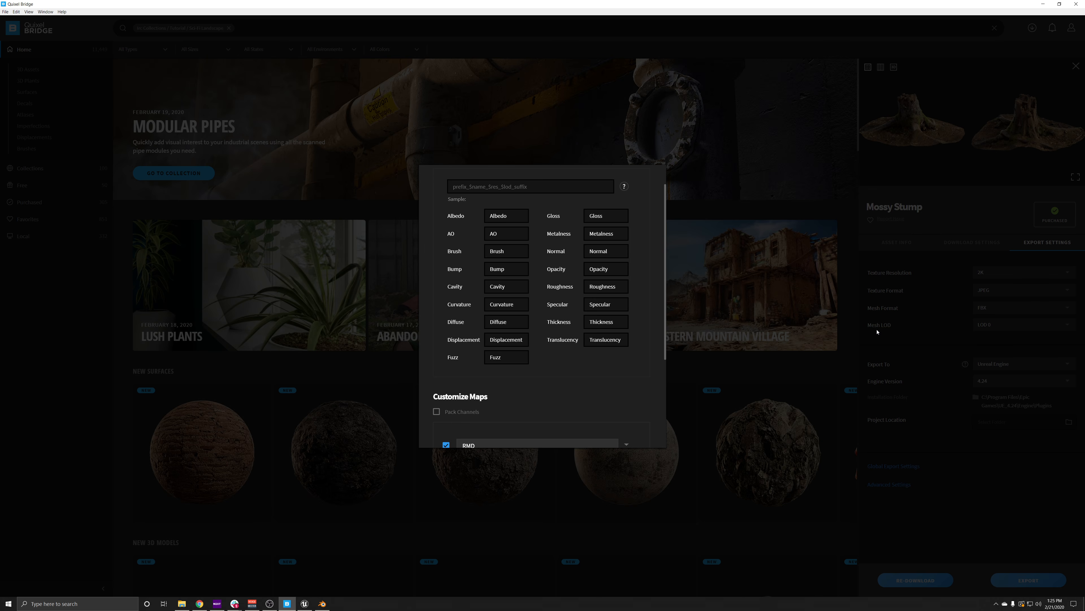
pyautogui.scroll(-5, 634, 365)
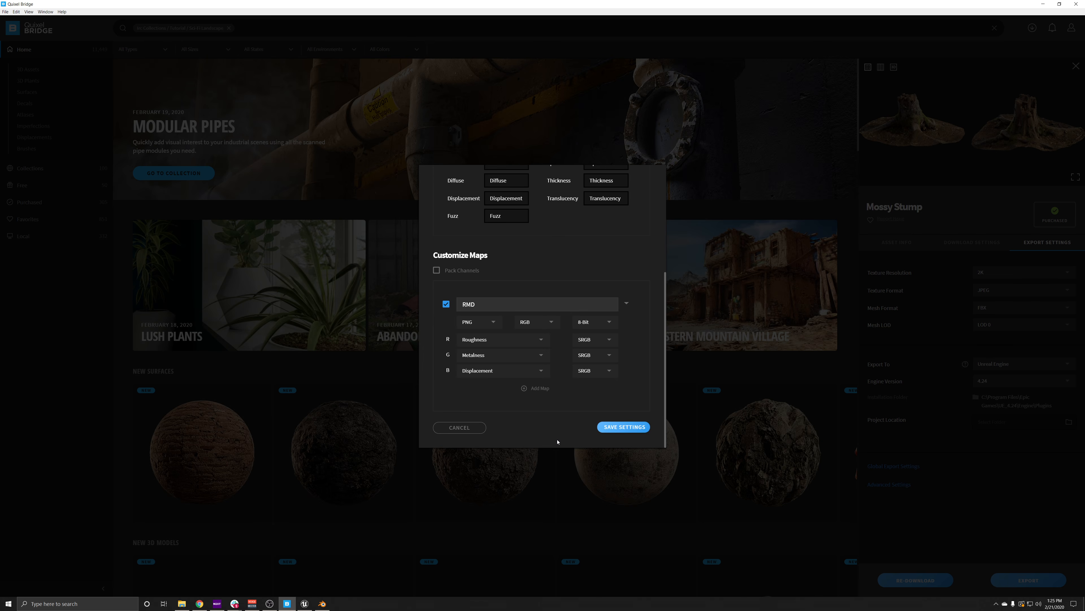
pyautogui.click(460, 430)
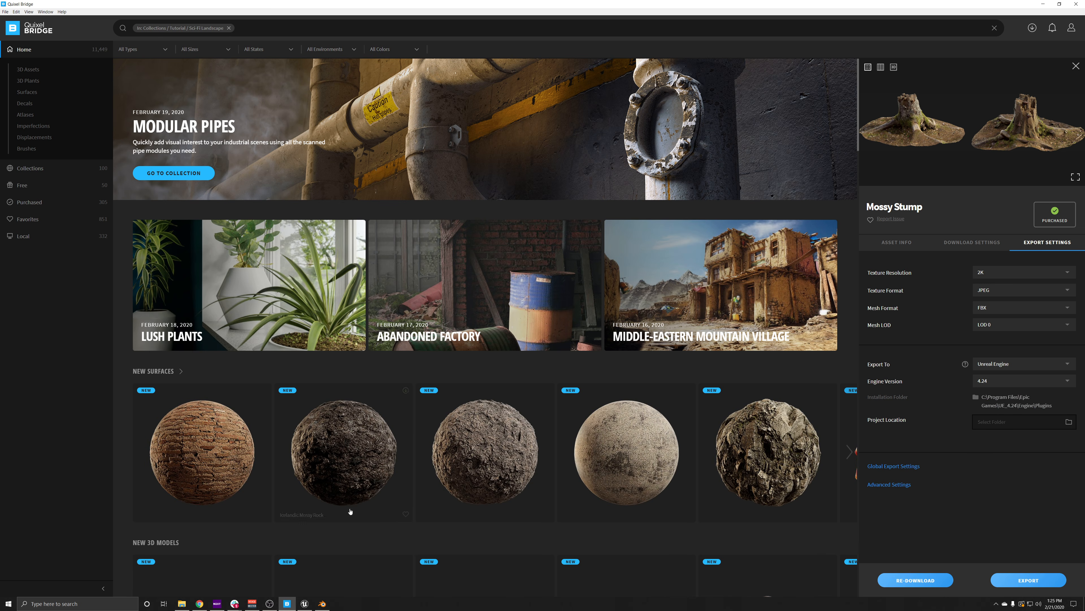
# Export the Mossy Stump with 2K JPEG textures and FBX mesh to Unreal Engine 4.24, and switch to the Unreal Editor.
pyautogui.click(304, 603)
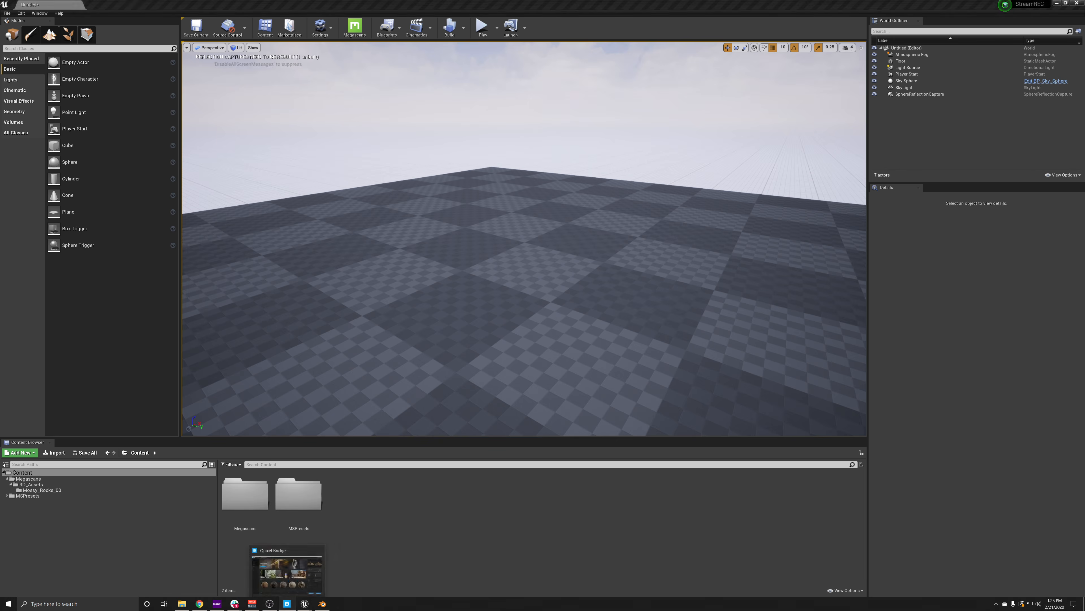
pyautogui.click(286, 603)
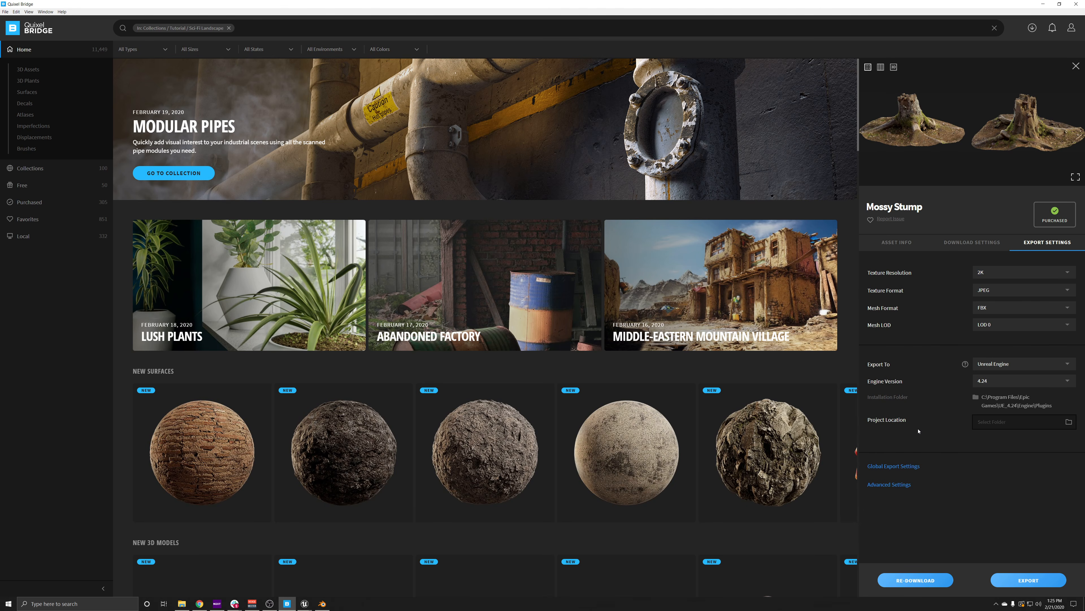
pyautogui.click(1036, 580)
pyautogui.click(267, 575)
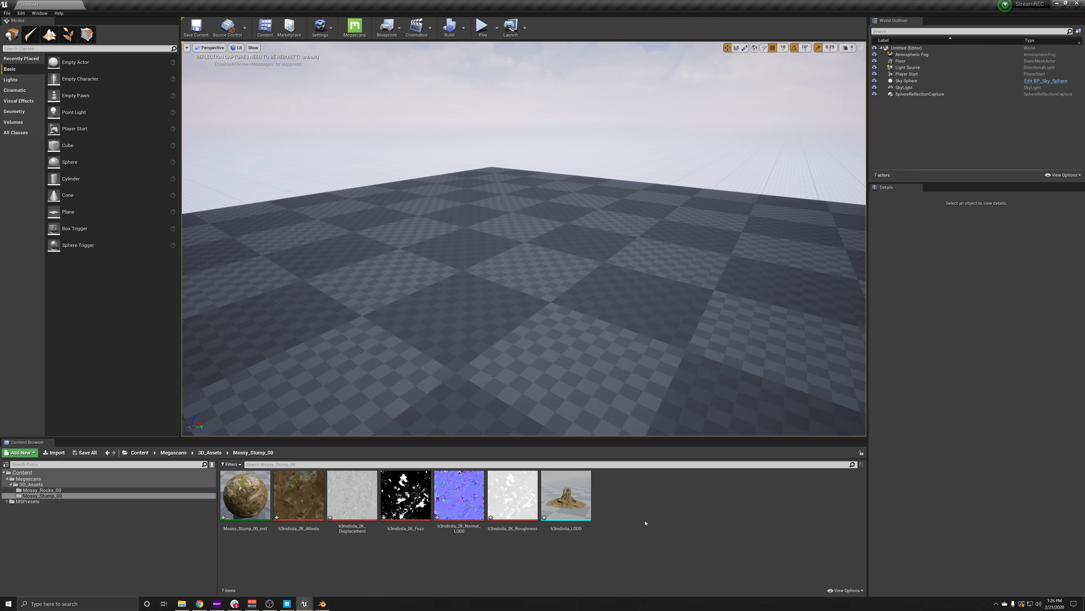
# Place the Mossy Stump LOD0 static mesh from the Mossy_Stump_00 folder onto the checkered floor of the level.
pyautogui.moveTo(563, 491)
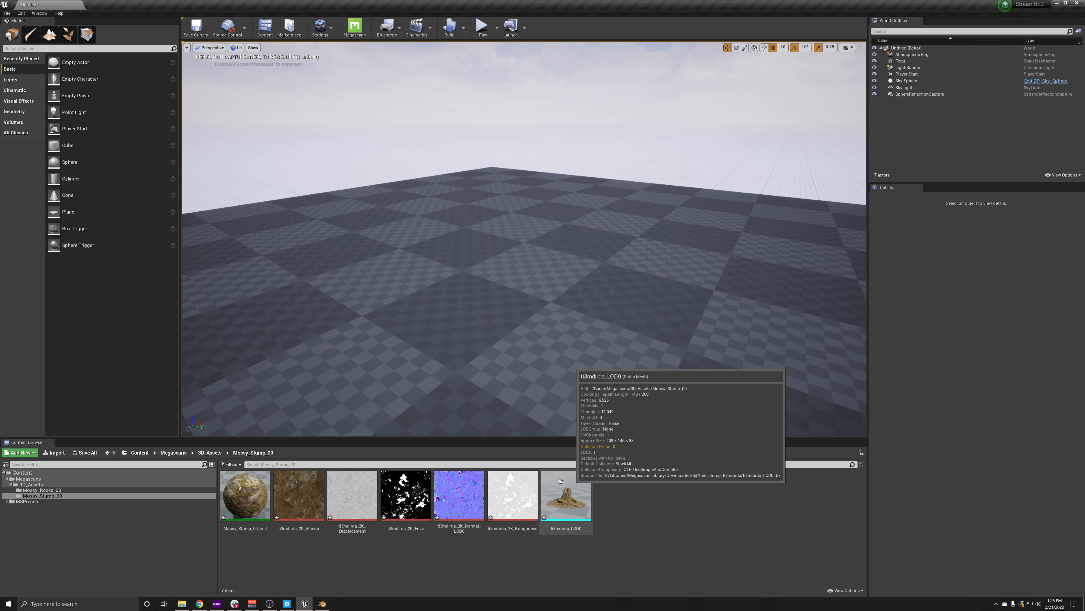
pyautogui.moveTo(459, 479)
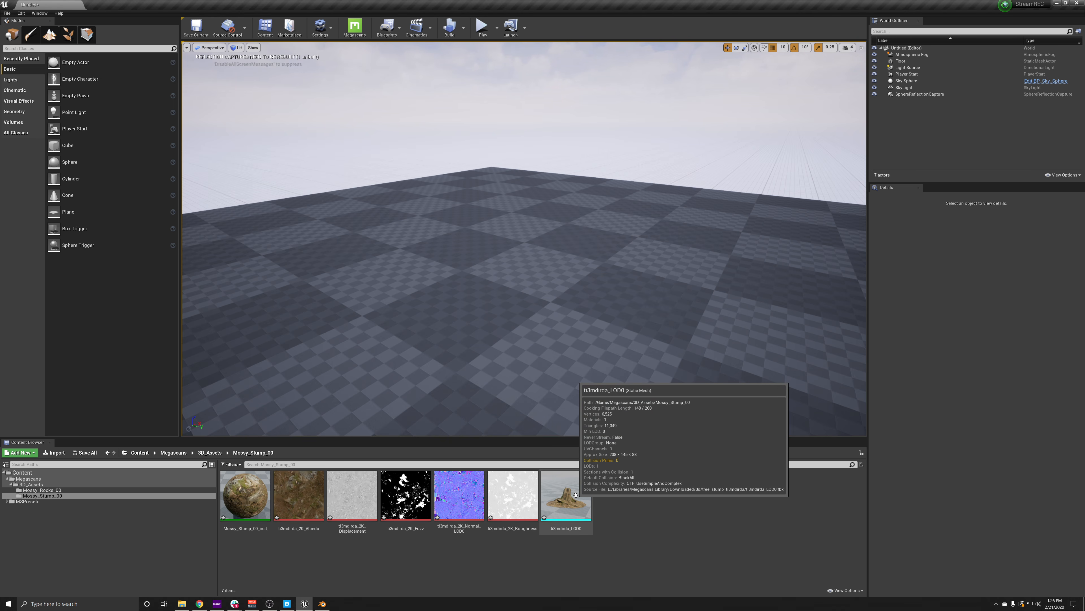
pyautogui.moveTo(561, 501); pyautogui.dragTo(498, 278)
pyautogui.moveTo(498, 278); pyautogui.dragTo(585, 344, button='right')
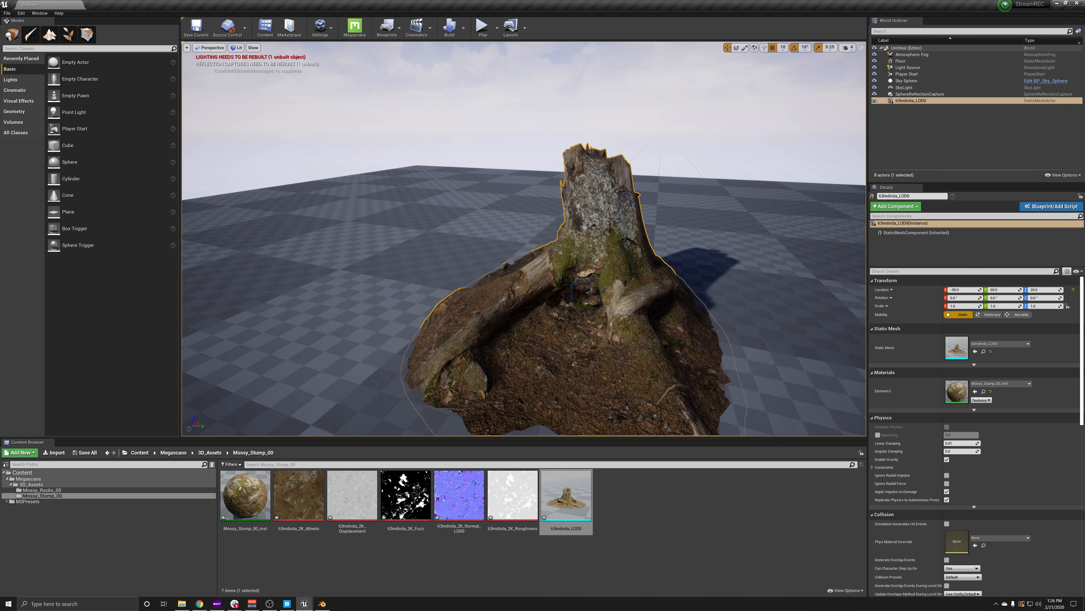
pyautogui.scroll(2, 646, 315)
pyautogui.scroll(3, 641, 325)
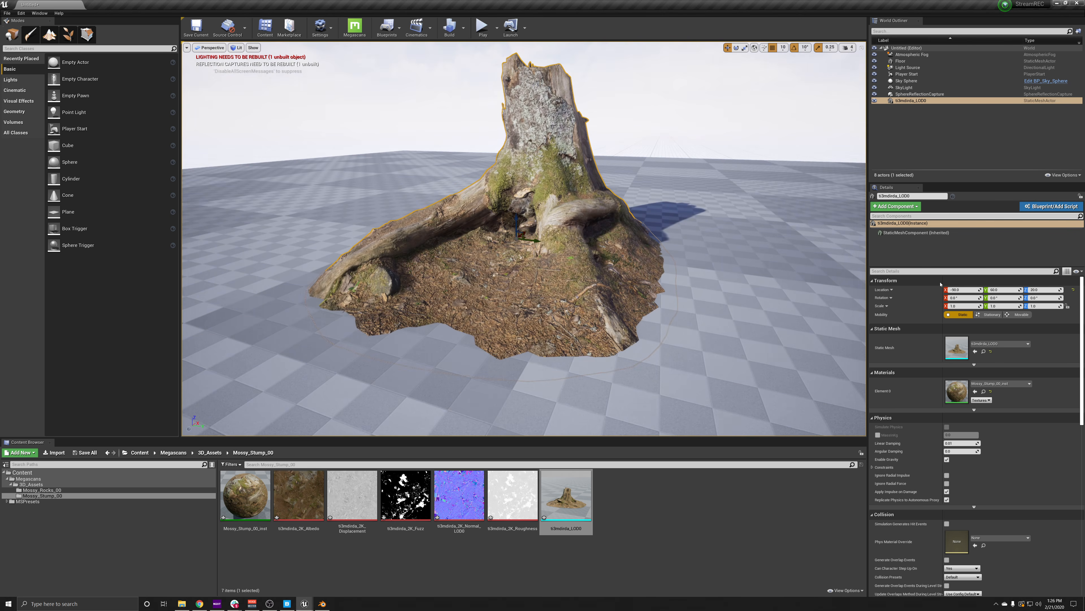
pyautogui.scroll(-2, 1002, 382)
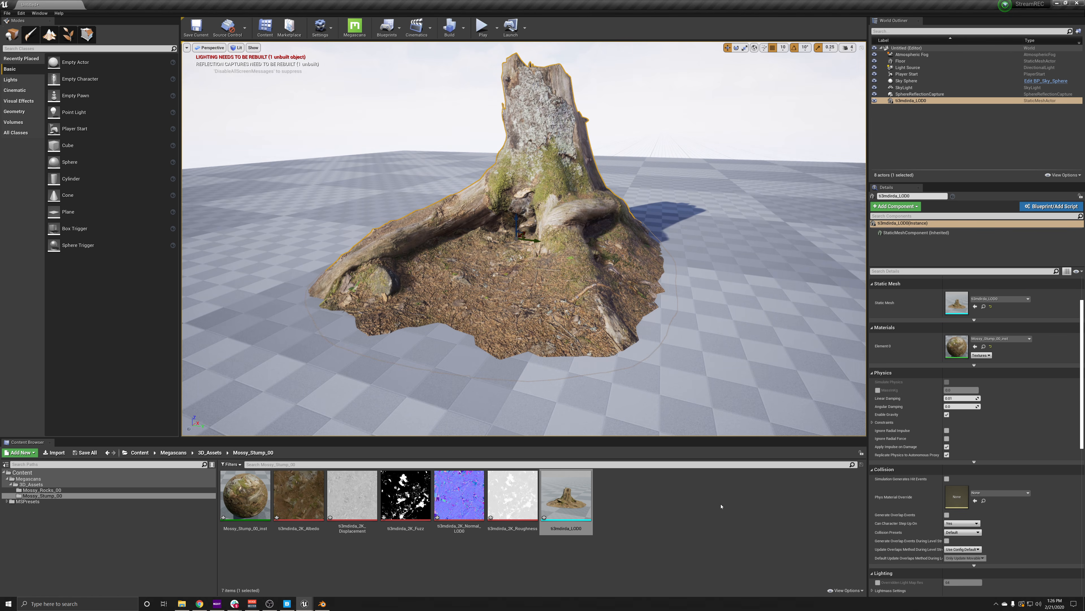
pyautogui.scroll(2, 658, 430)
pyautogui.scroll(-5, 717, 257)
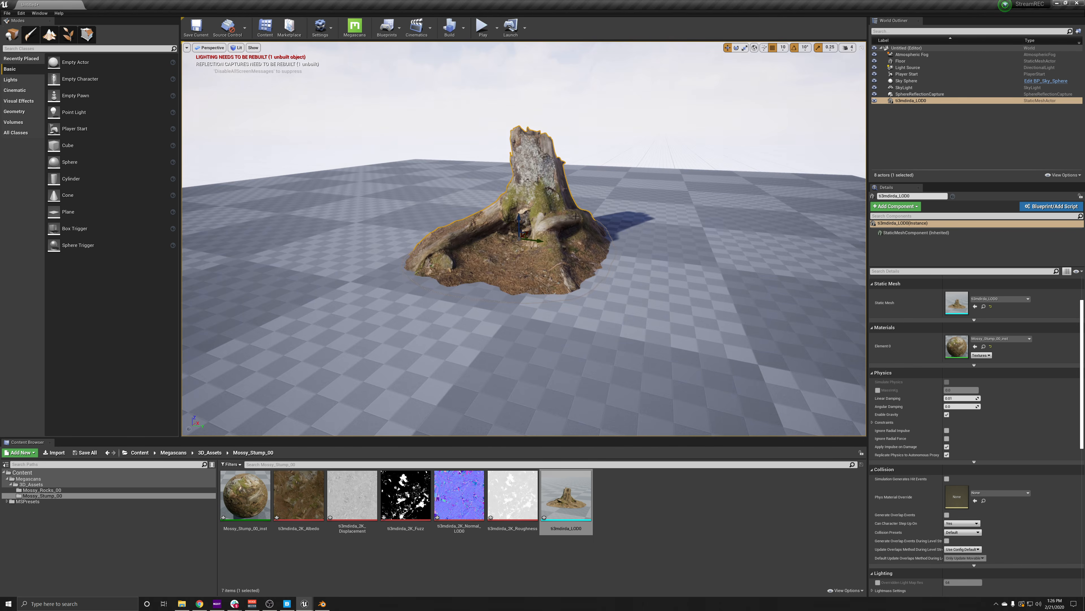
pyautogui.scroll(3, 770, 63)
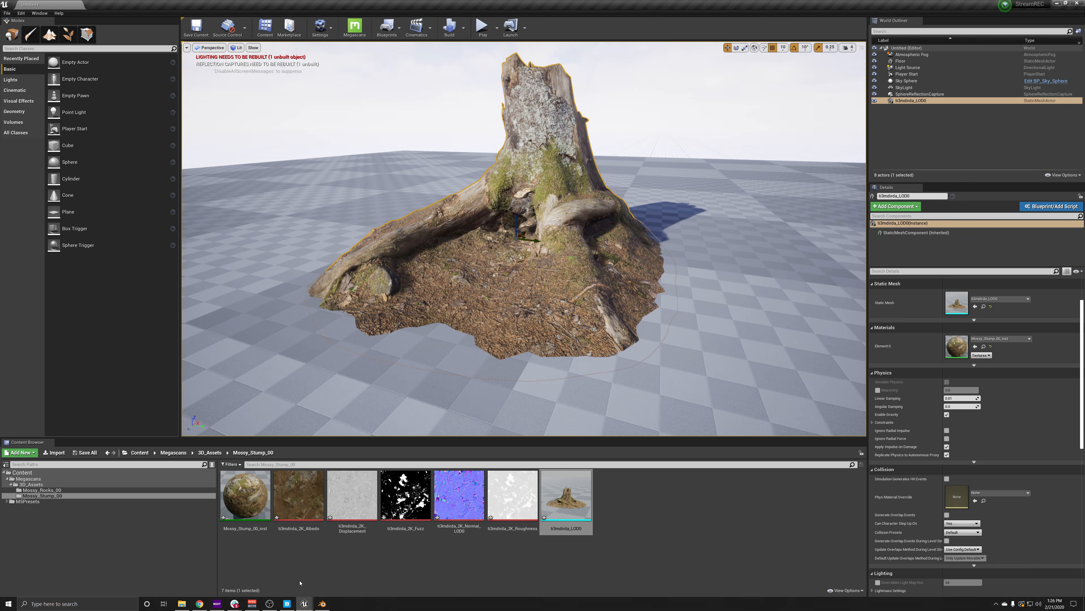
# Switch to Quixel Bridge and open the Sci-Fi Landscape collection among the Tutorial collections.
pyautogui.click(287, 603)
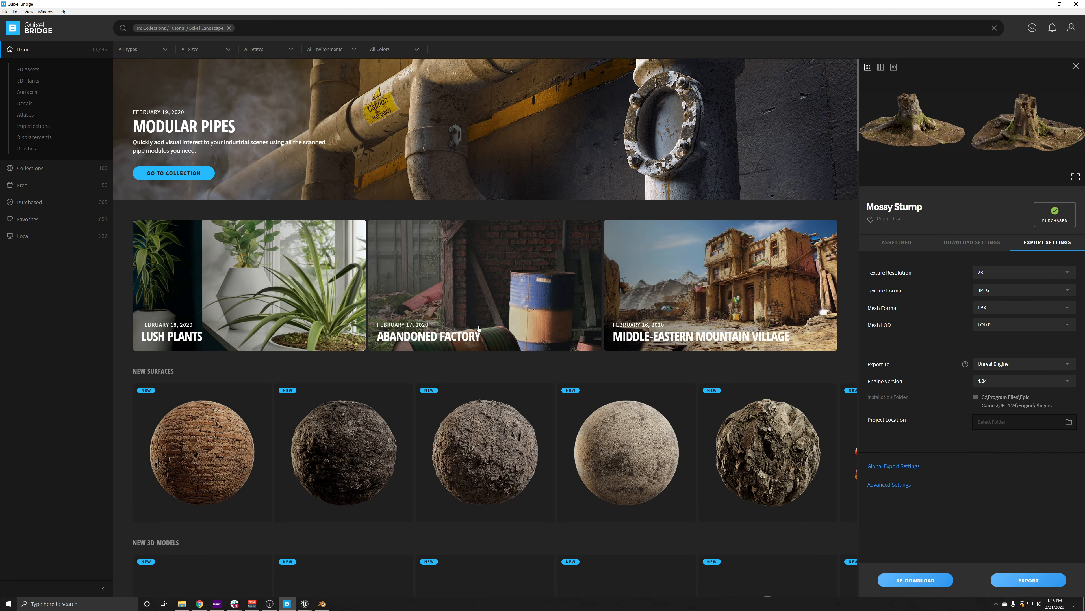
pyautogui.click(35, 171)
pyautogui.click(33, 133)
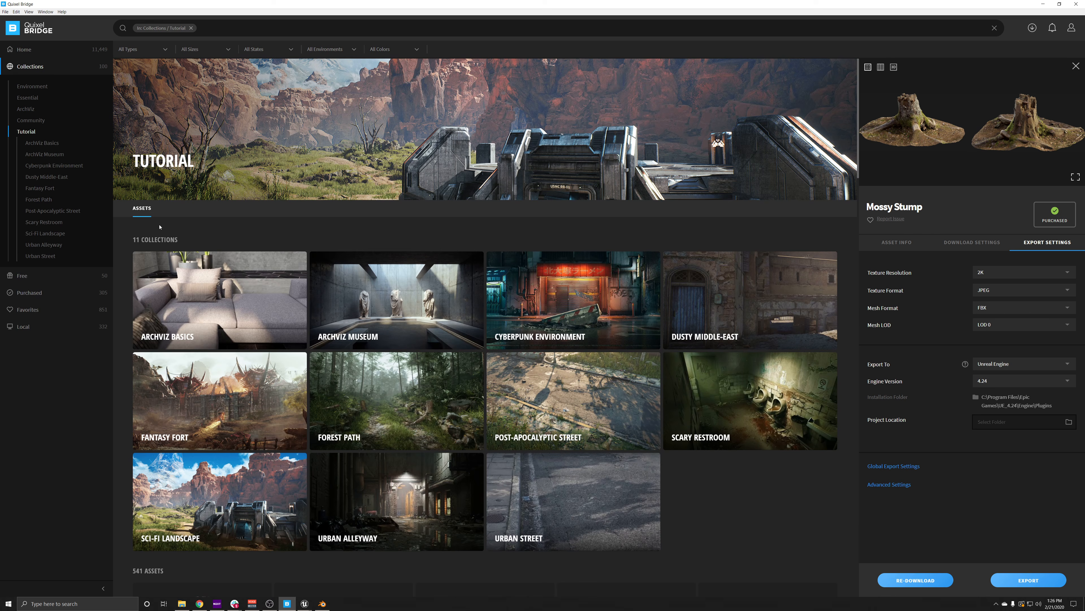
pyautogui.click(239, 485)
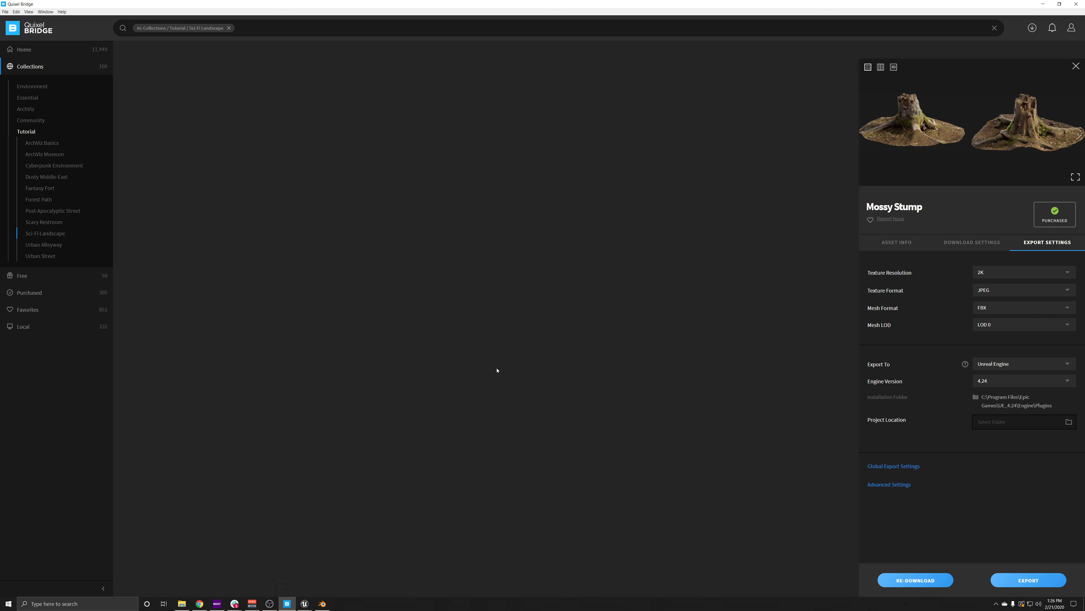
# Find the Mossy Rock in the Sci-Fi Landscape assets and download it with 2K textures, FBX mesh format and LOD 0.
pyautogui.scroll(-12, 627, 307)
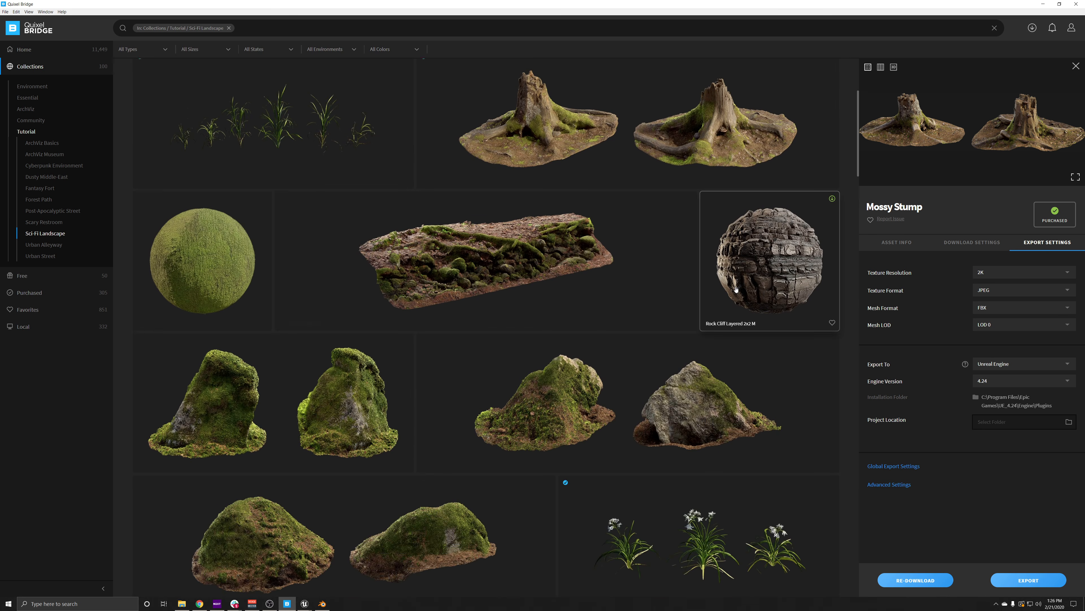
pyautogui.scroll(-10, 570, 320)
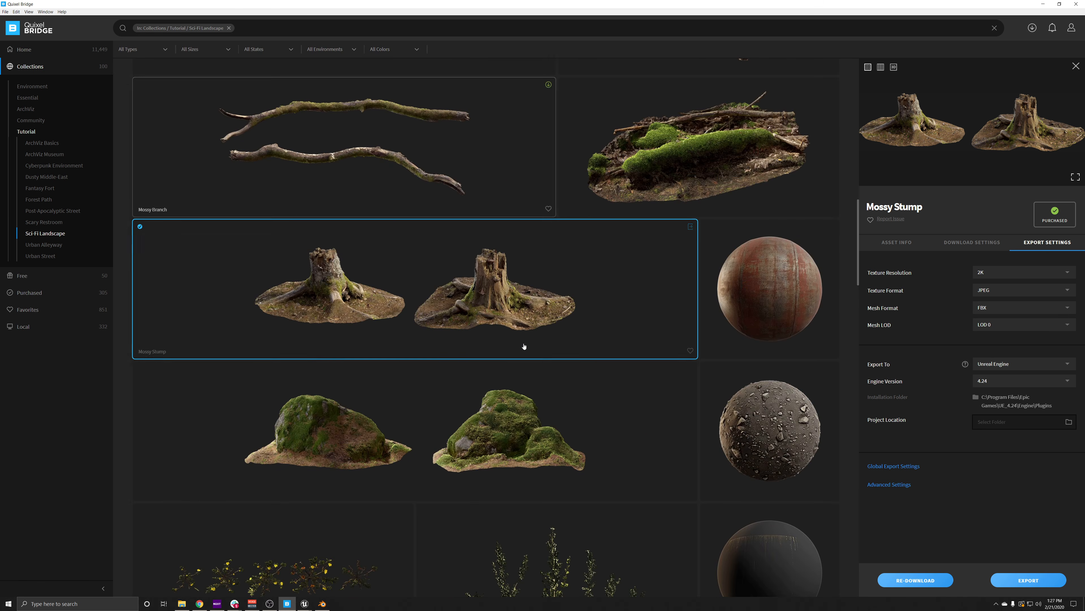
pyautogui.scroll(-4, 400, 235)
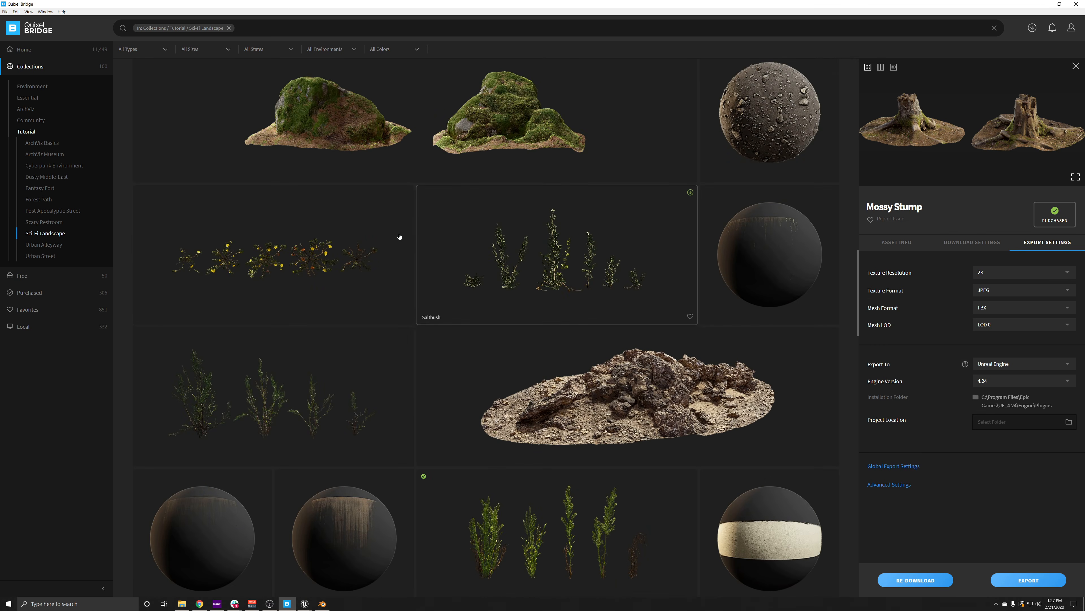
pyautogui.scroll(12, 484, 279)
pyautogui.scroll(2, 430, 266)
pyautogui.click(280, 367)
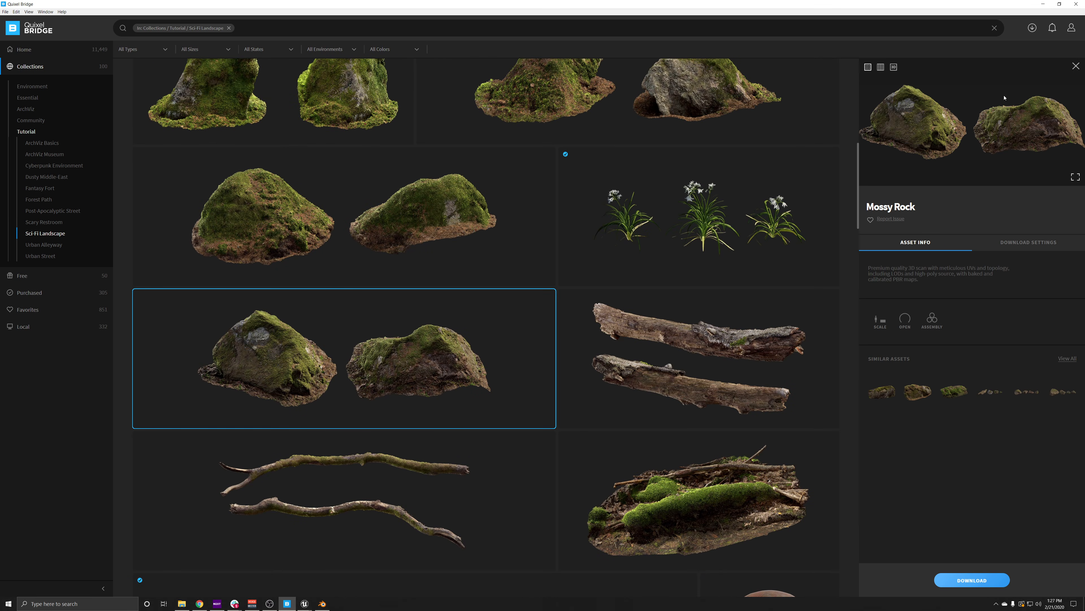
pyautogui.click(1036, 249)
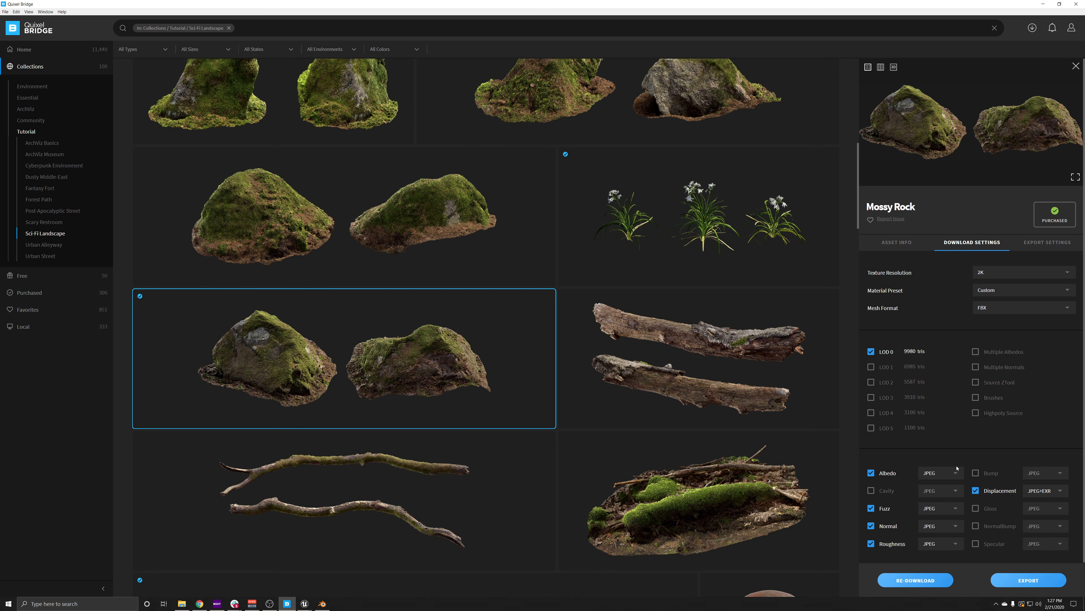
# Review the Mossy Rock's download and export settings and the global export settings for 3D models.
pyautogui.scroll(-2, 991, 387)
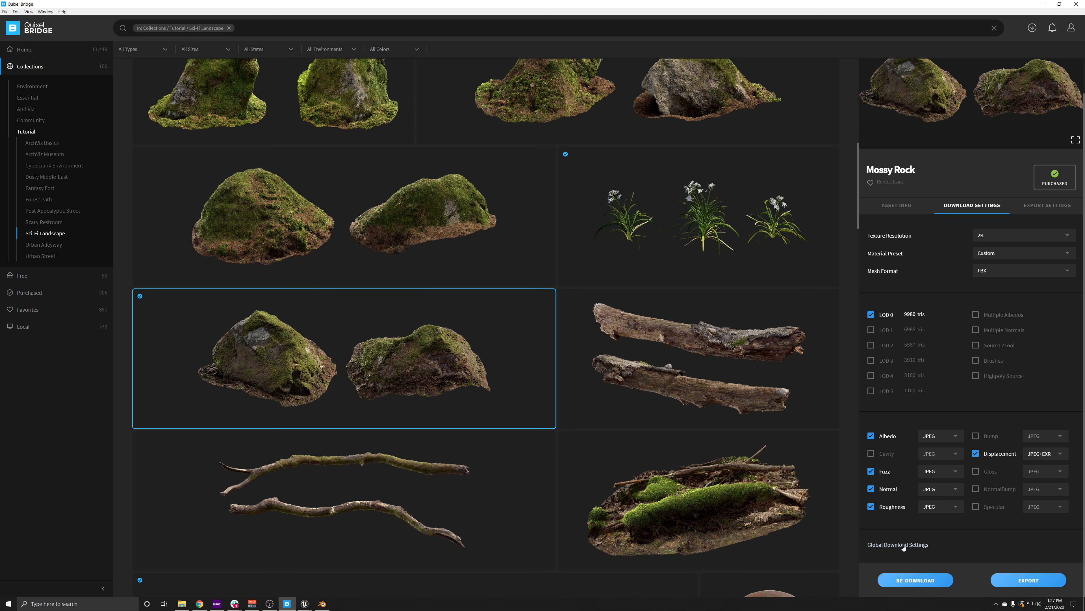
pyautogui.click(1047, 205)
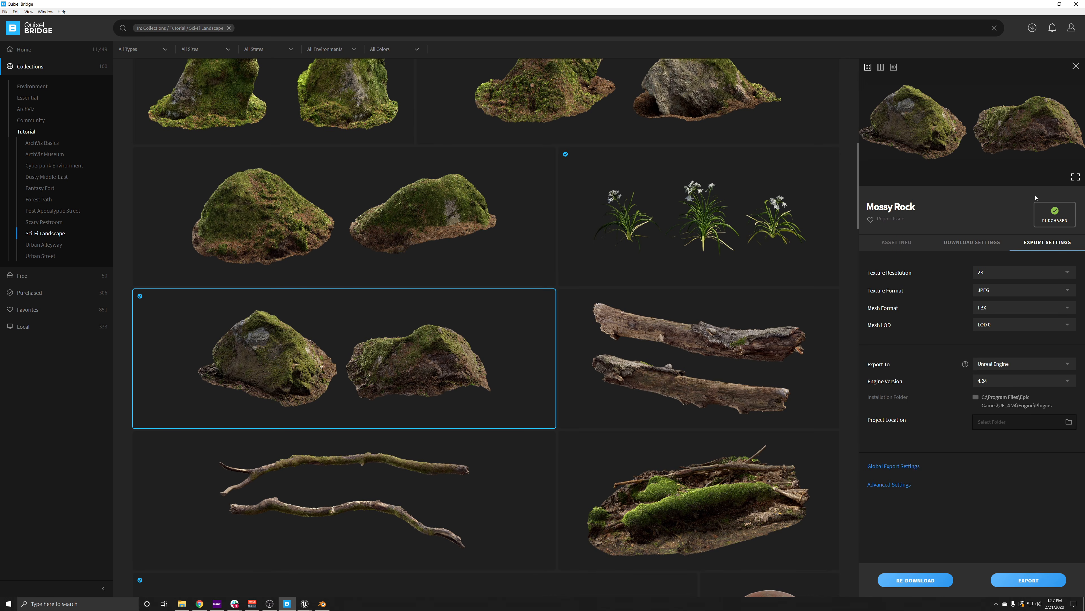
pyautogui.click(896, 466)
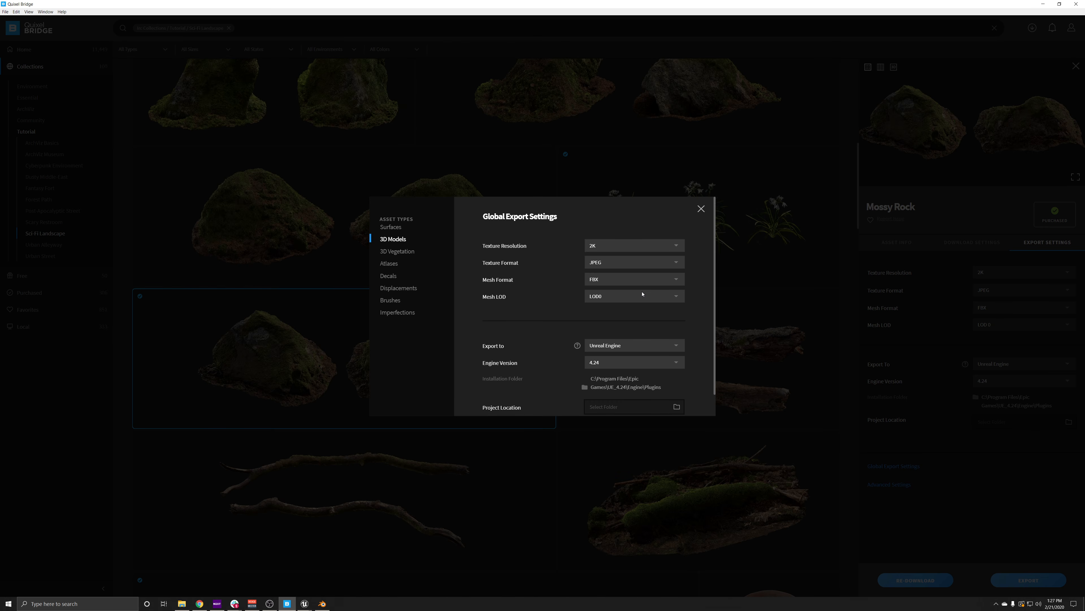
pyautogui.click(701, 208)
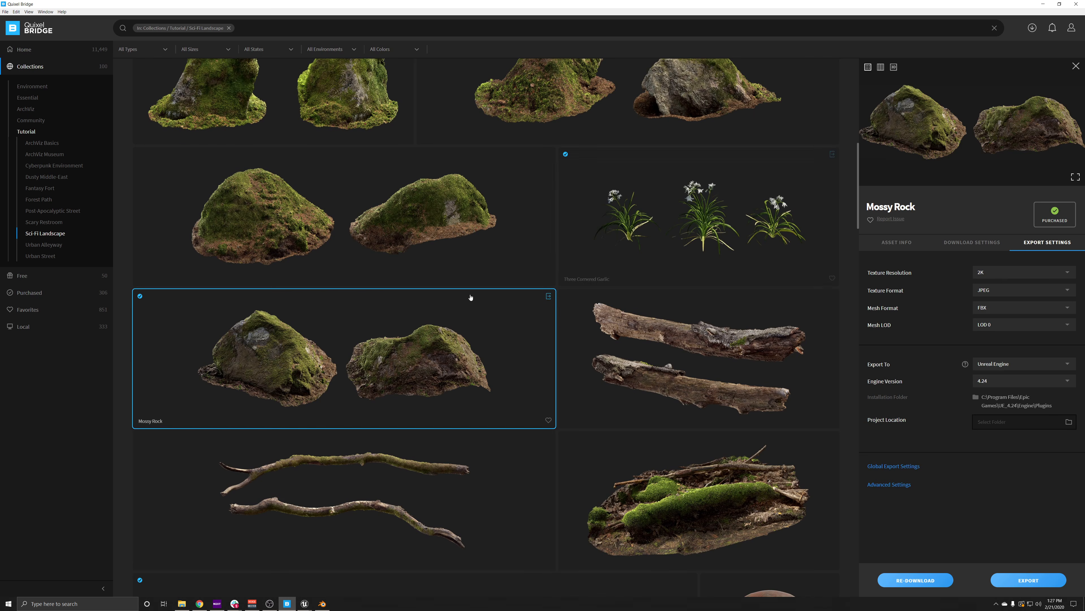
# Preview the neighbouring mossy rock, Three Cornered Garlic and Birch Log assets in turn.
pyautogui.click(388, 195)
pyautogui.click(688, 209)
pyautogui.click(607, 326)
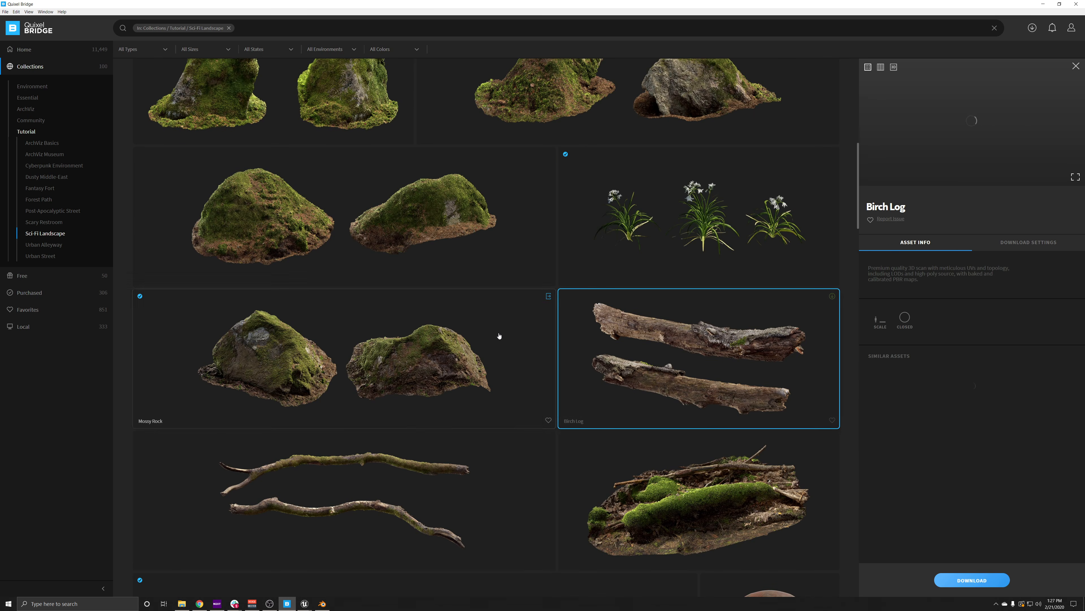
# Check the Mossy Rock's export settings, close its details and export it to Unreal Engine directly from its thumbnail.
pyautogui.click(492, 338)
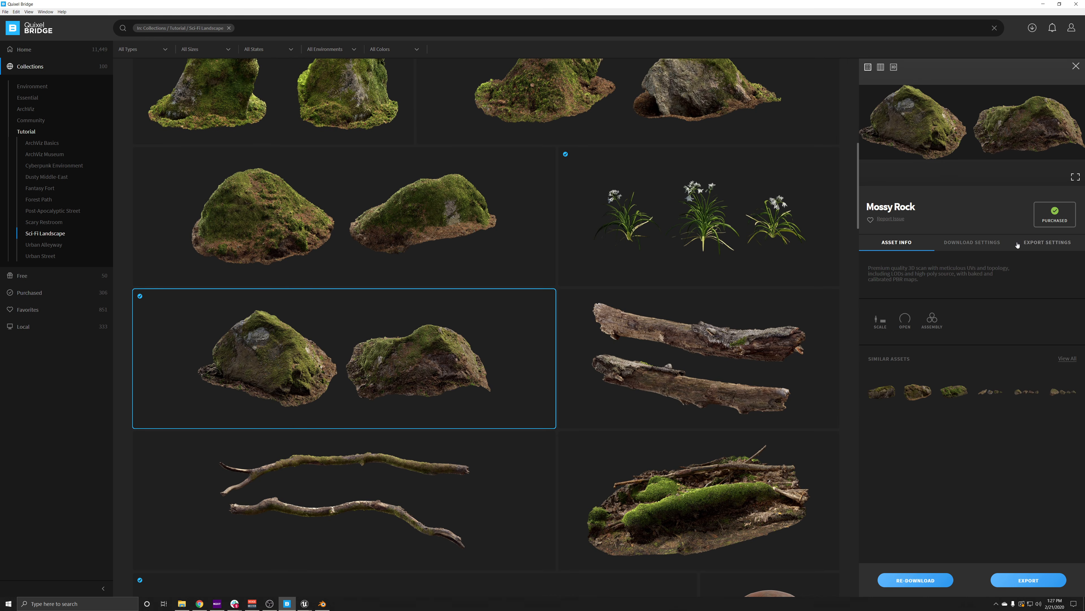
pyautogui.click(1038, 246)
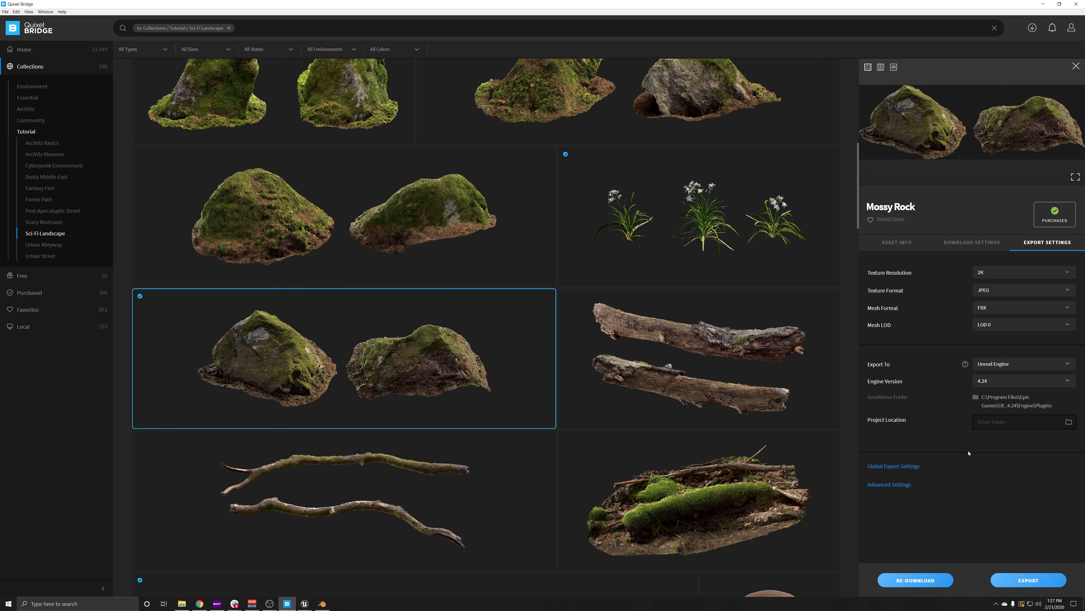
pyautogui.click(1075, 66)
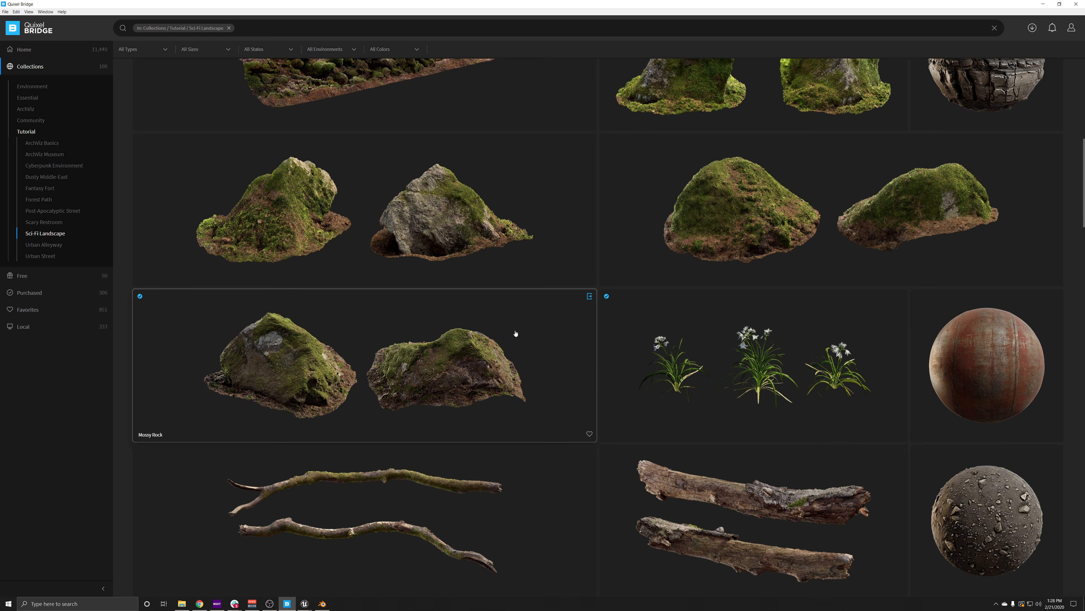
pyautogui.click(590, 297)
# Select the Mossy Rock and the Mossy Stump together in the Sci-Fi Landscape collection.
pyautogui.click(414, 354)
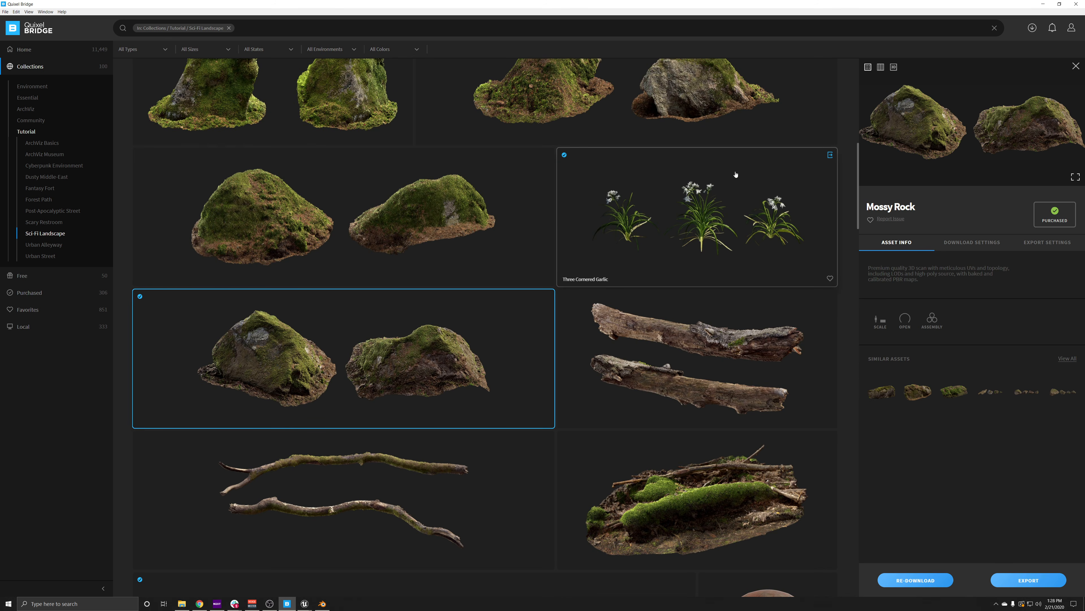
pyautogui.scroll(8, 650, 254)
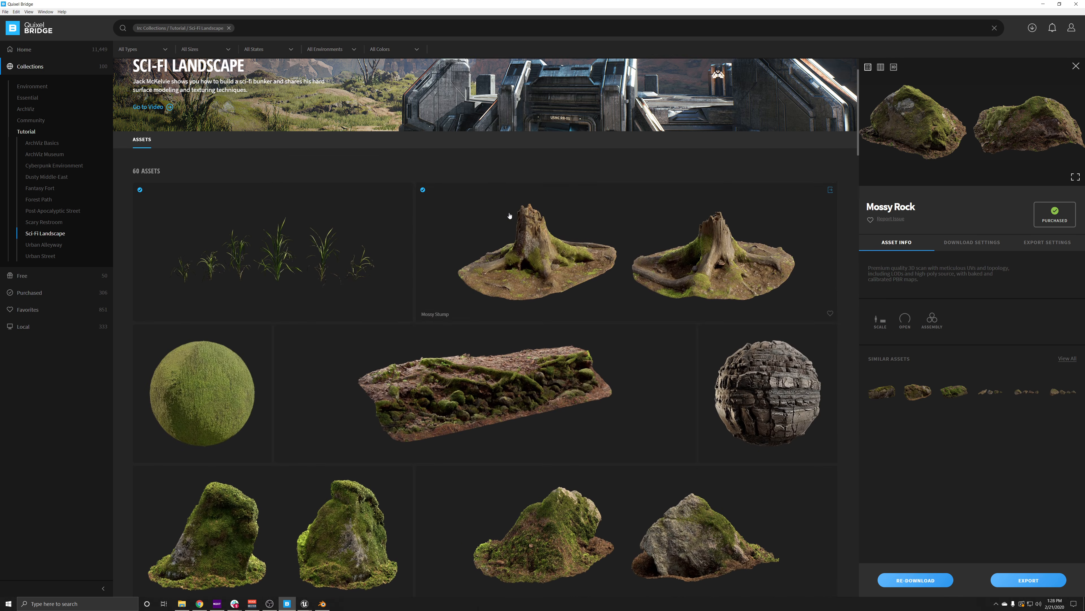
pyautogui.keyDown('ctrl'); pyautogui.click(581, 247); pyautogui.keyUp('ctrl')
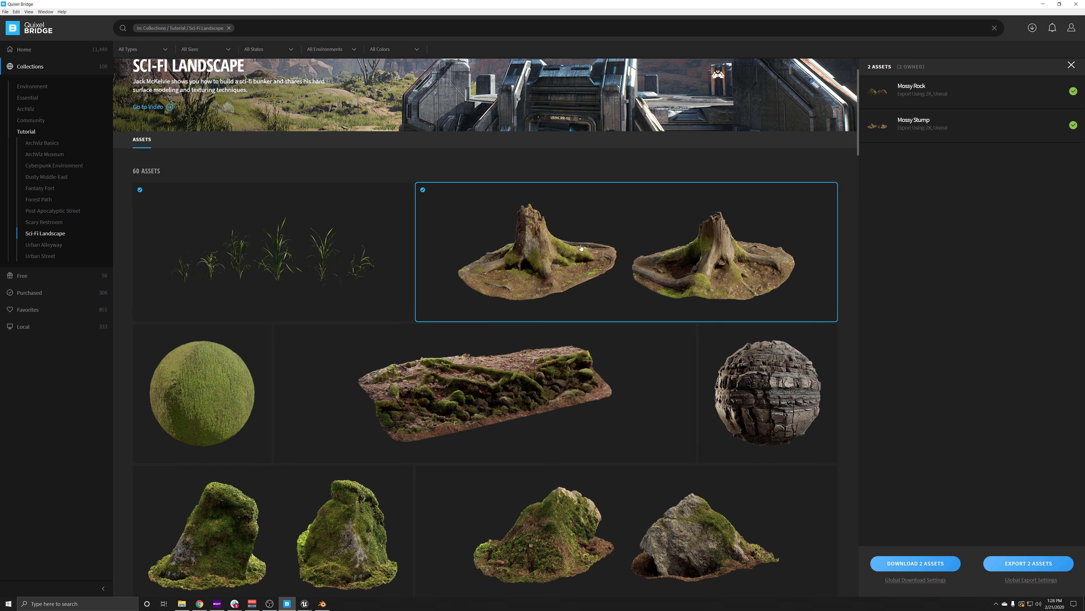
pyautogui.scroll(-2, 568, 241)
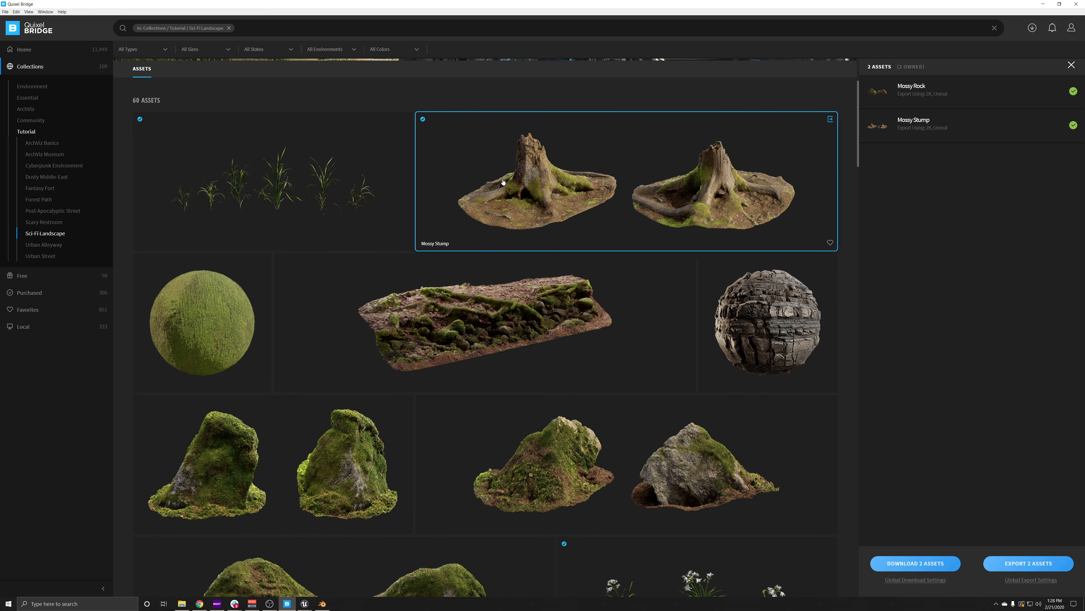
pyautogui.scroll(-4, 516, 236)
pyautogui.scroll(4, 521, 238)
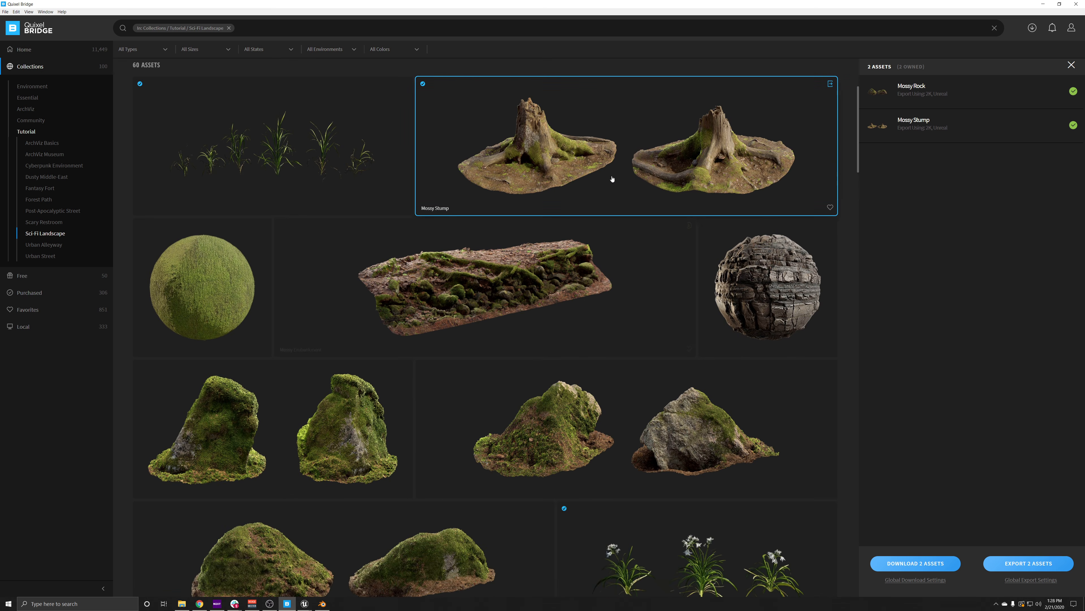
# Add the Mossy Embankment, Rock Cliff Layered 2x2 M, Velvet Grass, Forest Moss and upright Mossy Rock to the selection, and clear the whole selection.
pyautogui.scroll(-3, 513, 256)
pyautogui.scroll(-3, 512, 257)
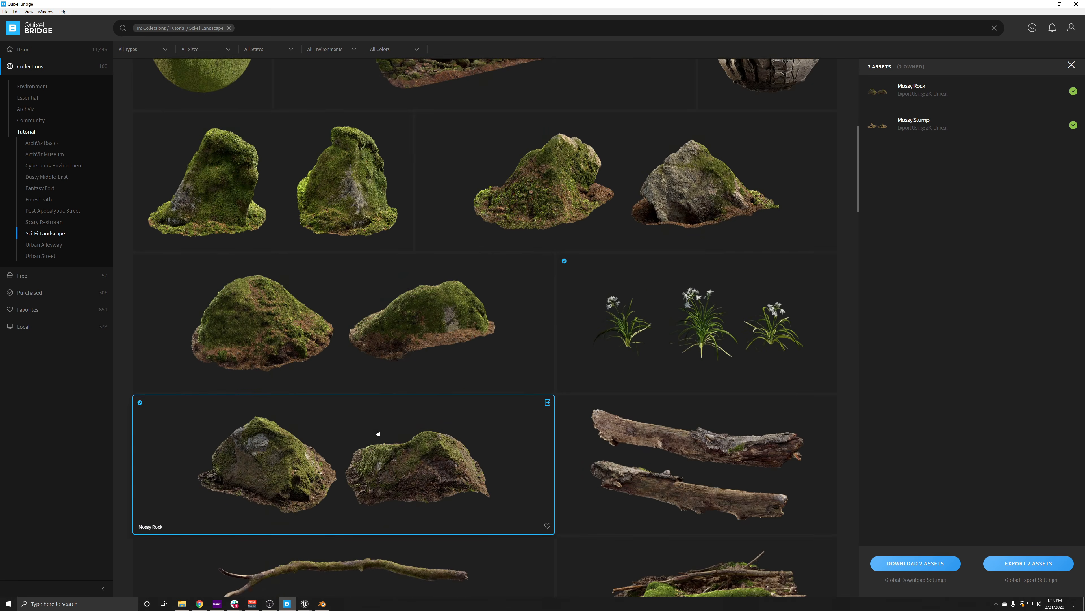
pyautogui.scroll(6, 387, 436)
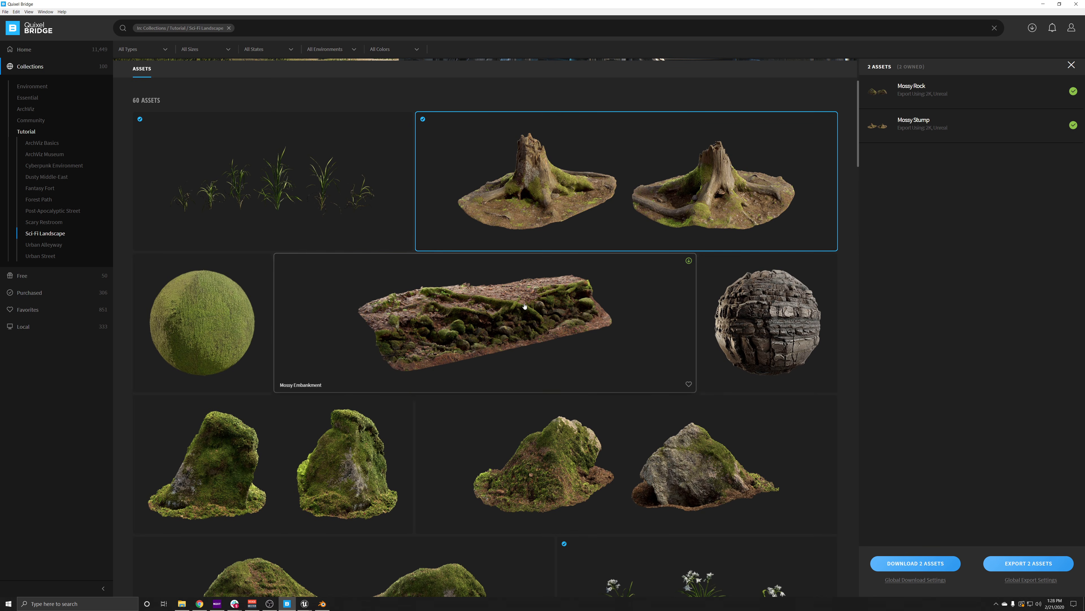
pyautogui.keyDown('ctrl'); pyautogui.click(599, 316); pyautogui.keyUp('ctrl')
pyautogui.keyDown('ctrl'); pyautogui.click(765, 321); pyautogui.keyUp('ctrl')
pyautogui.keyDown('ctrl'); pyautogui.click(274, 180); pyautogui.keyUp('ctrl')
pyautogui.keyDown('ctrl'); pyautogui.click(221, 296); pyautogui.keyUp('ctrl')
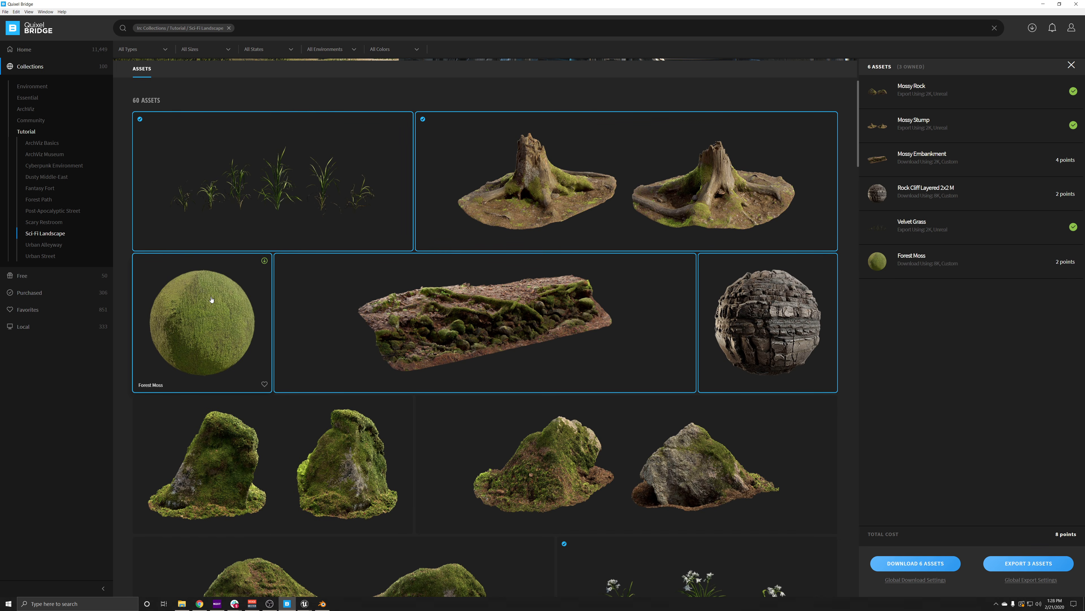
pyautogui.keyDown('ctrl'); pyautogui.click(327, 412); pyautogui.keyUp('ctrl')
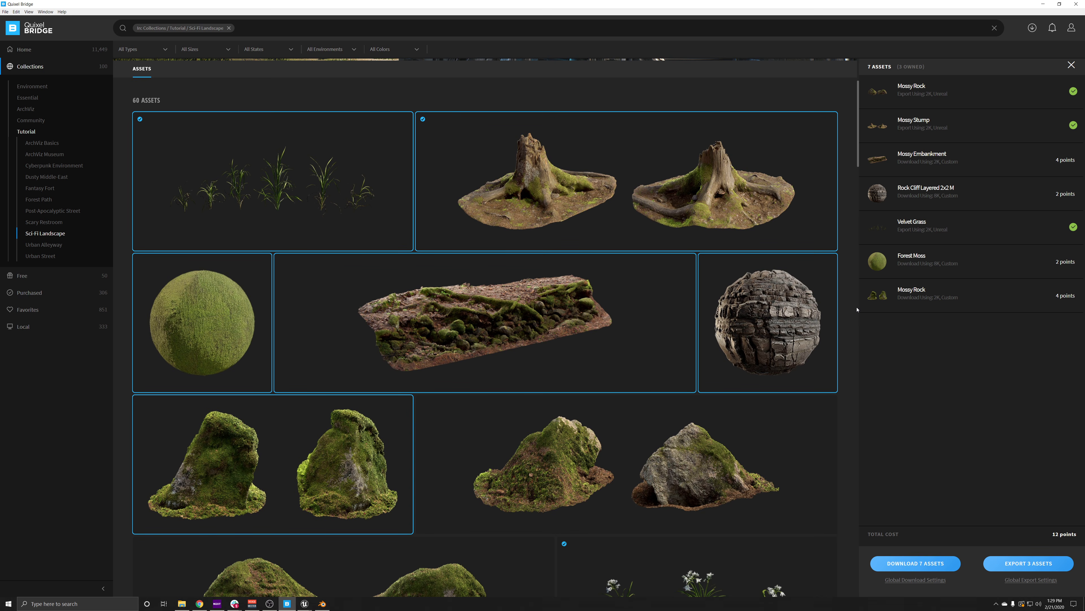
pyautogui.click(1071, 66)
# Export the already downloaded Mossy Rock to Unreal Engine directly from its thumbnail in the Sci-Fi Landscape collection.
pyautogui.scroll(-8, 560, 322)
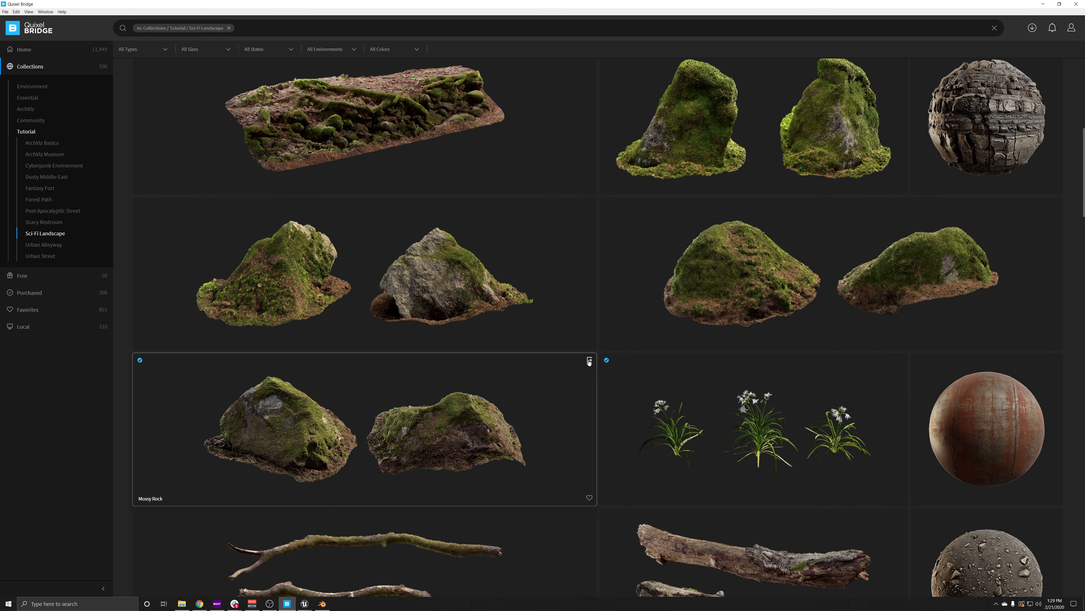
pyautogui.click(588, 360)
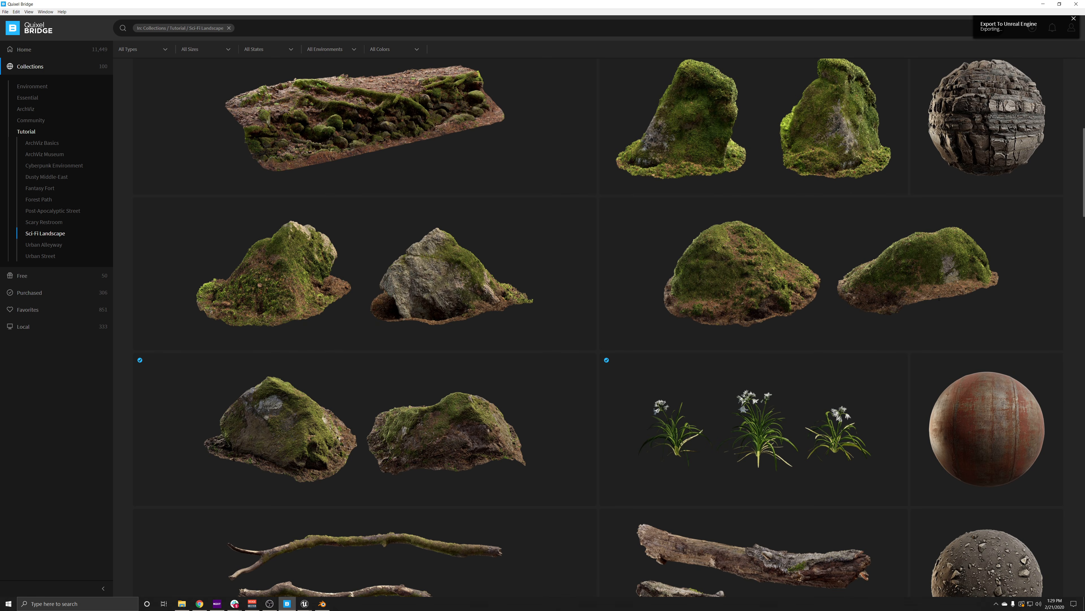
pyautogui.scroll(1, 939, 299)
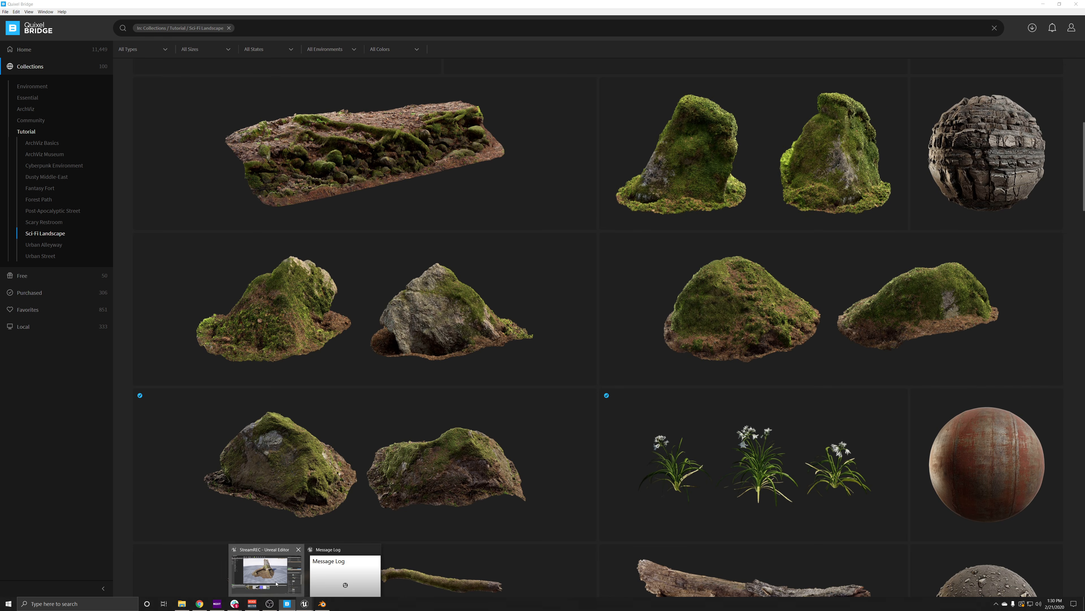
# Switch to the Unreal Editor and place the LOD0 static mesh from the Mossy_Rock_00 folder on the floor beside the stump.
pyautogui.click(266, 571)
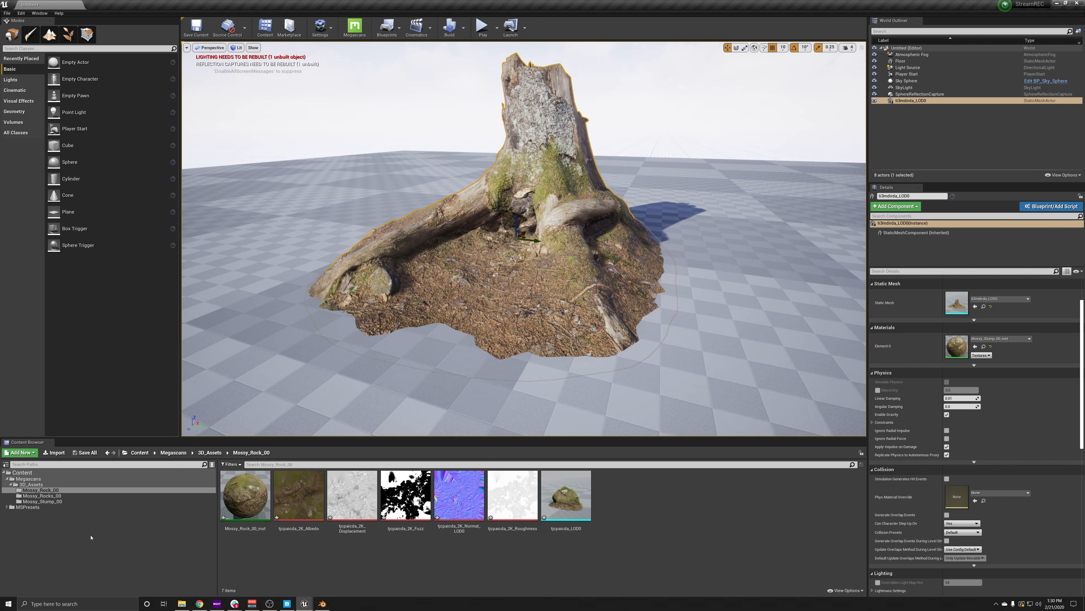
pyautogui.scroll(-6, 494, 361)
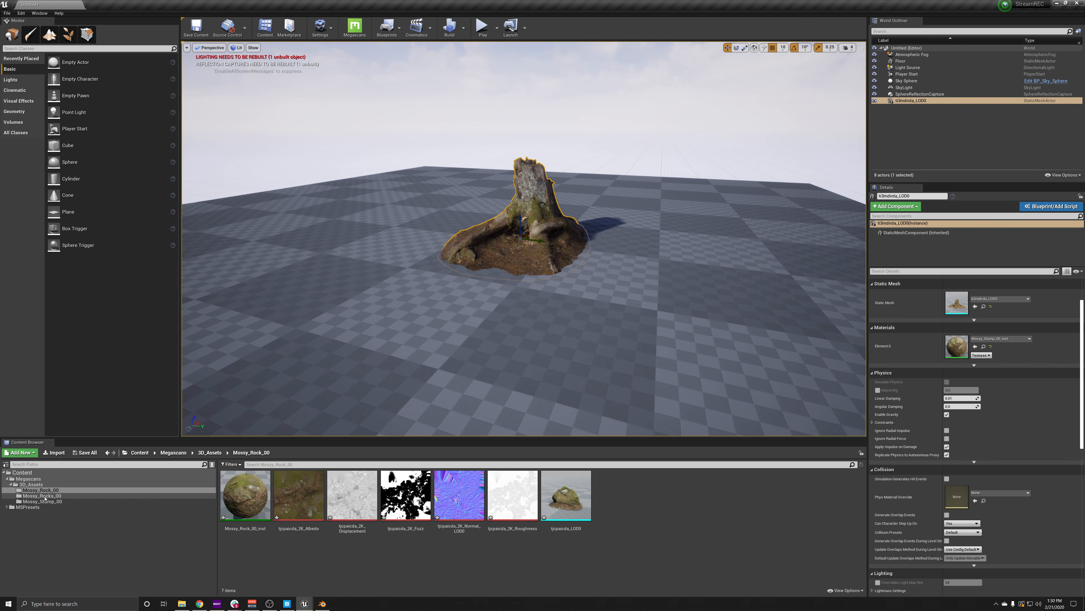
pyautogui.moveTo(566, 496); pyautogui.dragTo(707, 283)
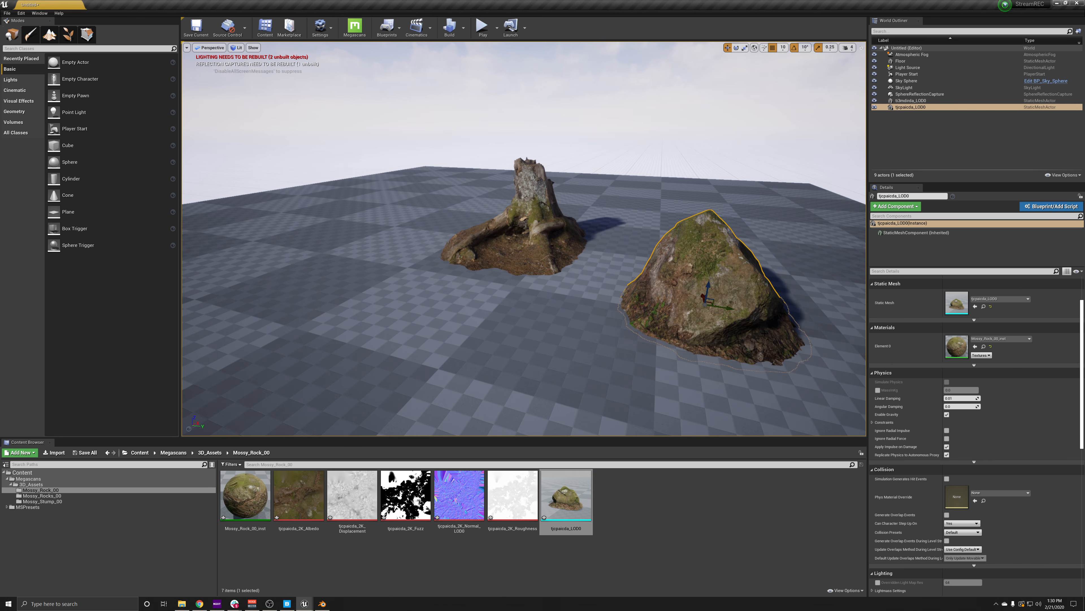
pyautogui.moveTo(707, 283); pyautogui.dragTo(787, 266, button='middle')
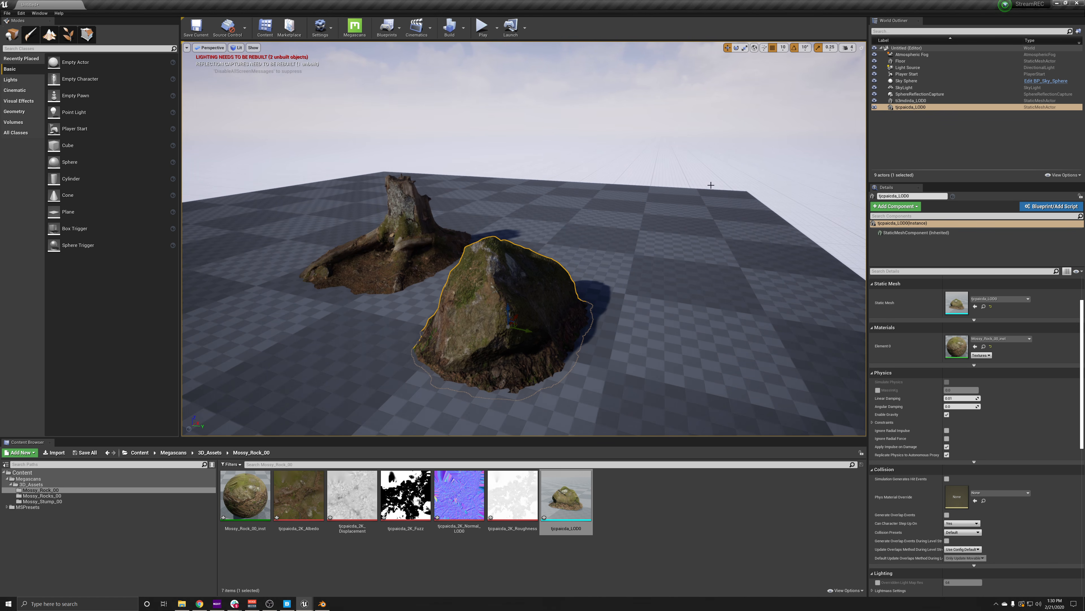
# Return to Quixel Bridge, select the Mossy Stump in the collection and display its export settings.
pyautogui.click(1057, 3)
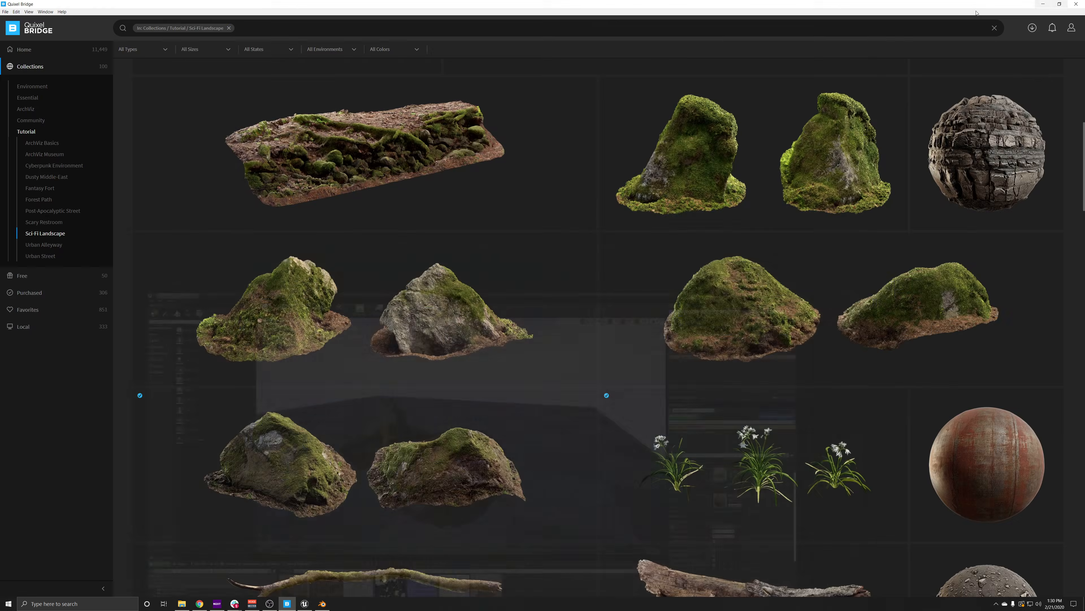
pyautogui.scroll(4, 448, 332)
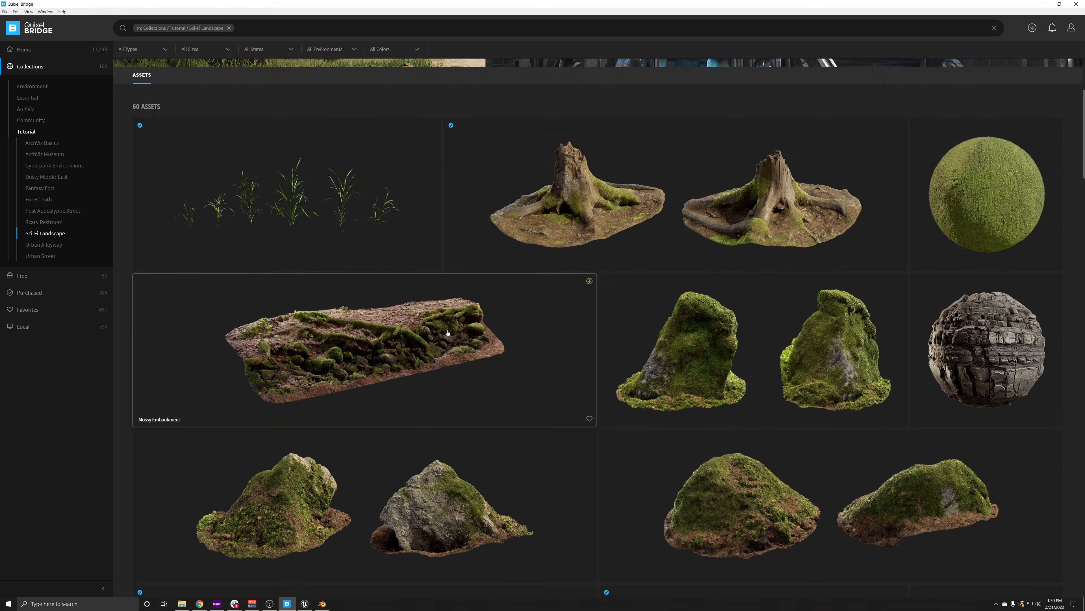
pyautogui.scroll(2, 448, 331)
pyautogui.scroll(3, 644, 267)
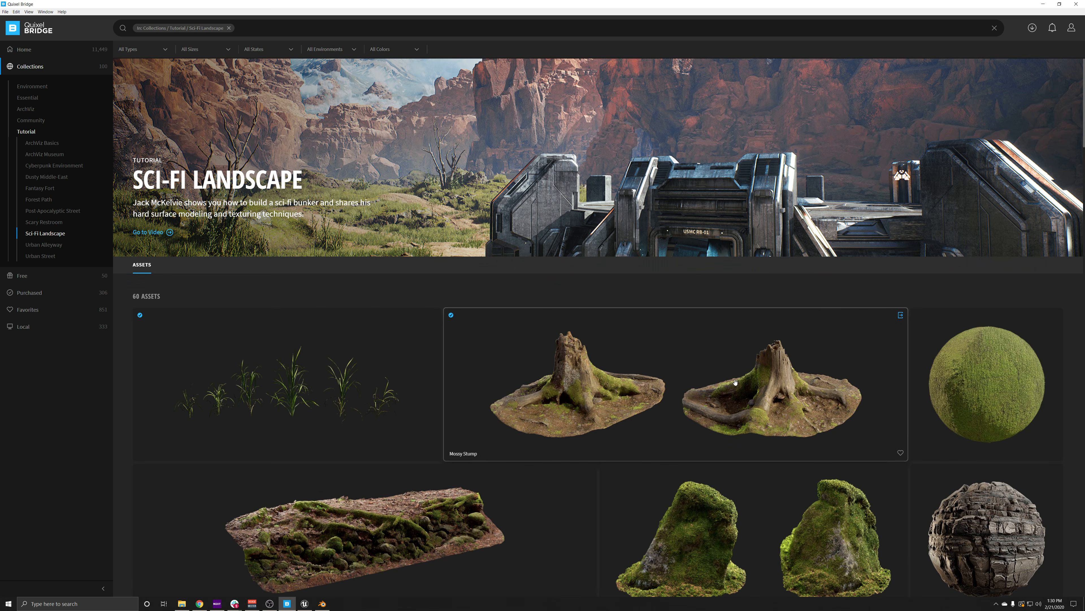
pyautogui.click(661, 387)
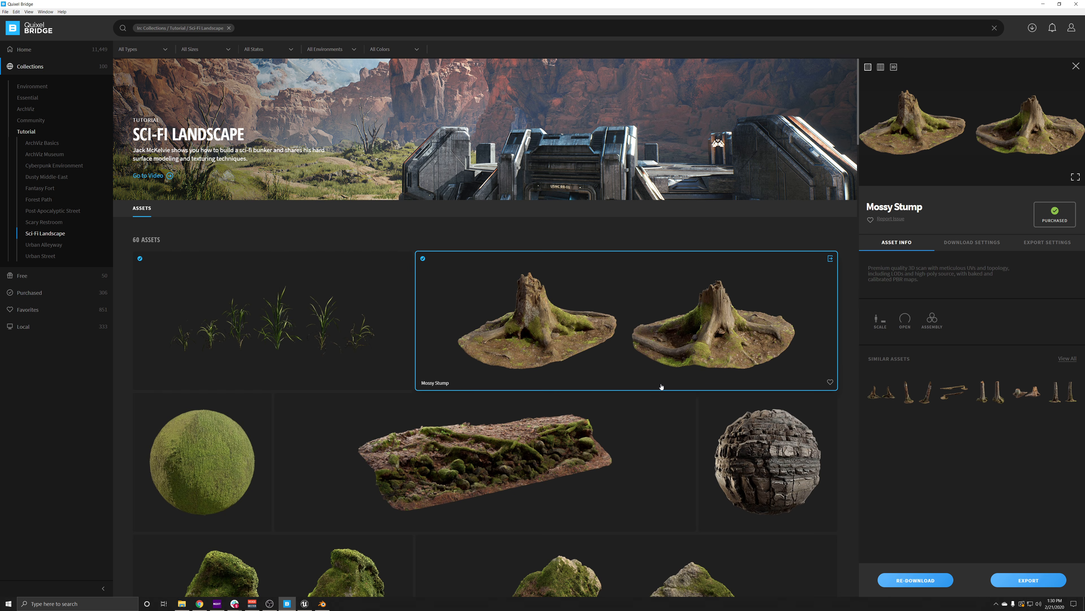
pyautogui.click(1049, 243)
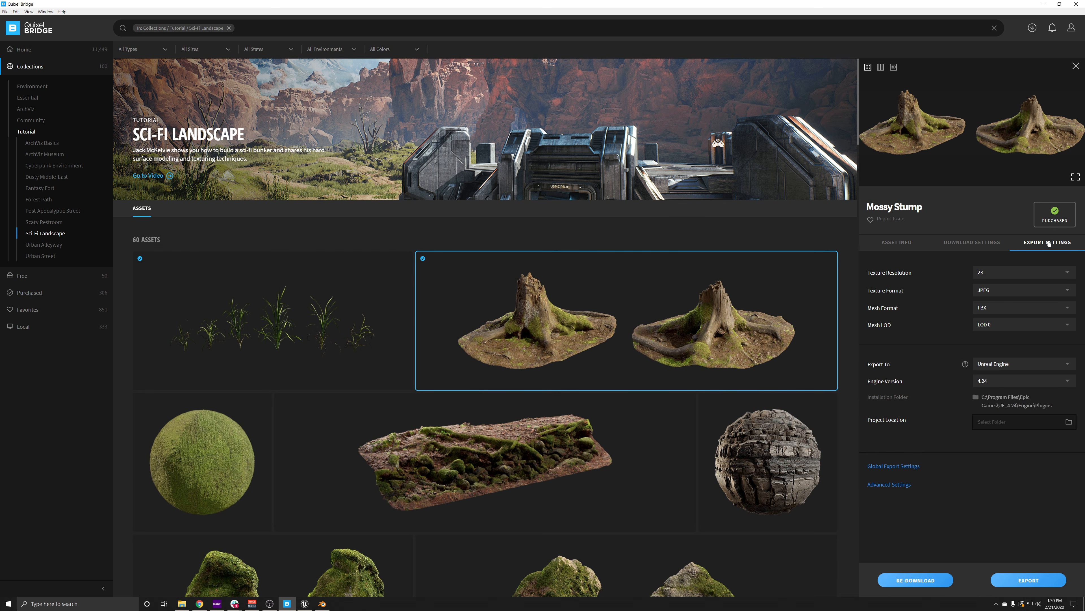
# Change the Mossy Stump's export target to Blender.
pyautogui.click(1064, 365)
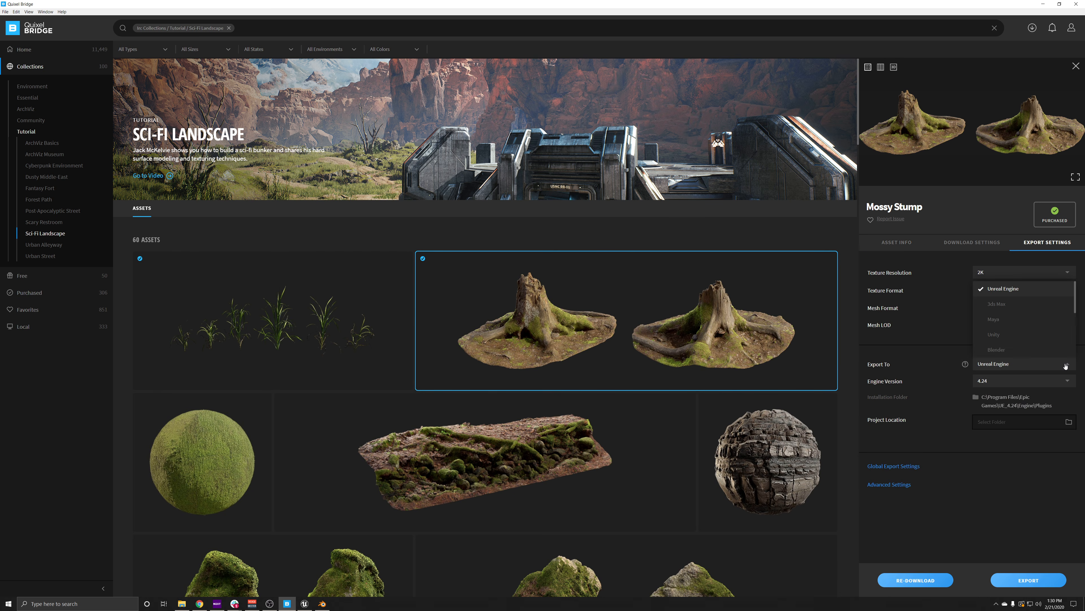
pyautogui.click(925, 365)
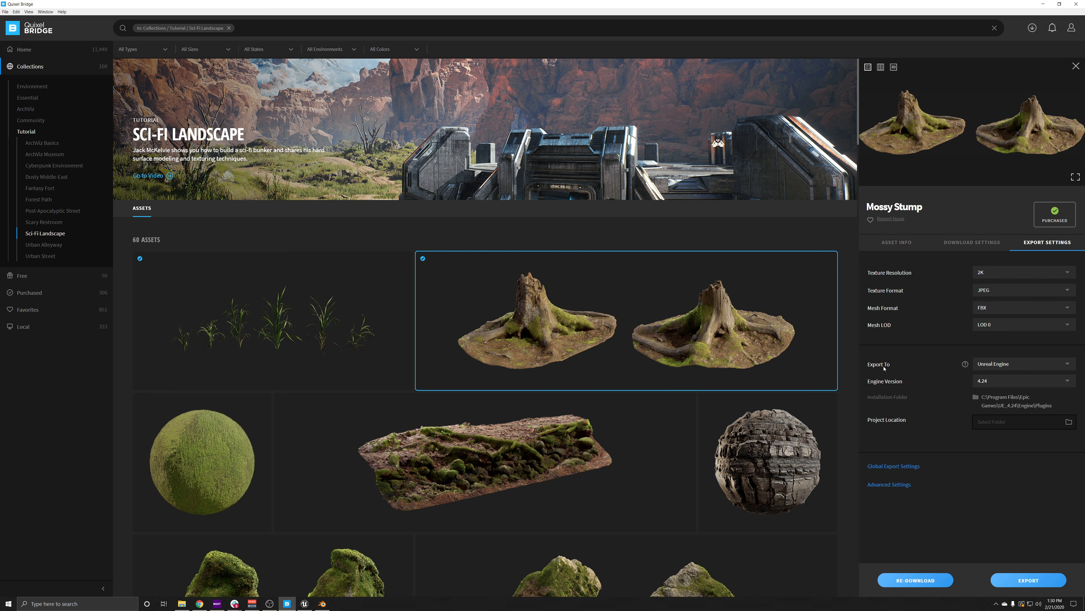
pyautogui.click(1052, 363)
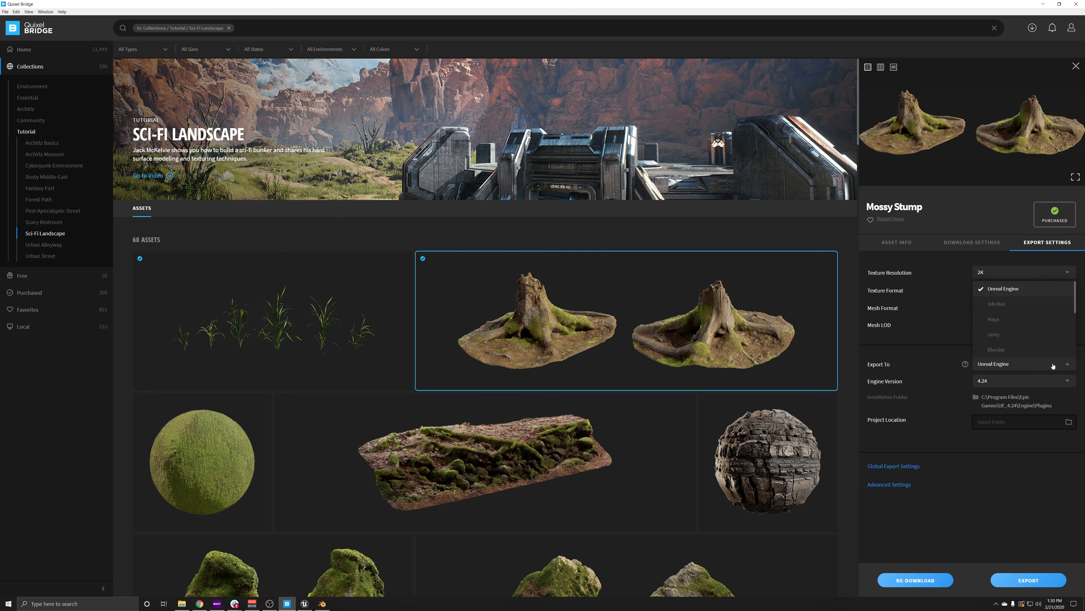
pyautogui.click(1009, 349)
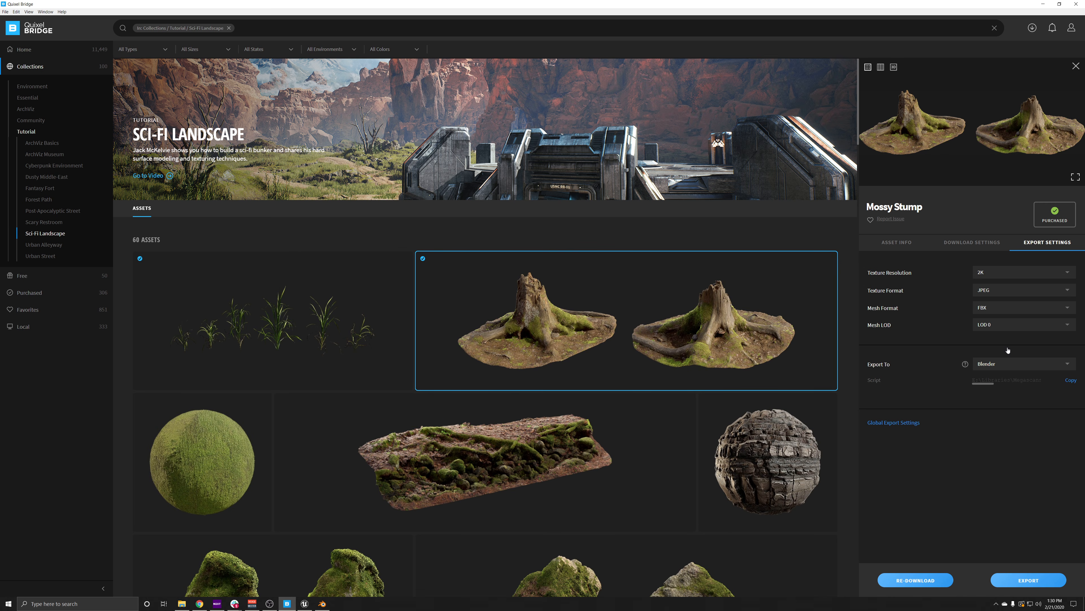
# Consult the Megascans Blender plugin manual, close it and copy the Blender export script.
pyautogui.click(965, 366)
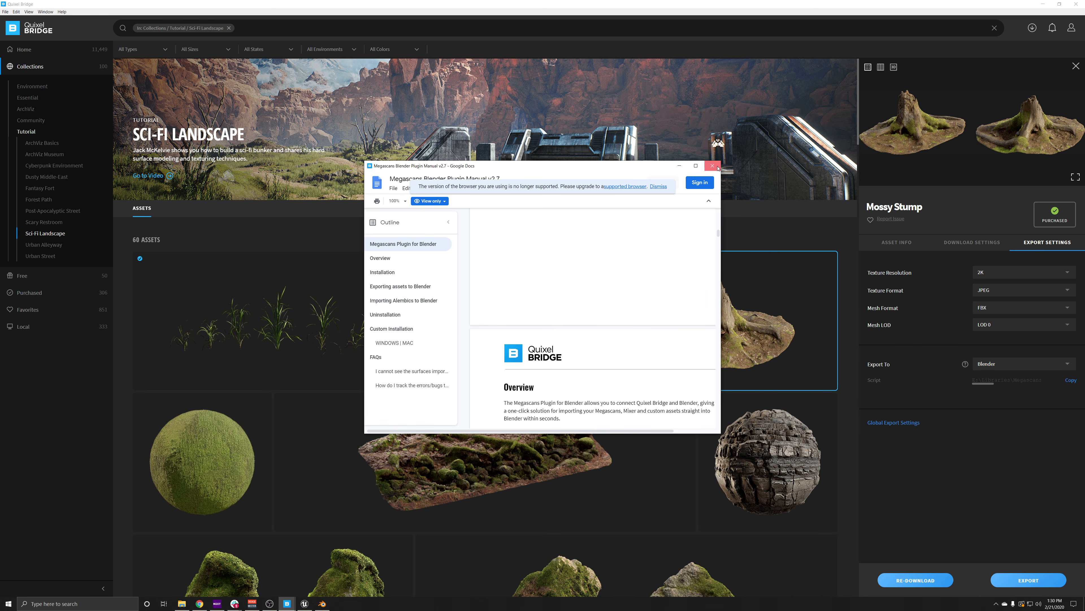
pyautogui.click(978, 333)
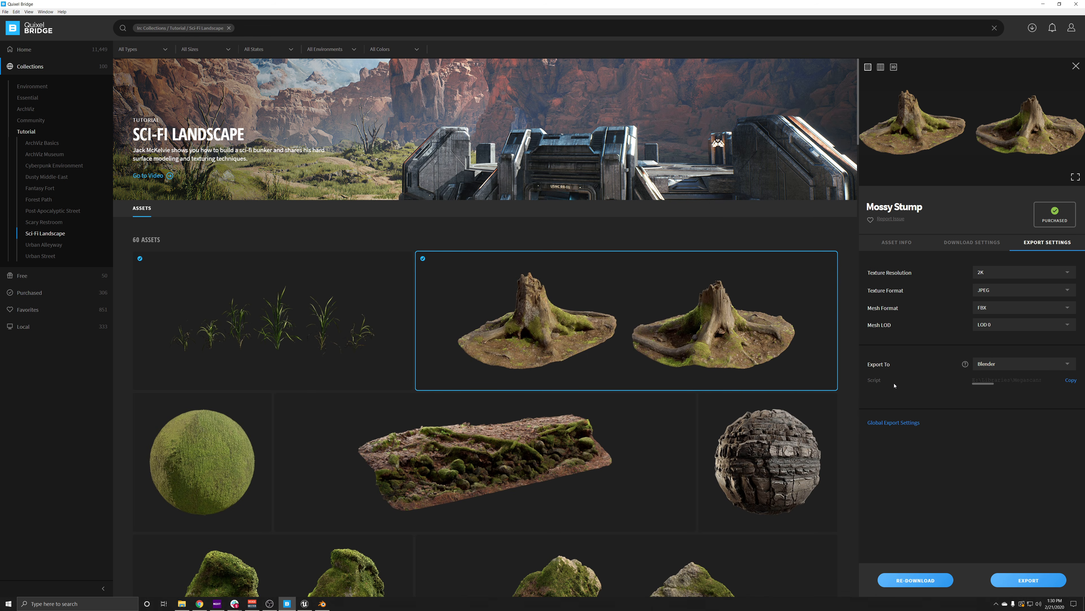
pyautogui.click(1071, 380)
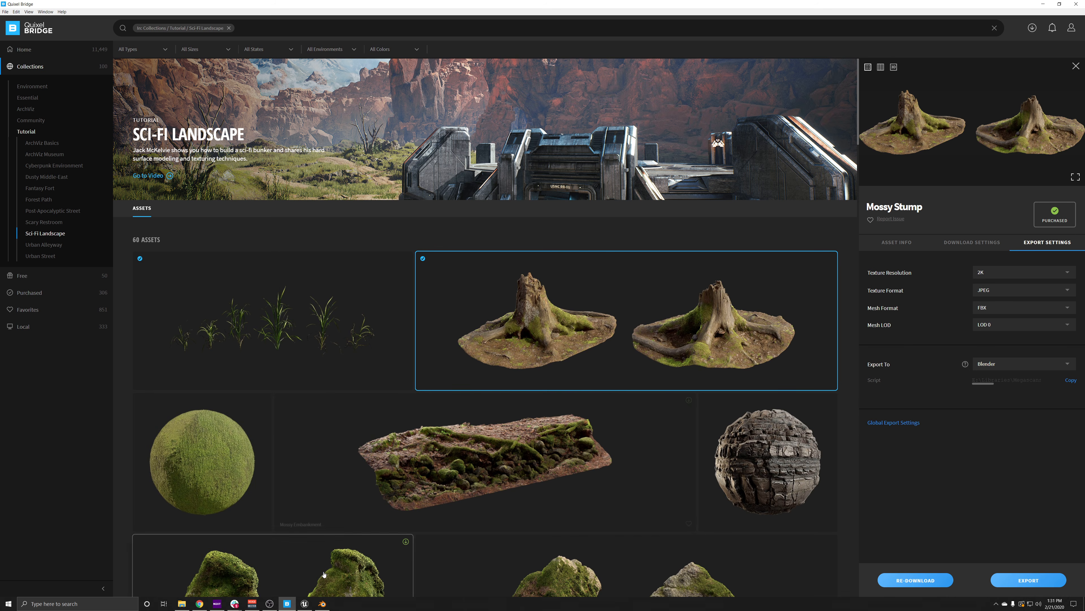
# Switch to Blender and inspect the Megascans Plugin add-on in an enlarged Preferences window, closing the window when finished.
pyautogui.click(324, 606)
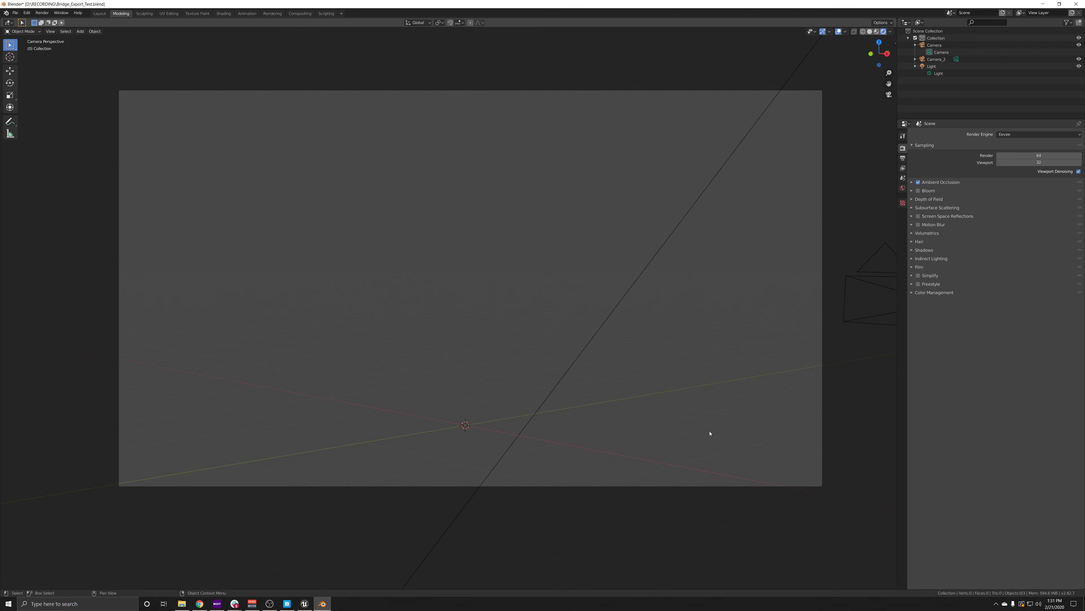
pyautogui.click(26, 12)
pyautogui.click(43, 114)
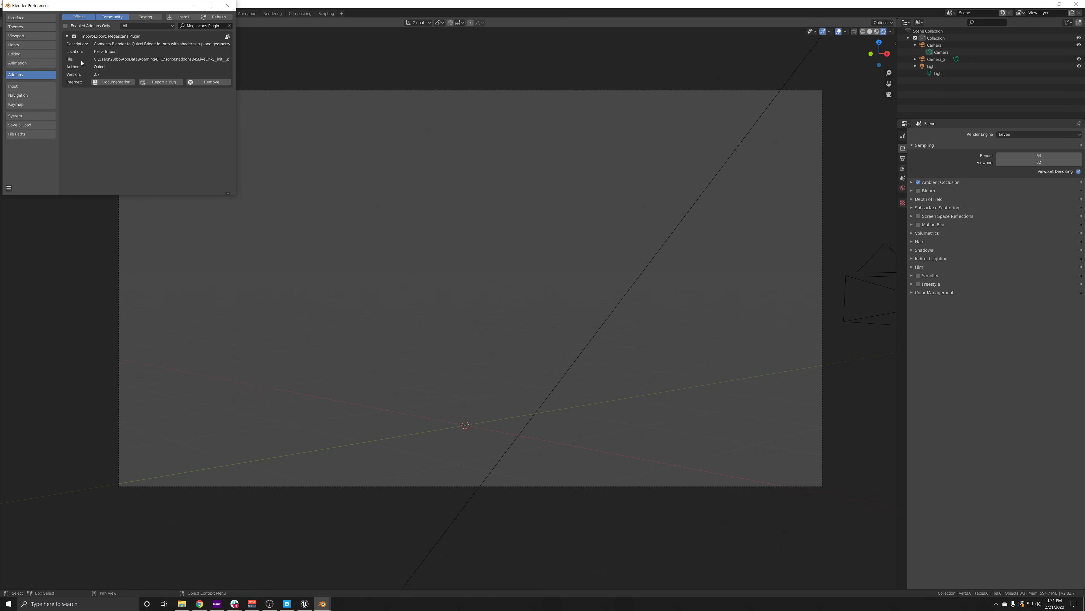
pyautogui.moveTo(86, 5); pyautogui.dragTo(438, 135)
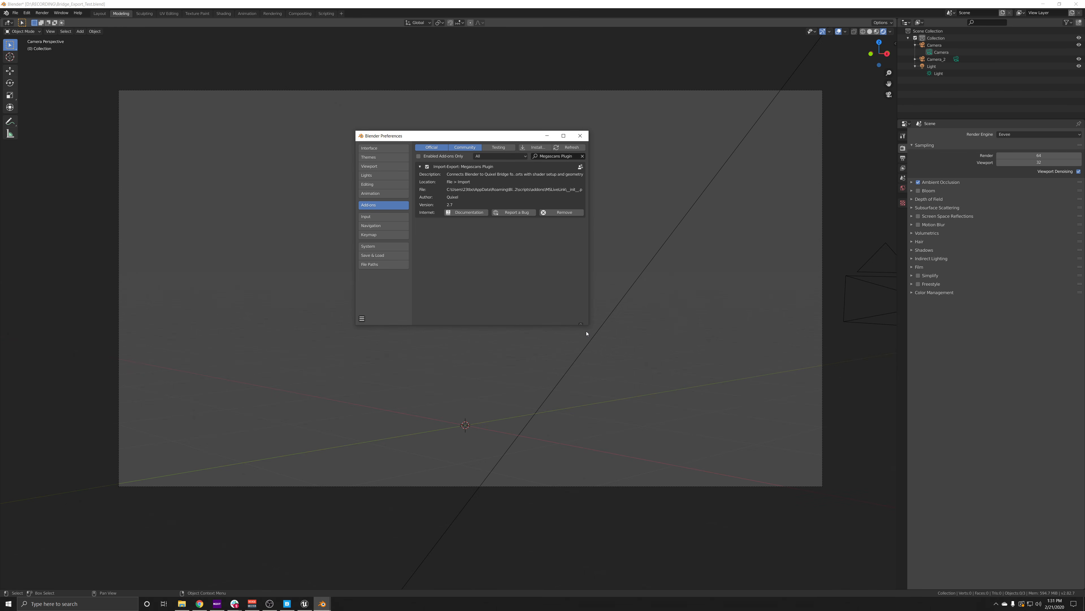
pyautogui.moveTo(588, 326); pyautogui.dragTo(790, 403)
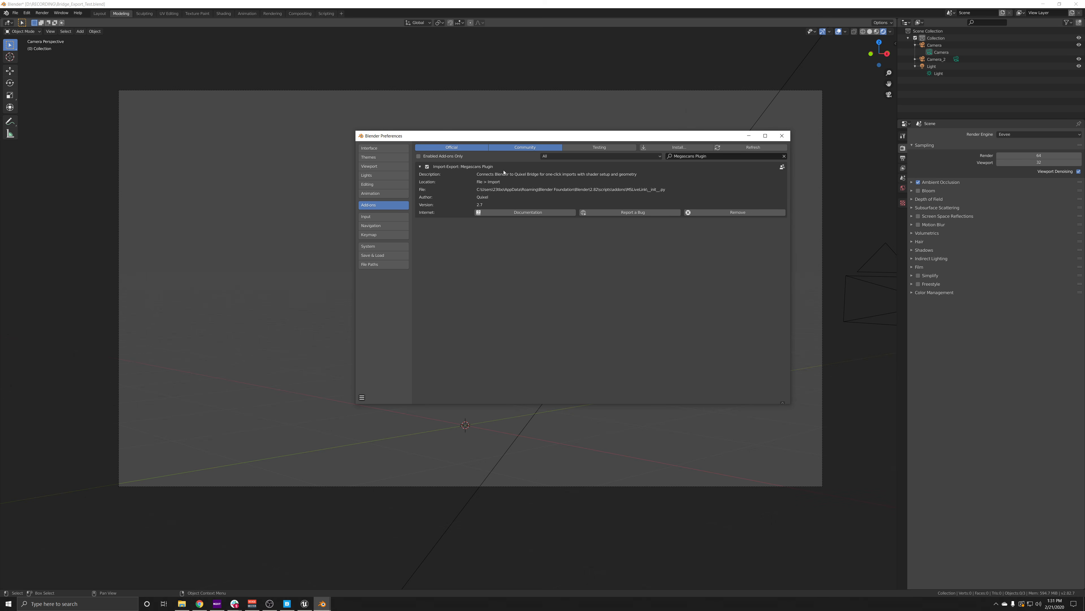
pyautogui.click(782, 136)
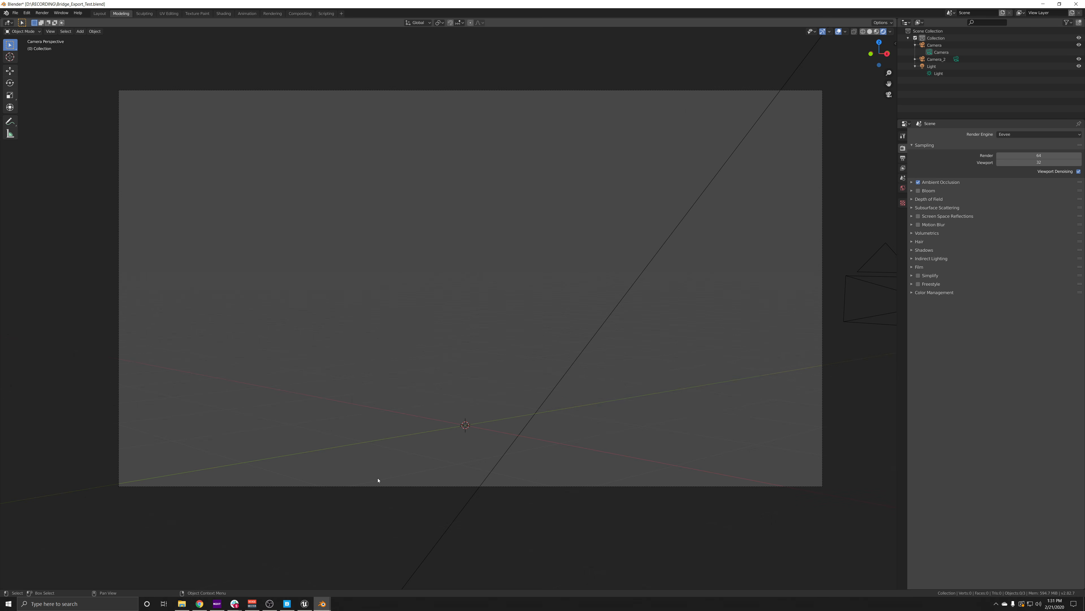
# Return to Quixel Bridge, set the Mossy Stump's texture resolution to 4K and export it to Blender.
pyautogui.click(287, 603)
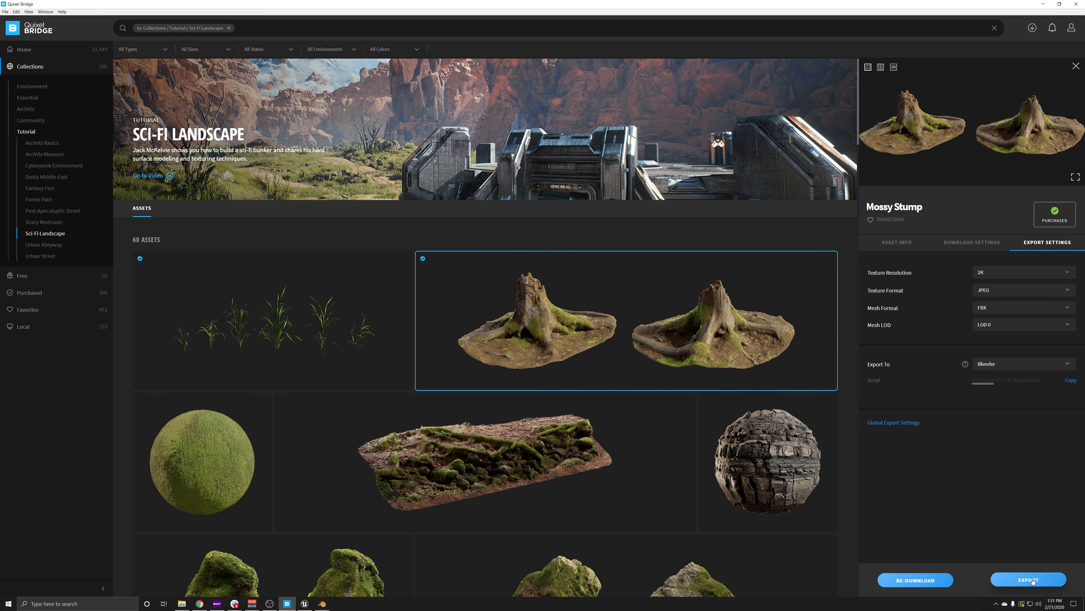
pyautogui.click(1069, 274)
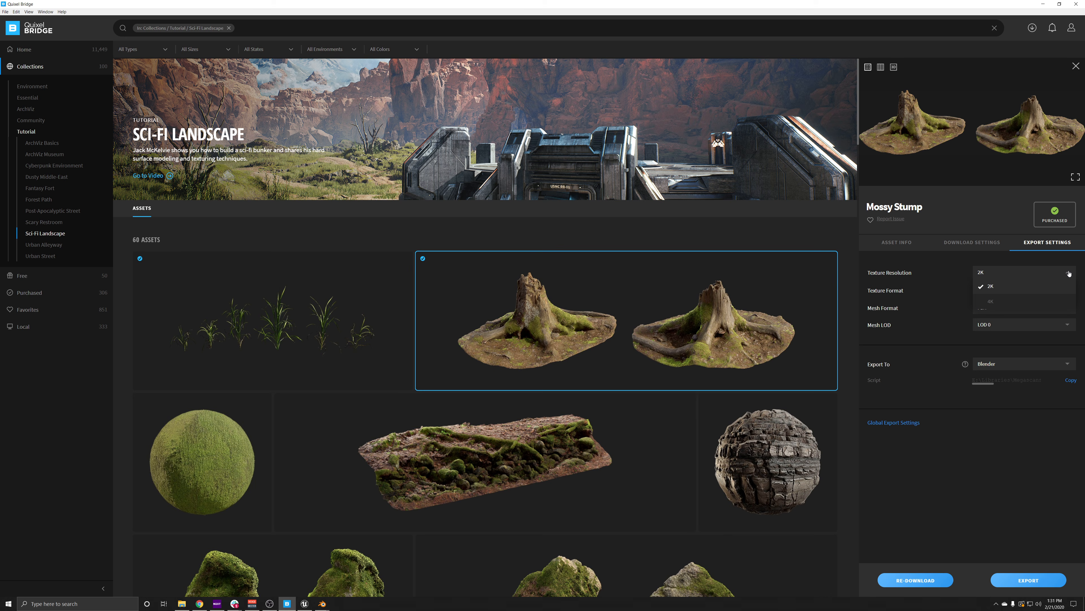
pyautogui.click(1022, 299)
pyautogui.click(1028, 580)
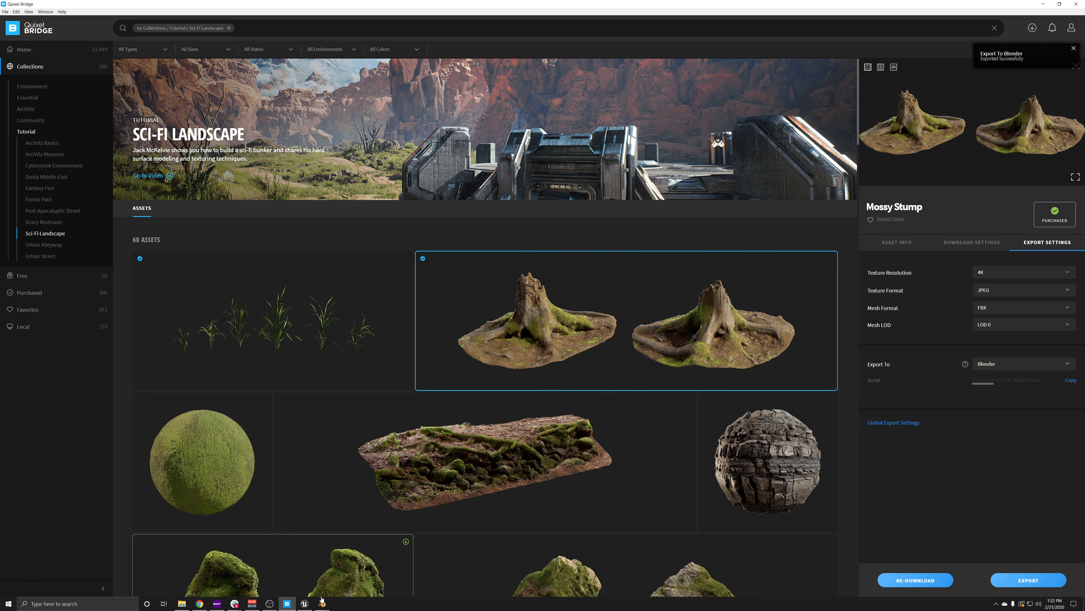
# Switch to Blender, scale the imported Mossy Stump up to about five times its size and render the camera view, closing the render when finished.
pyautogui.moveTo(322, 600)
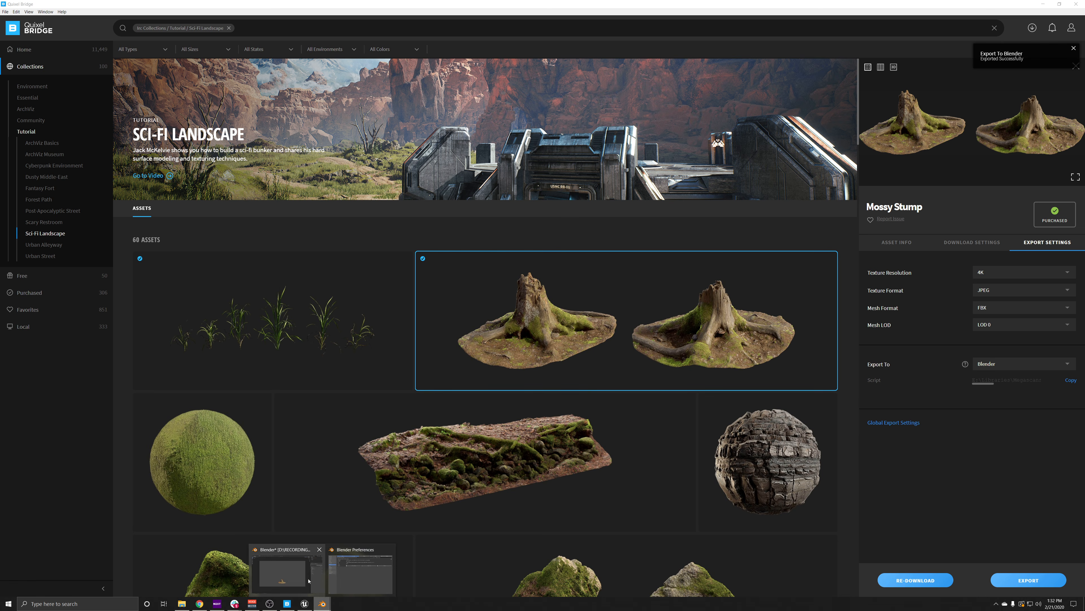
pyautogui.click(309, 580)
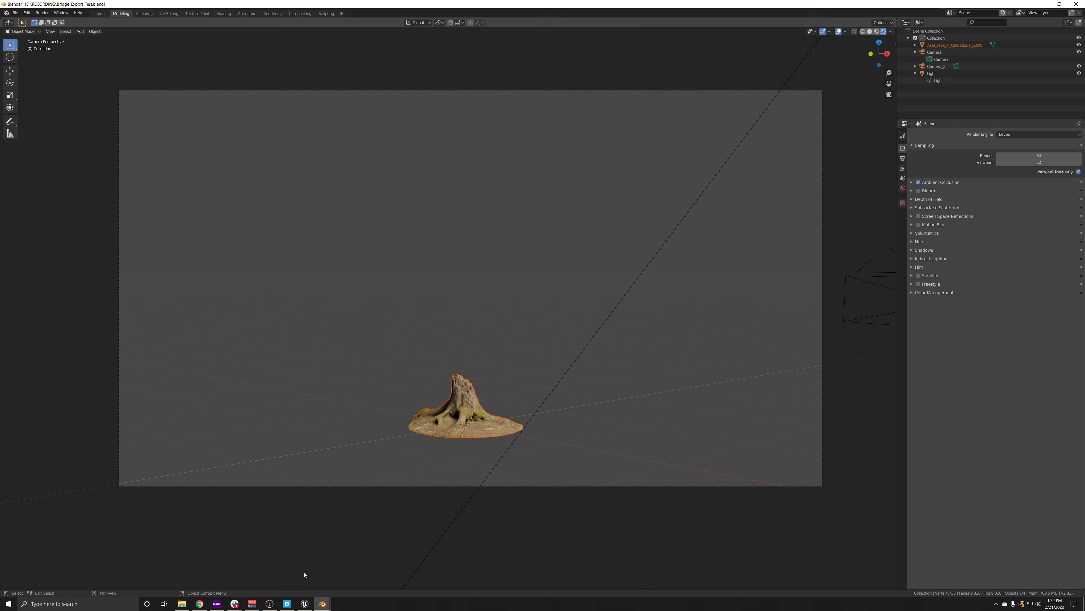
pyautogui.click(507, 377)
pyautogui.click(463, 399)
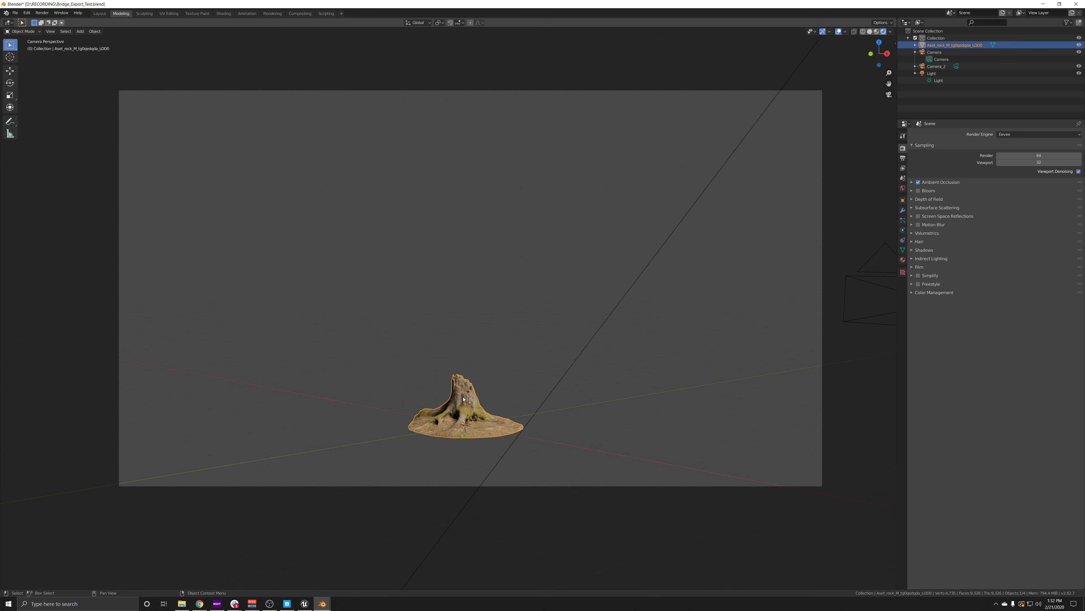
pyautogui.press('s')
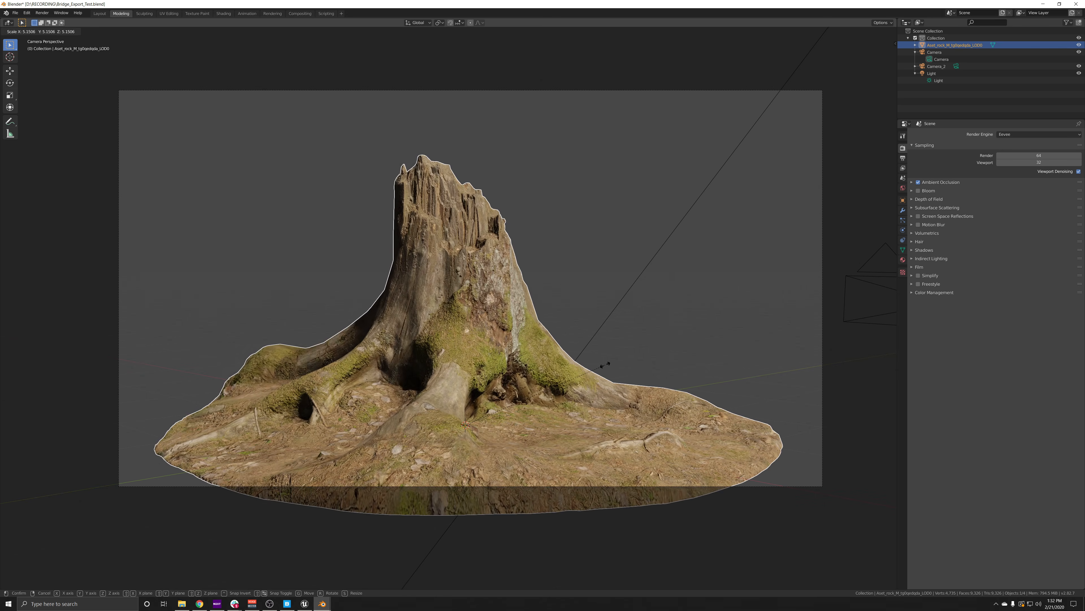
pyautogui.click(611, 364)
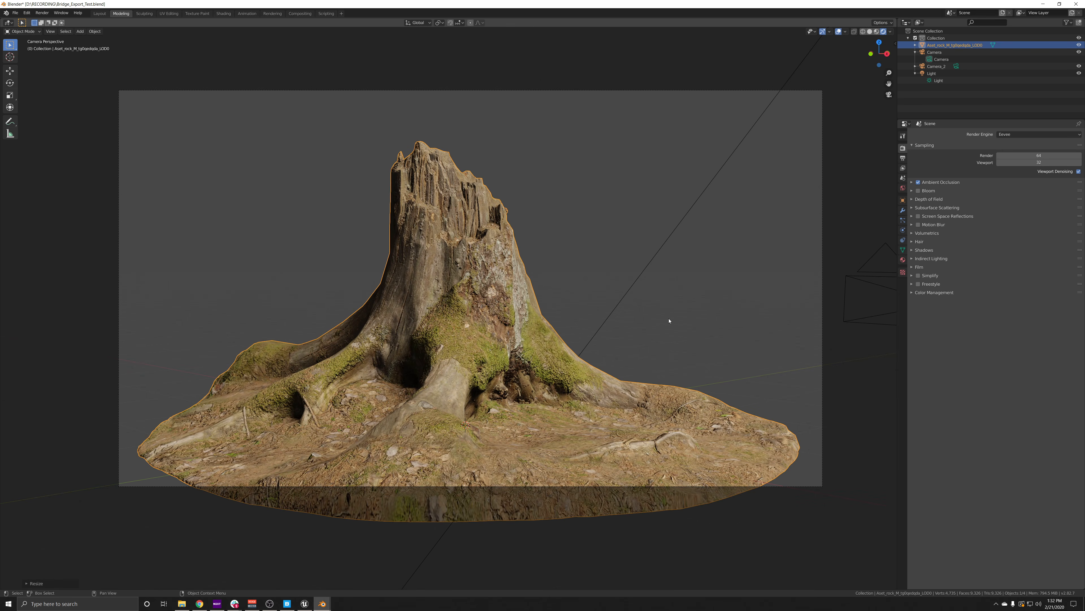
pyautogui.press('F12')
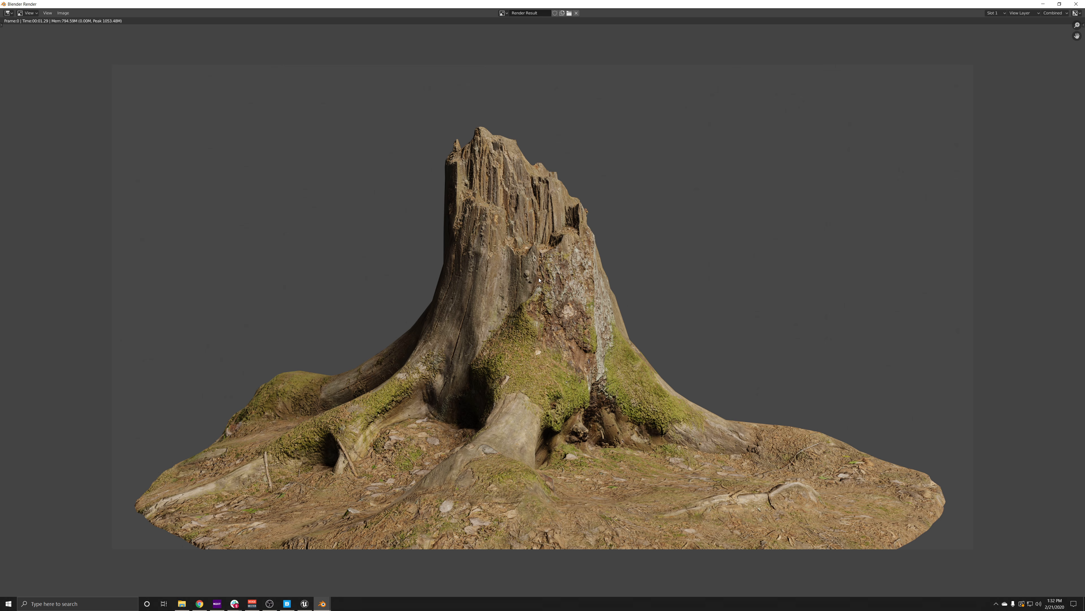
pyautogui.click(1075, 5)
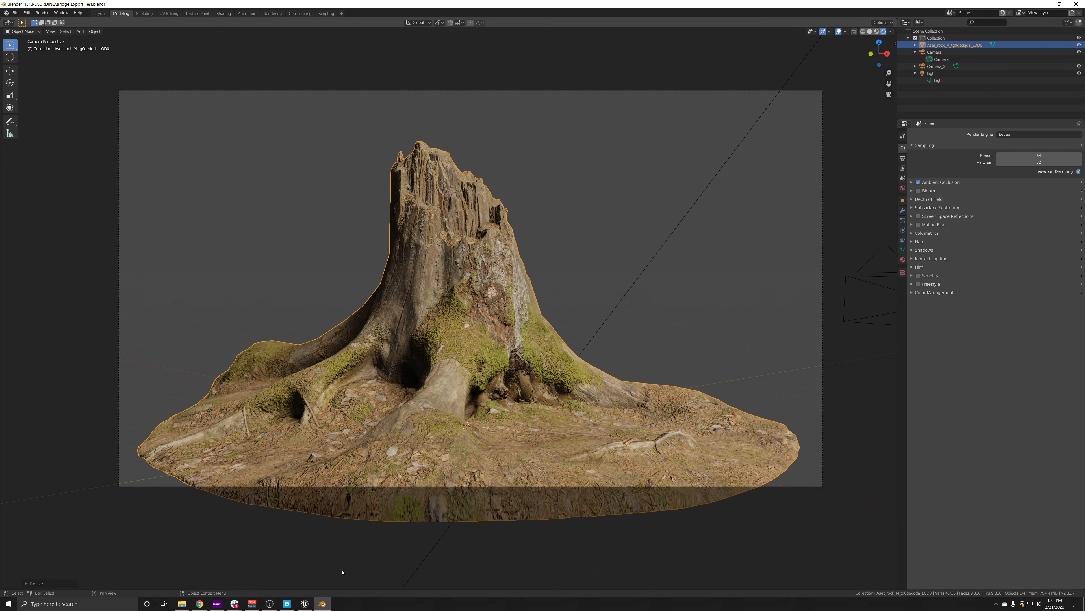
# Switch to Quixel Bridge, close the Mossy Stump's details and look through the Home and Collections pages.
pyautogui.click(291, 600)
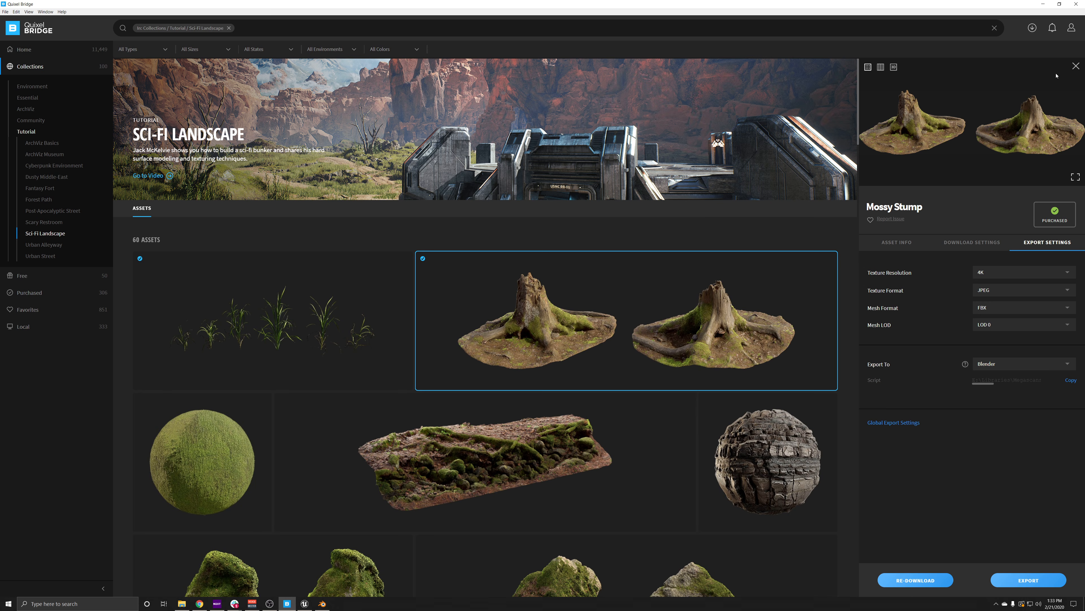
pyautogui.click(1075, 66)
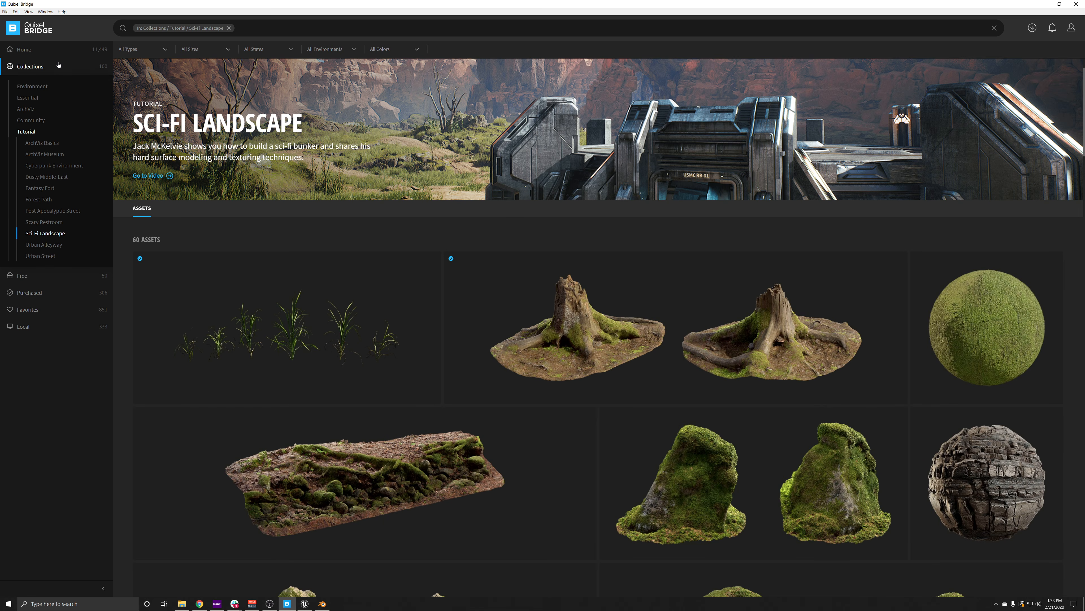
pyautogui.click(39, 50)
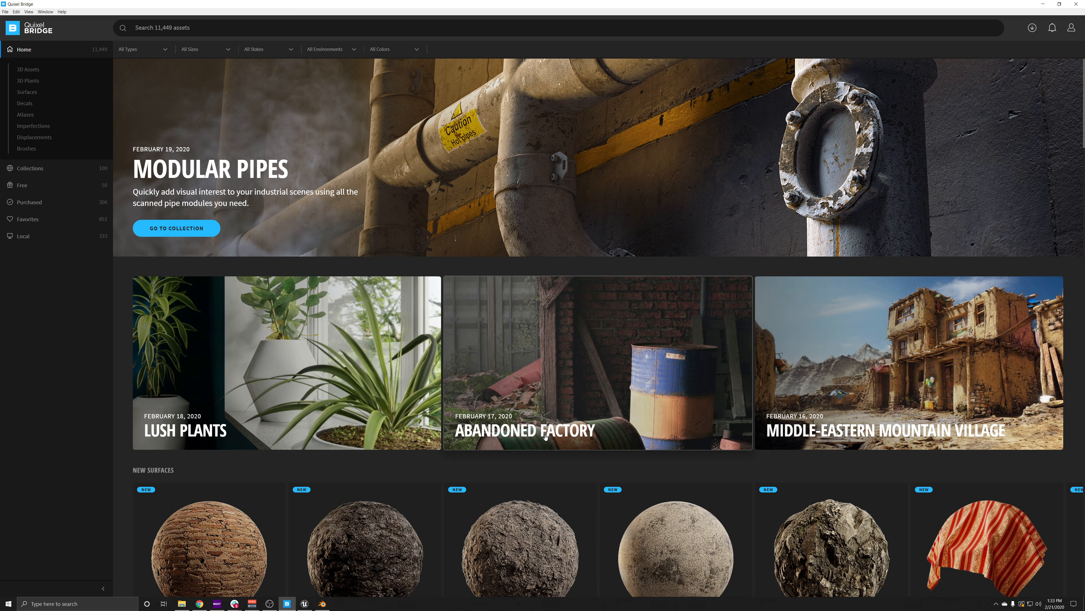
pyautogui.scroll(-3, 670, 444)
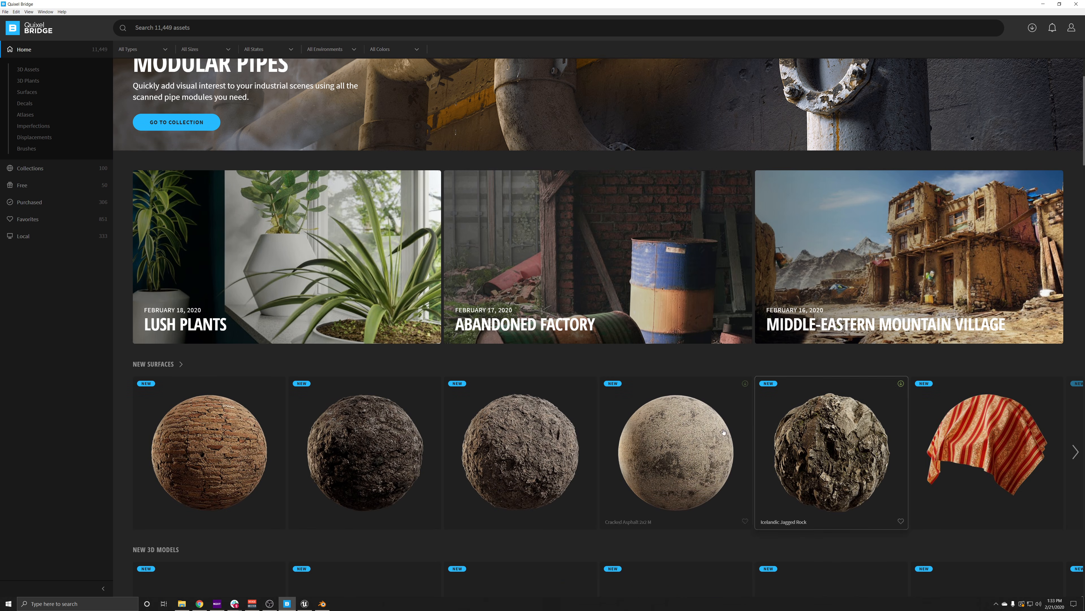
pyautogui.scroll(1, 285, 232)
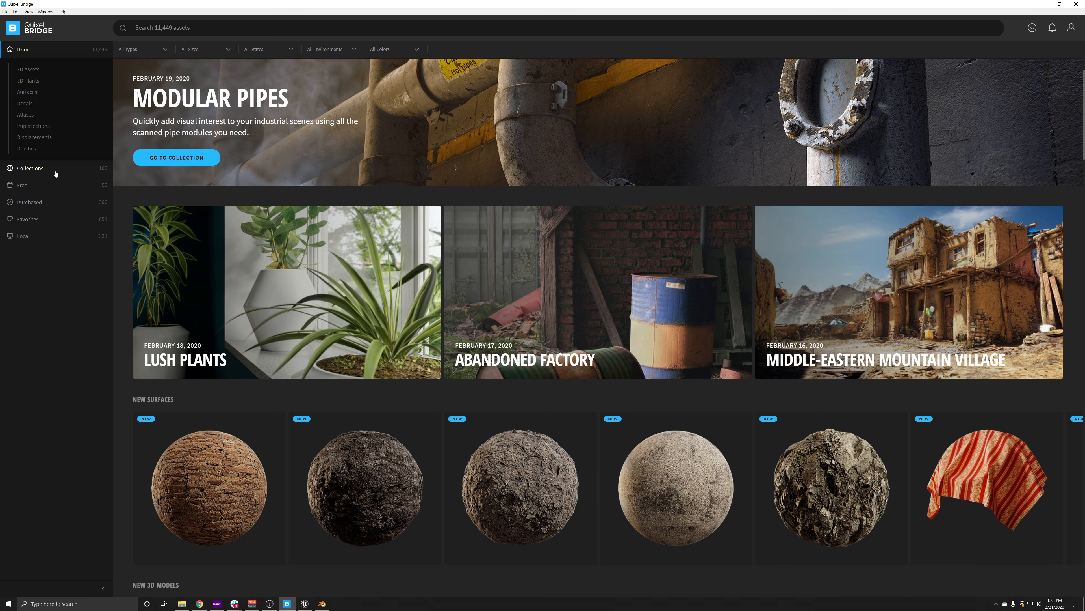
pyautogui.click(56, 172)
pyautogui.scroll(-5, 451, 224)
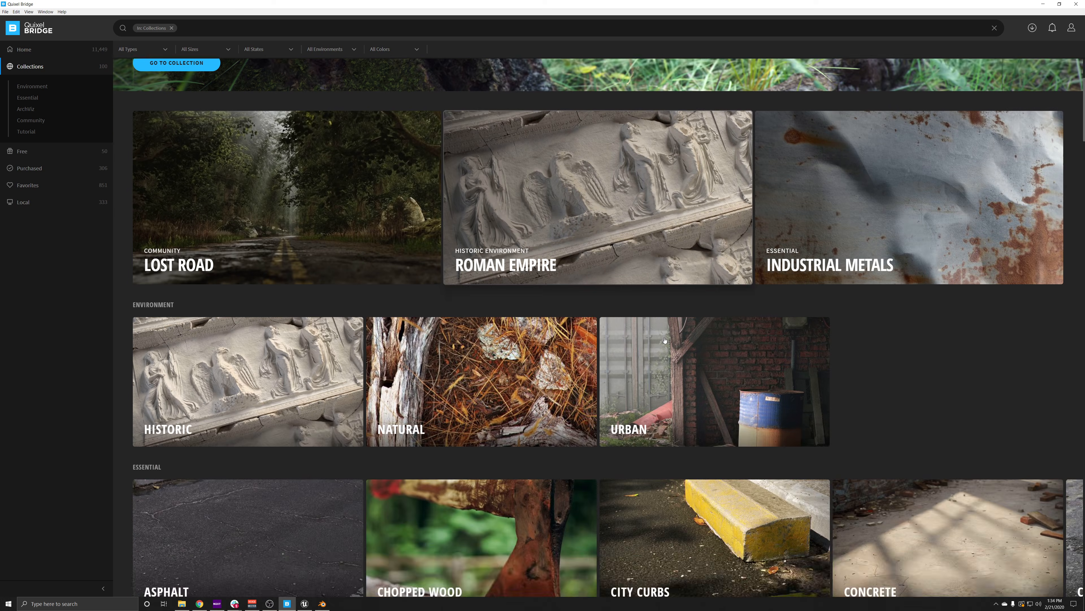
pyautogui.scroll(-5, 452, 224)
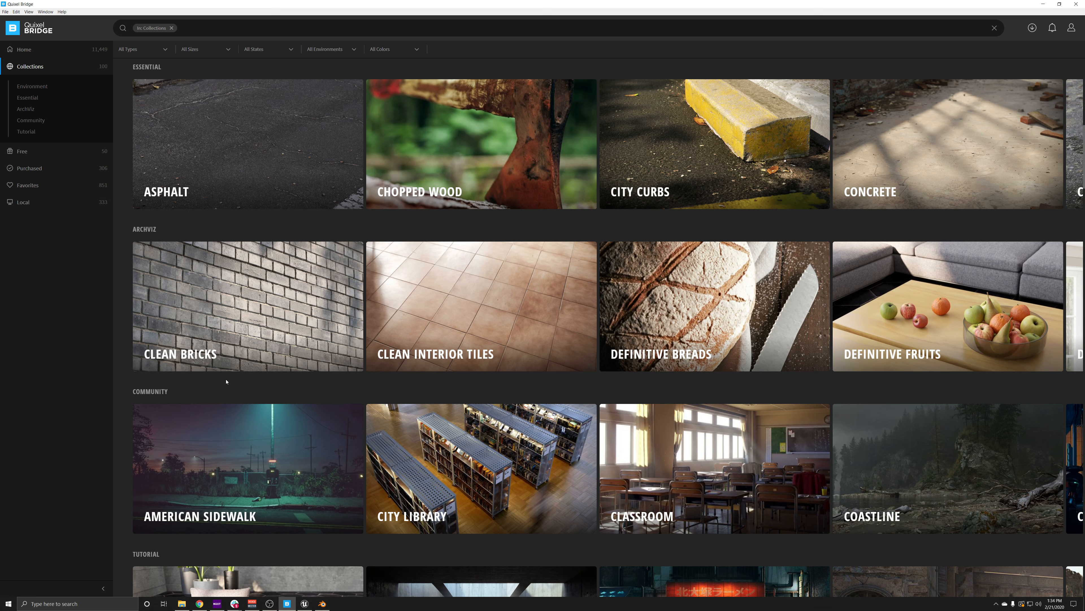
pyautogui.scroll(10, 226, 381)
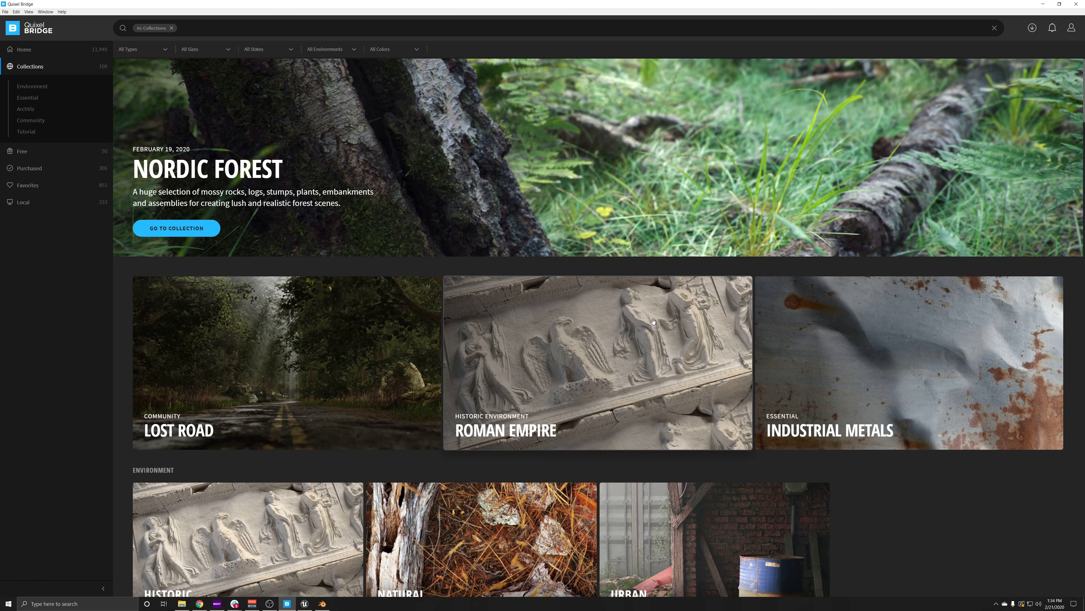
# View the local library's Megascans assets and its imported assets.
pyautogui.click(41, 55)
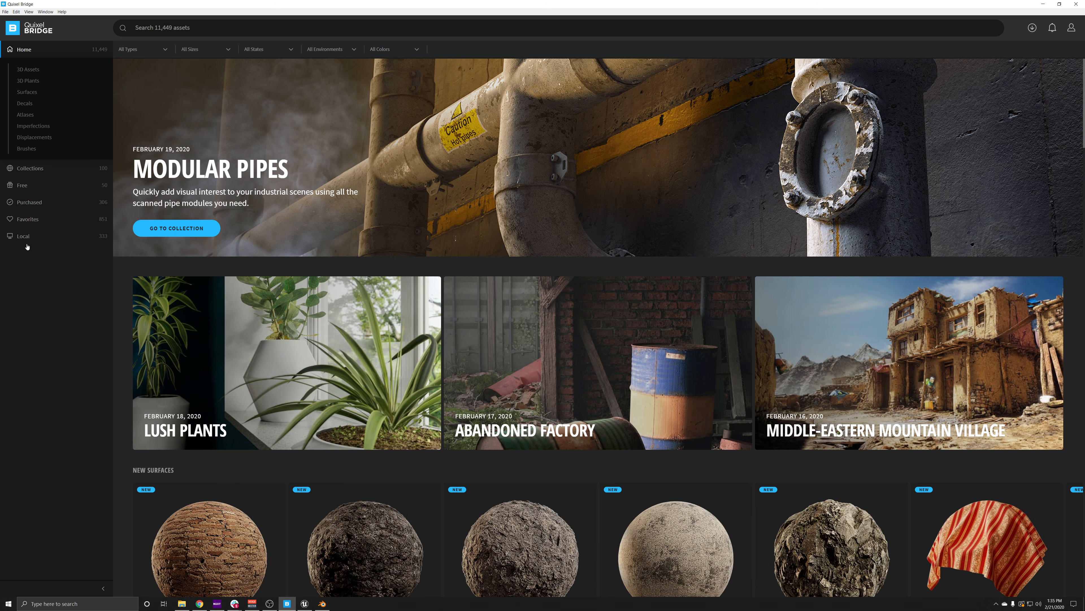
pyautogui.click(19, 235)
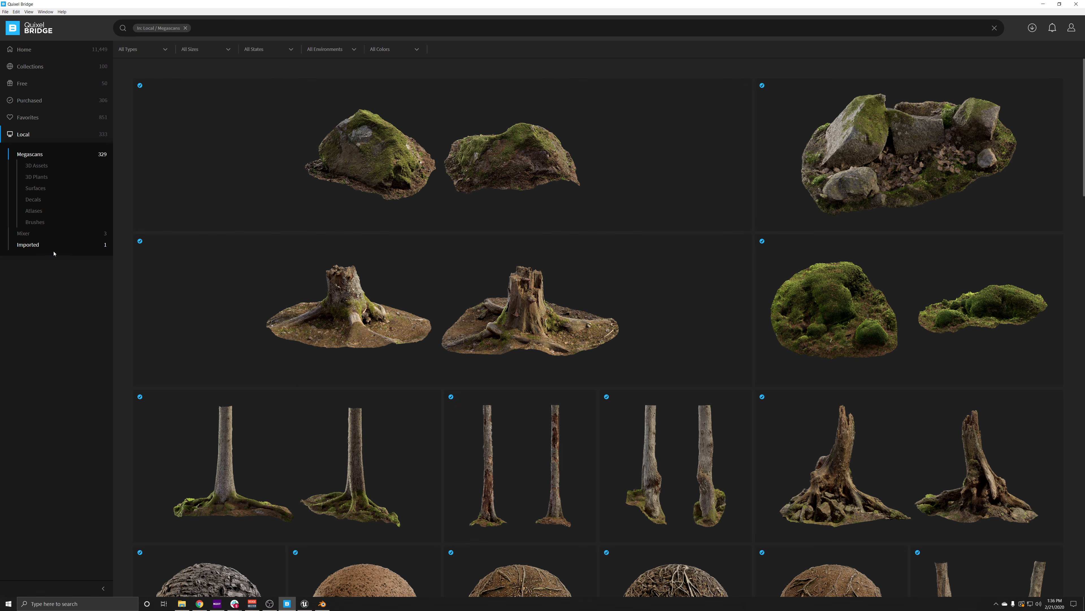
pyautogui.click(35, 246)
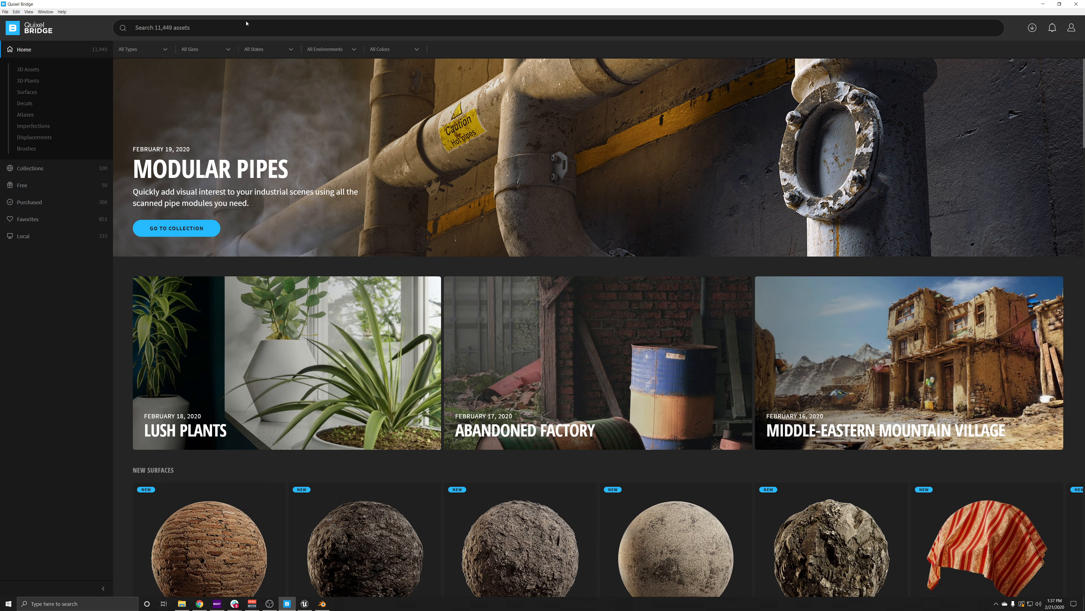
# Start an asset import from the Antique Brick folder in D:\RECORDING, checking the folder's texture files in File Explorer before choosing it.
pyautogui.click(5, 12)
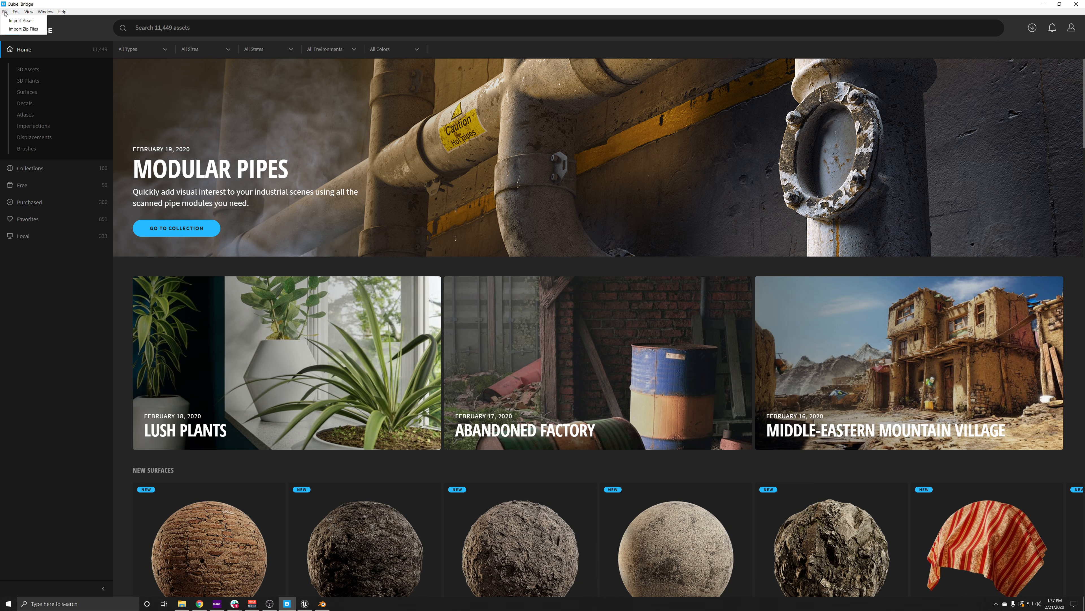
pyautogui.click(15, 22)
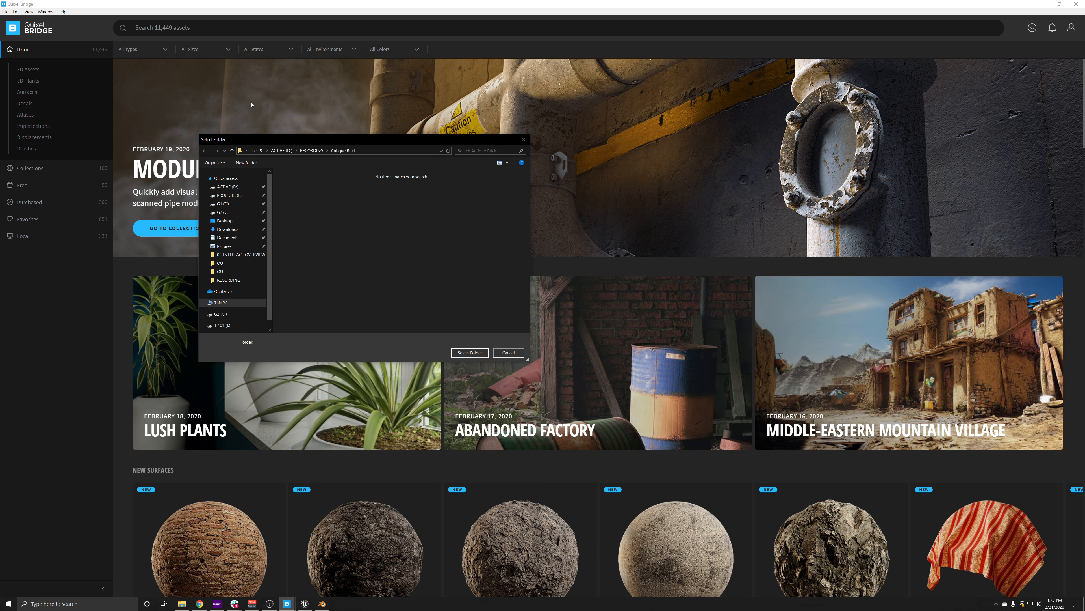
pyautogui.moveTo(309, 143); pyautogui.dragTo(331, 145)
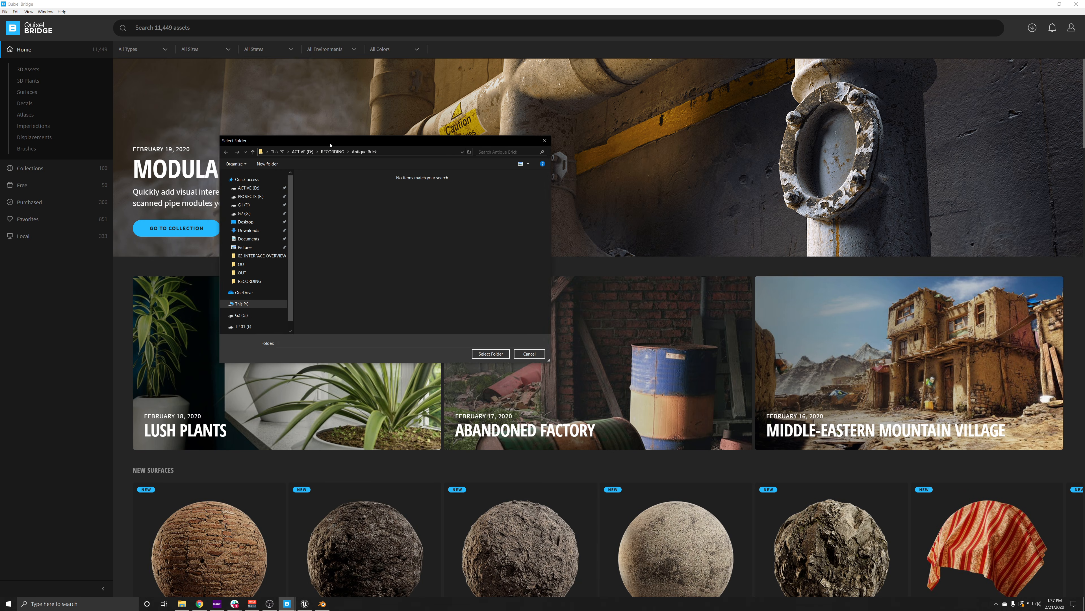
pyautogui.hotkey('alt', 'Up')
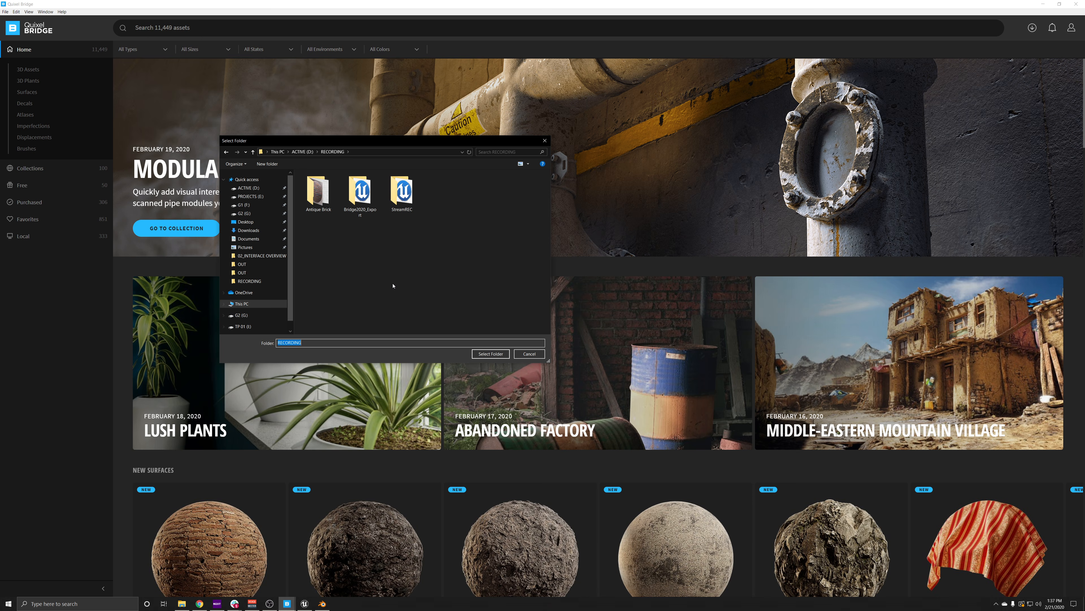
pyautogui.click(325, 193)
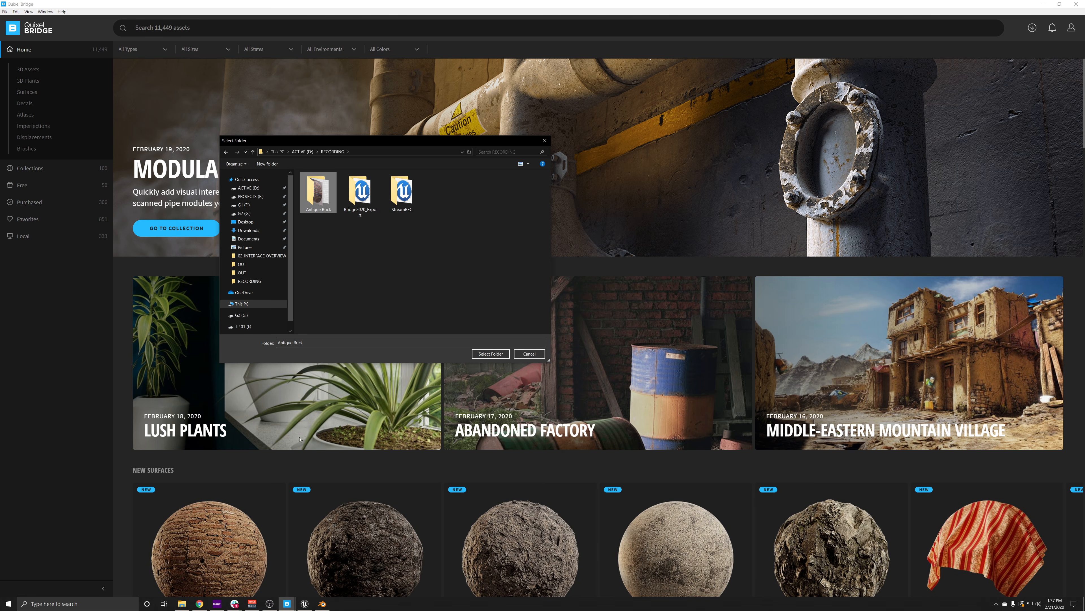
pyautogui.click(181, 603)
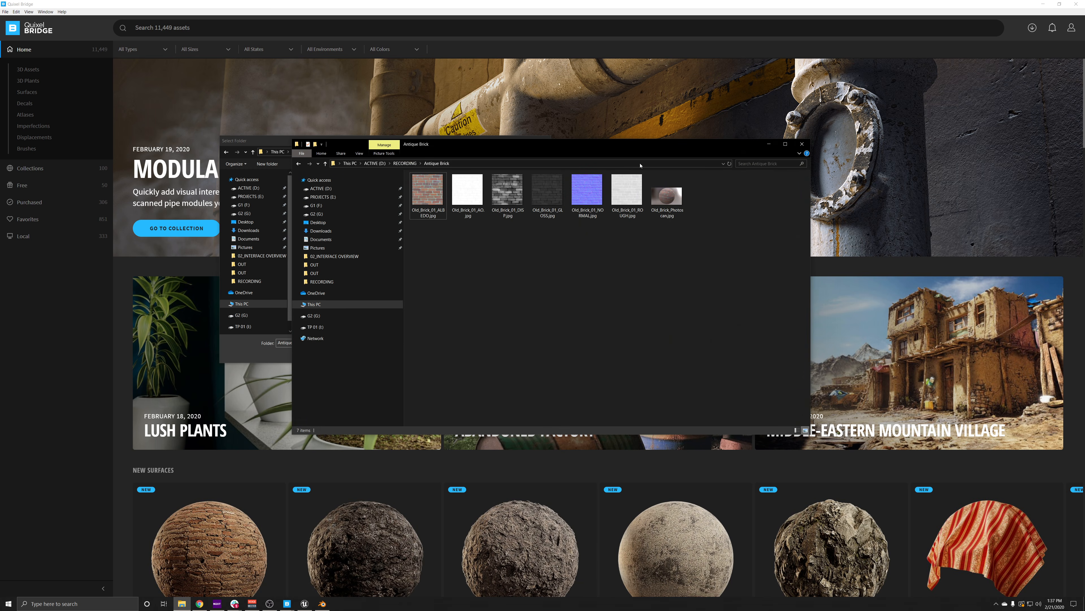
pyautogui.moveTo(640, 144); pyautogui.dragTo(909, 143)
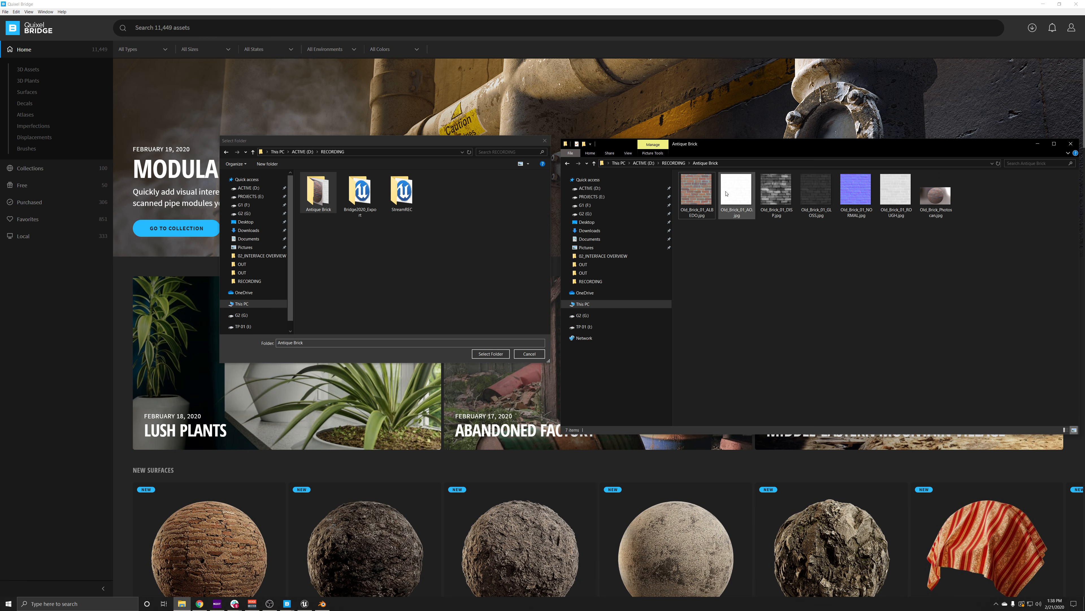
pyautogui.click(1038, 144)
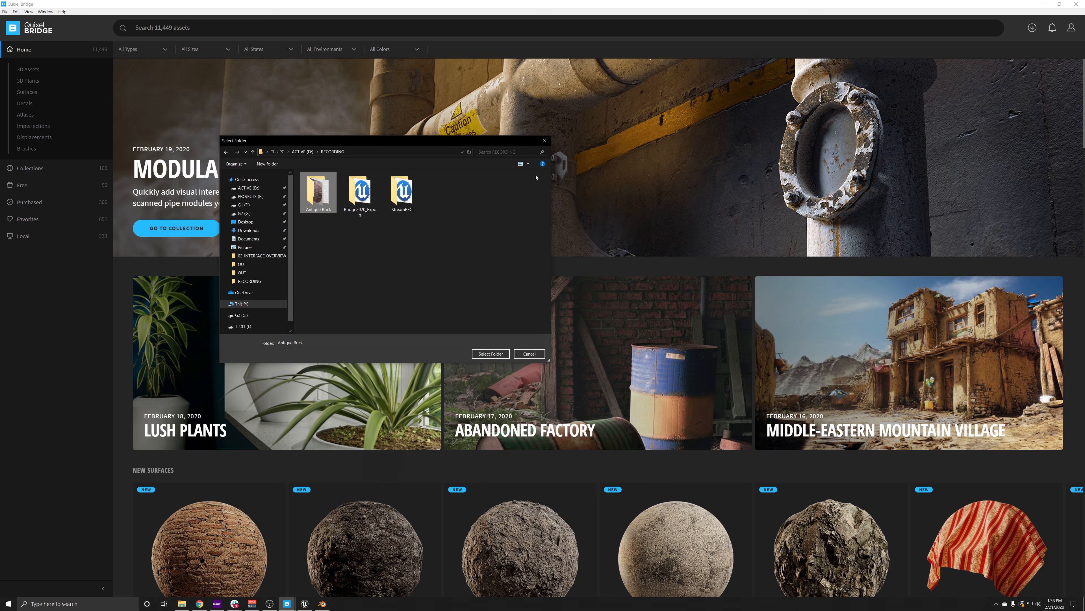
pyautogui.moveTo(351, 142); pyautogui.dragTo(365, 148)
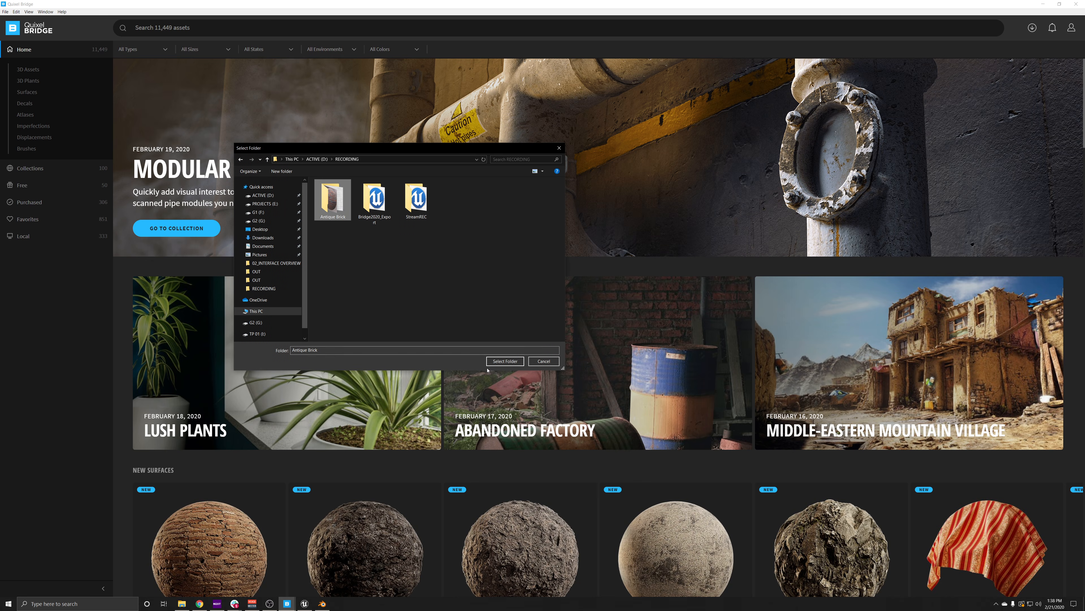
pyautogui.click(504, 362)
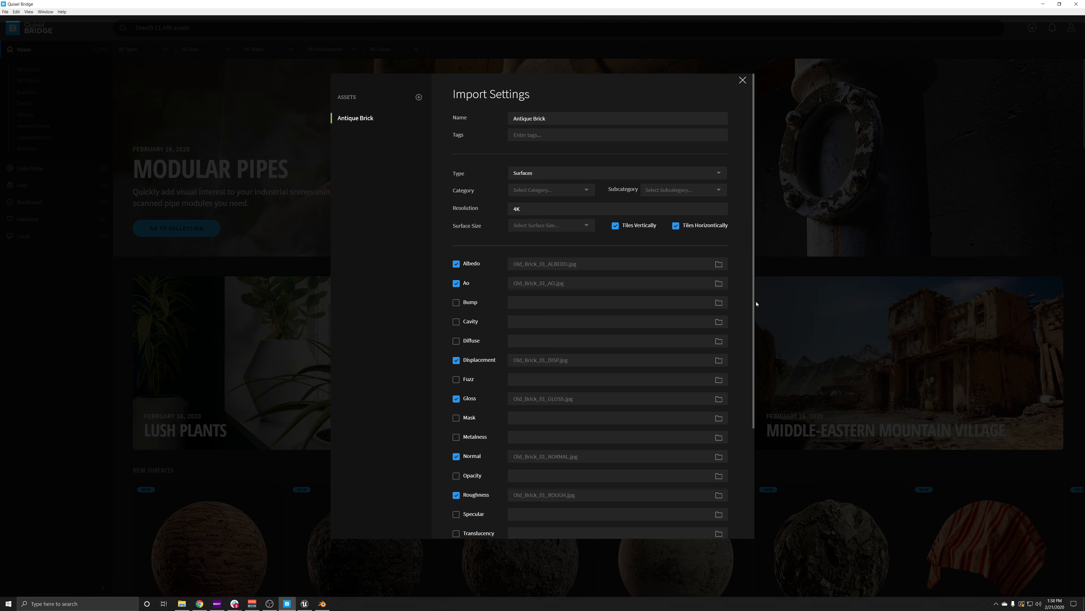
# Review the texture maps and preview file assigned to Antique Brick, switching the Ao map off and back on.
pyautogui.scroll(-3, 749, 315)
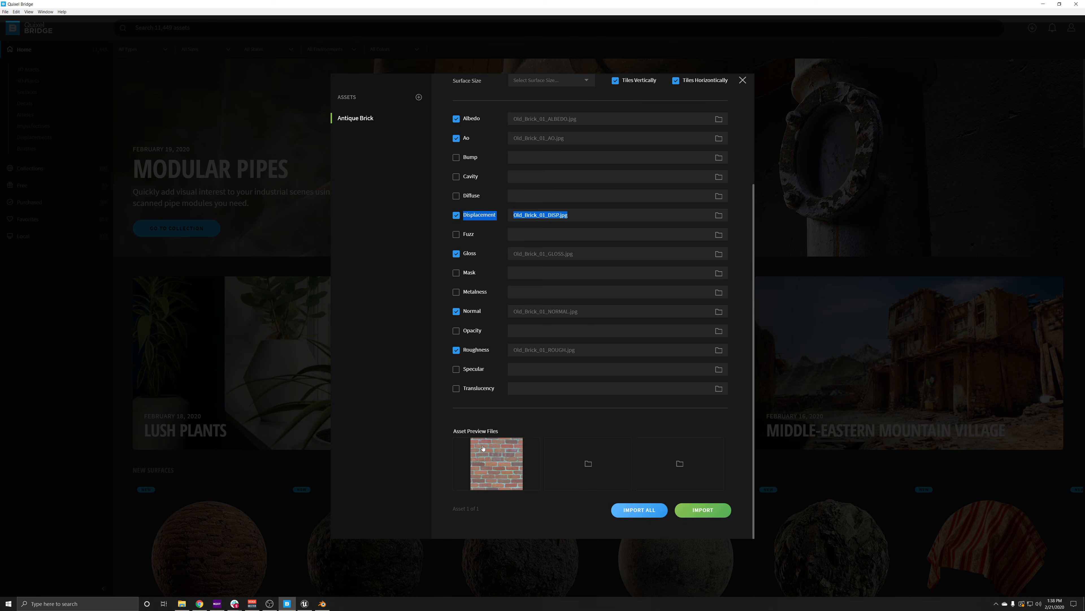
pyautogui.click(732, 370)
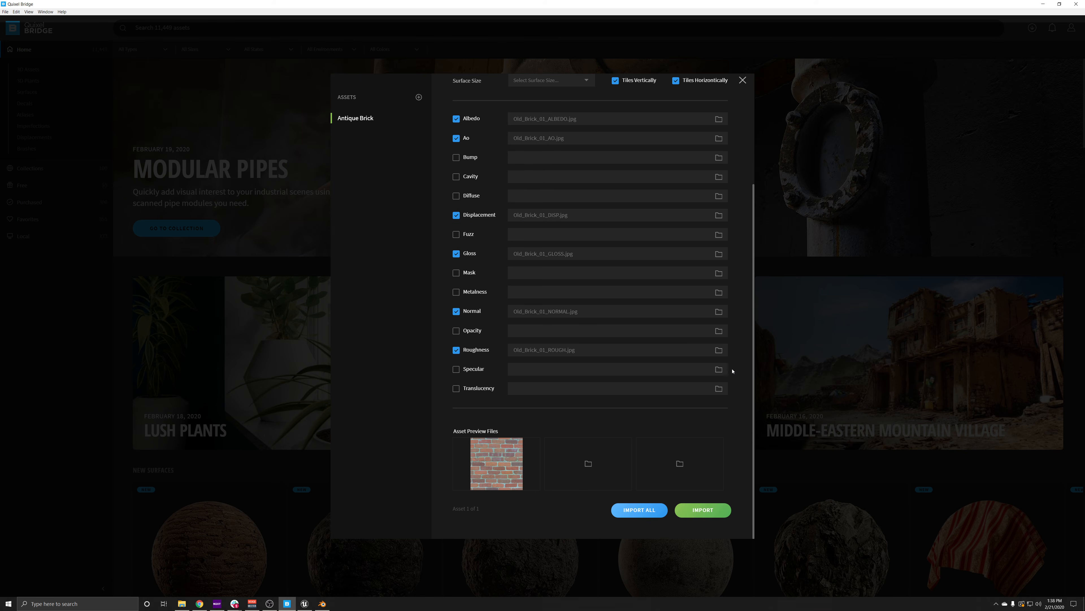
pyautogui.scroll(1, 540, 260)
pyautogui.click(457, 174)
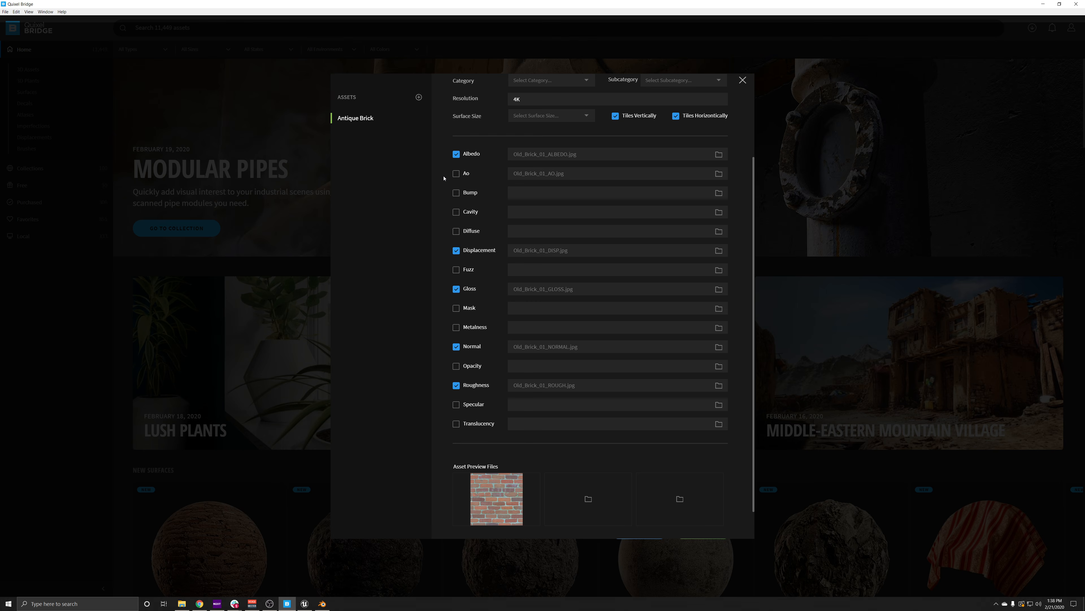
pyautogui.click(456, 174)
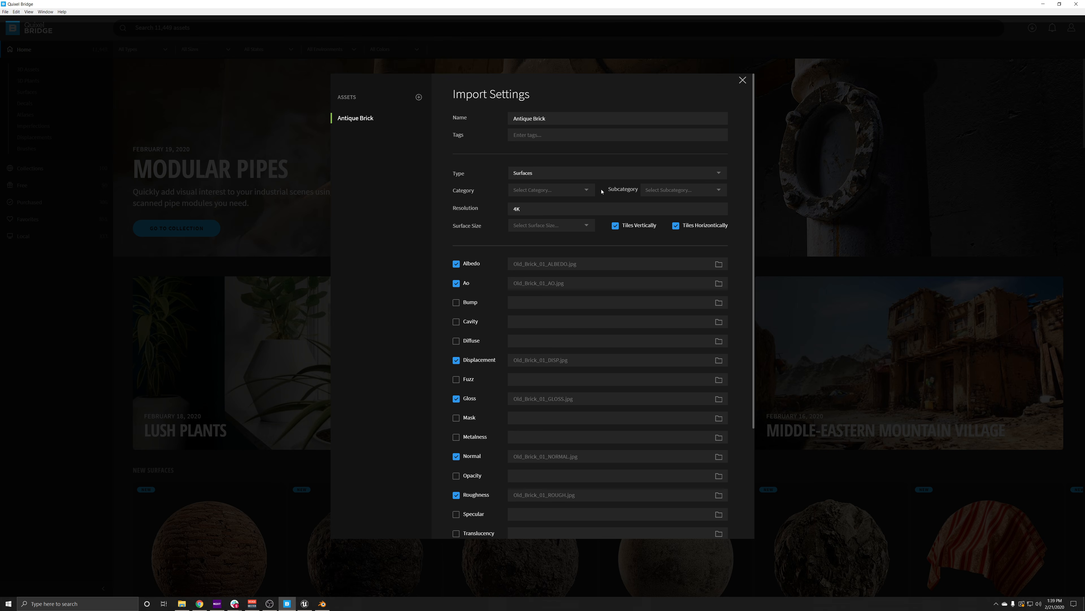
# Set Antique Brick's category to Brick, its subcategory to Architecture and its surface size to 1 Meter.
pyautogui.click(587, 192)
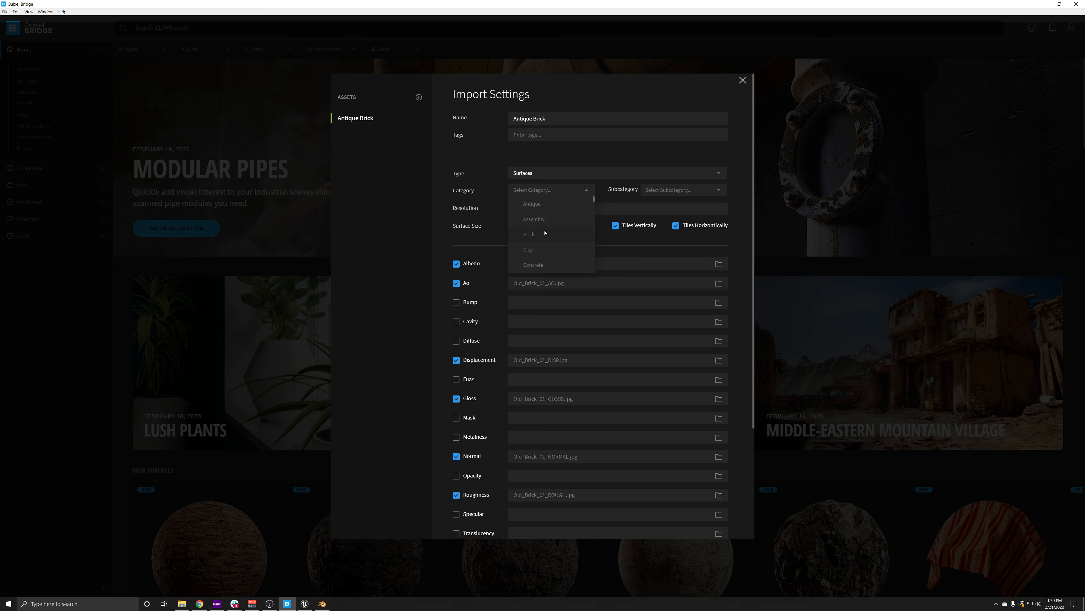
pyautogui.click(536, 235)
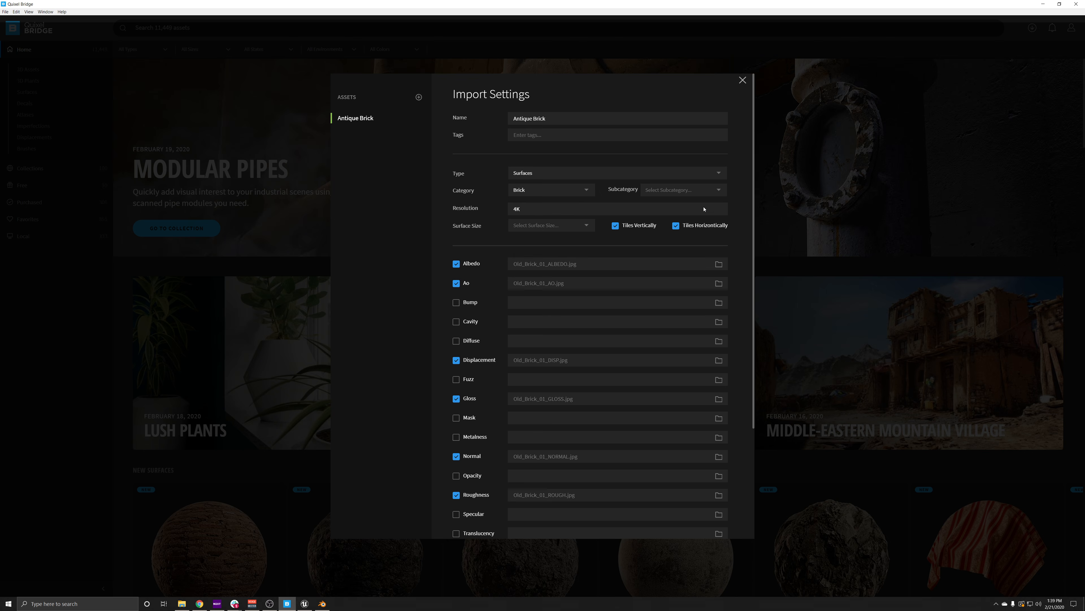
pyautogui.click(718, 191)
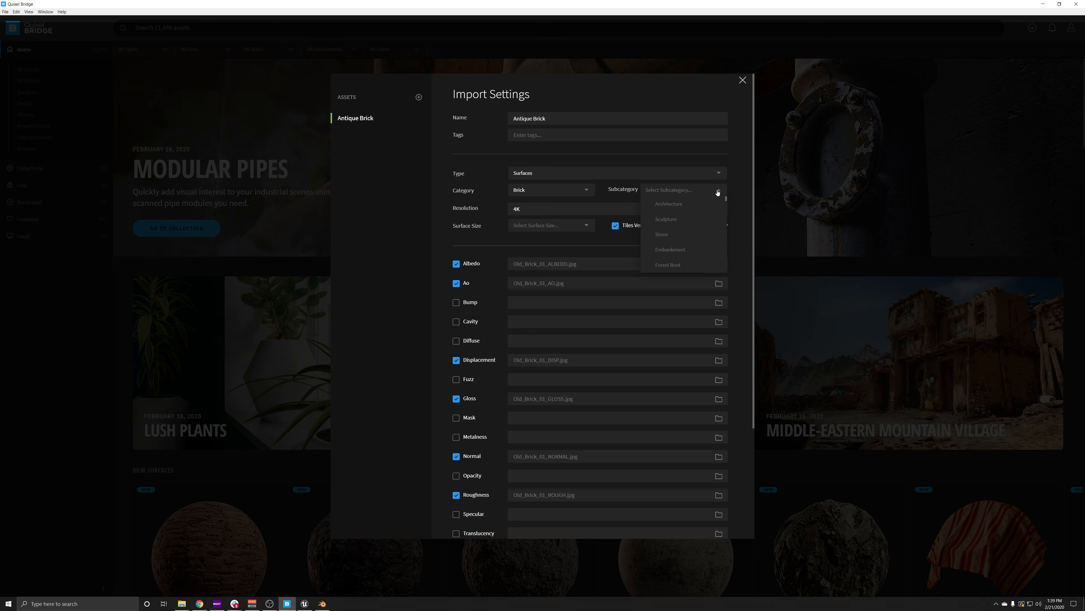
pyautogui.click(680, 205)
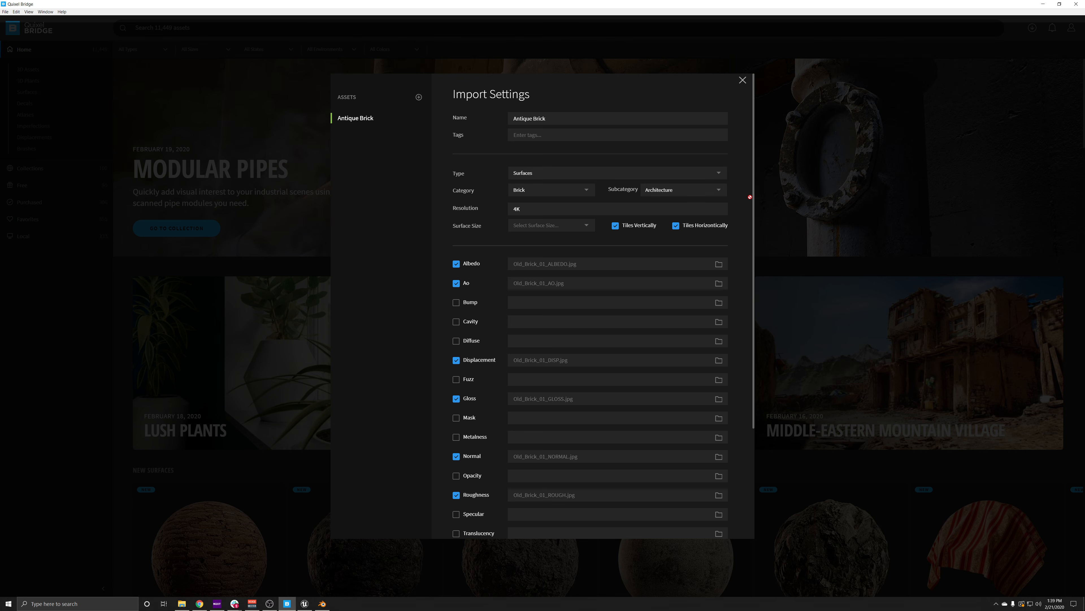
pyautogui.click(586, 226)
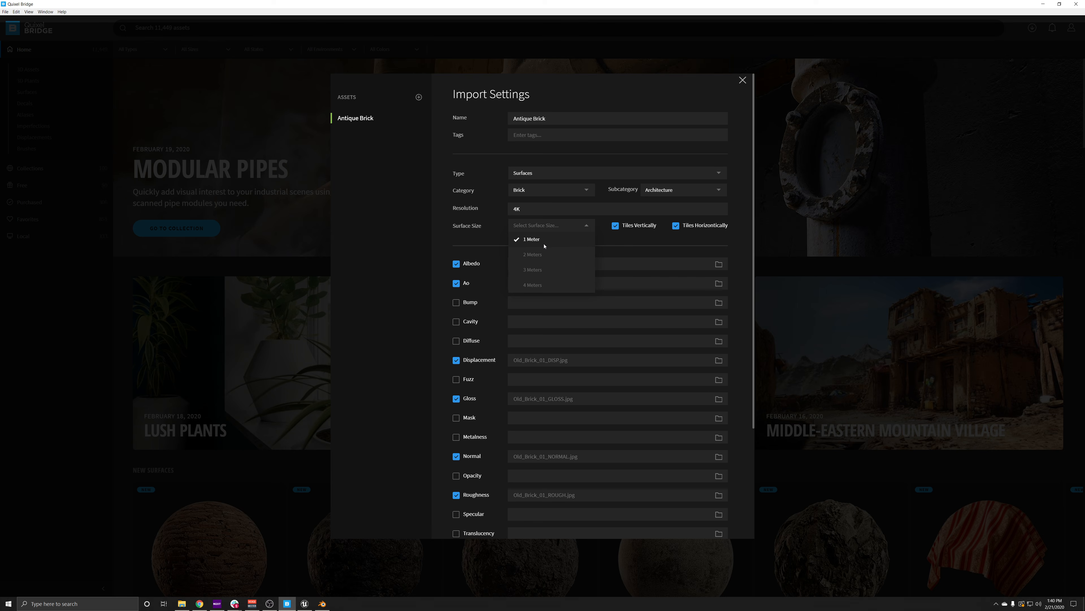
pyautogui.click(564, 240)
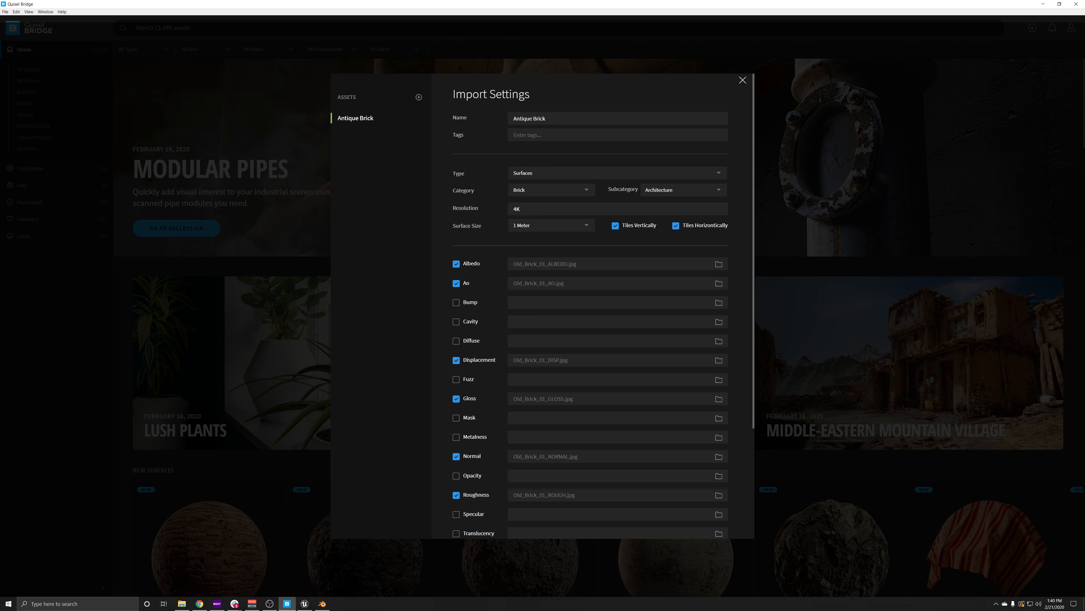
# Add the tags Brick, Wall and Red to the Antique Brick asset.
pyautogui.click(537, 136)
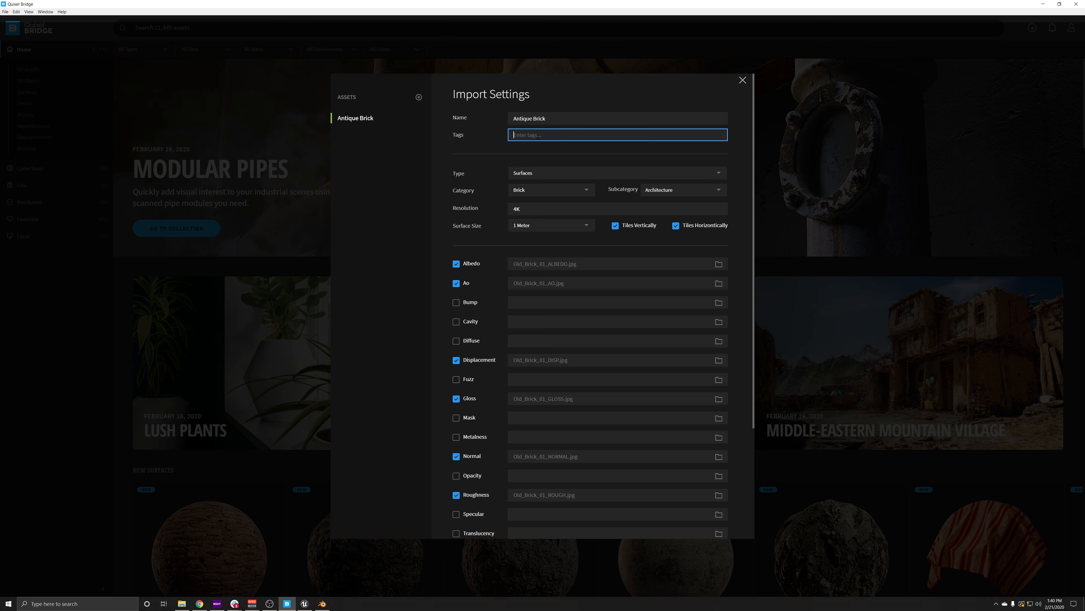
pyautogui.write('brcik')
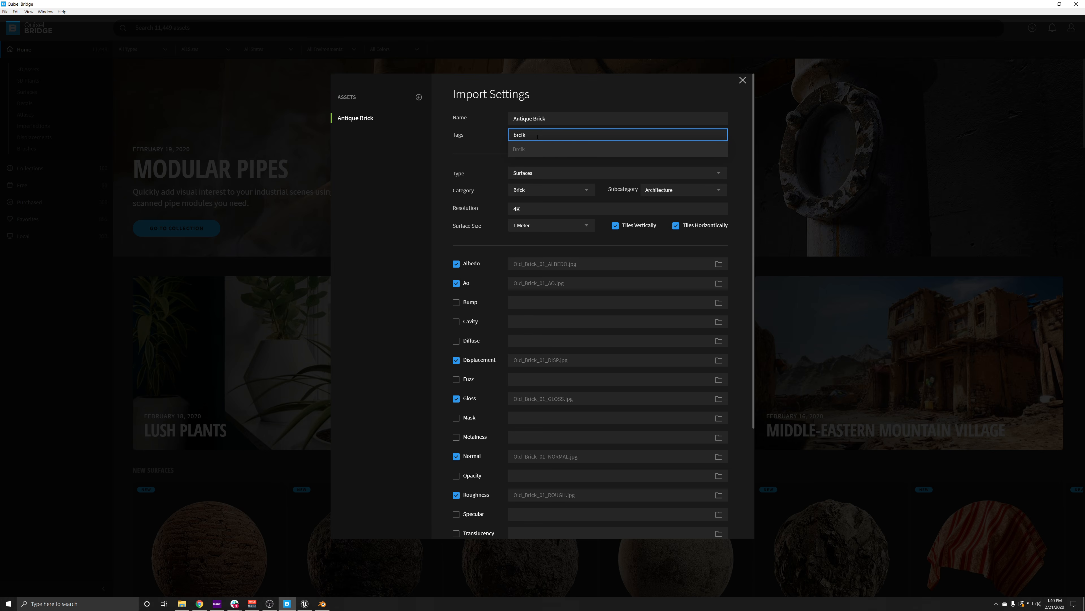
pyautogui.press('BackSpace')
pyautogui.press('BackSpace')
pyautogui.press('BackSpace')
pyautogui.press('BackSpace')
pyautogui.write('rick')
pyautogui.press('Return')
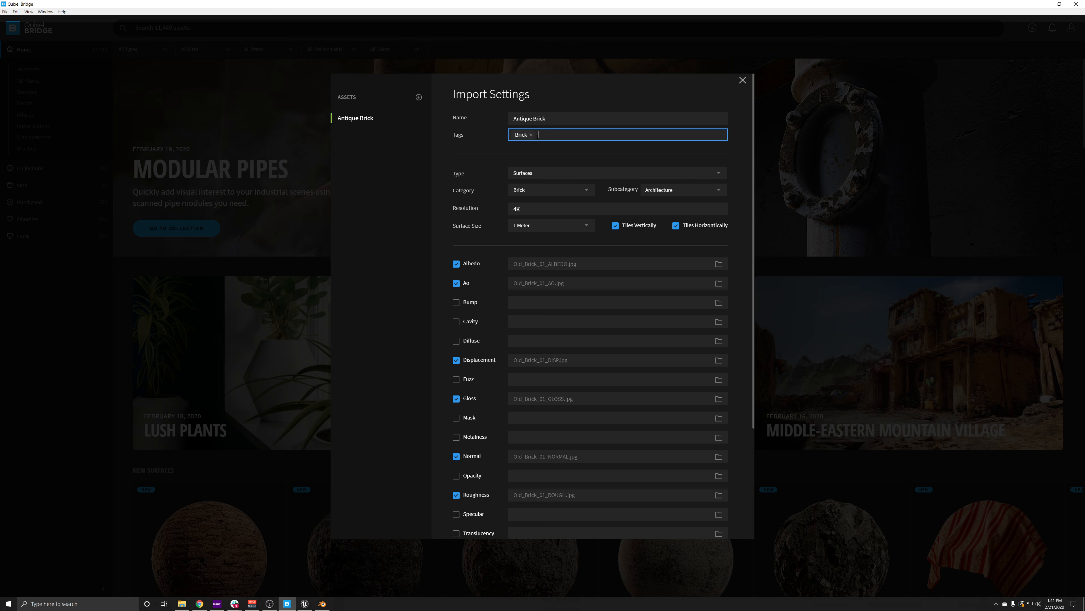
pyautogui.write('wall')
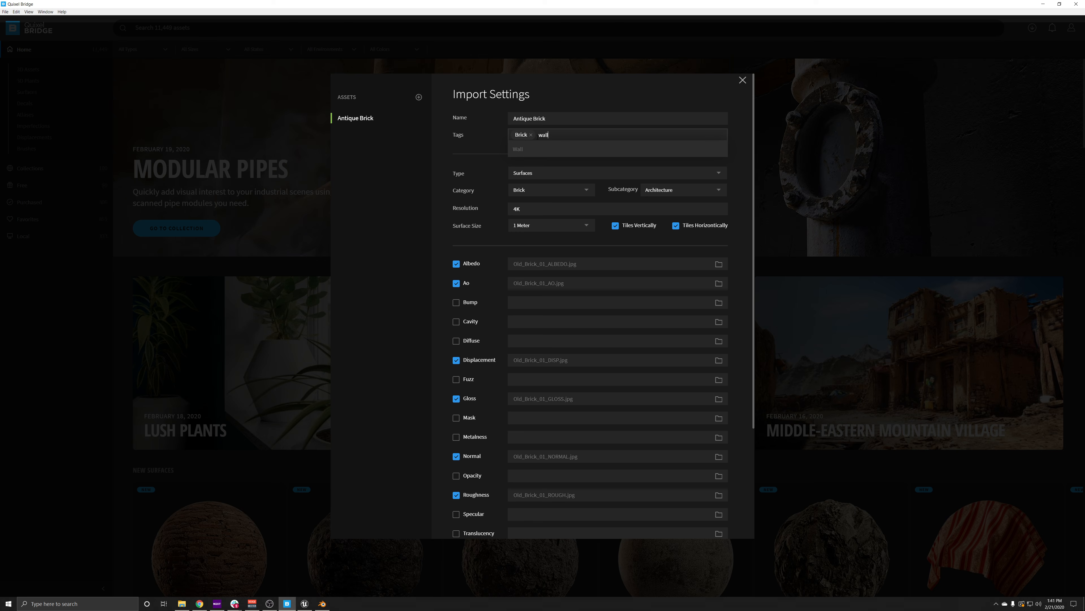
pyautogui.press('Return')
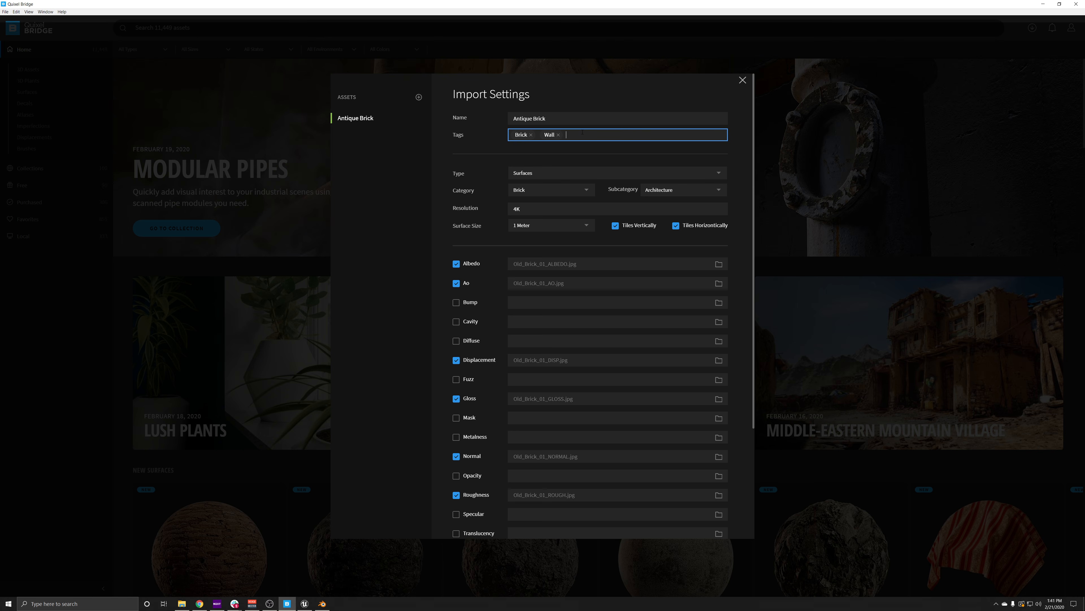
pyautogui.write('red')
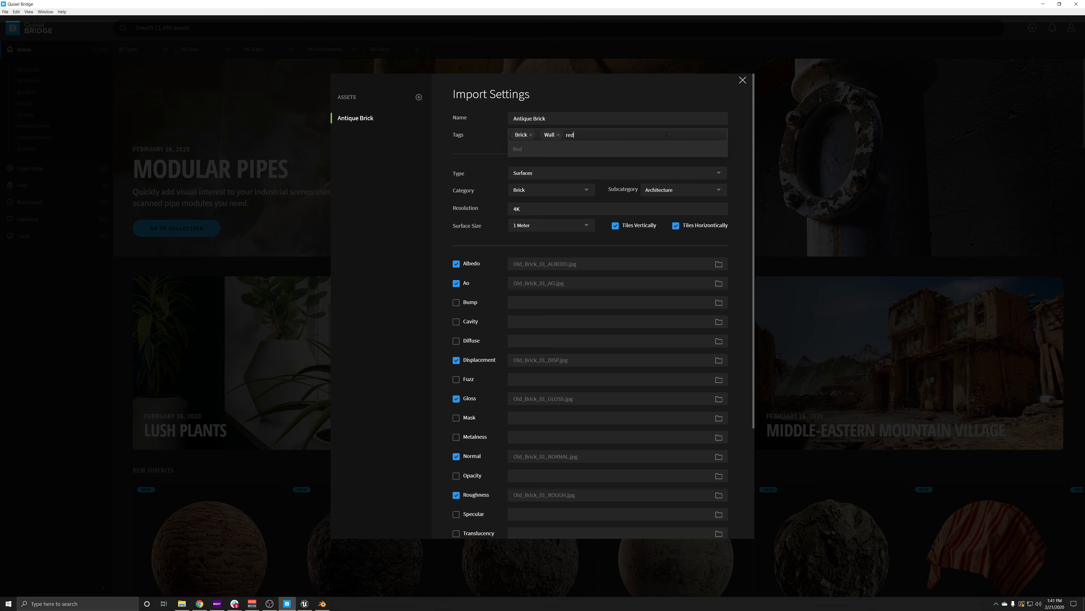
pyautogui.press('Return')
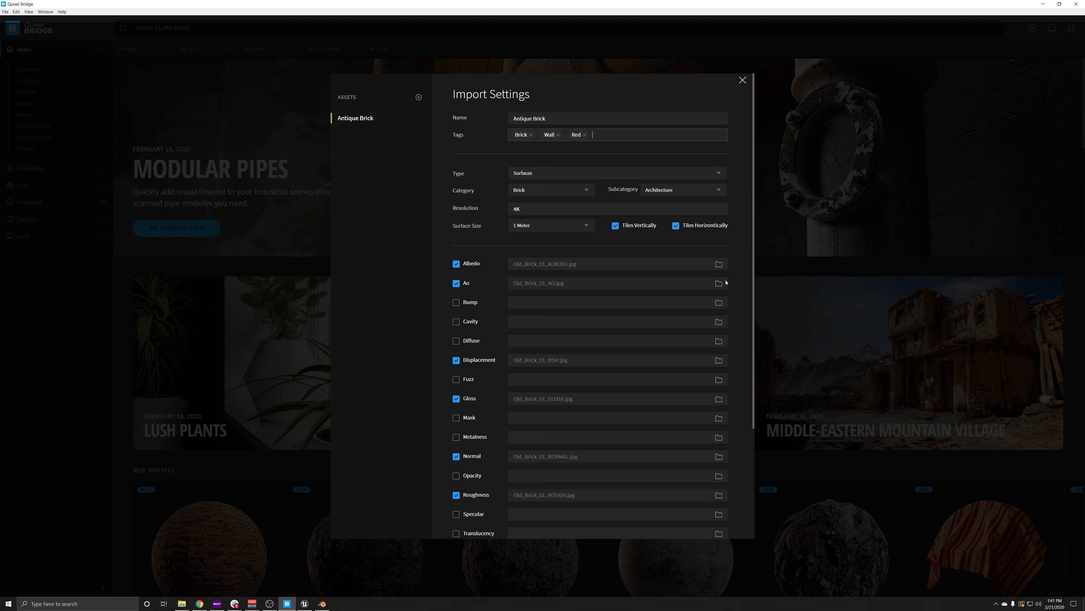
# Check the render Old_Brick_Photoscan.jpg in the Antique Brick folder as a possible asset preview, then return to the import settings.
pyautogui.scroll(-3, 742, 290)
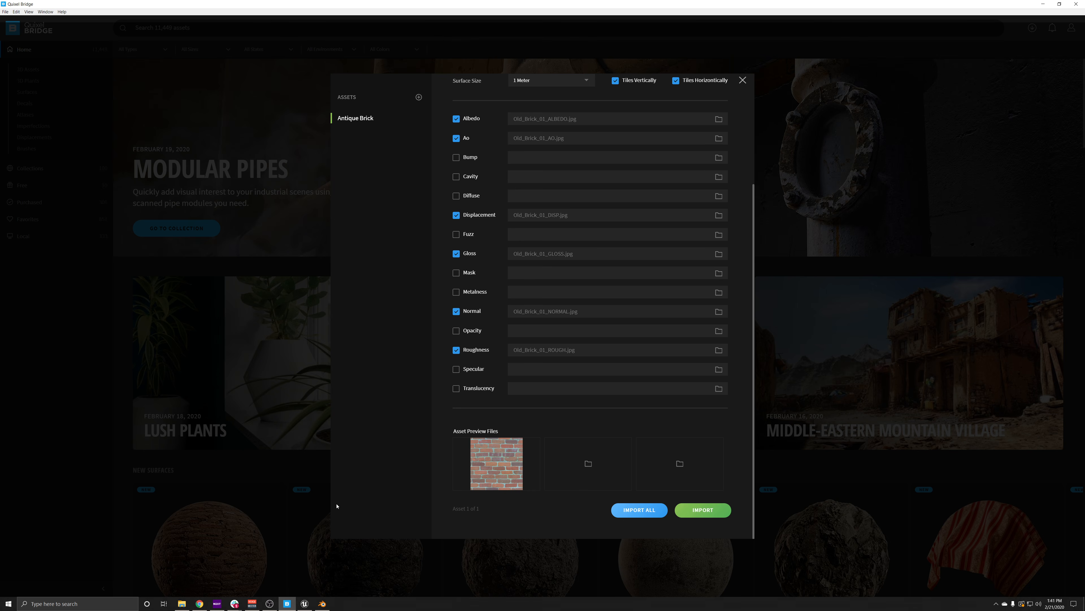
pyautogui.click(182, 603)
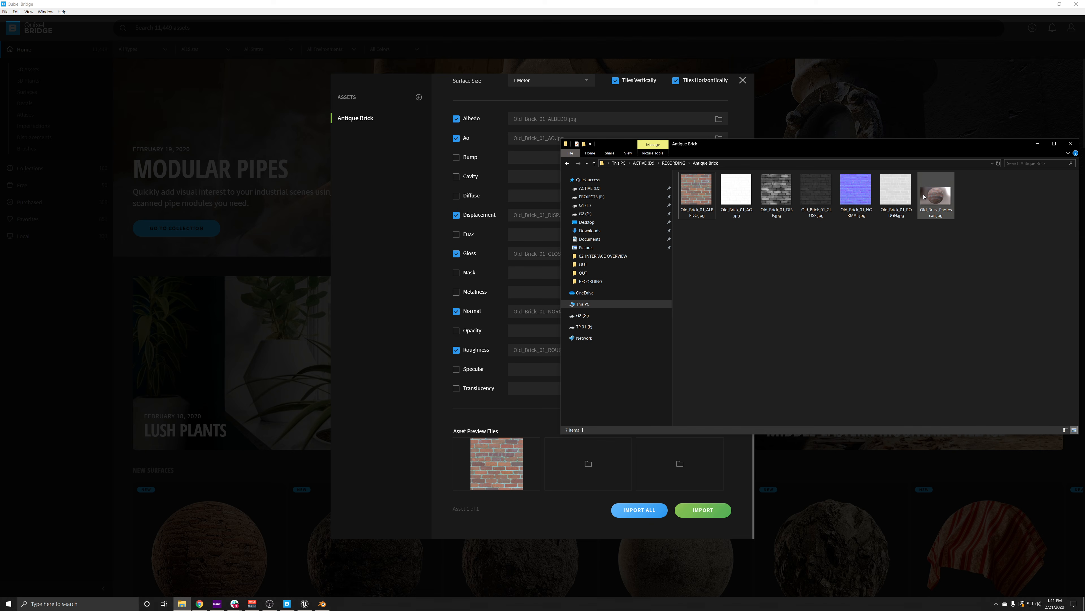
pyautogui.doubleClick(925, 209)
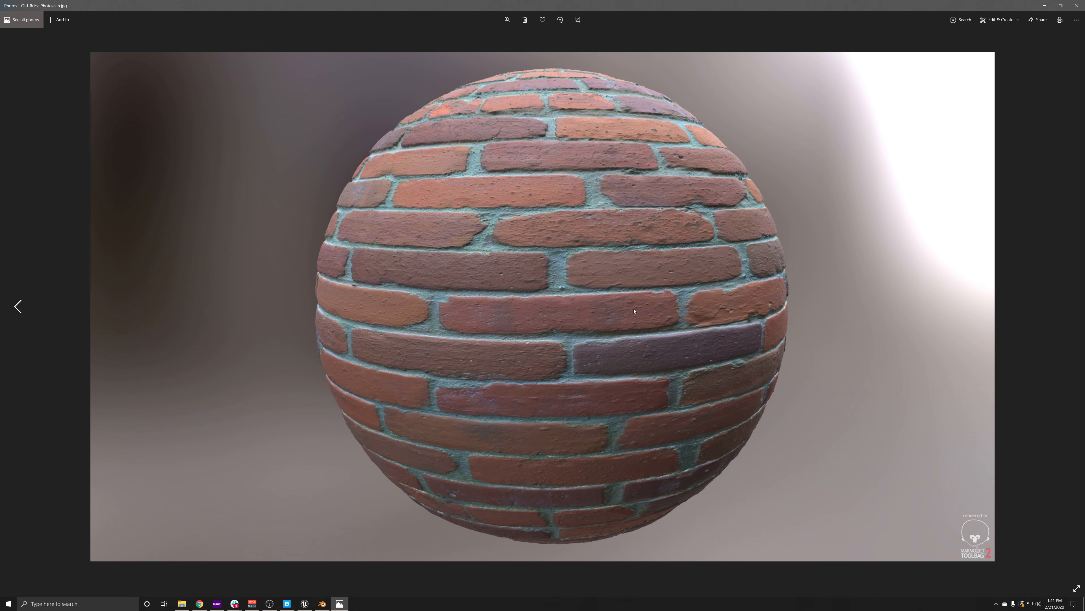
pyautogui.click(1077, 6)
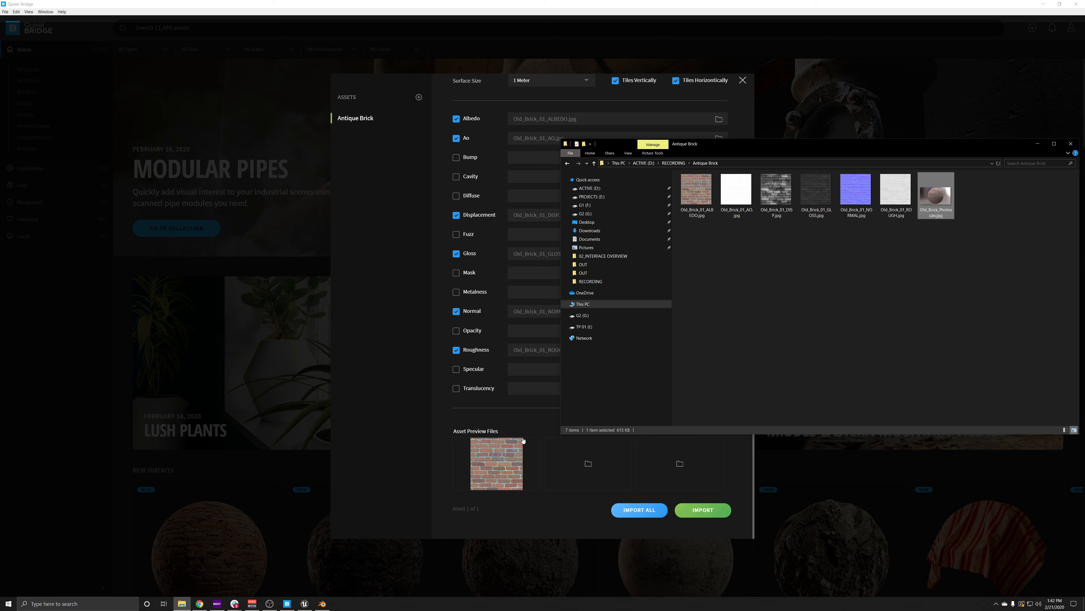
pyautogui.click(1037, 146)
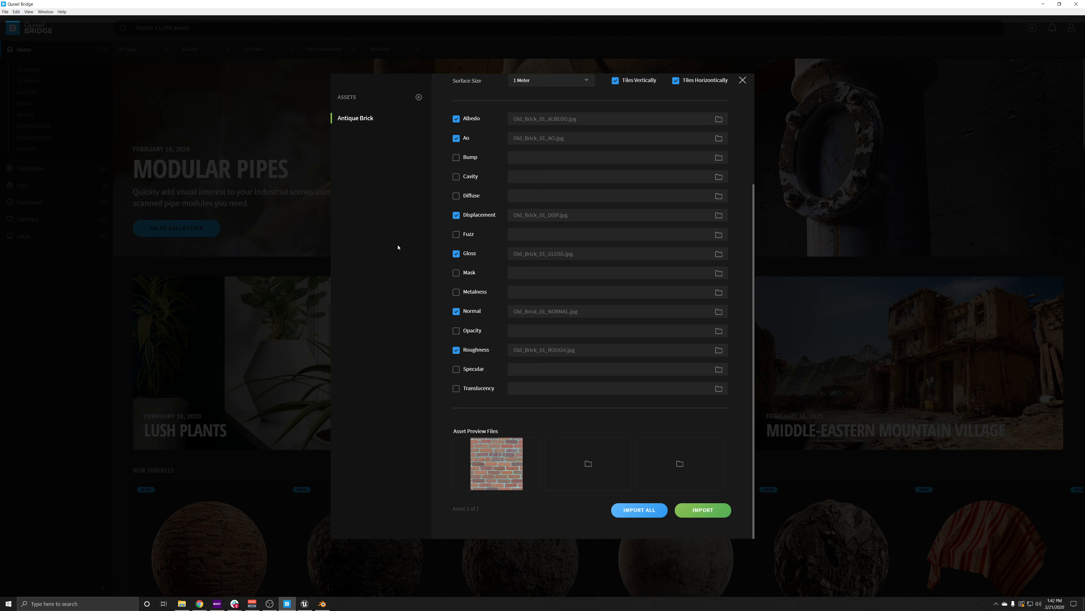
# Import the Antique Brick surface and show the imported assets in the local library.
pyautogui.click(704, 511)
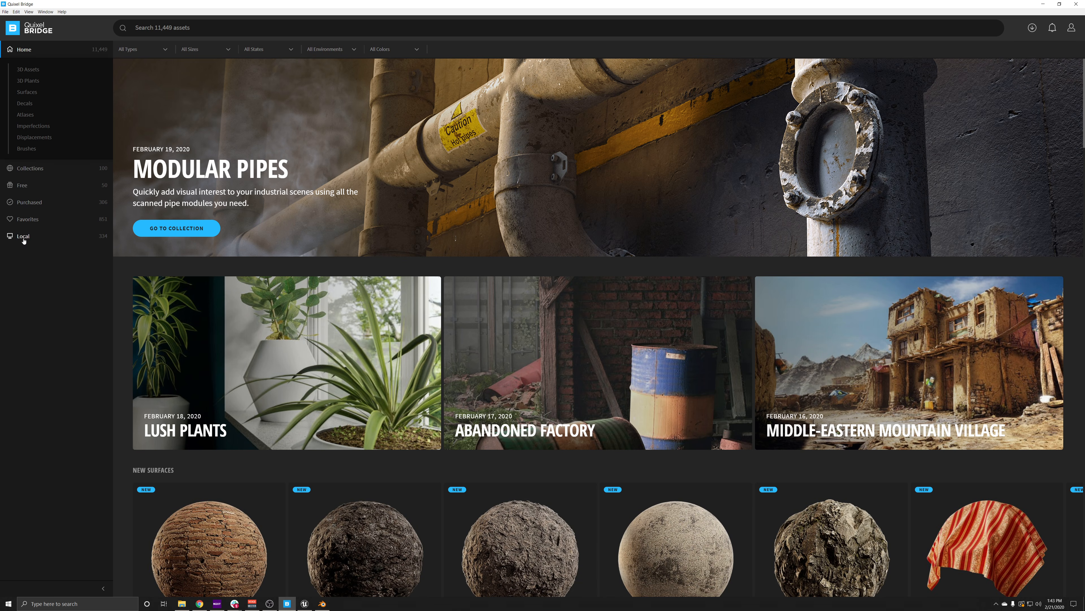
pyautogui.click(39, 240)
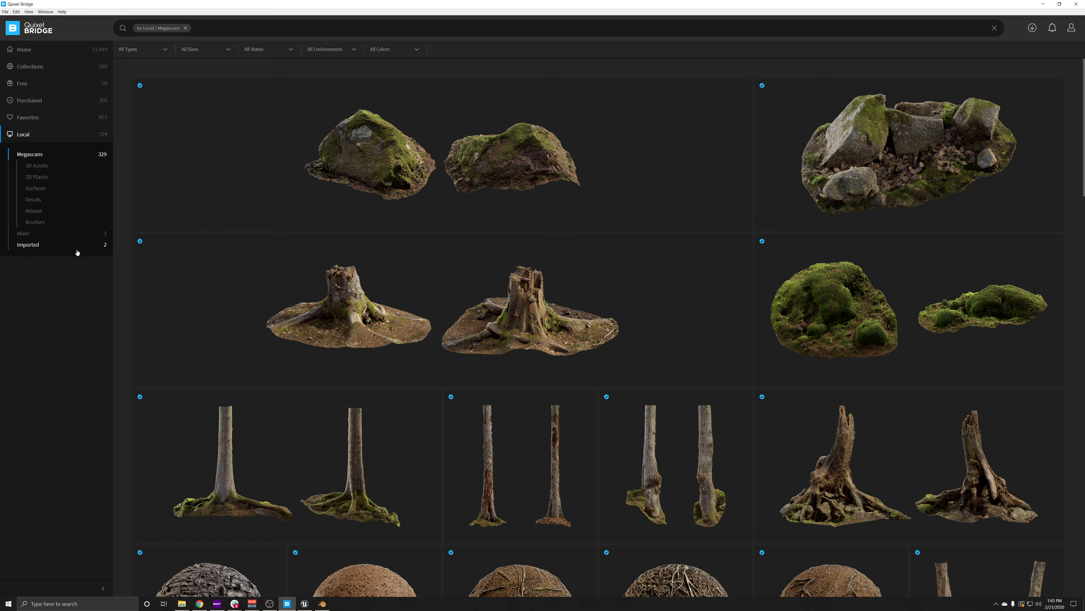
pyautogui.click(50, 251)
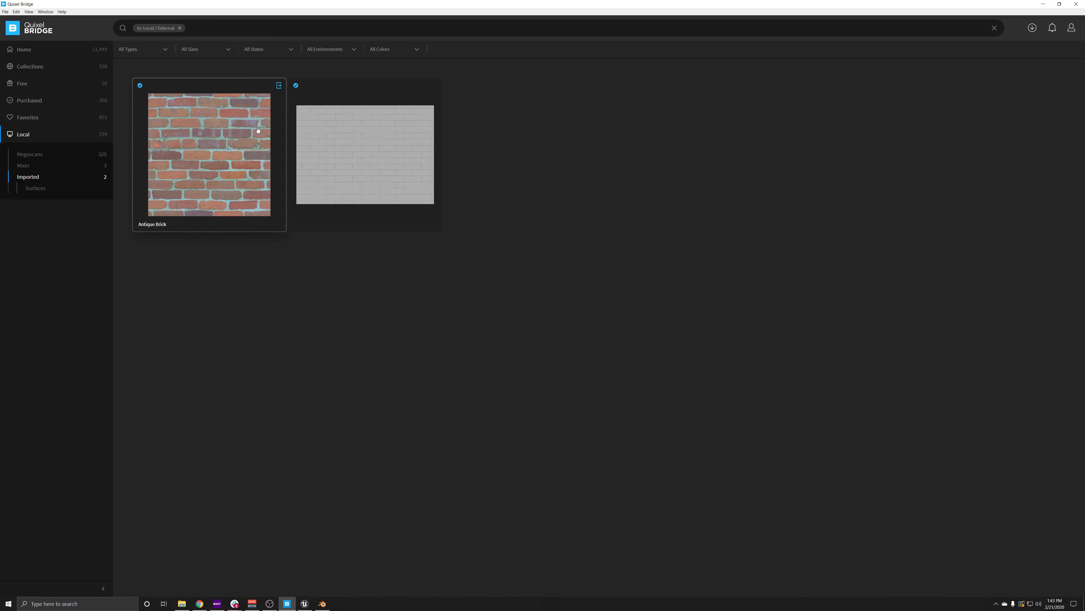
# Inspect the imported Antique Brick's texture maps and its 3D sphere preview, including full screen, and close its details.
pyautogui.click(210, 149)
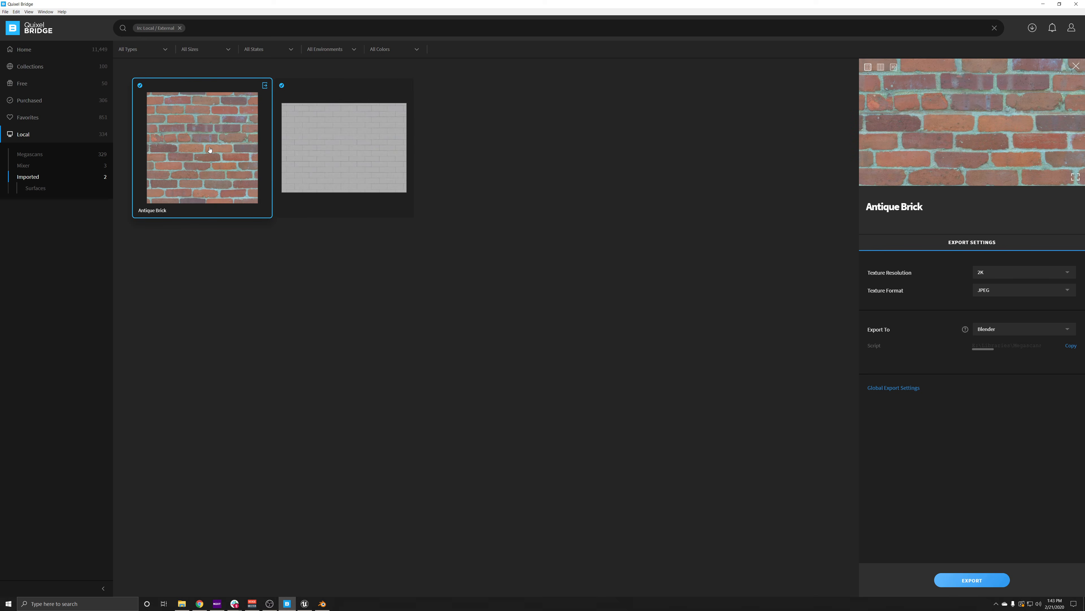
pyautogui.click(881, 69)
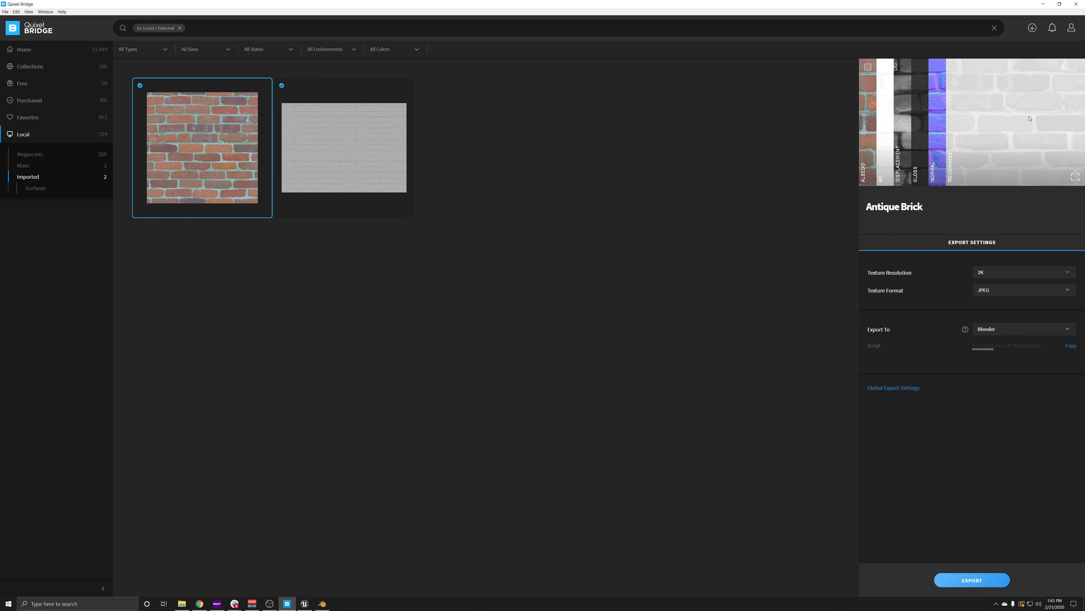
pyautogui.click(897, 68)
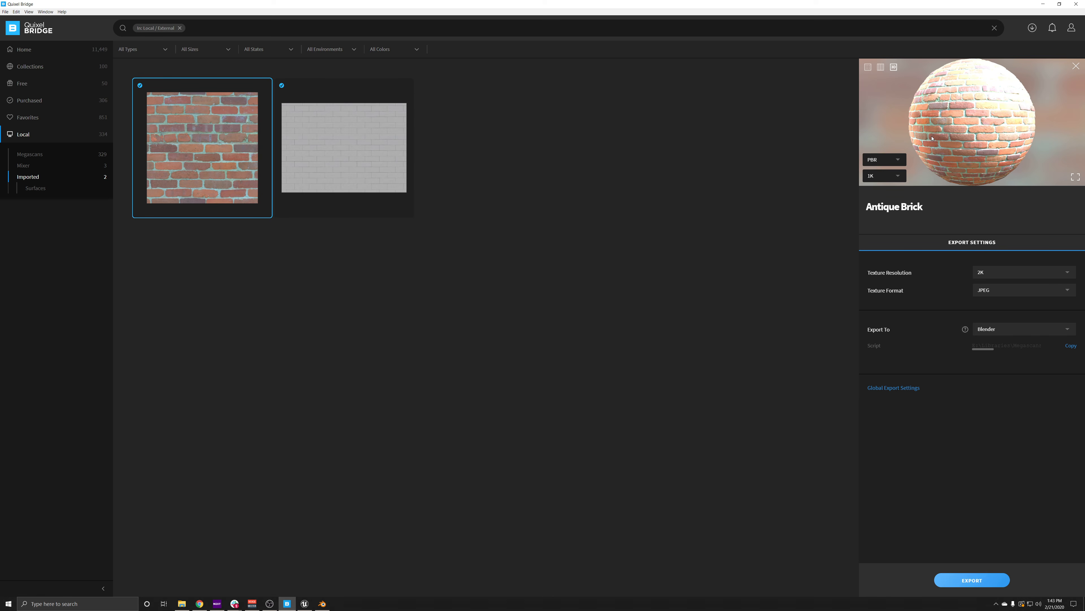
pyautogui.moveTo(993, 102); pyautogui.dragTo(1004, 142)
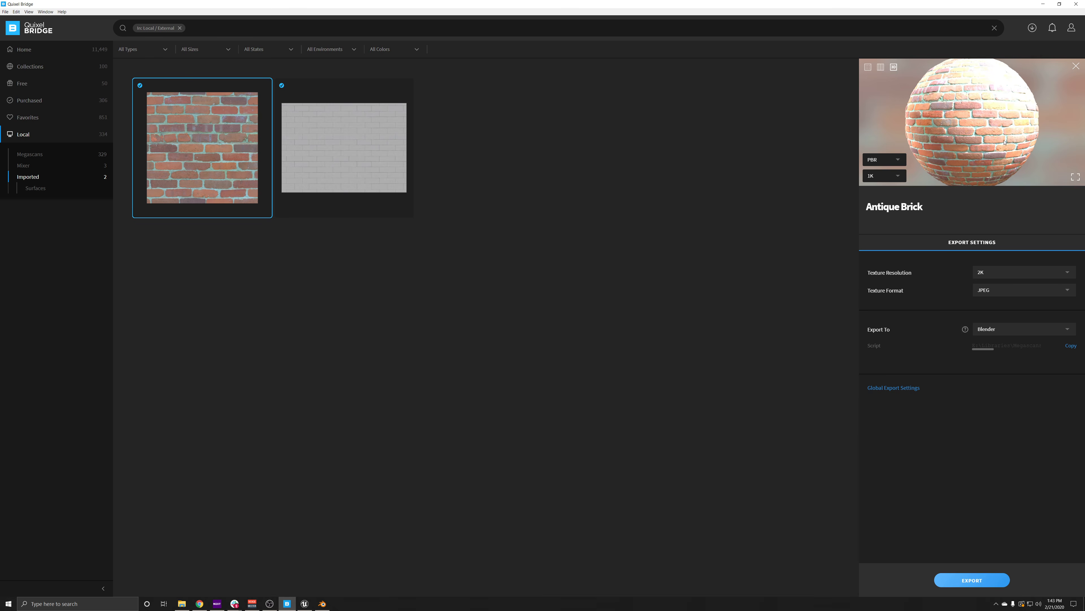
pyautogui.click(1076, 177)
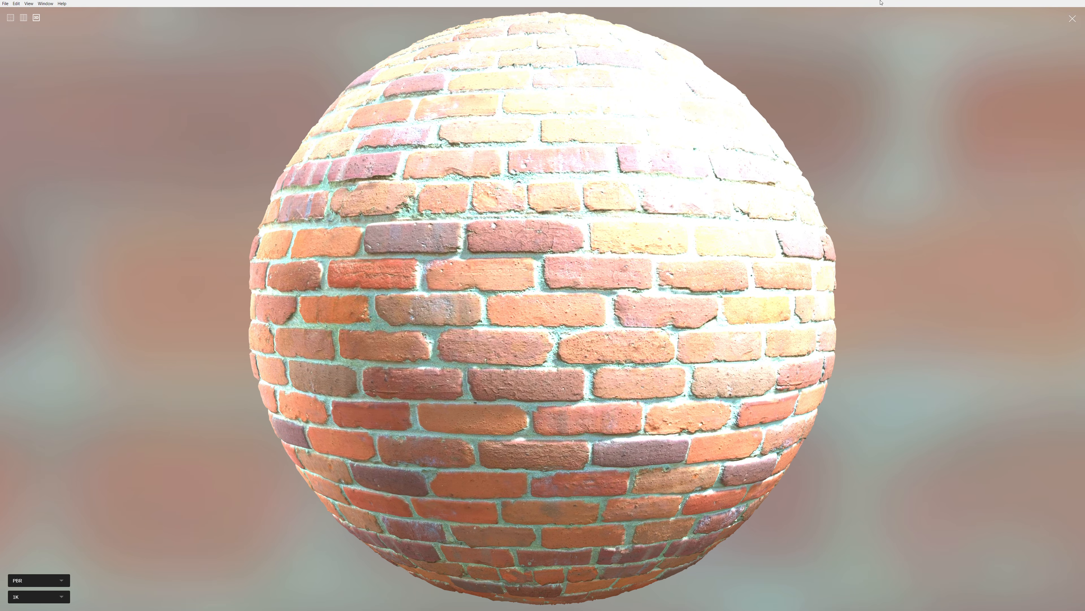
pyautogui.click(1072, 19)
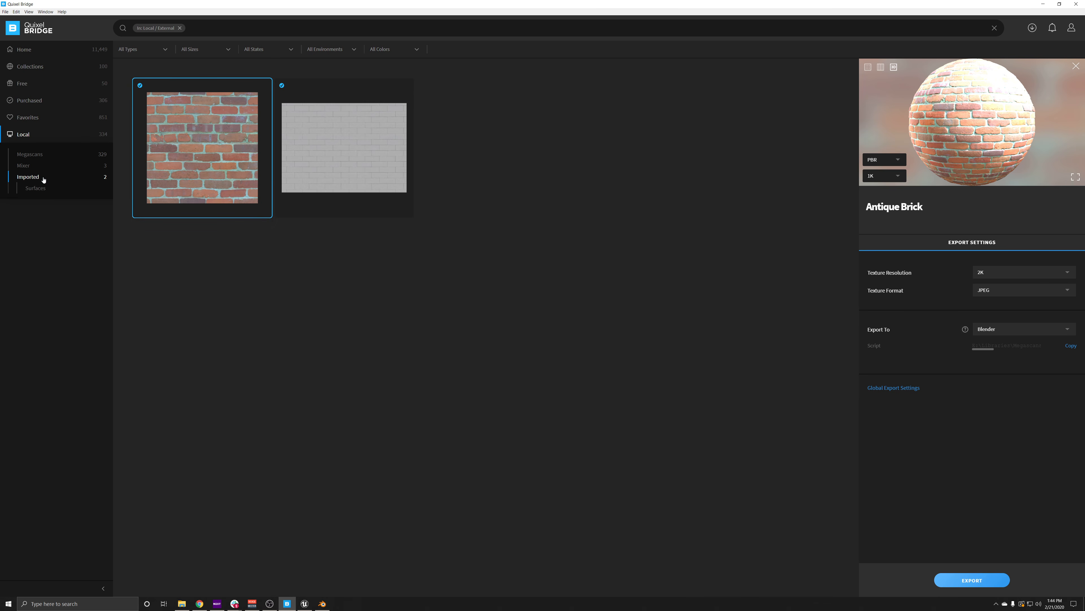
pyautogui.click(1074, 66)
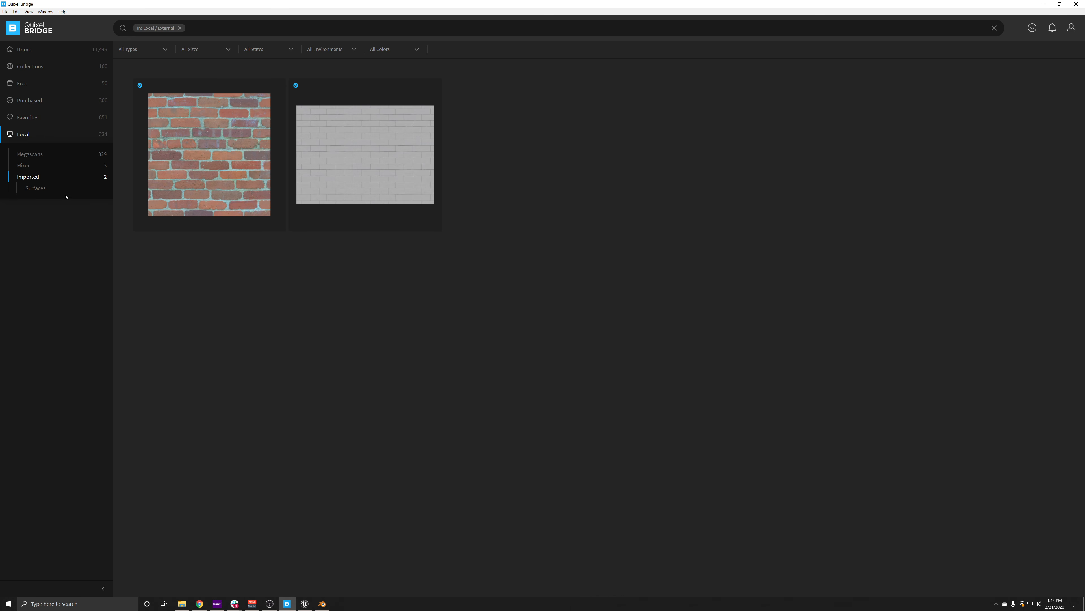
# Browse the imported assets down to Surfaces and Brick, visit Home and return to the local imported assets.
pyautogui.click(39, 188)
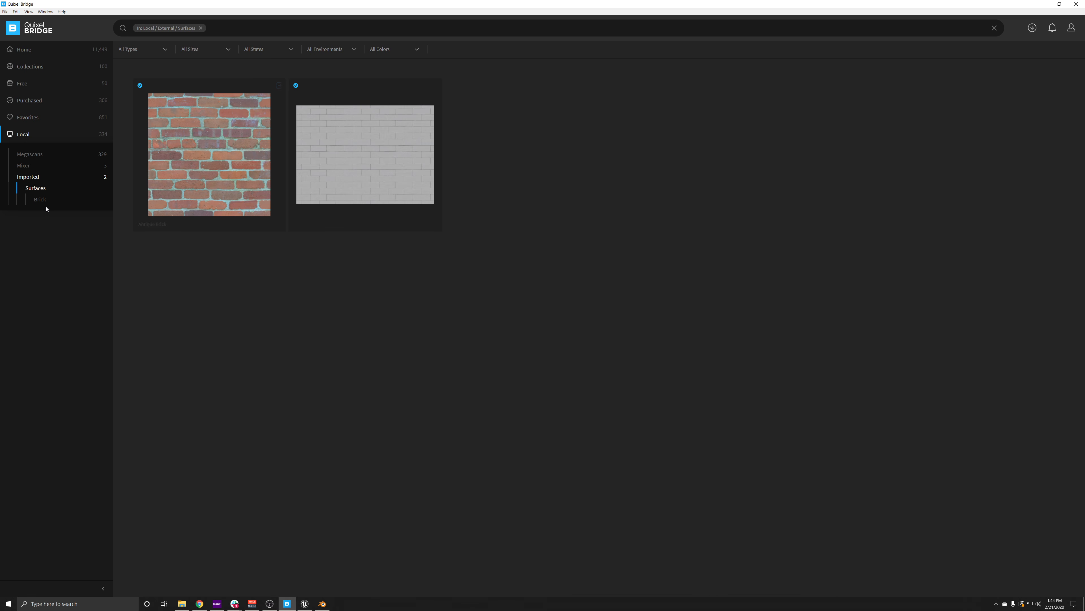
pyautogui.click(40, 199)
pyautogui.click(27, 50)
pyautogui.click(24, 238)
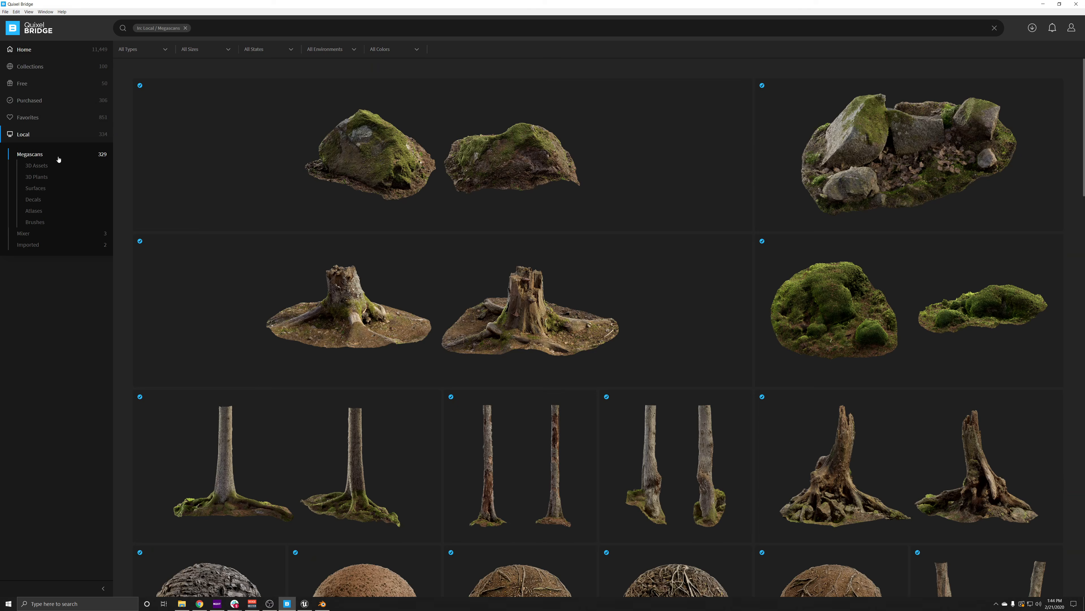
pyautogui.click(32, 242)
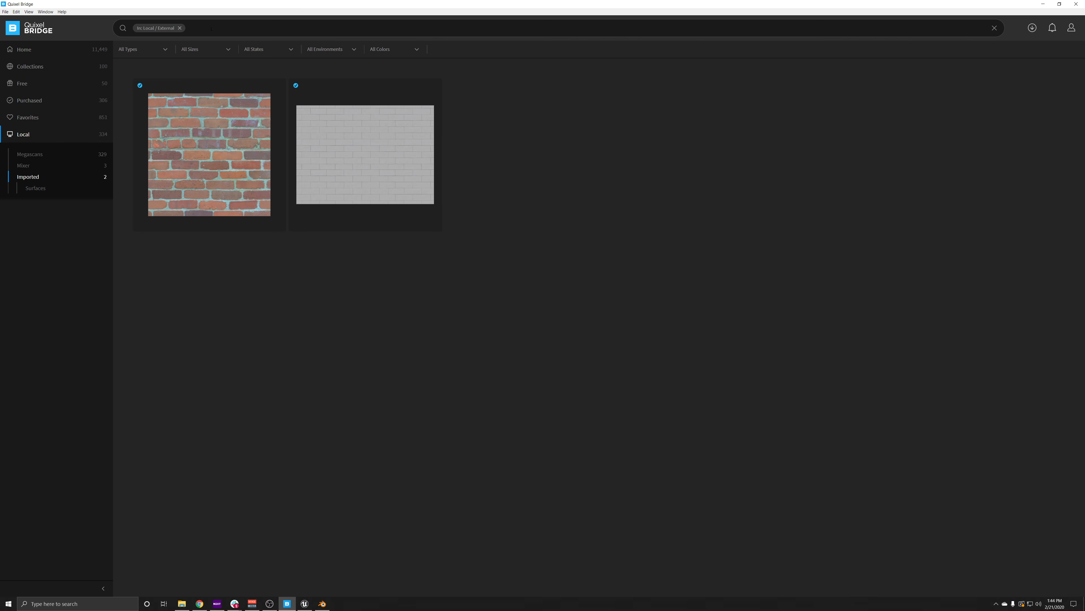
# Filter the imported assets by the color Red and review the available size, state and environment filter options.
pyautogui.click(415, 49)
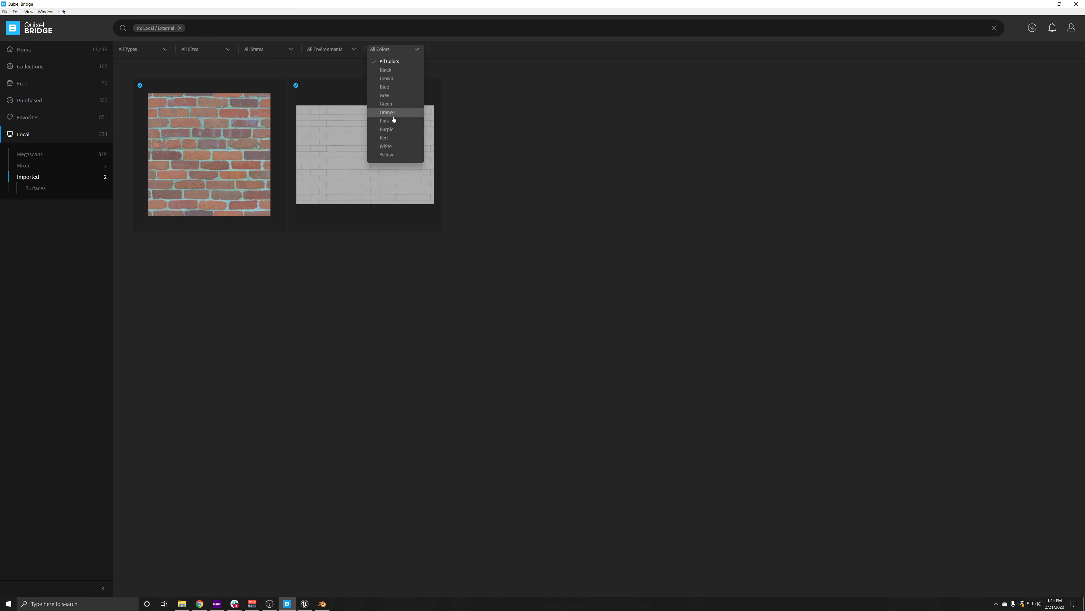
pyautogui.click(386, 138)
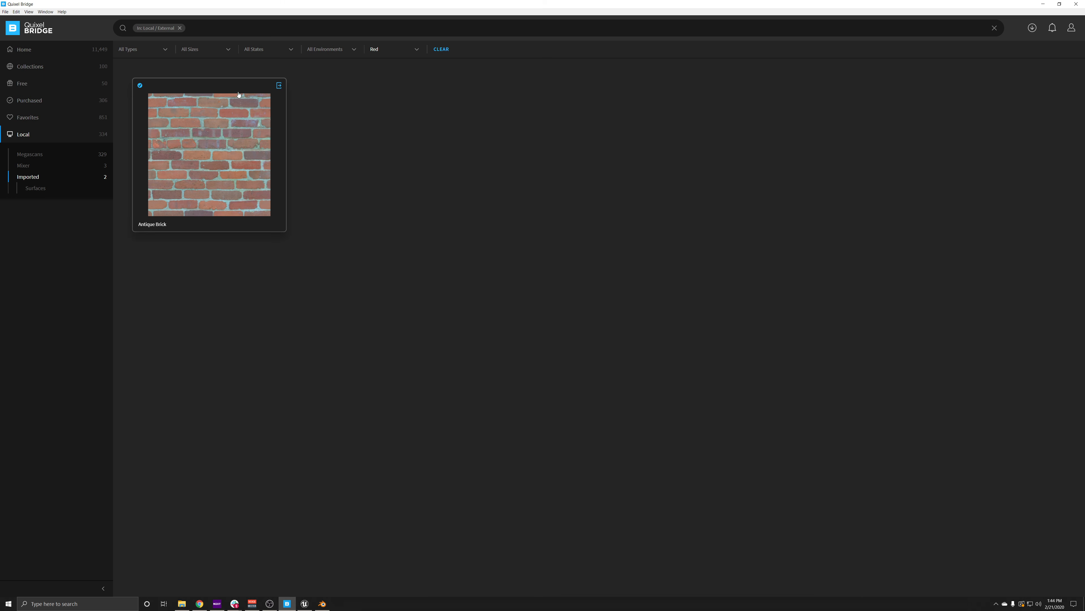
pyautogui.click(223, 50)
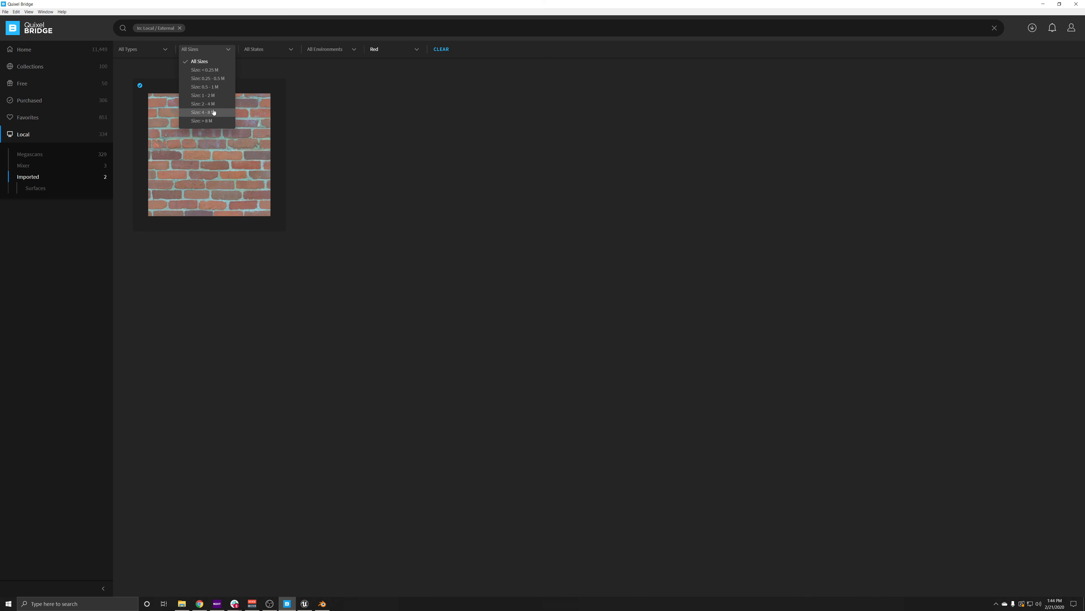
pyautogui.click(263, 50)
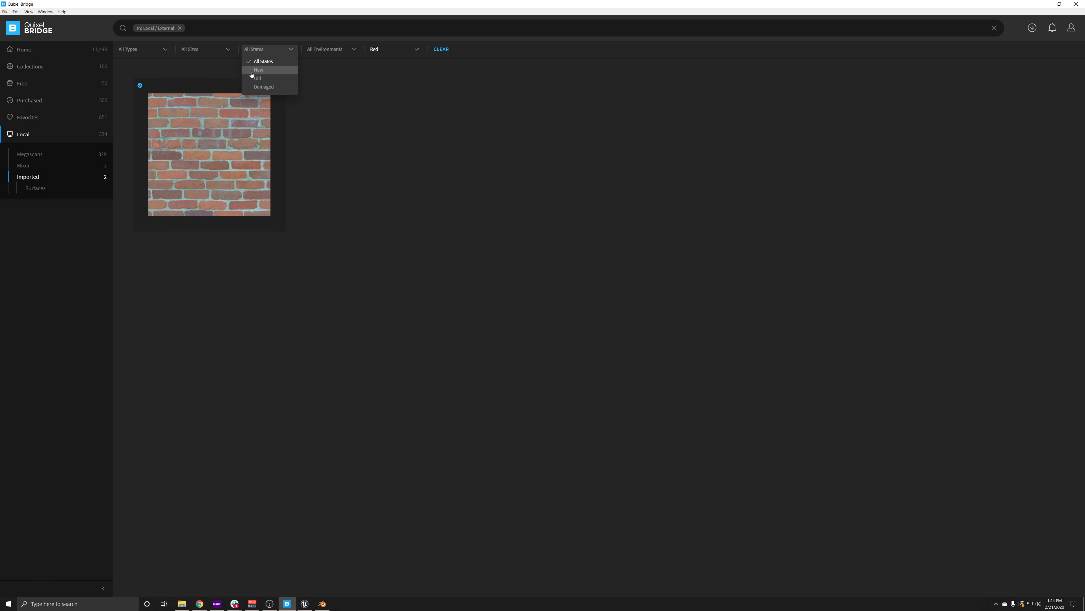
pyautogui.click(352, 49)
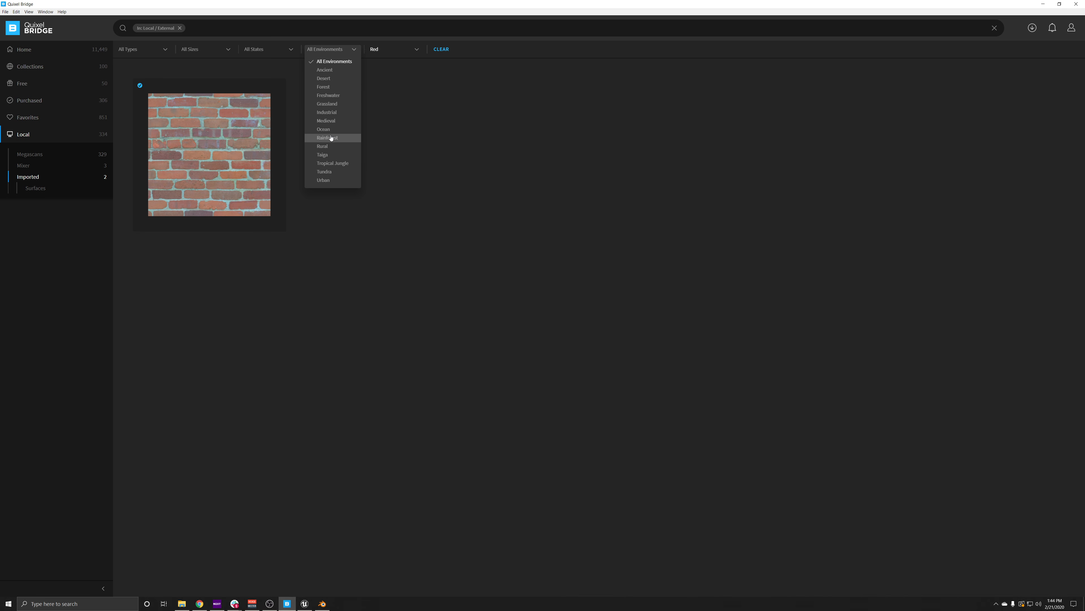
pyautogui.click(354, 252)
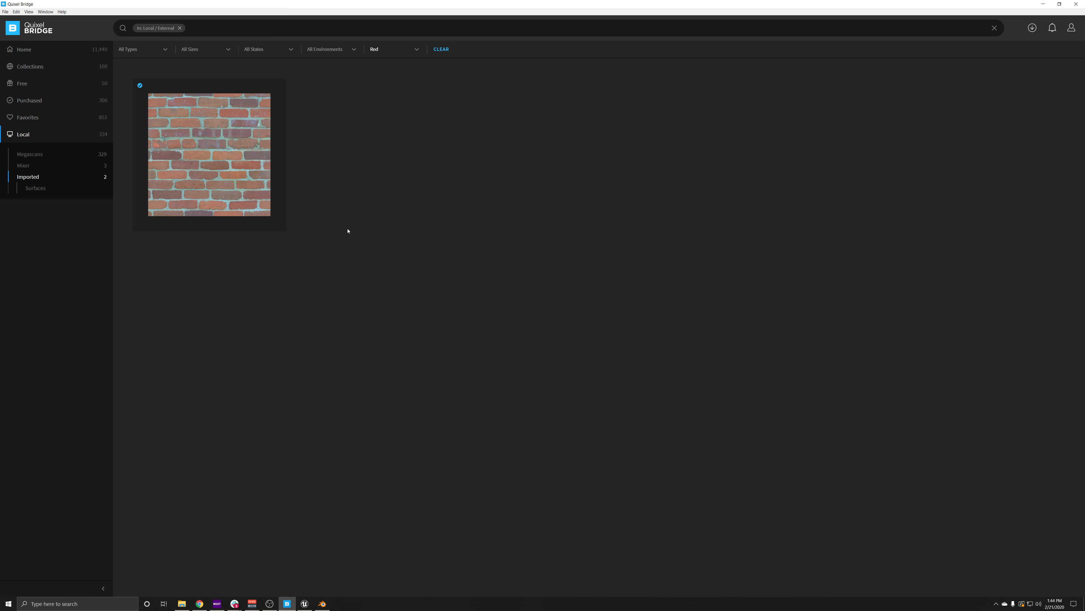
# Go by way of Home to the Community collections and look through the collections offered there.
pyautogui.click(34, 49)
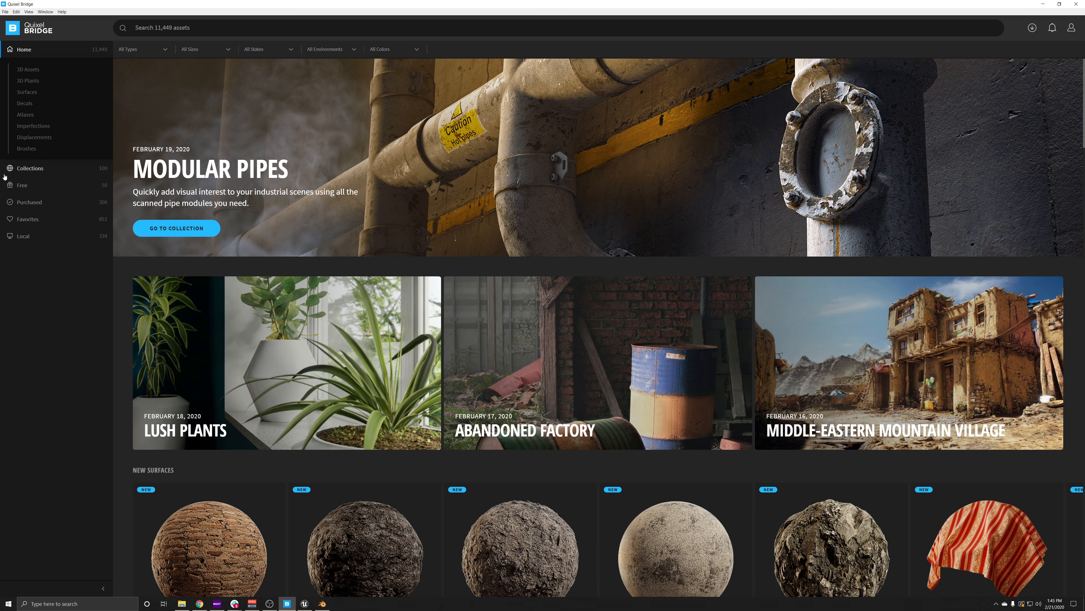
pyautogui.click(37, 169)
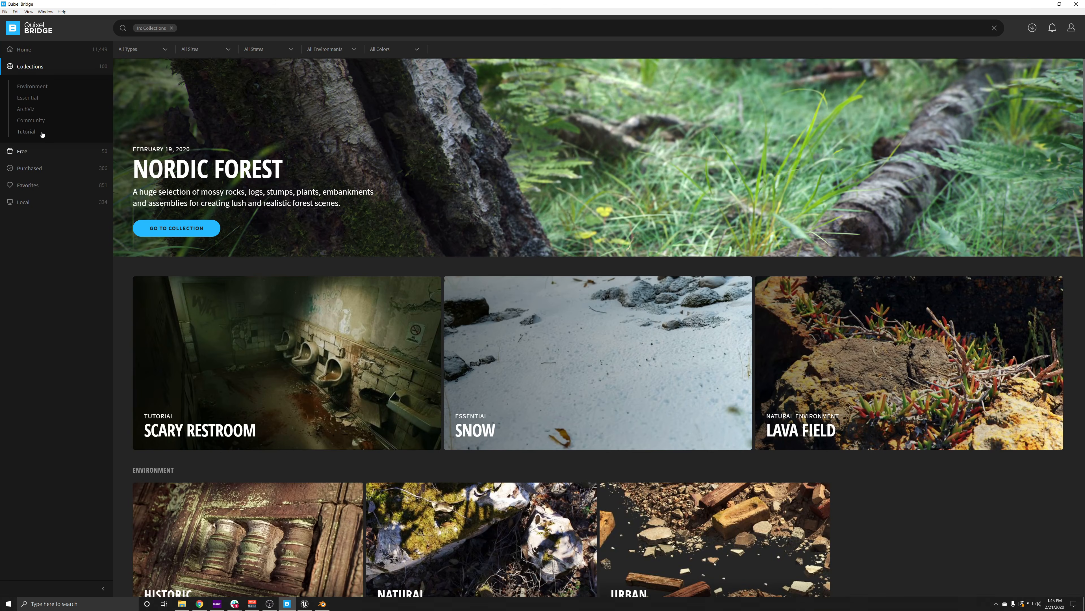
pyautogui.click(32, 121)
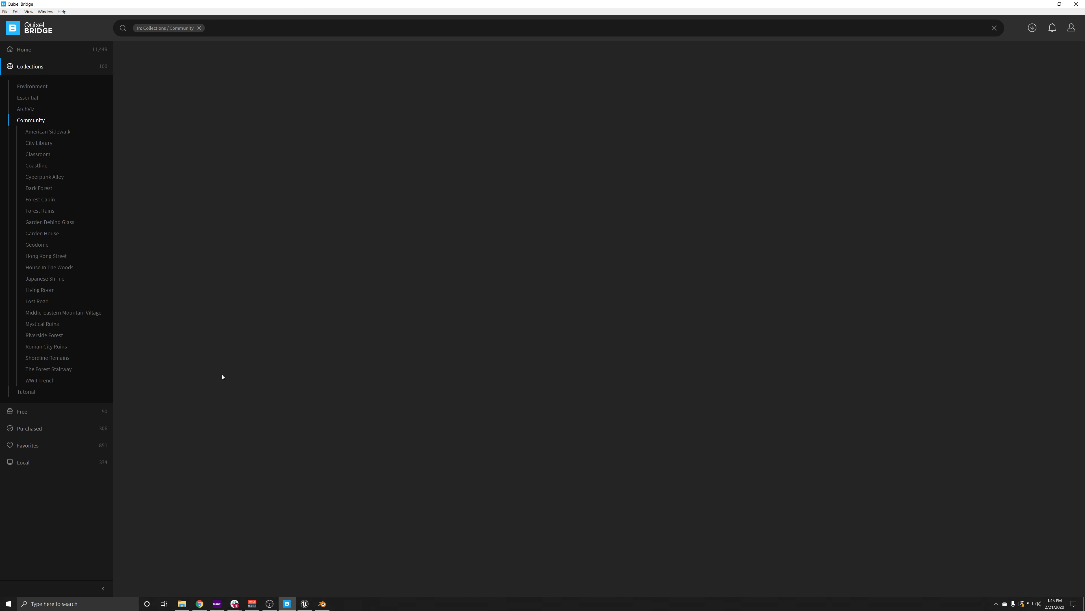
pyautogui.scroll(-5, 355, 312)
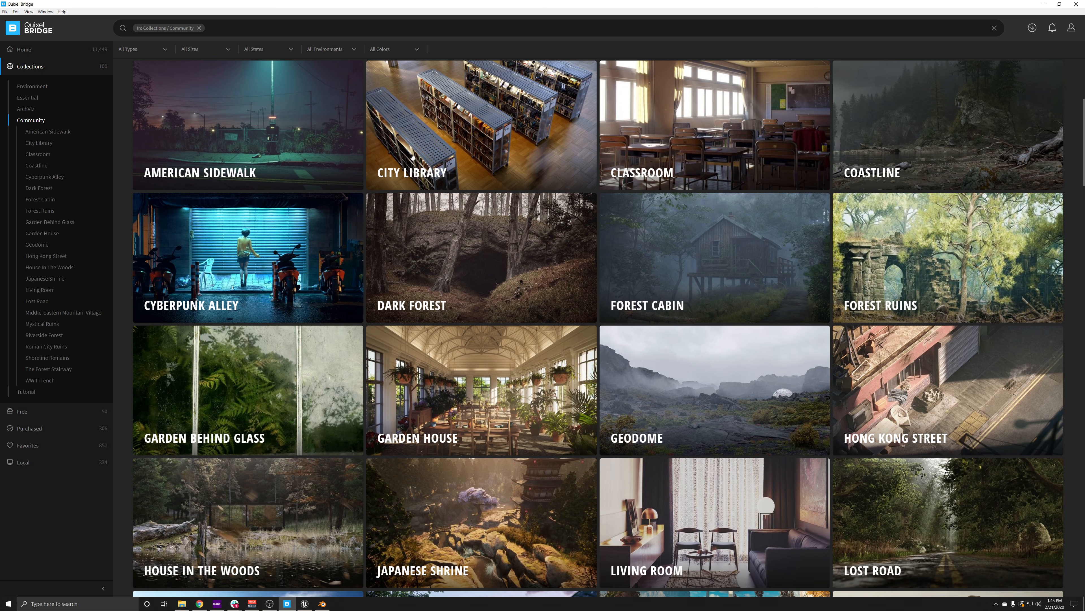
pyautogui.scroll(2, 427, 209)
pyautogui.scroll(3, 428, 209)
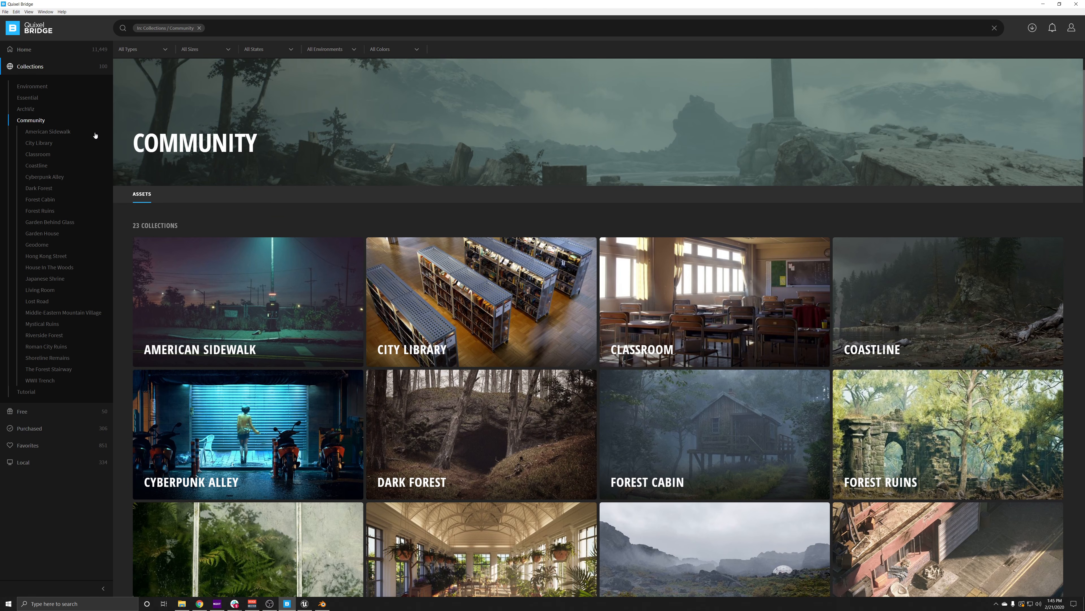
pyautogui.scroll(-3, 692, 233)
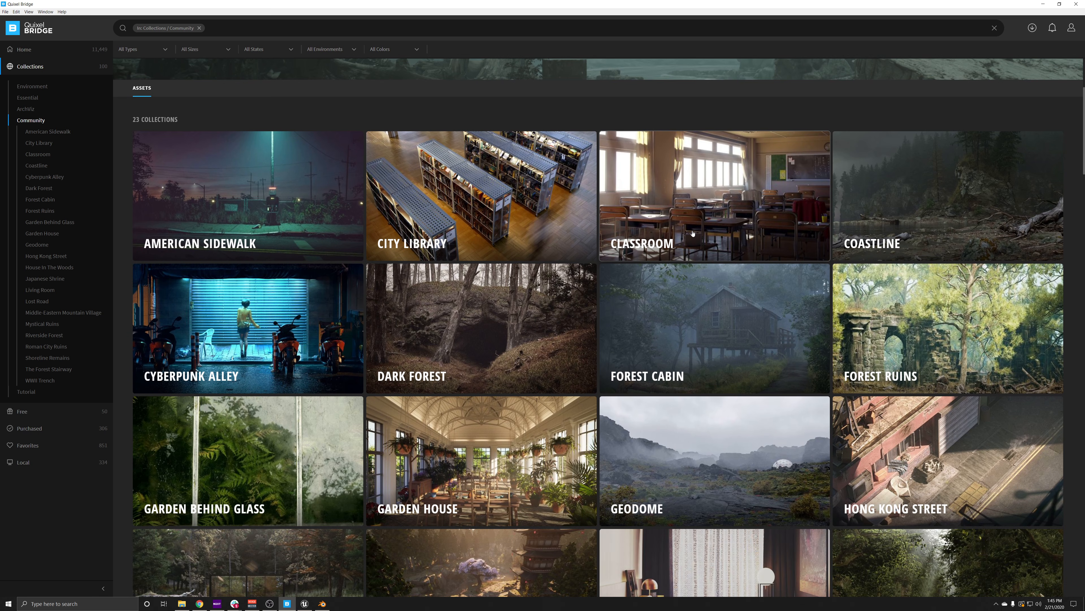
pyautogui.scroll(-2, 565, 418)
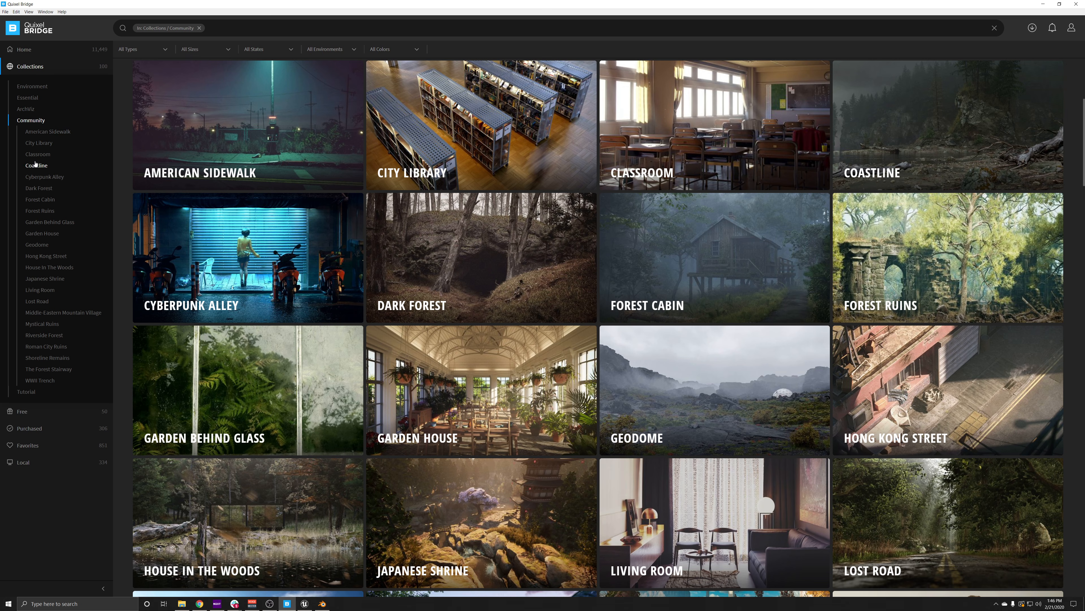
pyautogui.scroll(5, 710, 363)
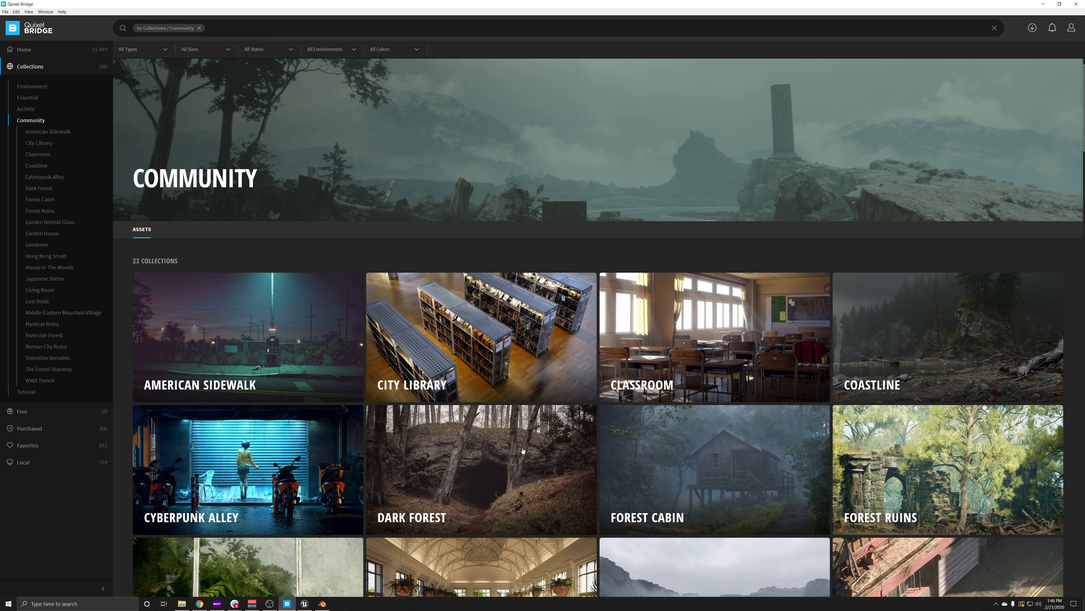
pyautogui.scroll(-2, 523, 449)
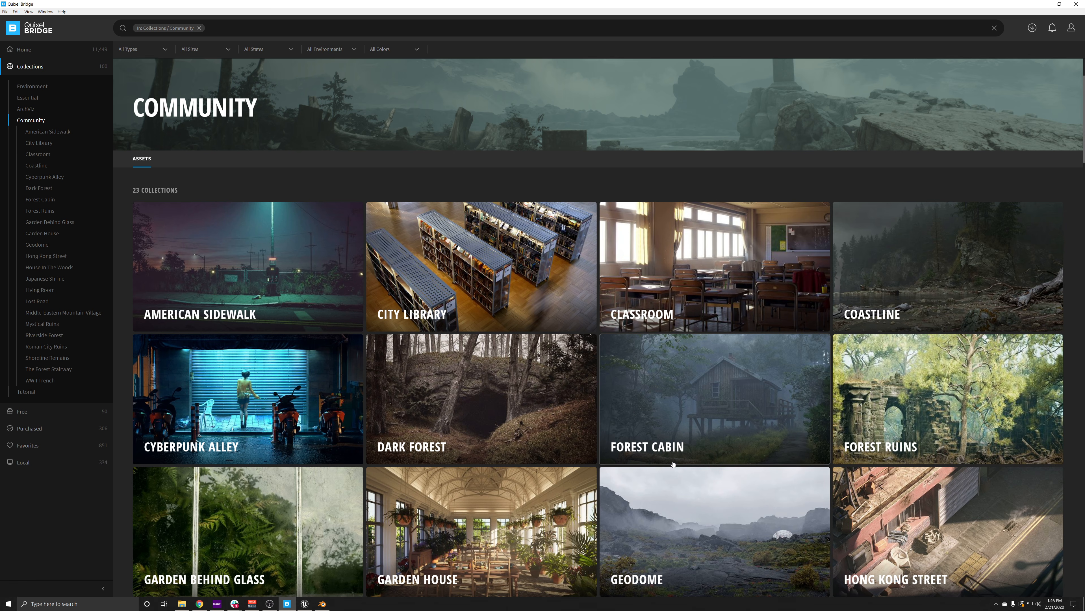
# Show the Tutorial collections, open Sci-Fi Landscape and look over its assets.
pyautogui.click(26, 392)
pyautogui.scroll(-5, 254, 240)
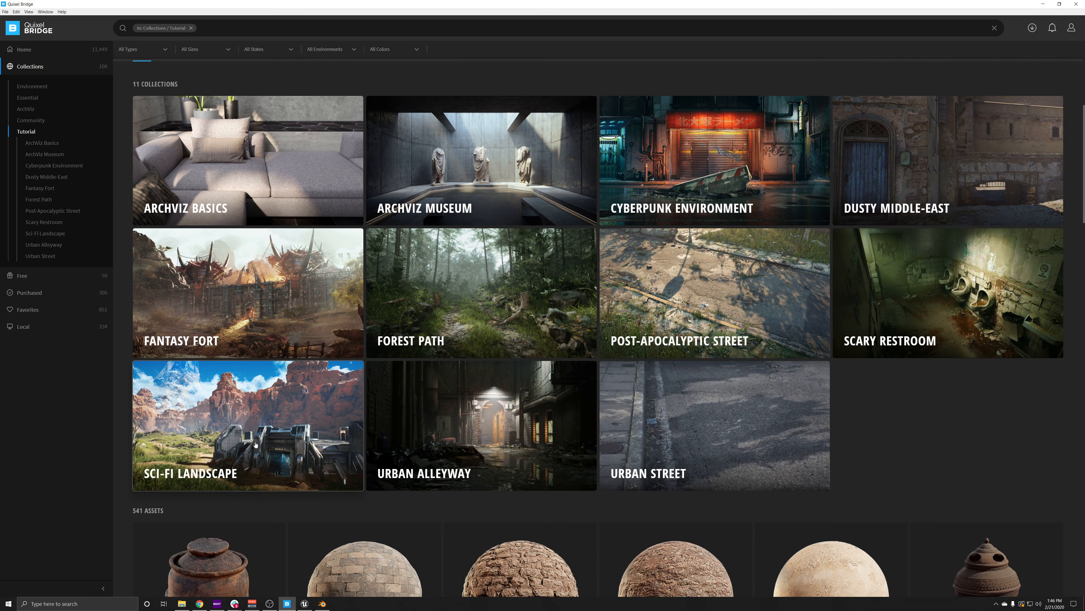
pyautogui.click(255, 443)
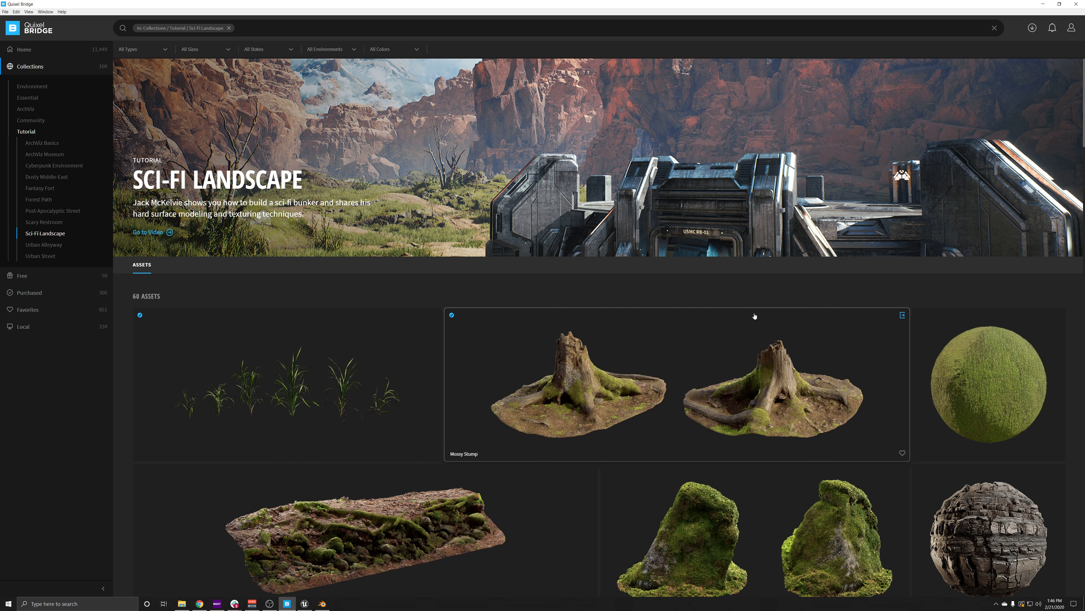
pyautogui.scroll(-4, 726, 256)
pyautogui.scroll(2, 642, 261)
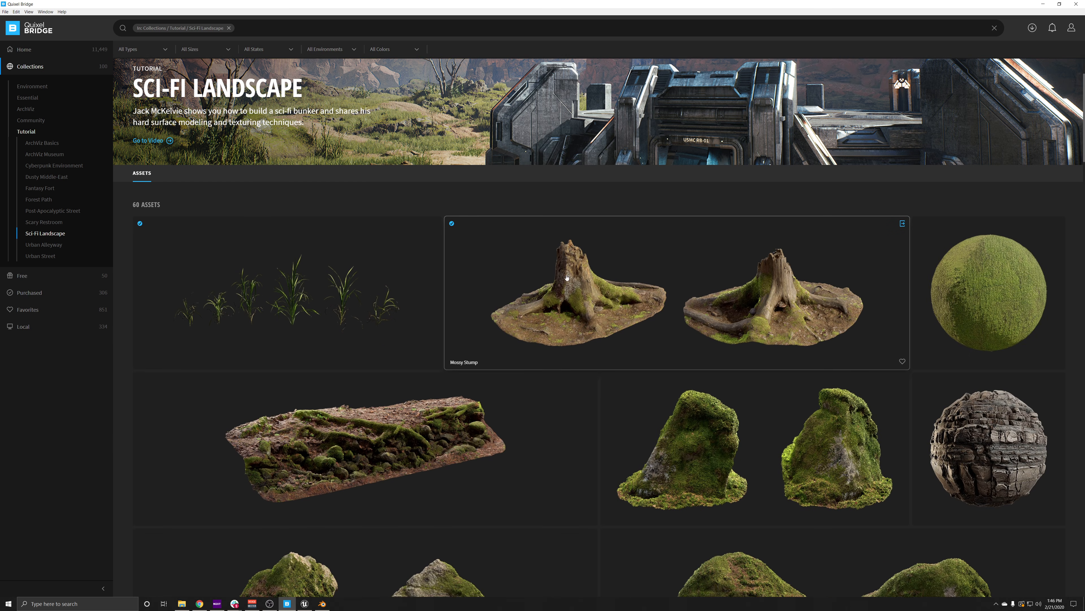
pyautogui.scroll(1, 566, 277)
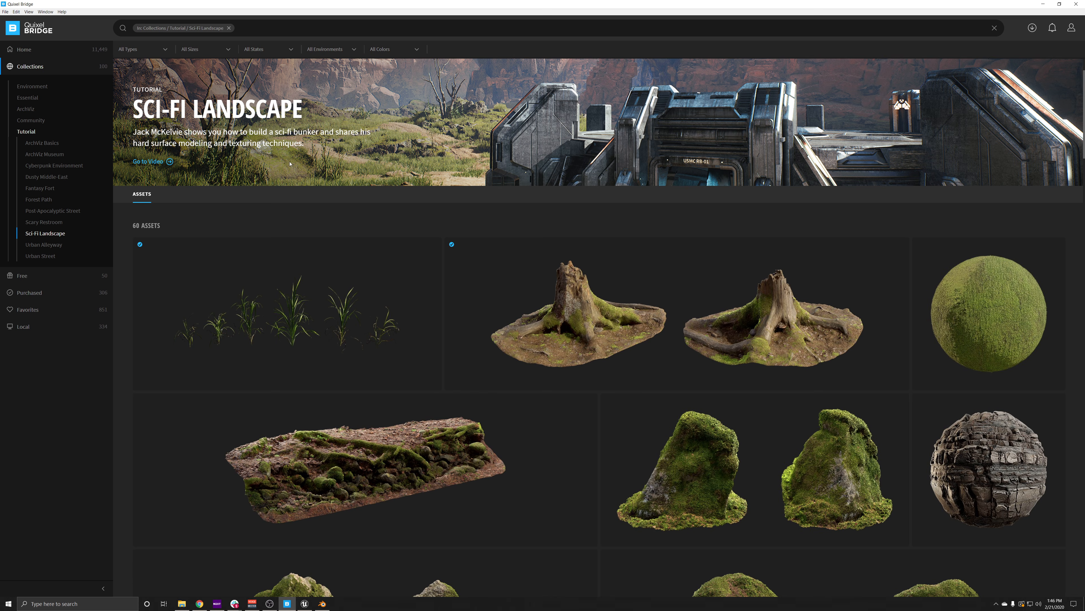
# Return to the Collections overview and look through its Environment, Essential, Archviz and Community sections.
pyautogui.click(41, 70)
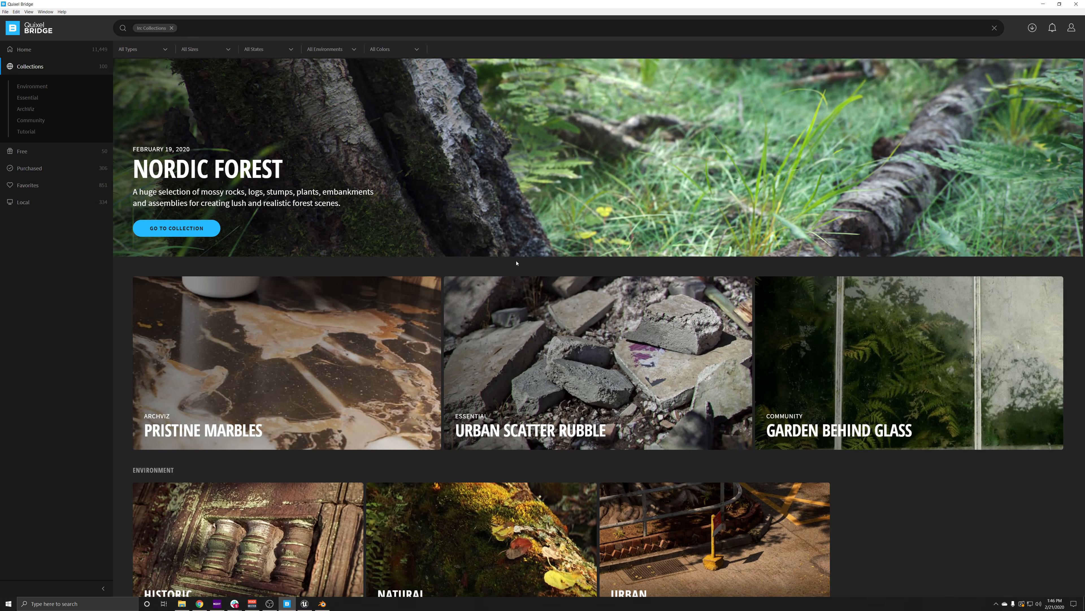
pyautogui.scroll(-6, 939, 491)
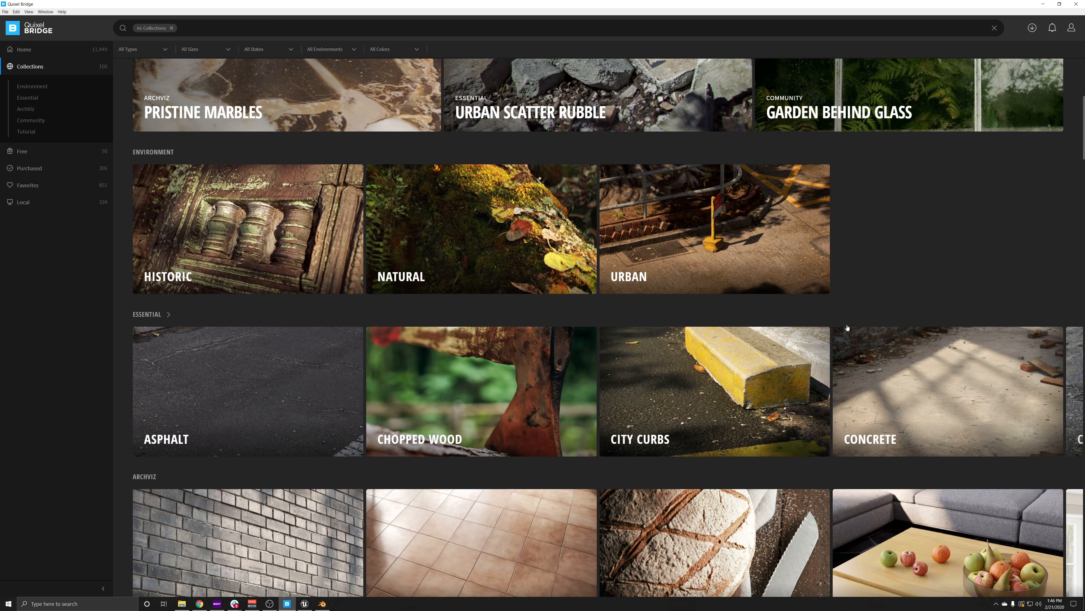
pyautogui.scroll(-4, 844, 328)
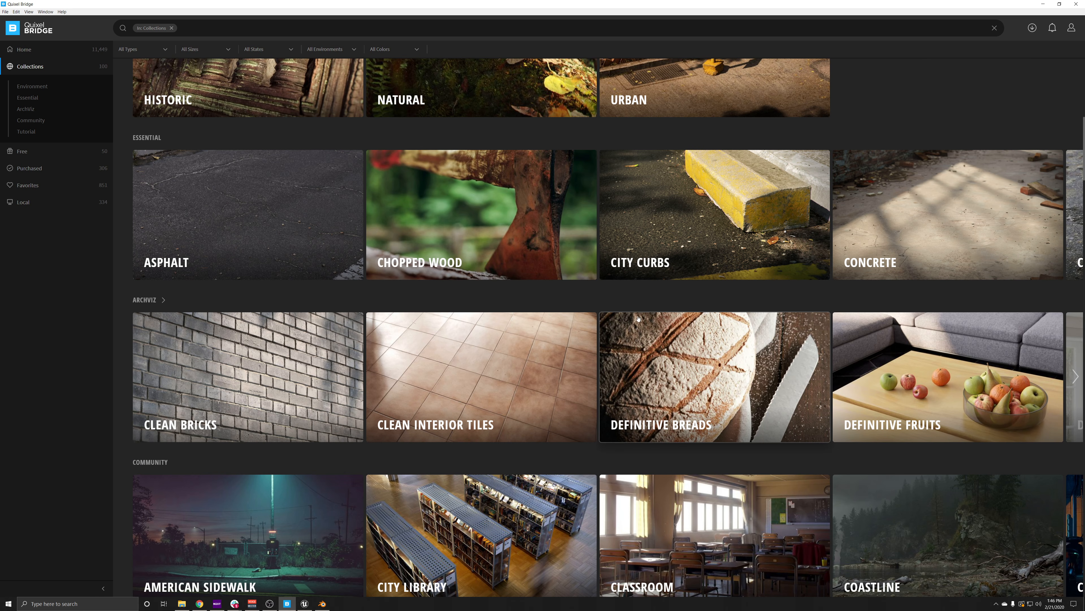
pyautogui.scroll(8, 639, 319)
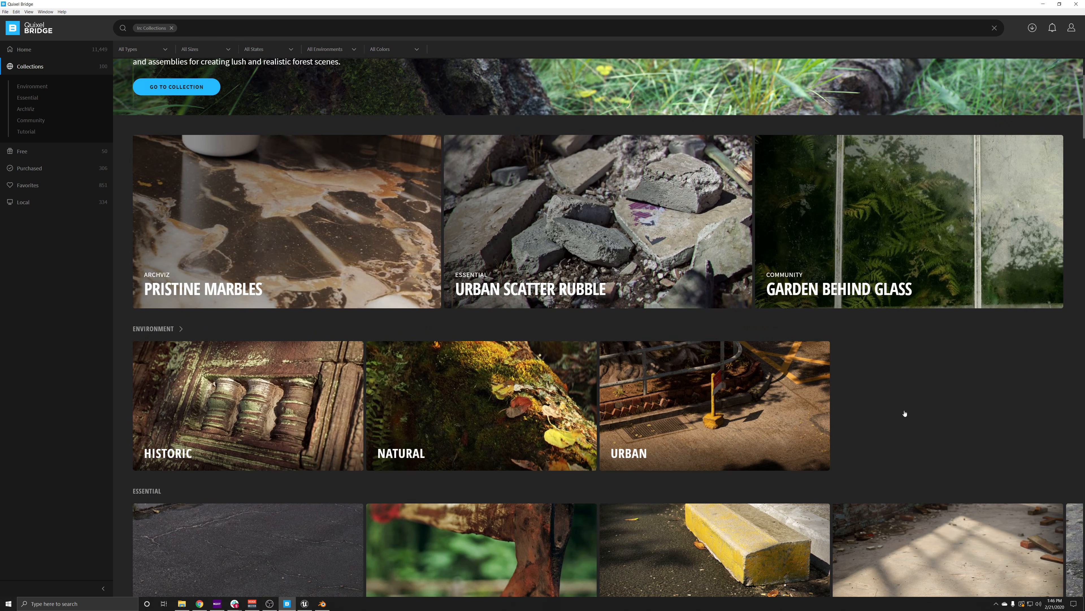
pyautogui.scroll(3, 904, 413)
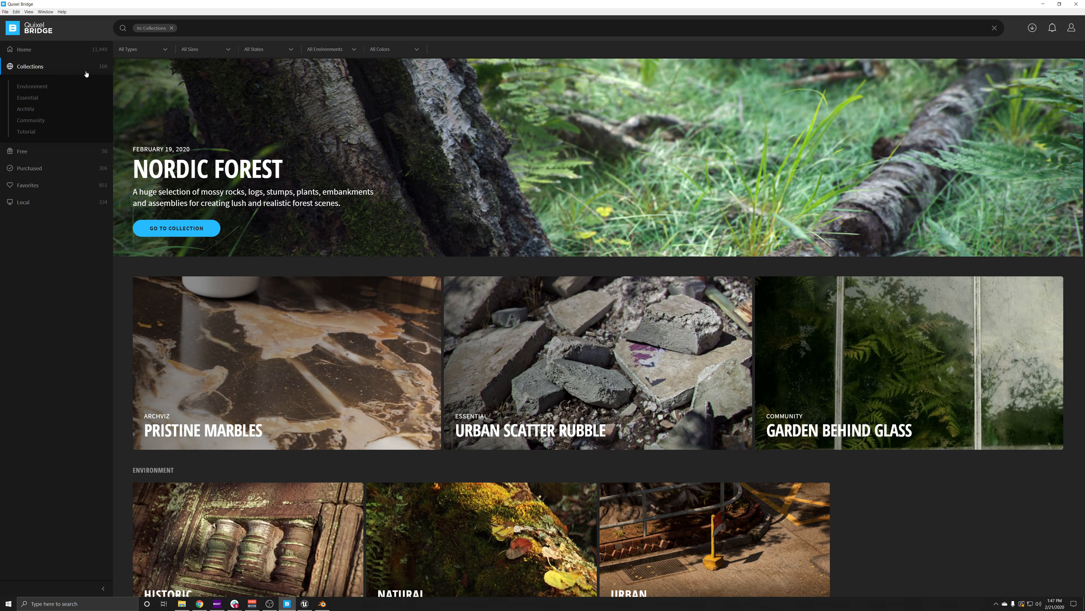
# Visit Home, reopen Collections and browse down to the Community row.
pyautogui.click(32, 54)
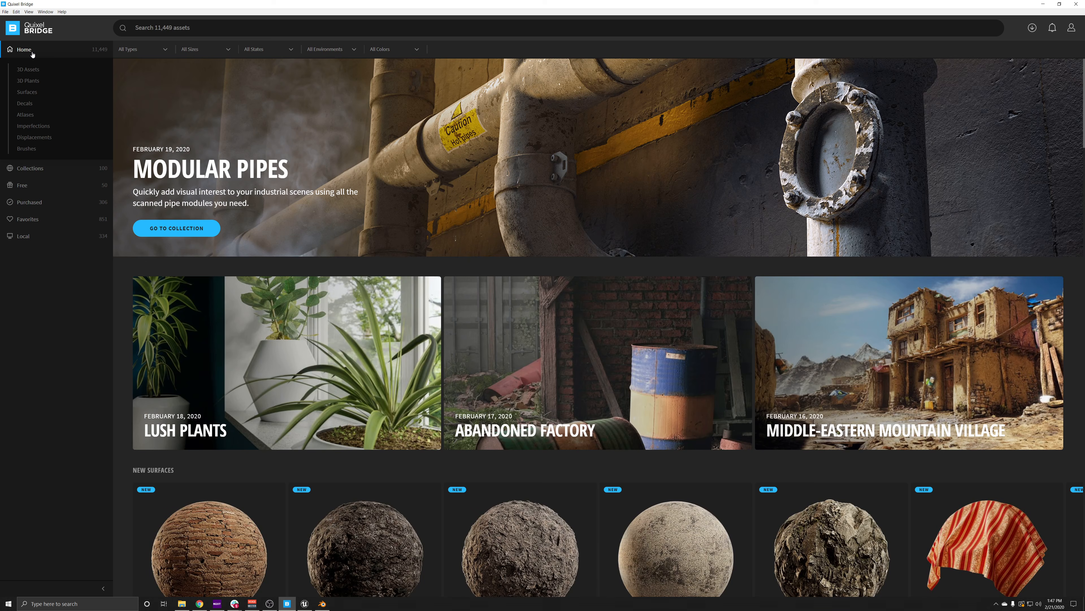
pyautogui.click(100, 171)
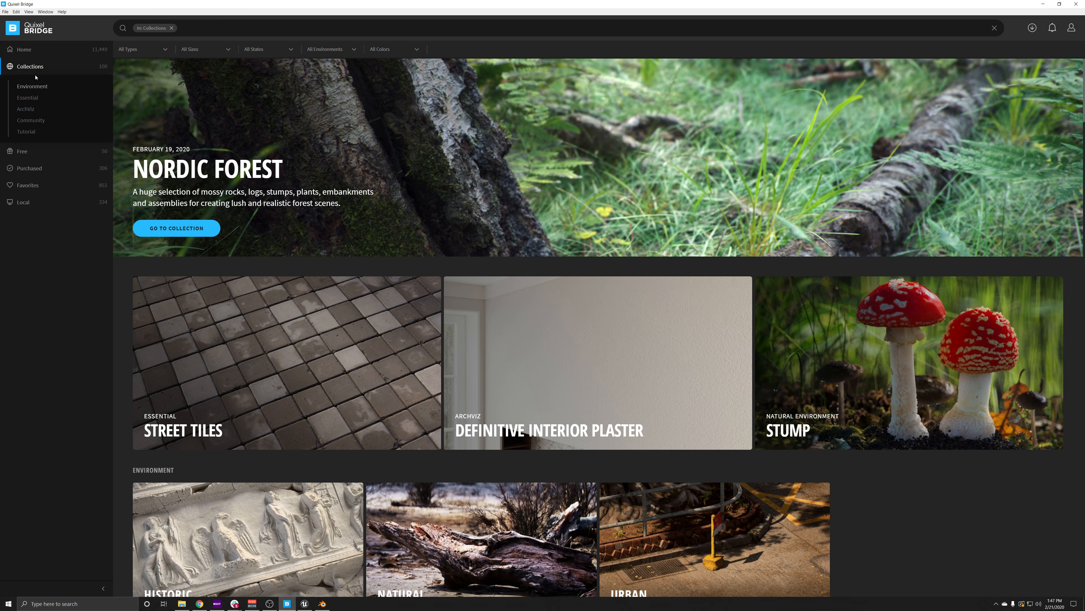
pyautogui.scroll(-1, 519, 355)
pyautogui.scroll(-10, 518, 355)
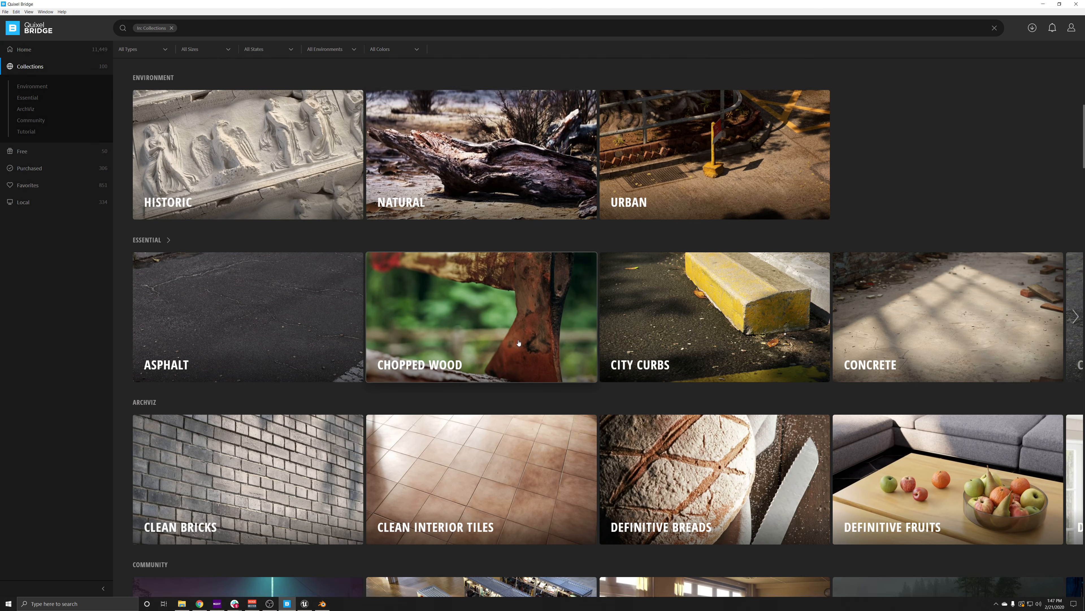
pyautogui.scroll(-2, 402, 290)
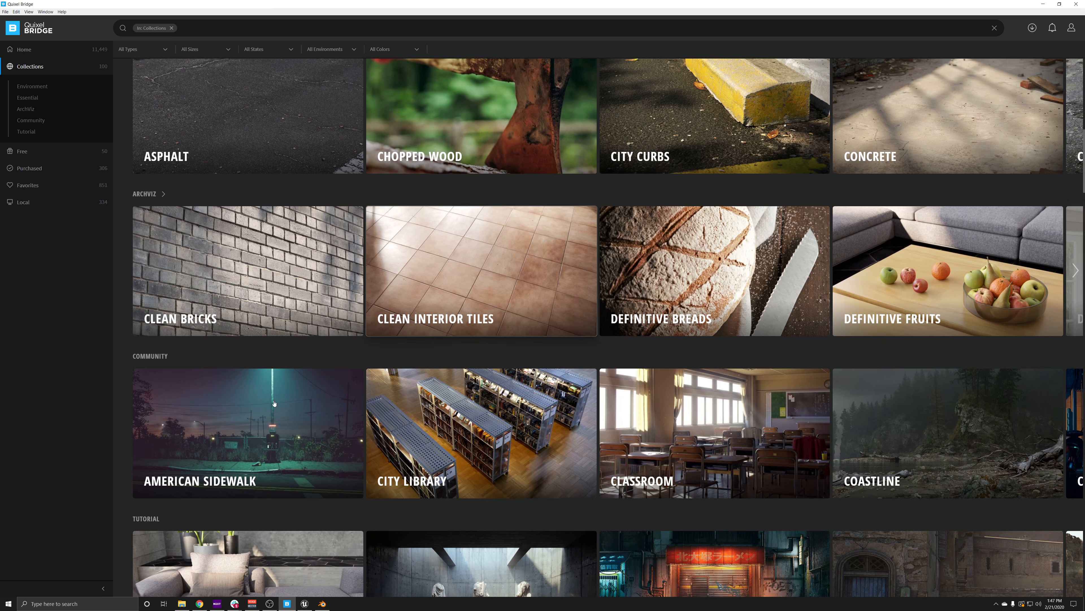
# Open the American Sidewalk community collection and examine the assets it contains.
pyautogui.click(263, 417)
pyautogui.scroll(-3, 327, 359)
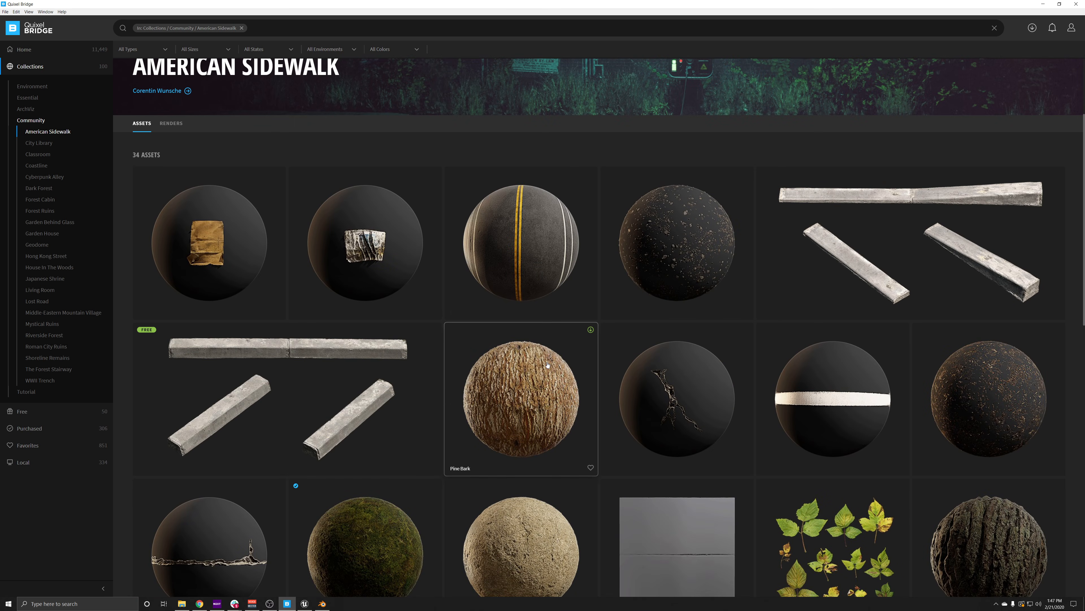
pyautogui.scroll(-6, 552, 362)
pyautogui.scroll(4, 598, 423)
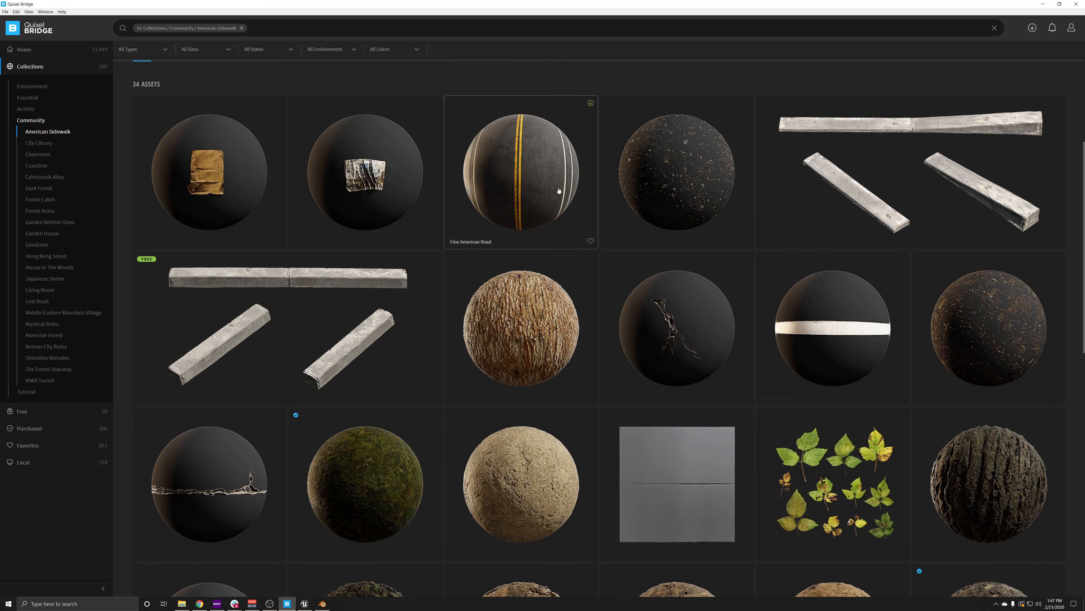
pyautogui.scroll(-3, 482, 406)
pyautogui.scroll(-8, 482, 406)
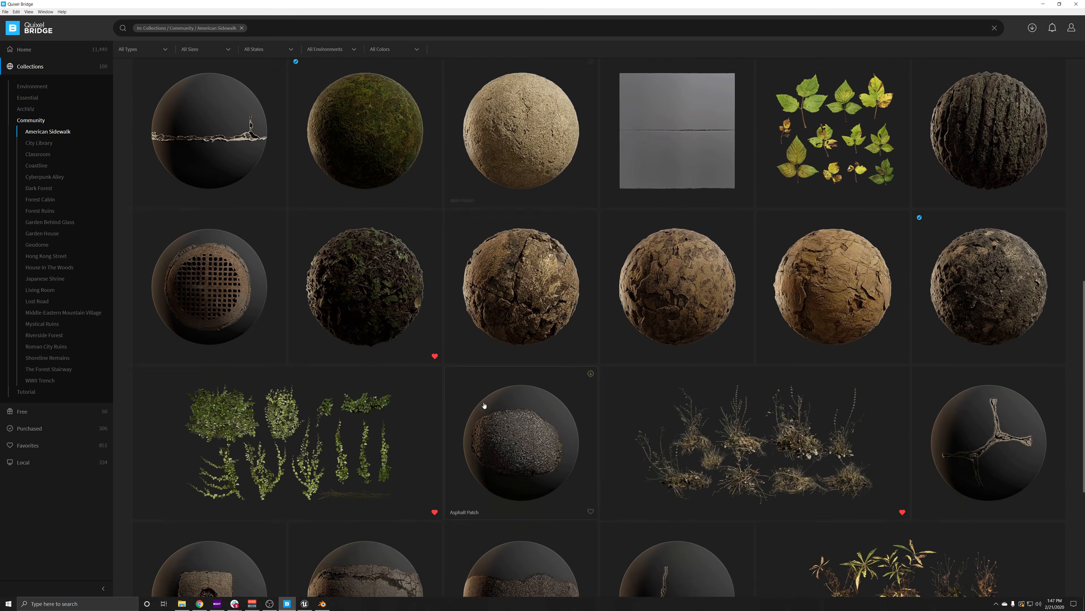
pyautogui.scroll(3, 569, 400)
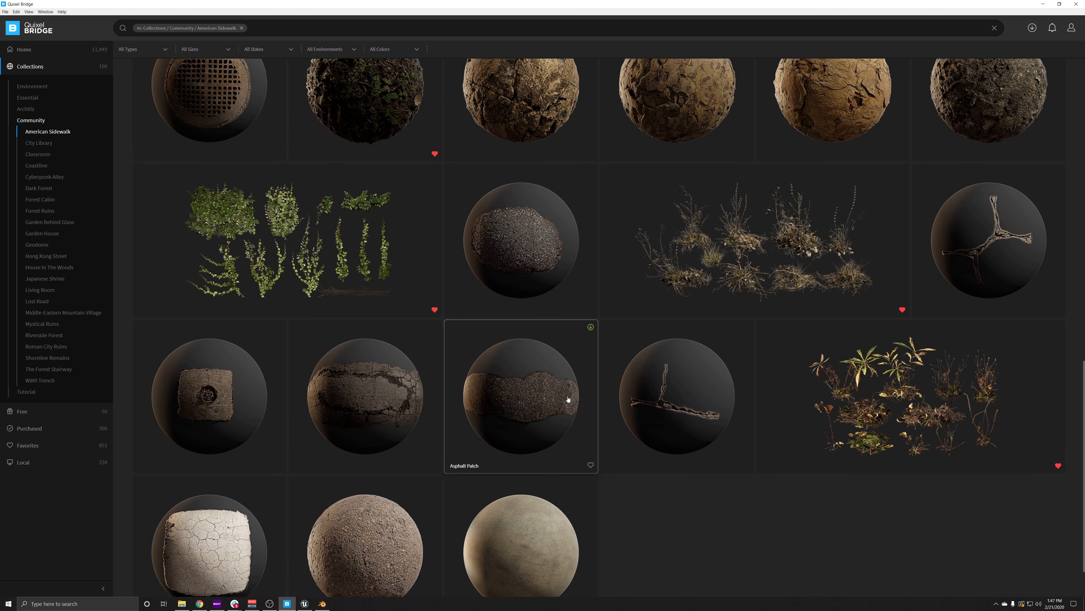
pyautogui.scroll(2, 568, 399)
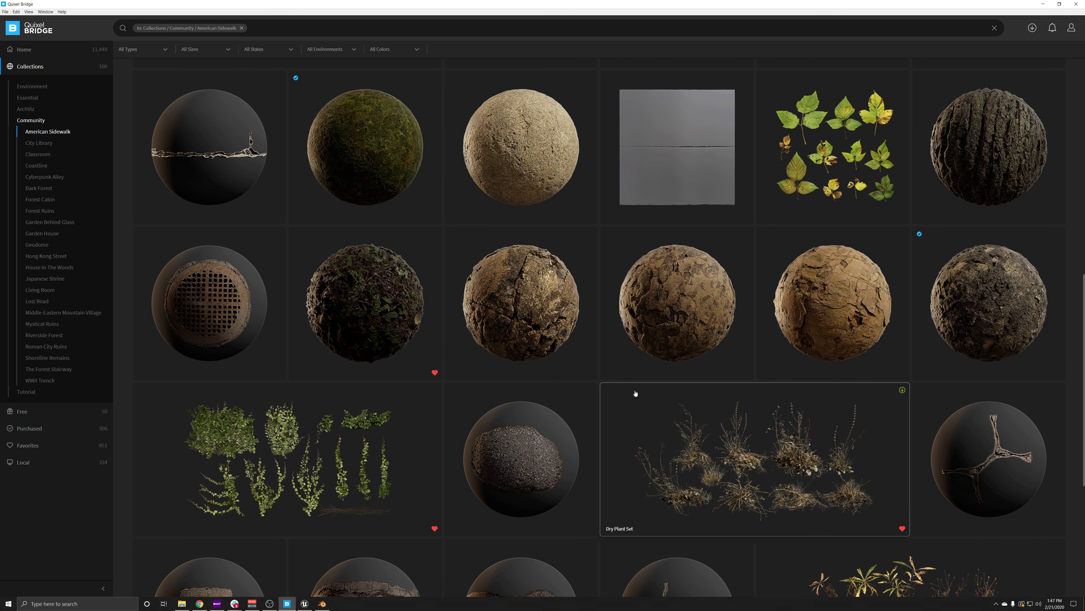
pyautogui.scroll(4, 634, 393)
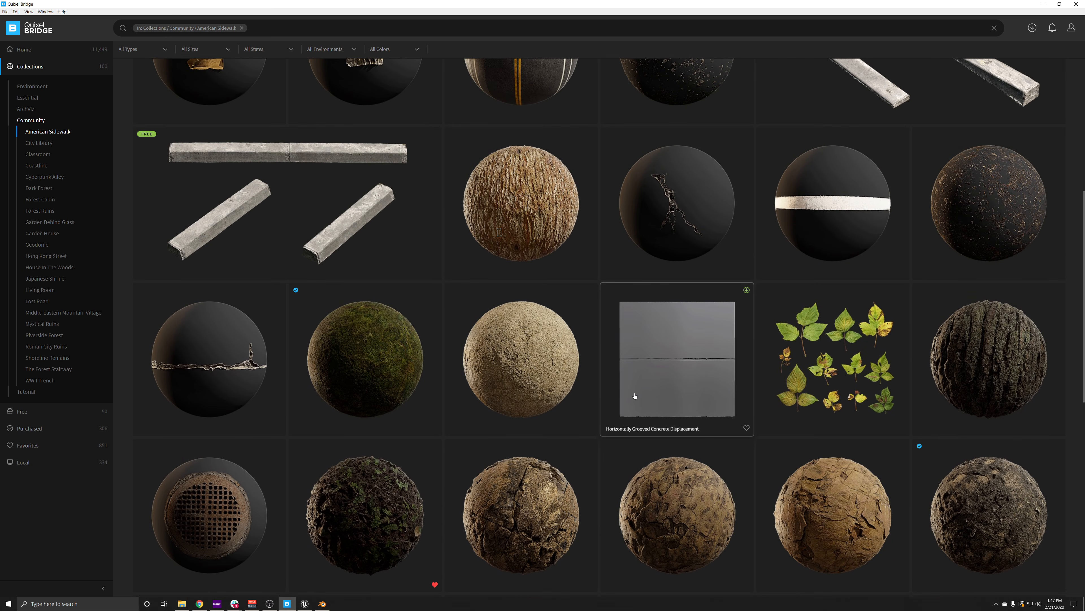
pyautogui.scroll(3, 830, 315)
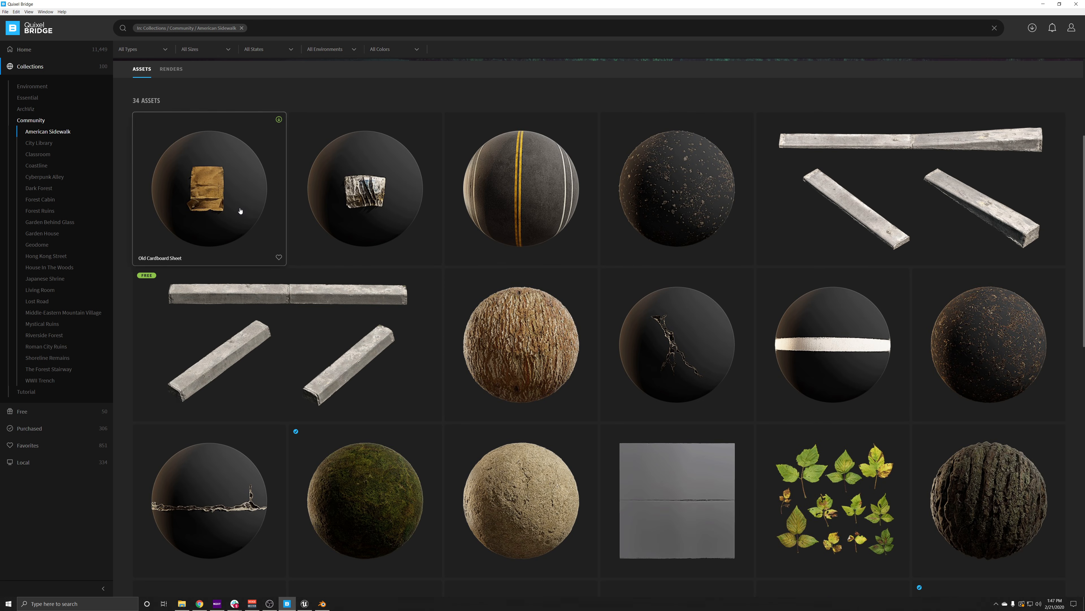
# Open the Fine American Road surface in the American Sidewalk collection and look through its preview images.
pyautogui.click(546, 202)
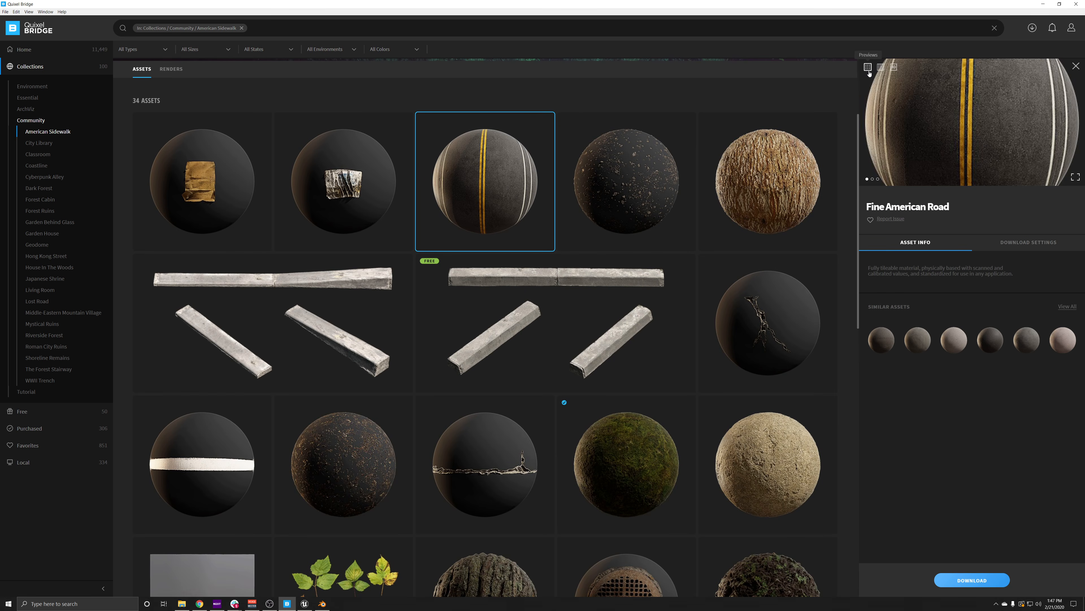
pyautogui.click(879, 180)
pyautogui.click(879, 179)
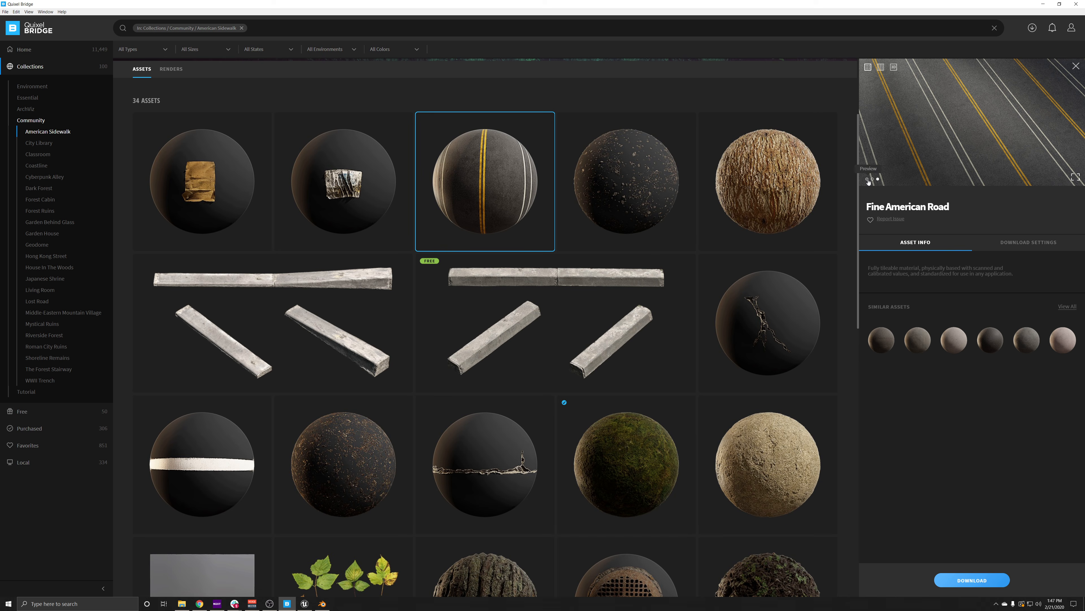
pyautogui.click(868, 180)
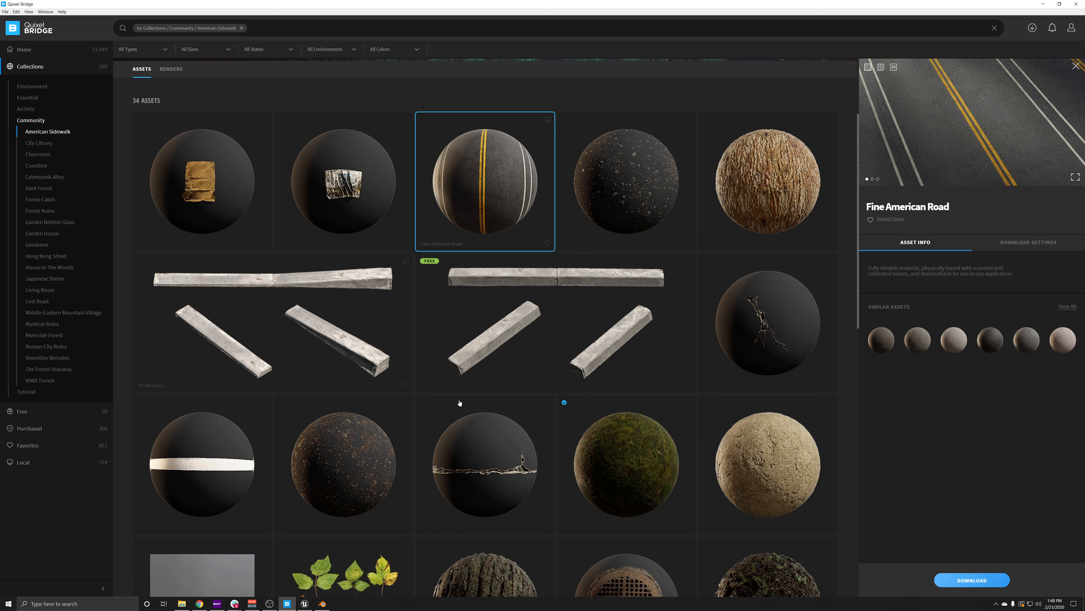
# Examine the other assets in the American Sidewalk collection, from the curbs and road decals down to the bark and plants.
pyautogui.scroll(-2, 470, 333)
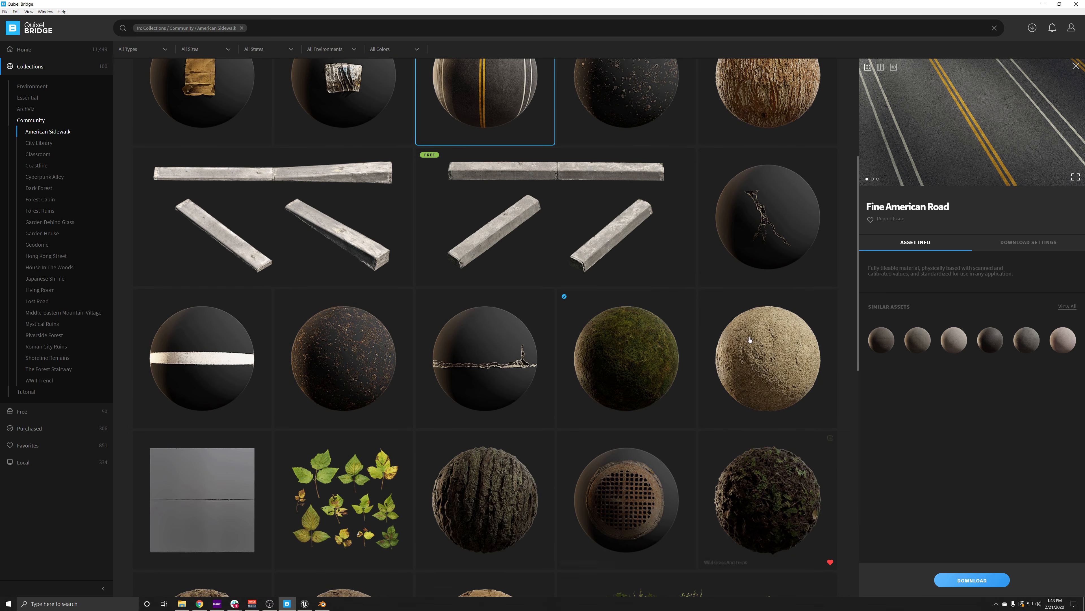
pyautogui.scroll(2, 505, 305)
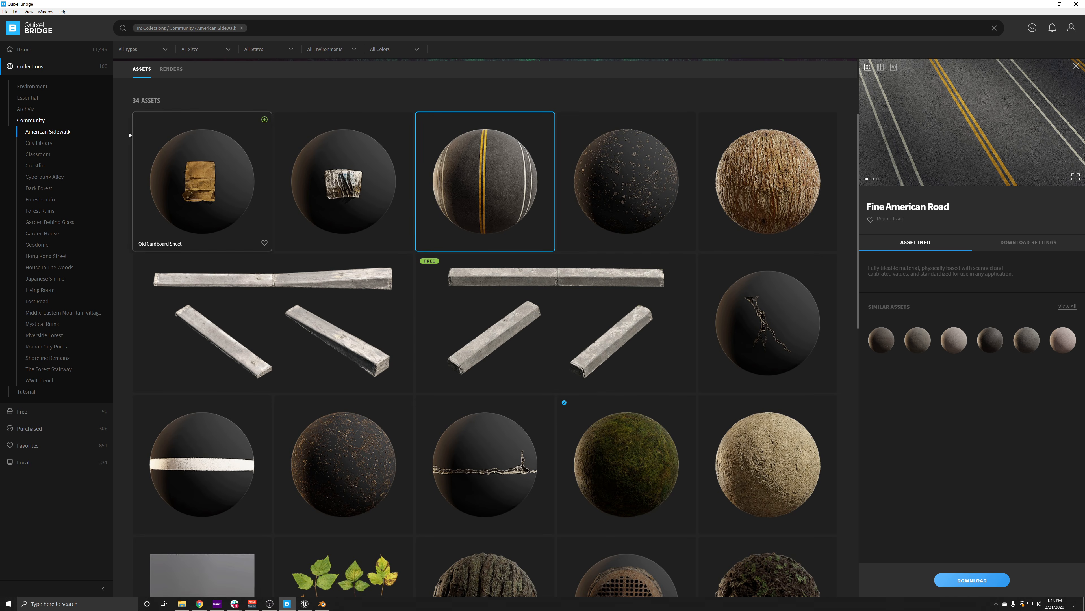
pyautogui.scroll(-6, 769, 240)
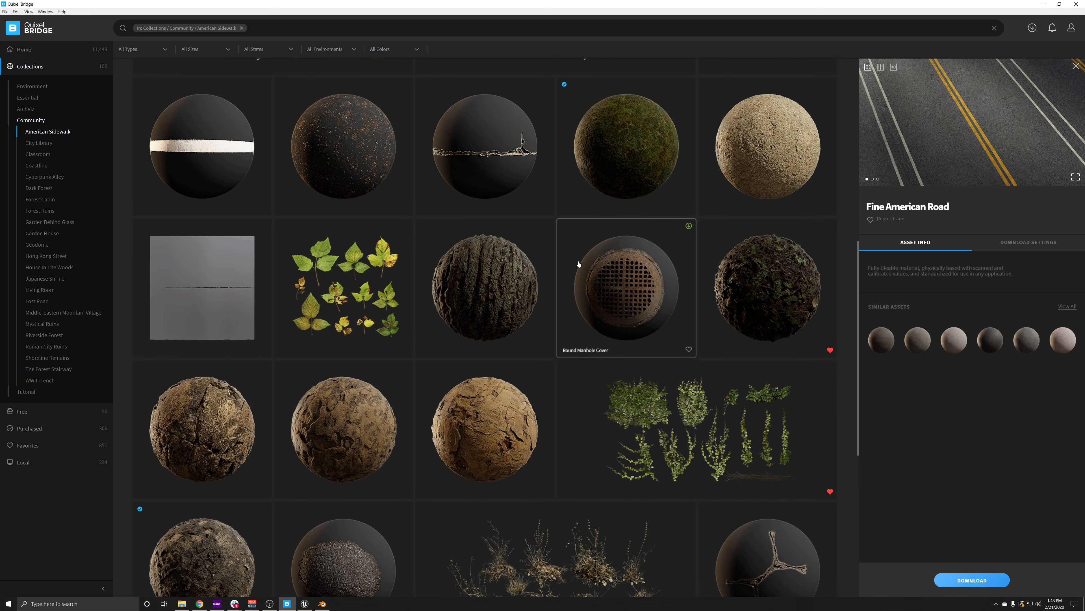
pyautogui.scroll(7, 567, 265)
pyautogui.scroll(-5, 566, 266)
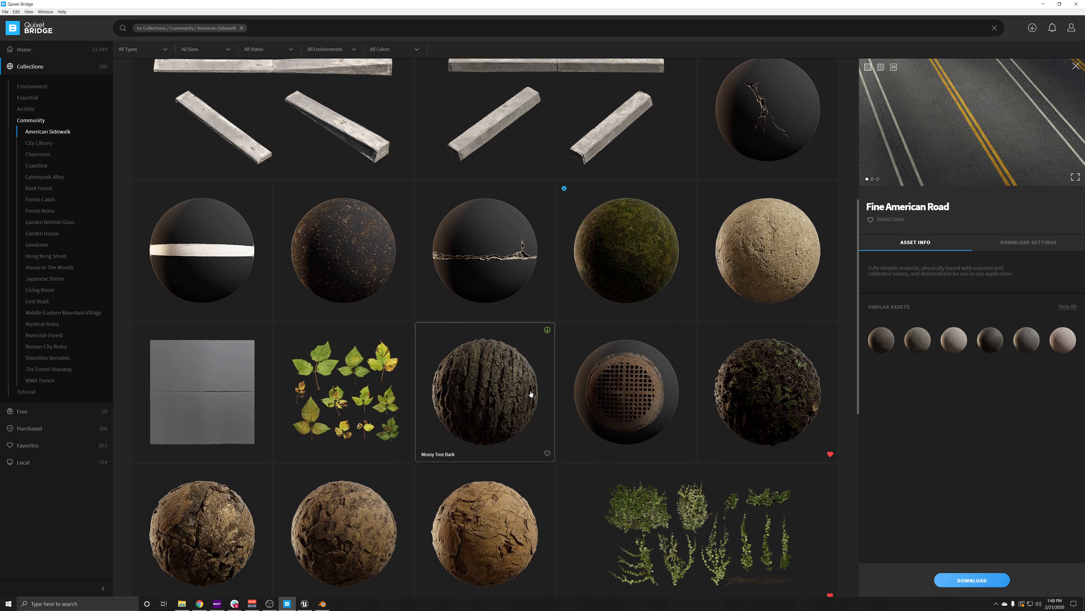
pyautogui.scroll(-2, 519, 355)
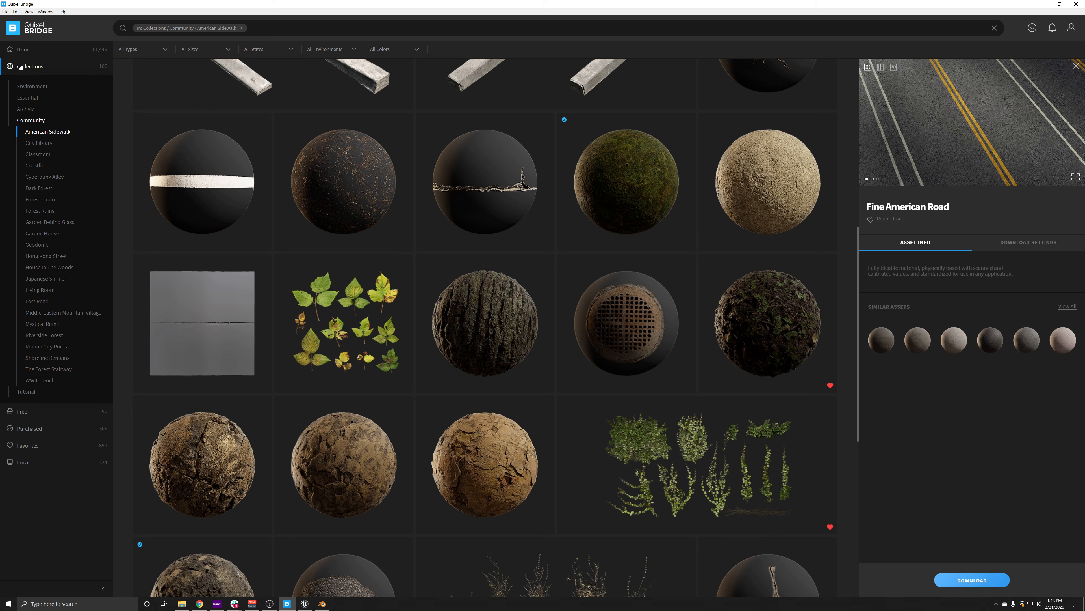
# Return to Home, close the asset details, and look through the new assets, Latest Collections and Asset Types sections.
pyautogui.click(30, 52)
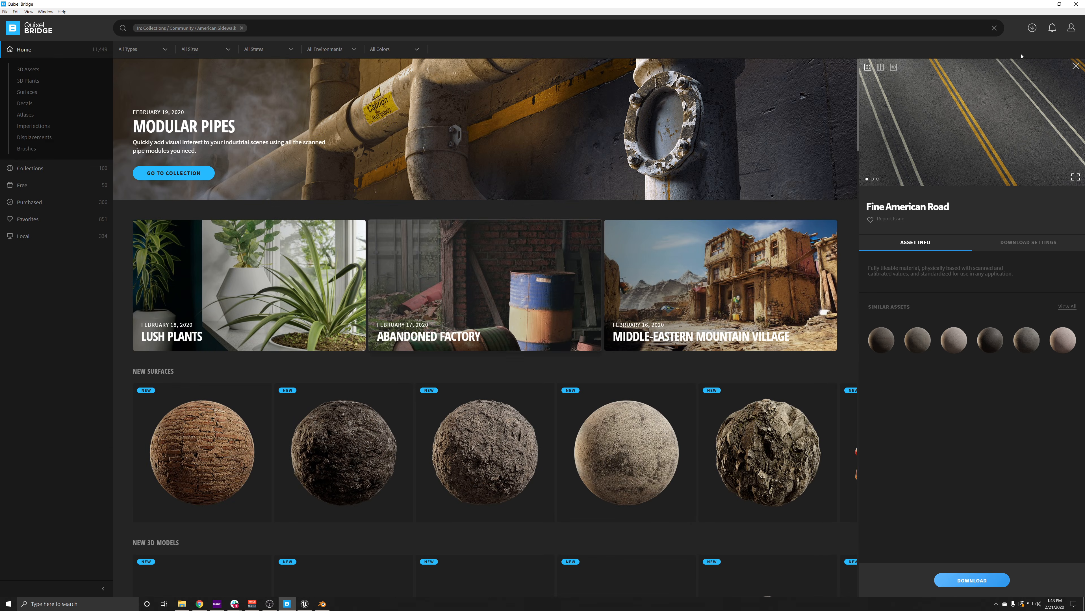
pyautogui.press('Escape')
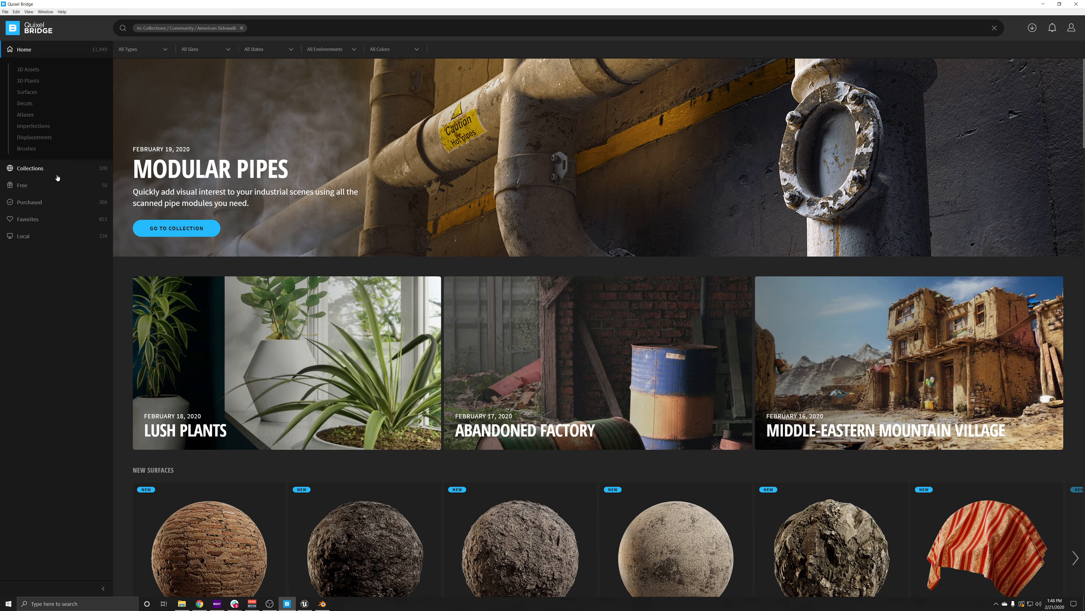
pyautogui.scroll(-8, 427, 350)
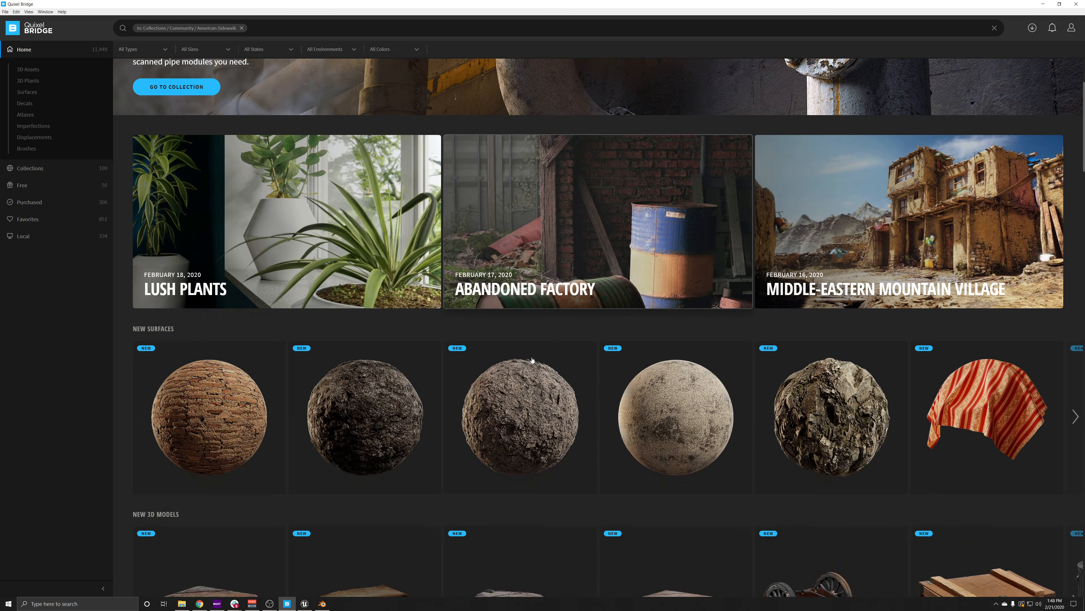
pyautogui.scroll(6, 532, 362)
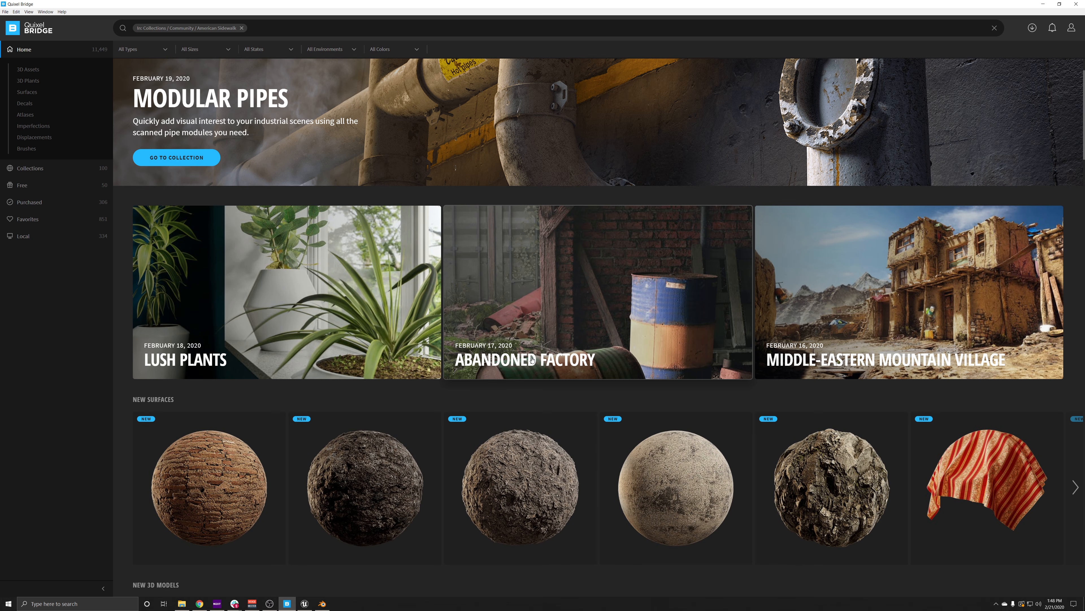
pyautogui.scroll(2, 586, 358)
pyautogui.scroll(-10, 684, 333)
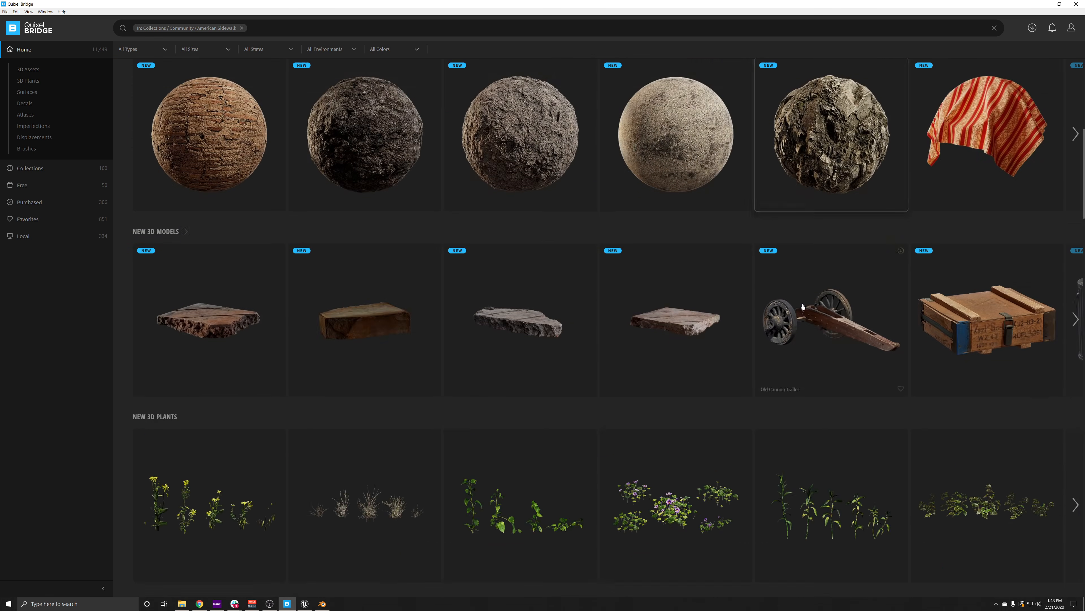
pyautogui.scroll(-4, 803, 306)
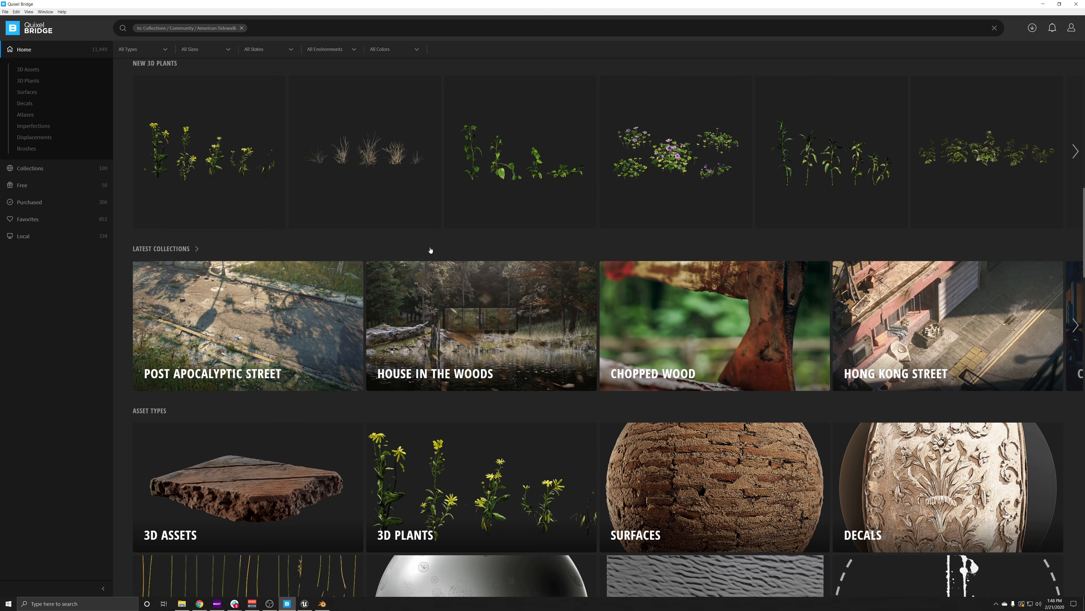
pyautogui.scroll(-3, 431, 251)
pyautogui.scroll(-6, 431, 251)
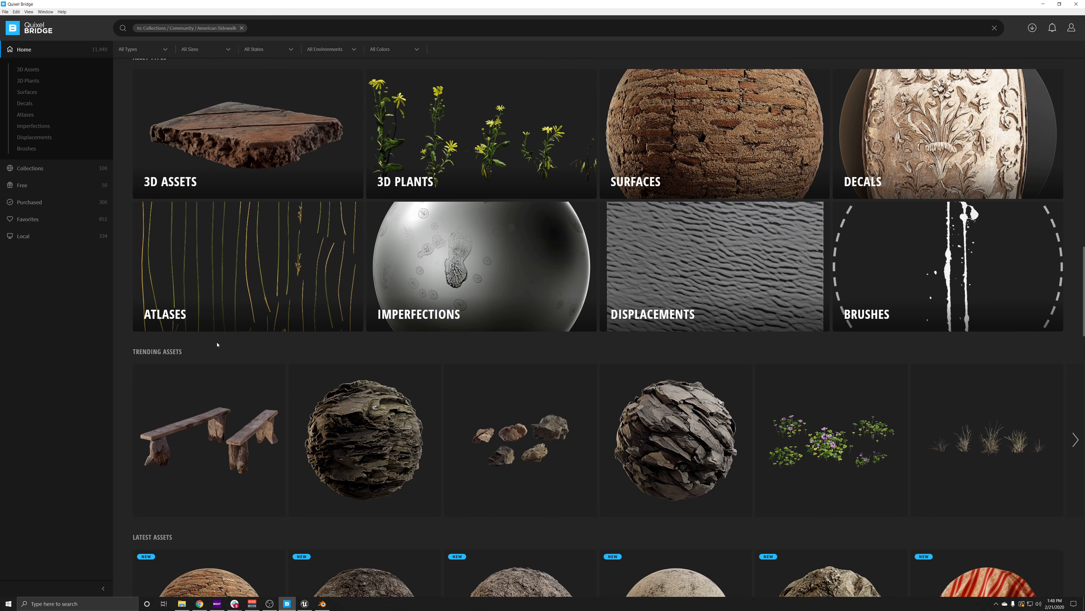
pyautogui.scroll(17, 217, 344)
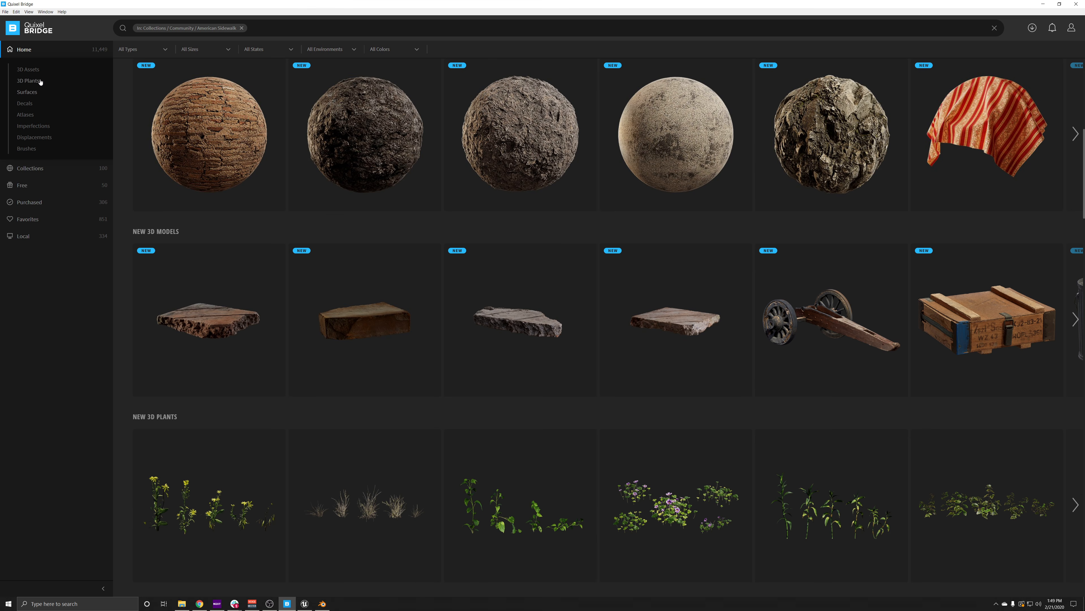
pyautogui.scroll(8, 412, 184)
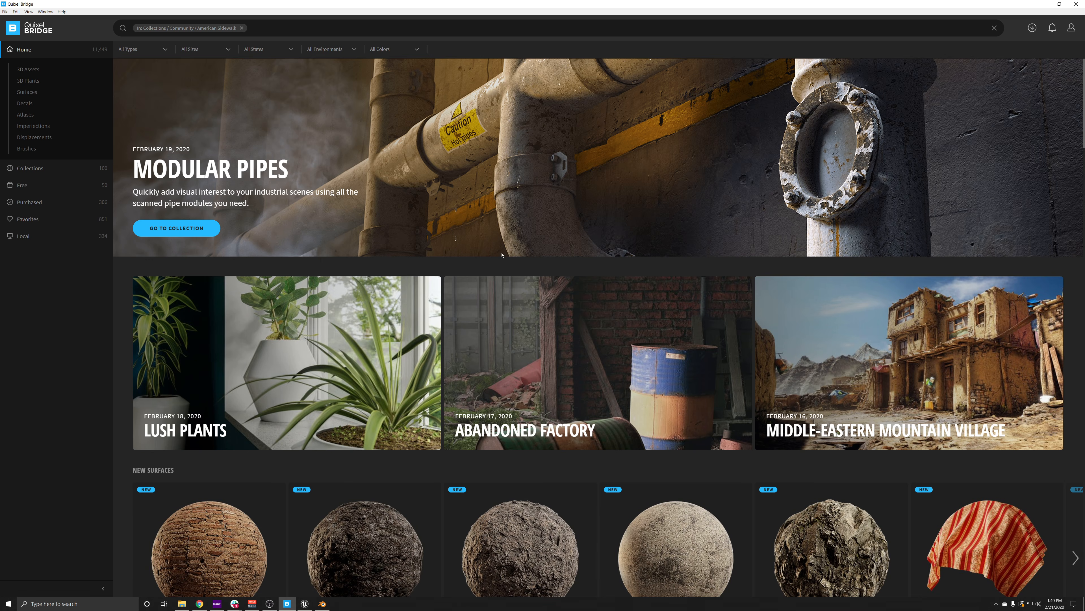
# Look over the Home page again, including its Trending Assets and Latest Assets sections.
pyautogui.scroll(-15, 552, 273)
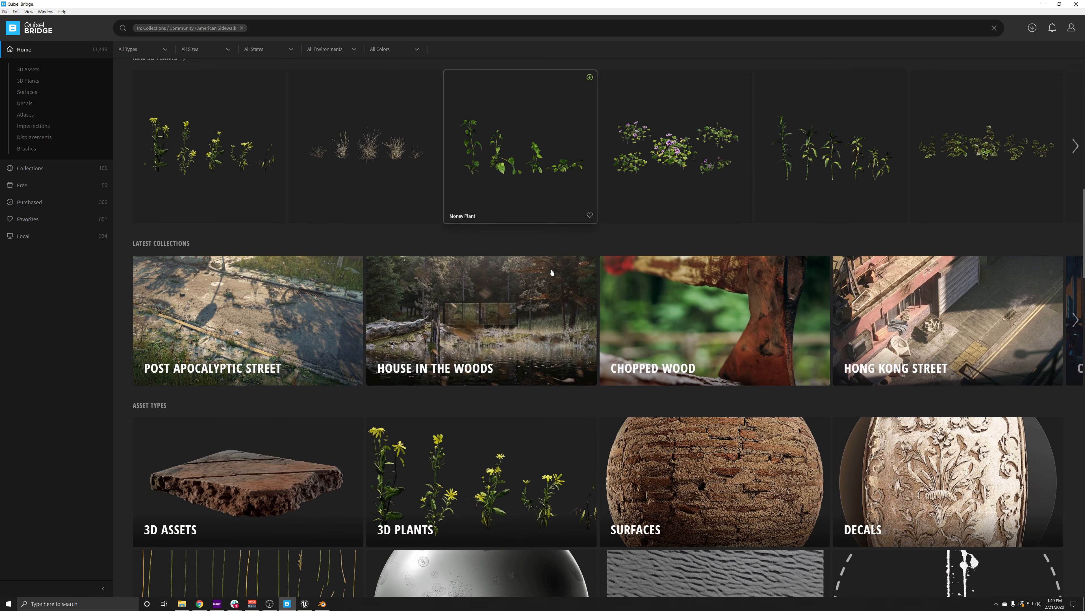
pyautogui.scroll(-8, 552, 272)
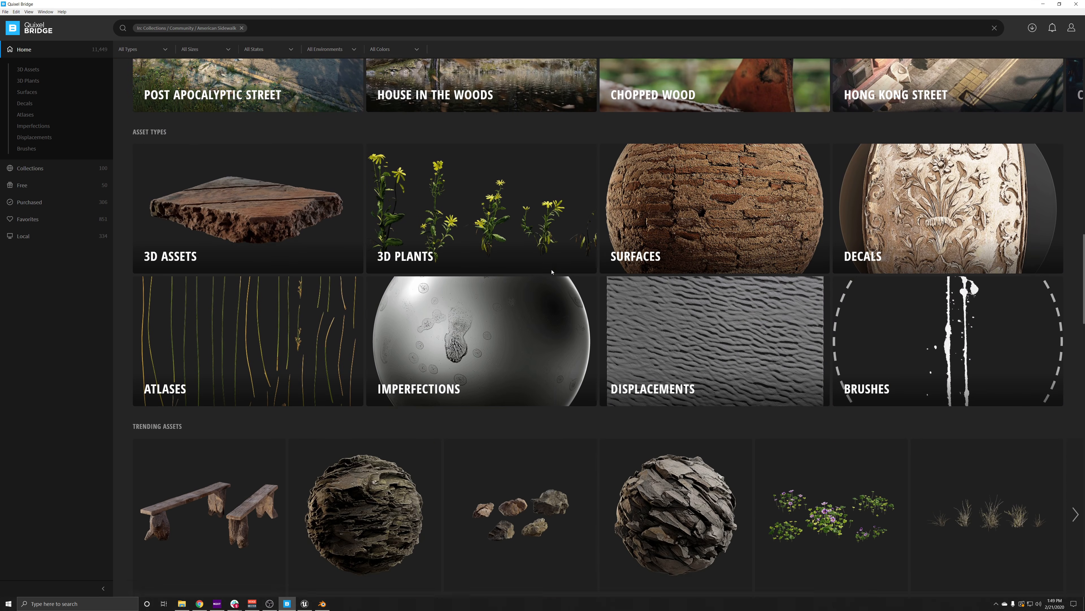
pyautogui.scroll(-2, 552, 272)
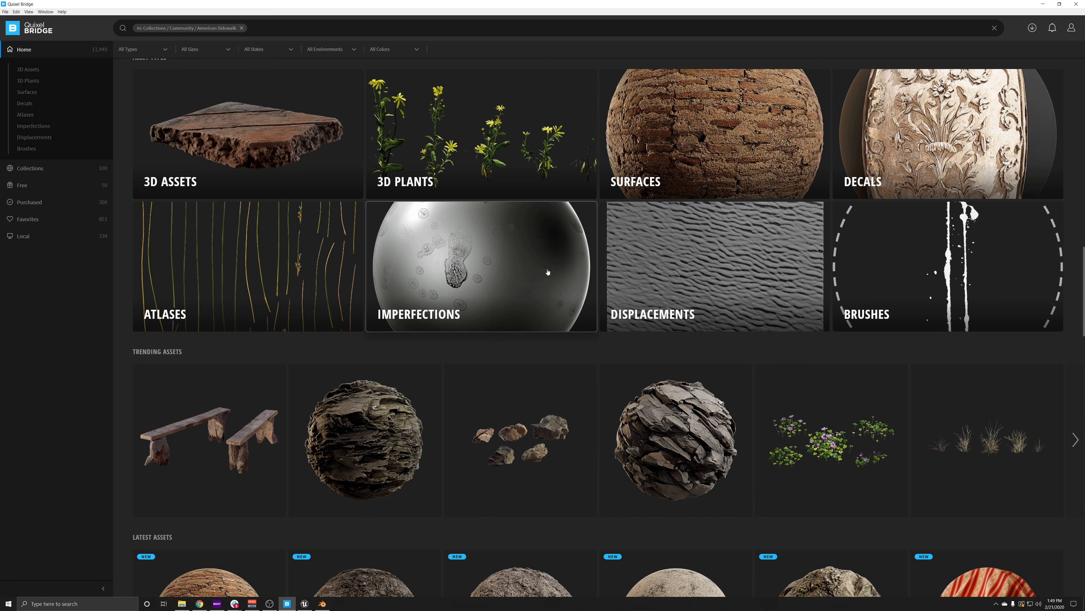
pyautogui.scroll(-5, 547, 271)
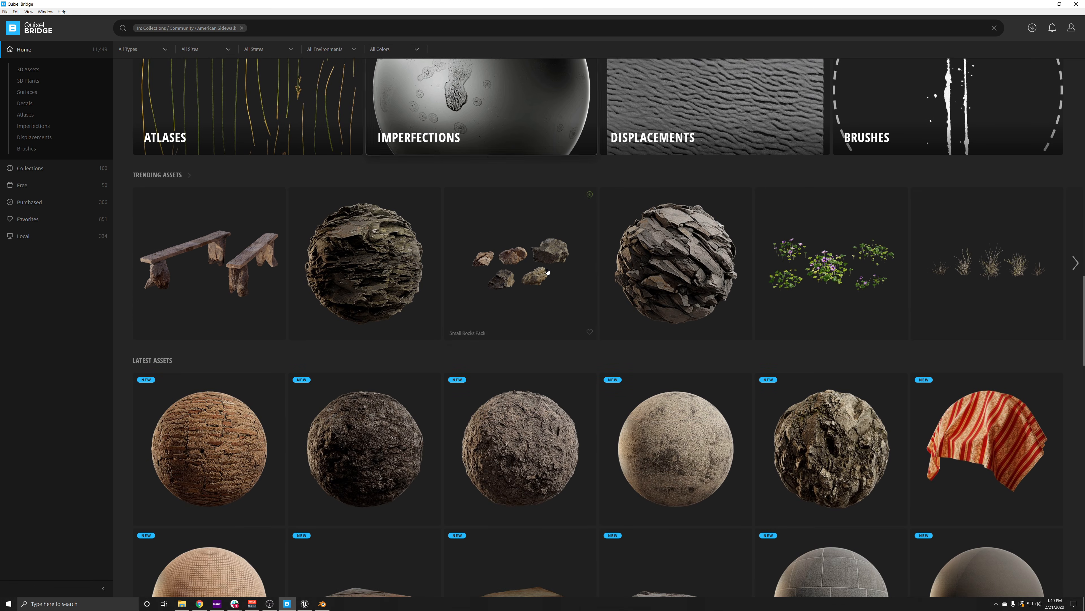
pyautogui.scroll(-4, 548, 272)
pyautogui.scroll(7, 641, 257)
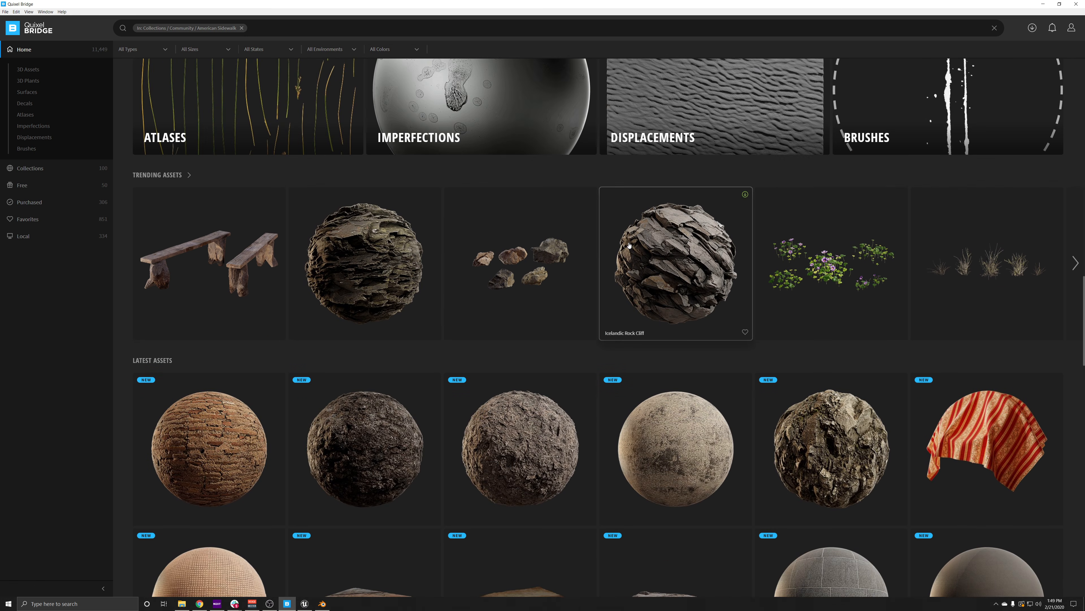
pyautogui.scroll(1, 630, 245)
pyautogui.scroll(-14, 812, 301)
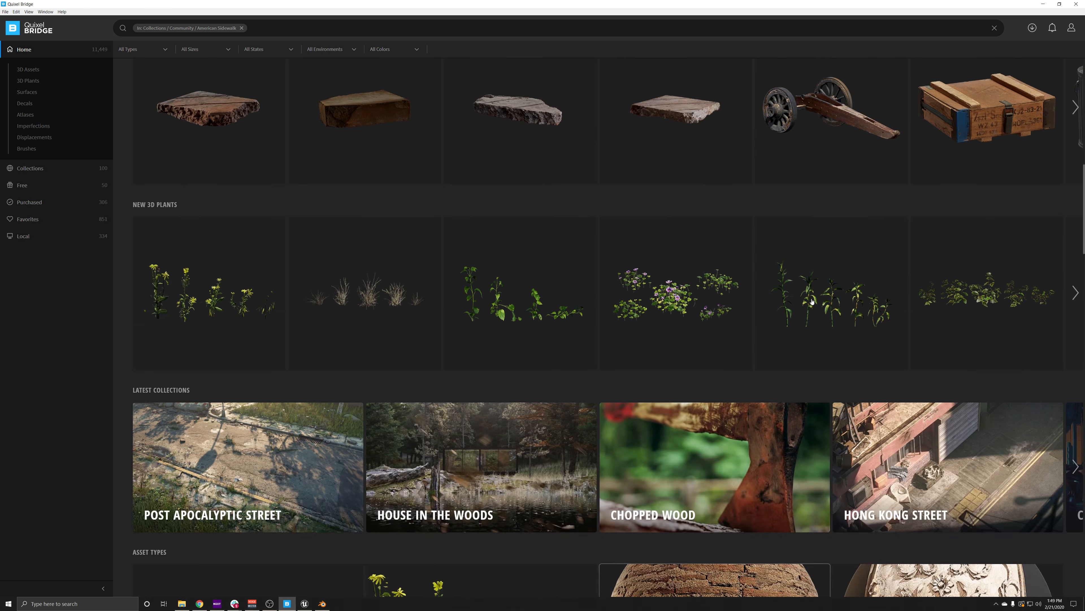
pyautogui.scroll(13, 812, 302)
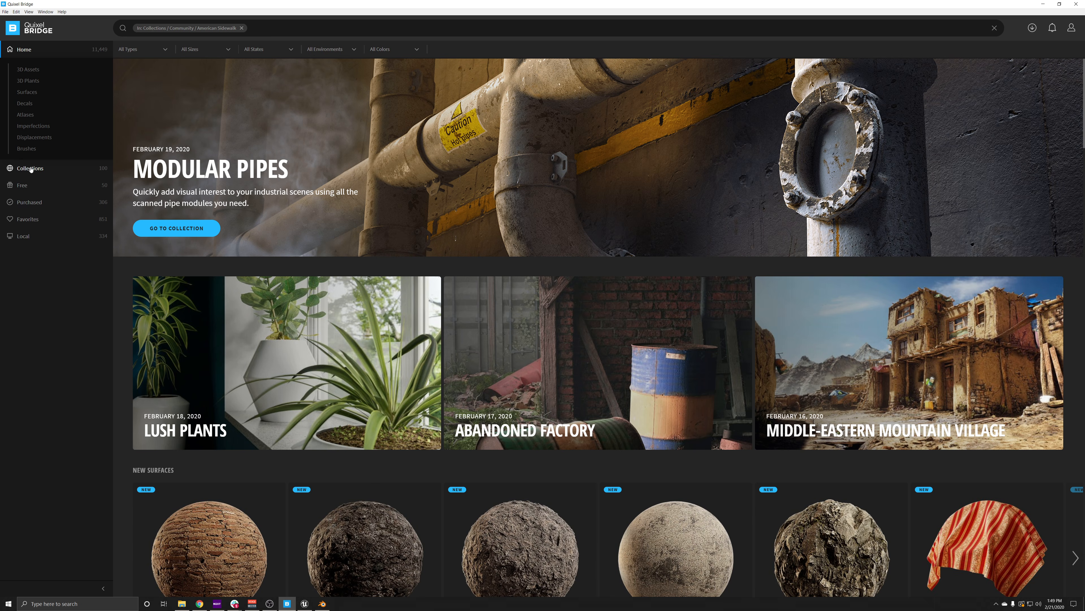
# Show the Collections overview and look over its featured, Environment, Essential, Archviz and Community rows.
pyautogui.click(71, 169)
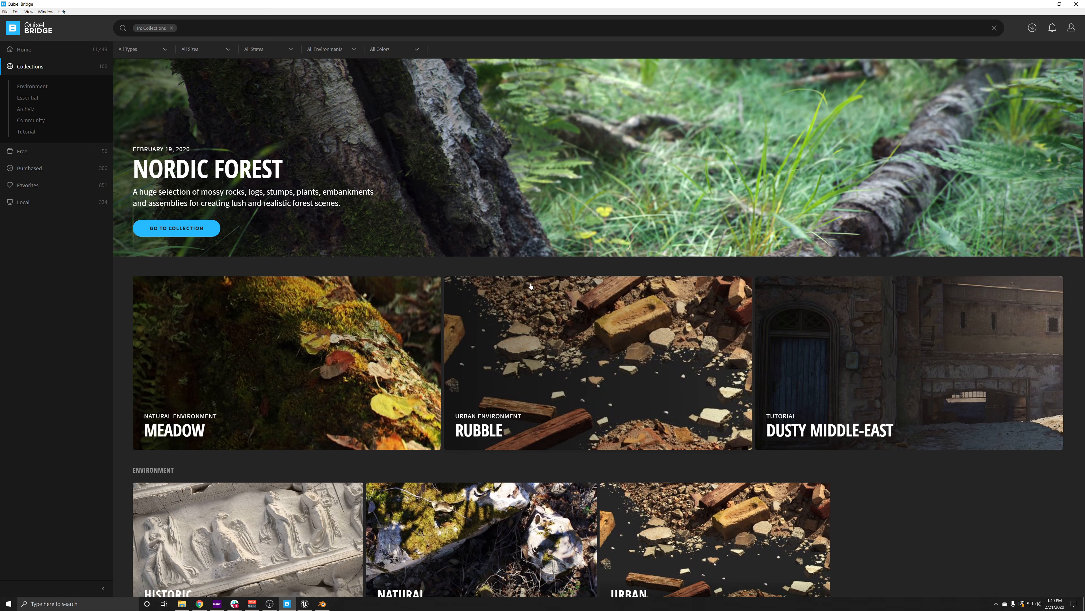
pyautogui.scroll(-5, 531, 286)
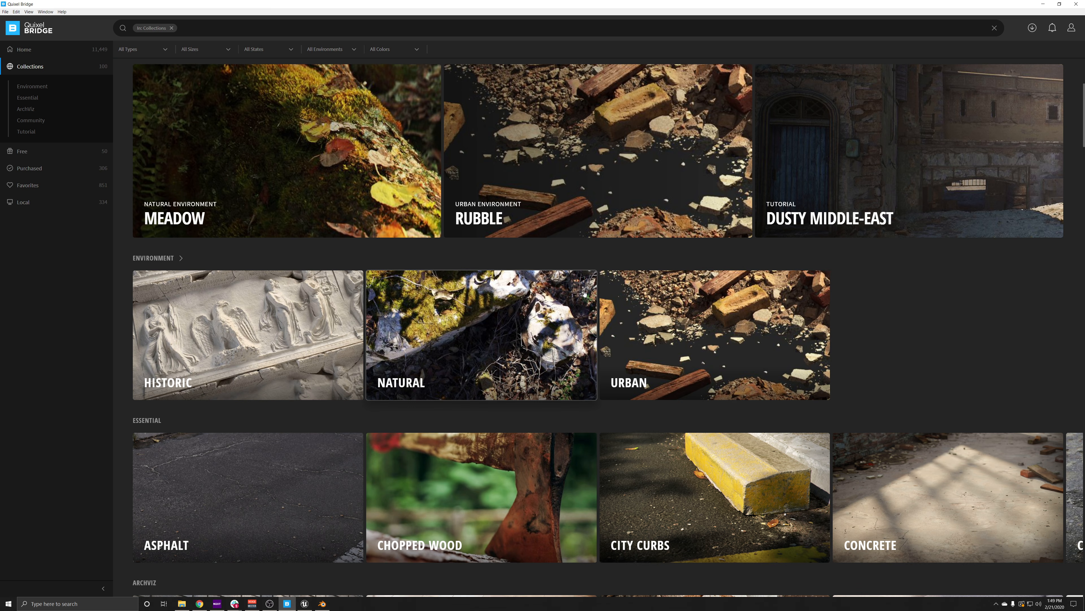
pyautogui.scroll(-6, 555, 304)
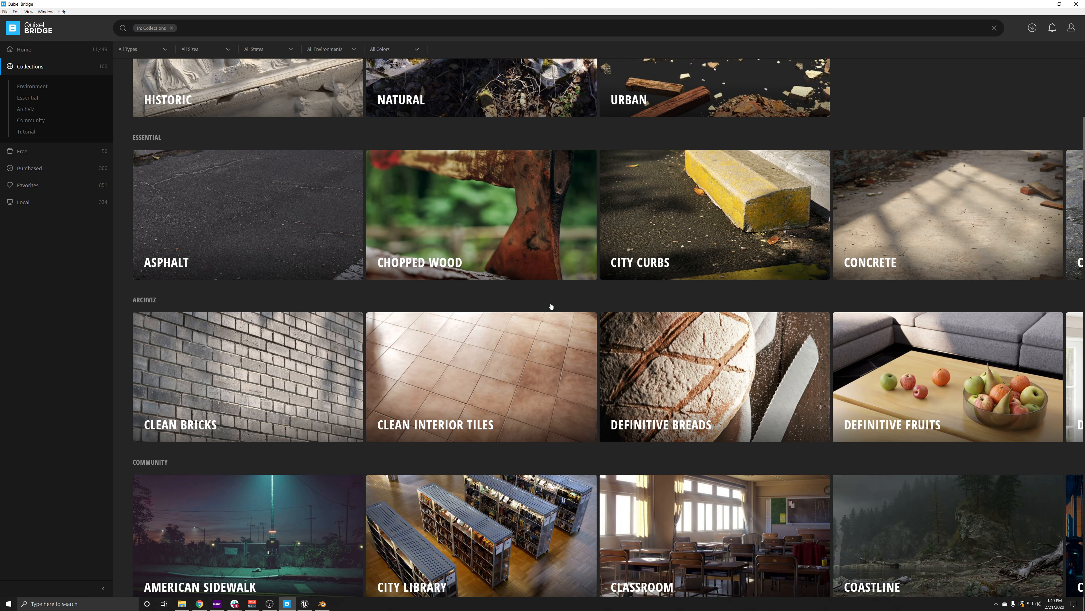
pyautogui.scroll(9, 574, 316)
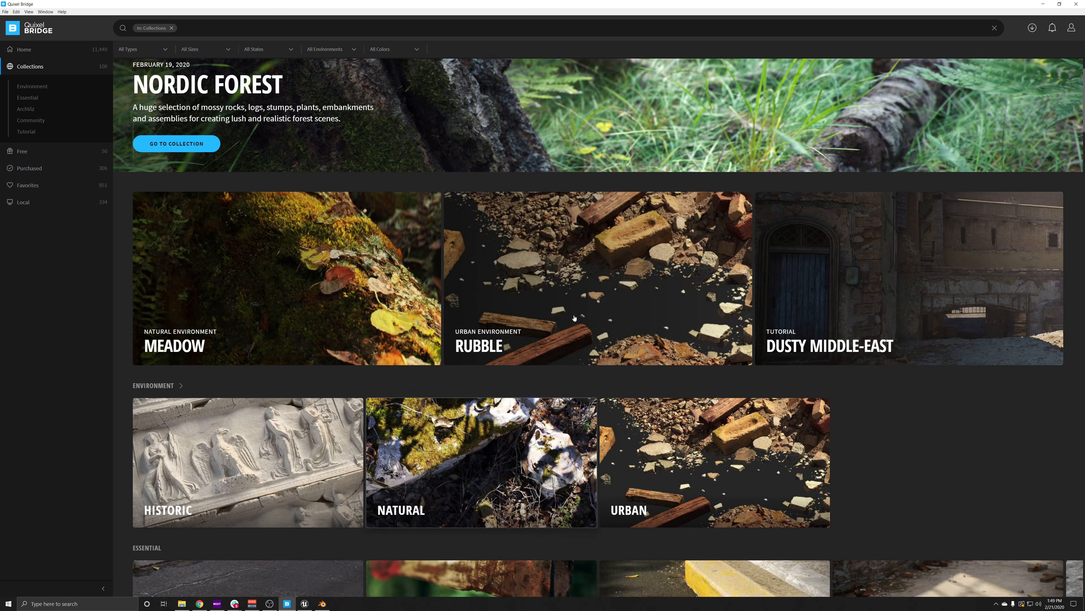
pyautogui.scroll(2, 574, 316)
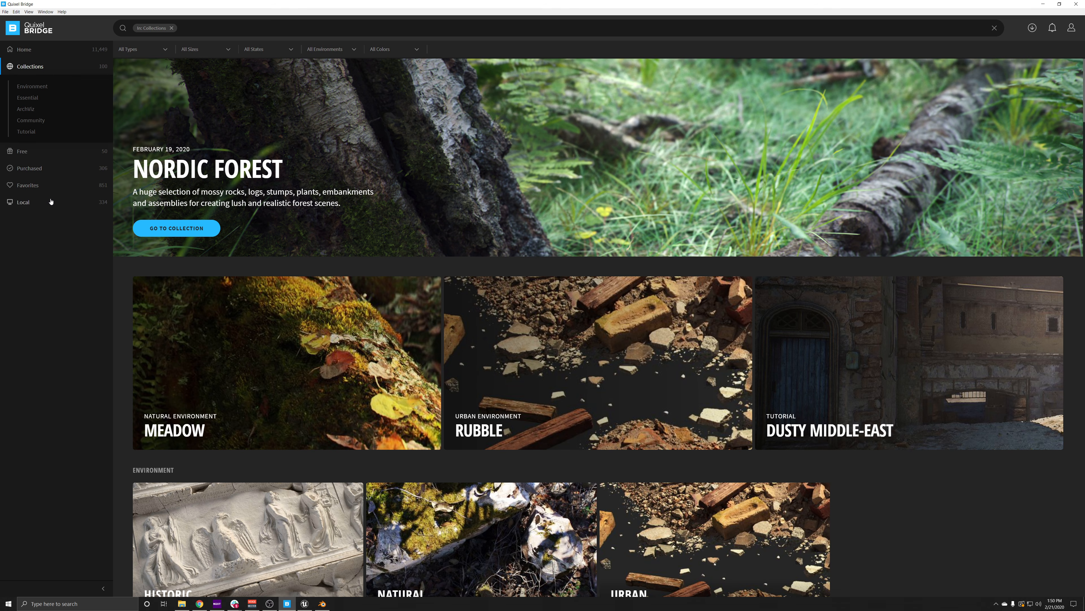
# Show the local Megascans assets, open Mossy Stump in the full-screen 3D preview and inspect the model up close.
pyautogui.click(24, 202)
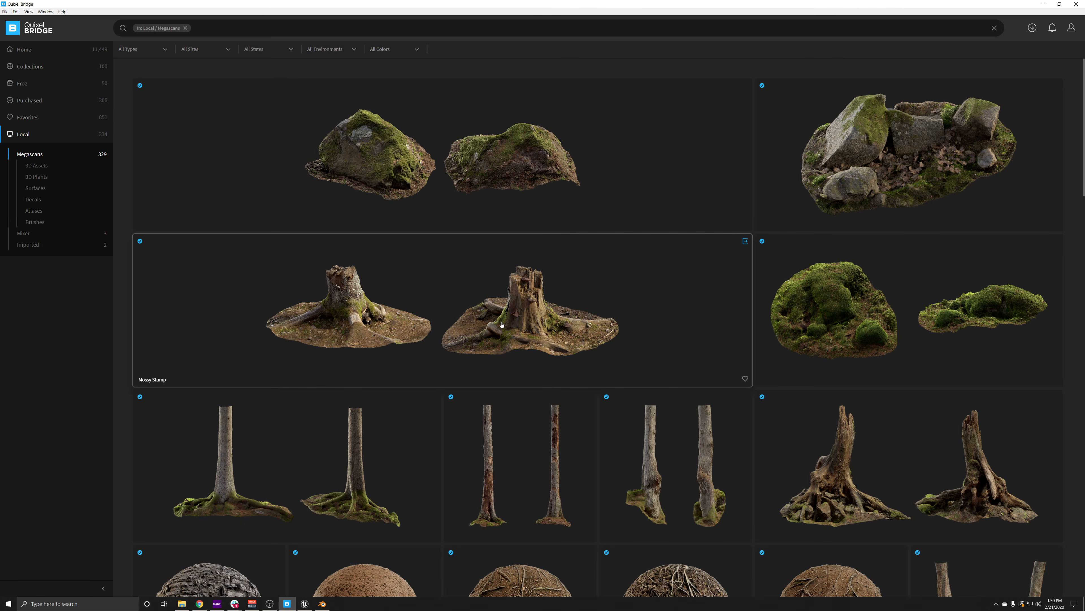
pyautogui.click(569, 304)
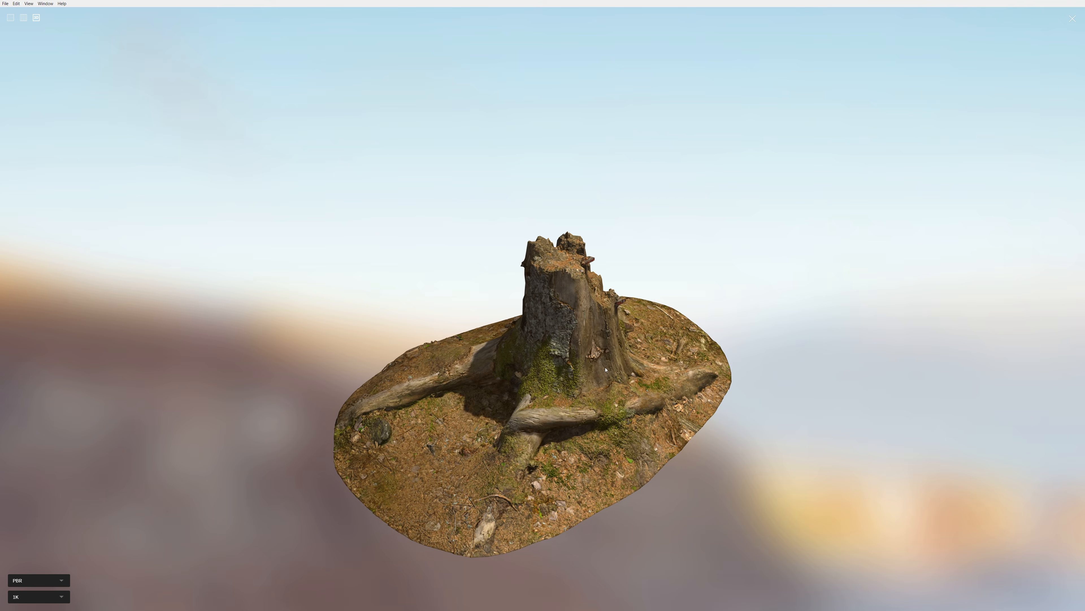
pyautogui.moveTo(538, 368); pyautogui.dragTo(592, 316)
pyautogui.scroll(5, 545, 384)
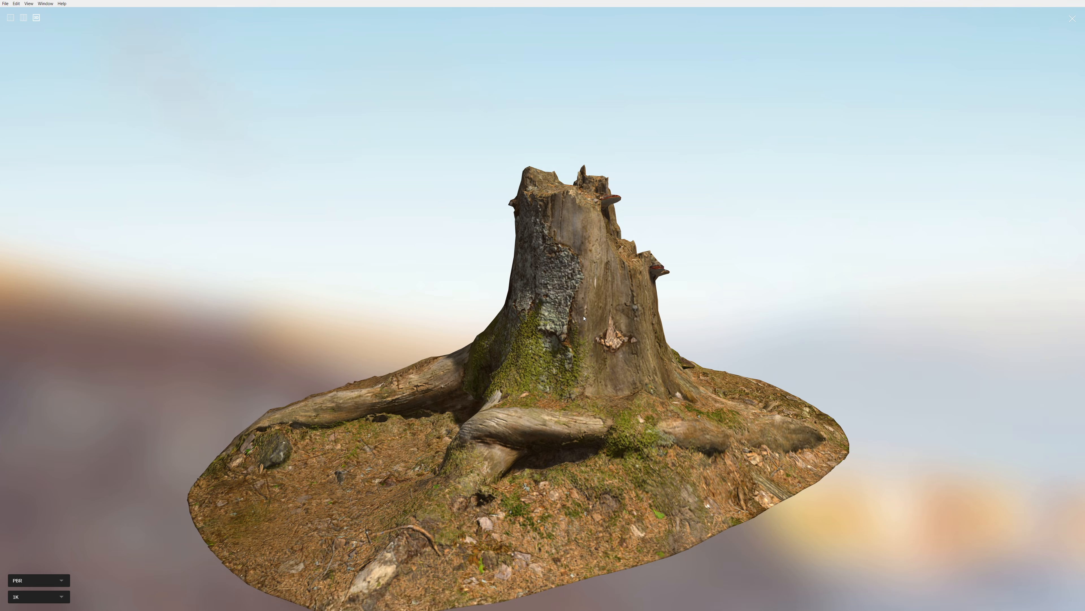
pyautogui.moveTo(545, 383); pyautogui.dragTo(580, 381)
# Set the Mossy Stump 3D preview's texture resolution to 2K and inspect the result.
pyautogui.click(64, 596)
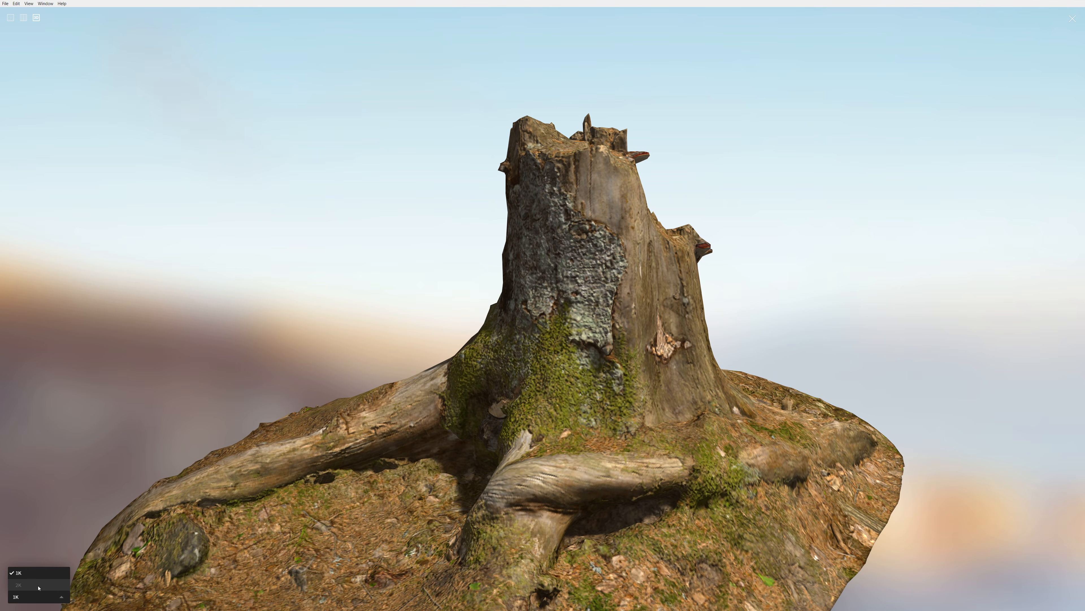
pyautogui.click(38, 568)
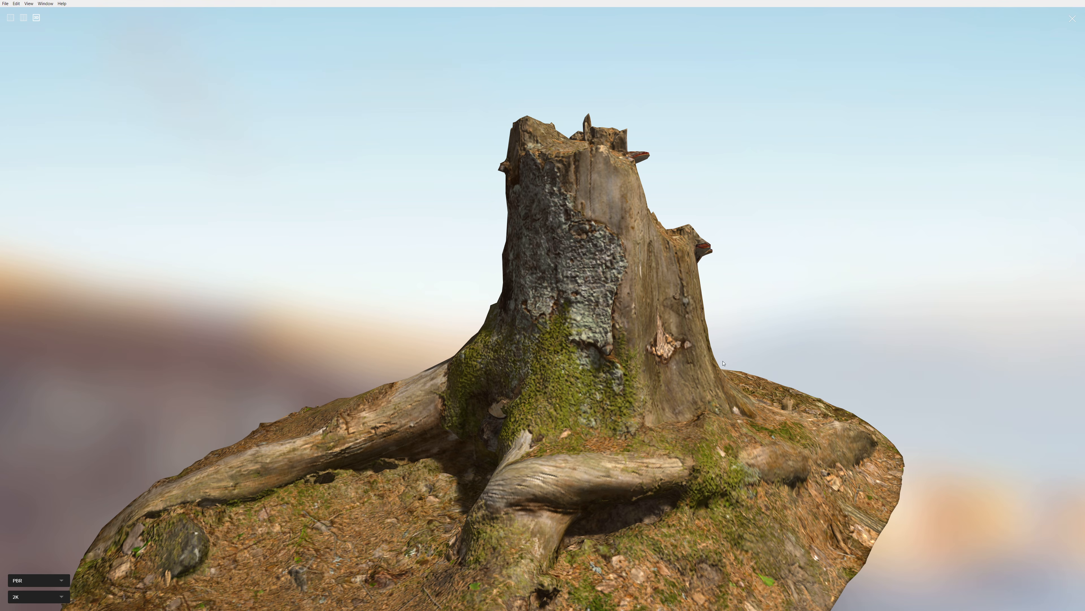
pyautogui.moveTo(726, 370); pyautogui.dragTo(723, 370)
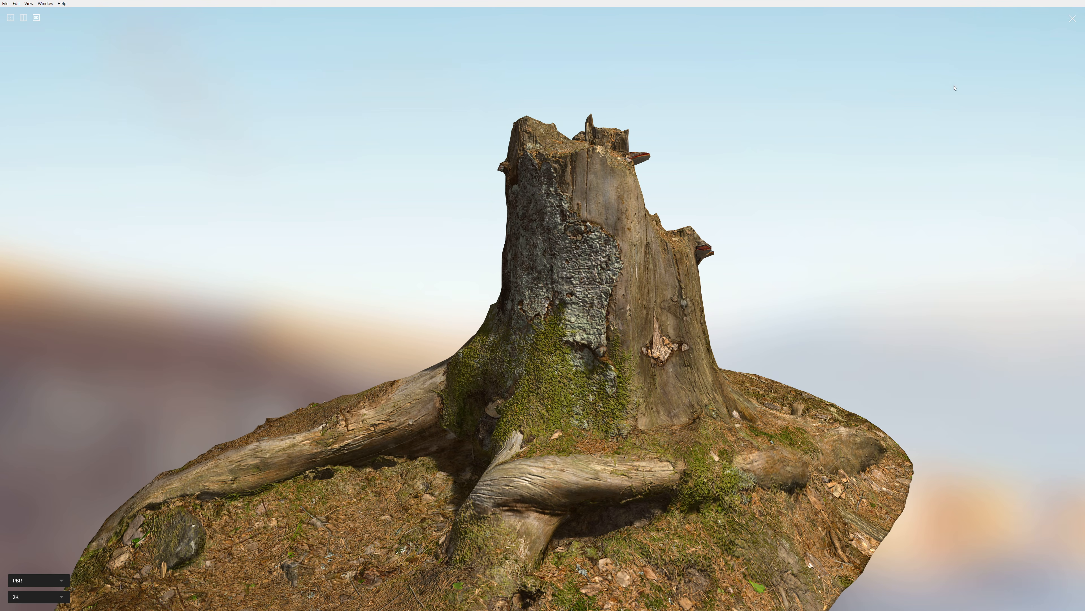
# Orbit the Mossy Stump once more, then close its full-screen 3D preview and asset details to return to the local Megascans grid.
pyautogui.moveTo(954, 88); pyautogui.dragTo(1013, 59)
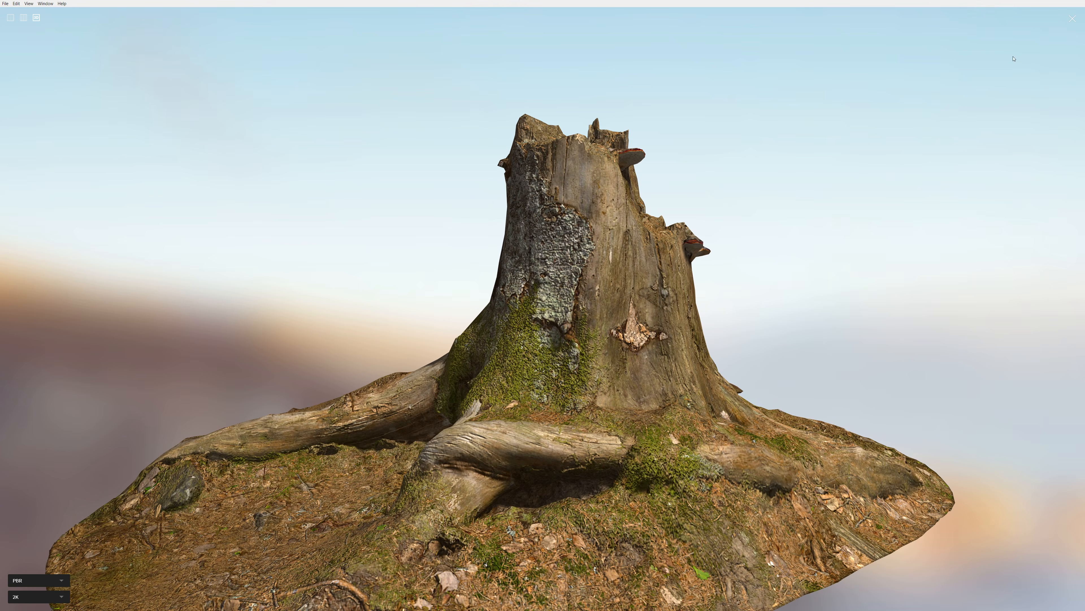
pyautogui.click(1072, 19)
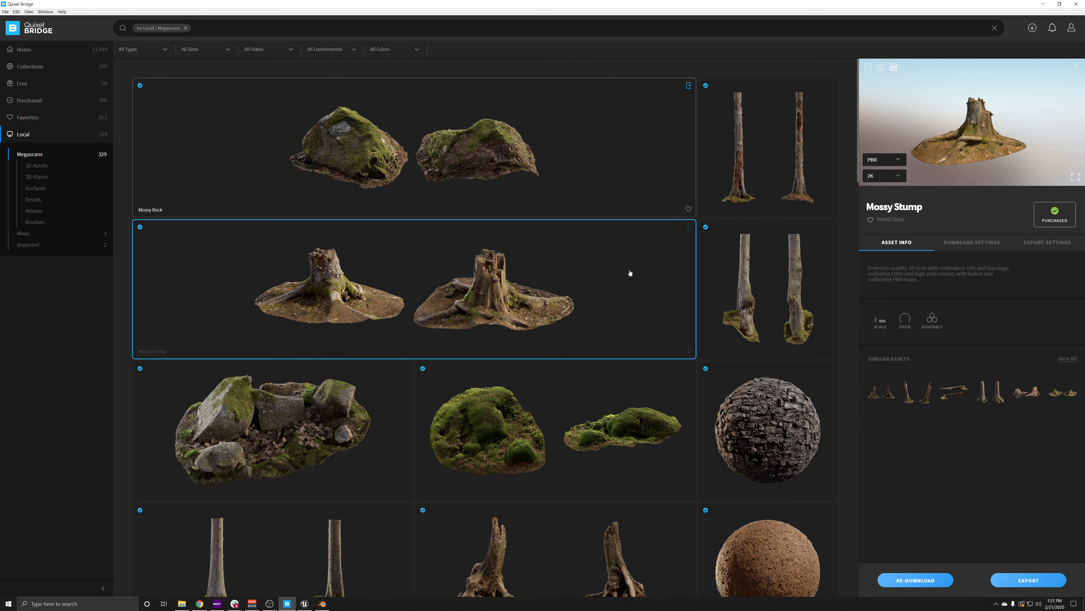
pyautogui.click(1076, 66)
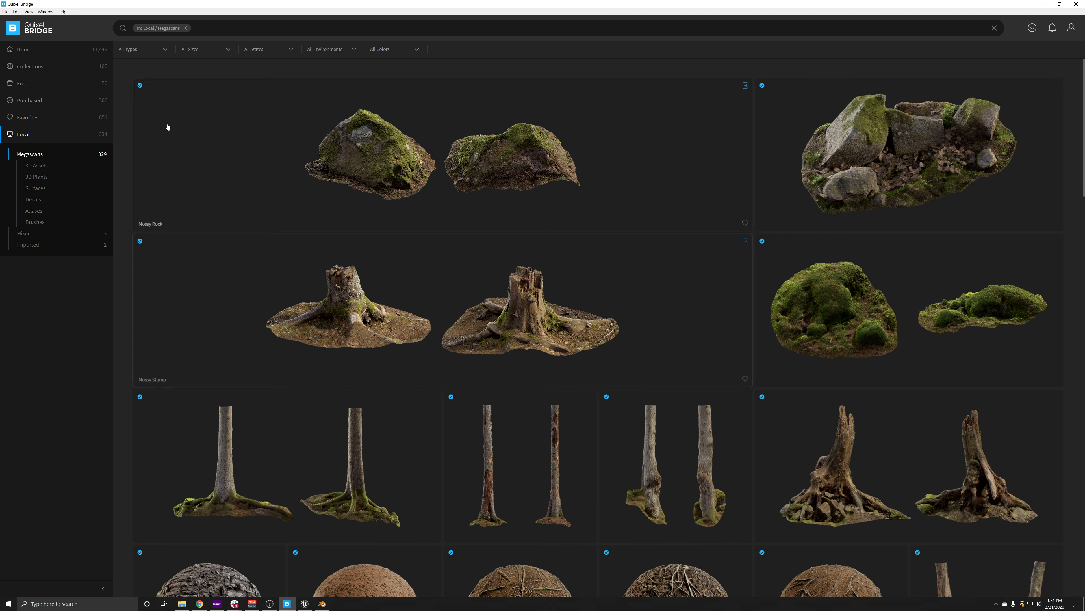
# Return to the Home page and look over its featured banners and the New Surfaces, New 3D Models and New 3D Plants rows.
pyautogui.click(24, 50)
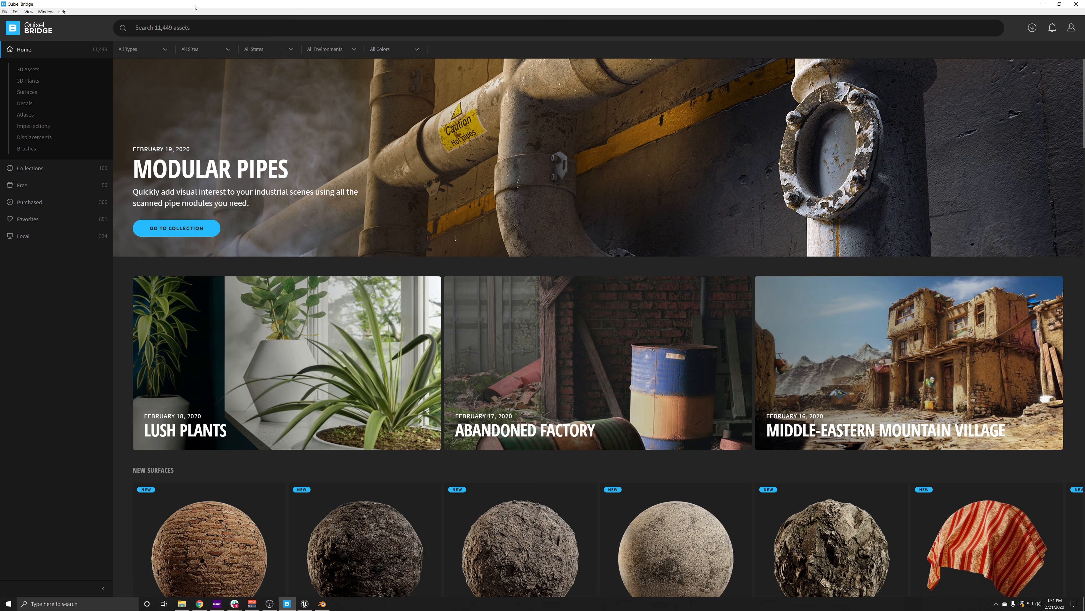
pyautogui.scroll(-10, 576, 190)
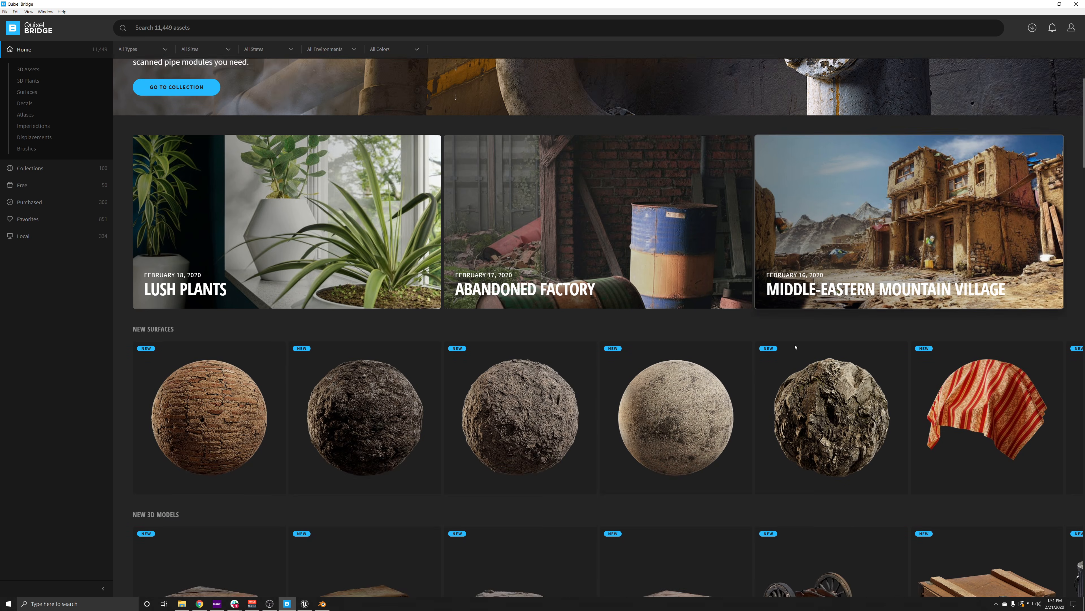
pyautogui.scroll(10, 596, 305)
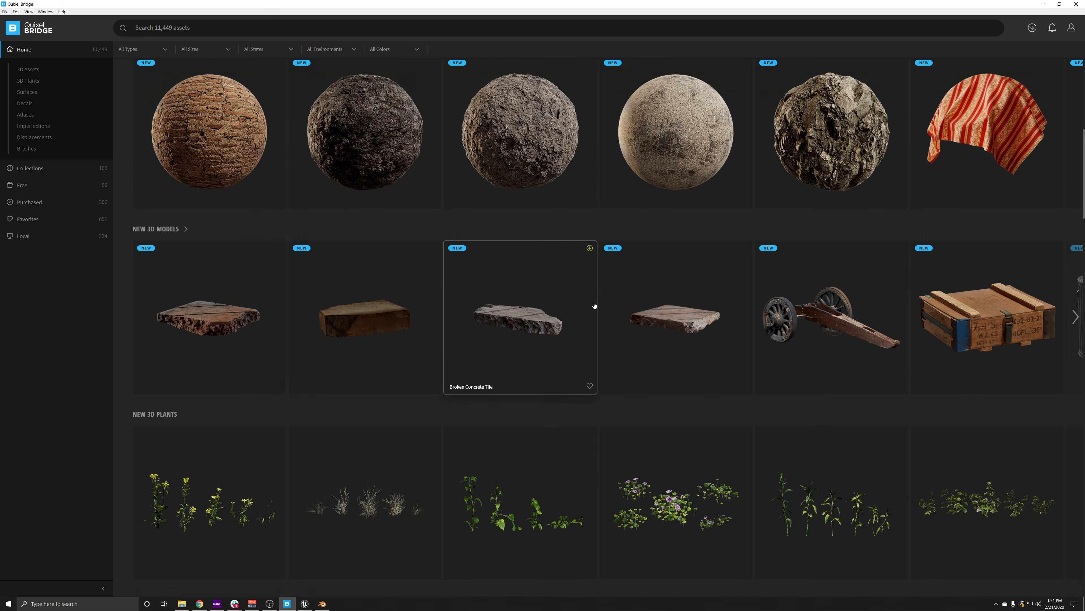
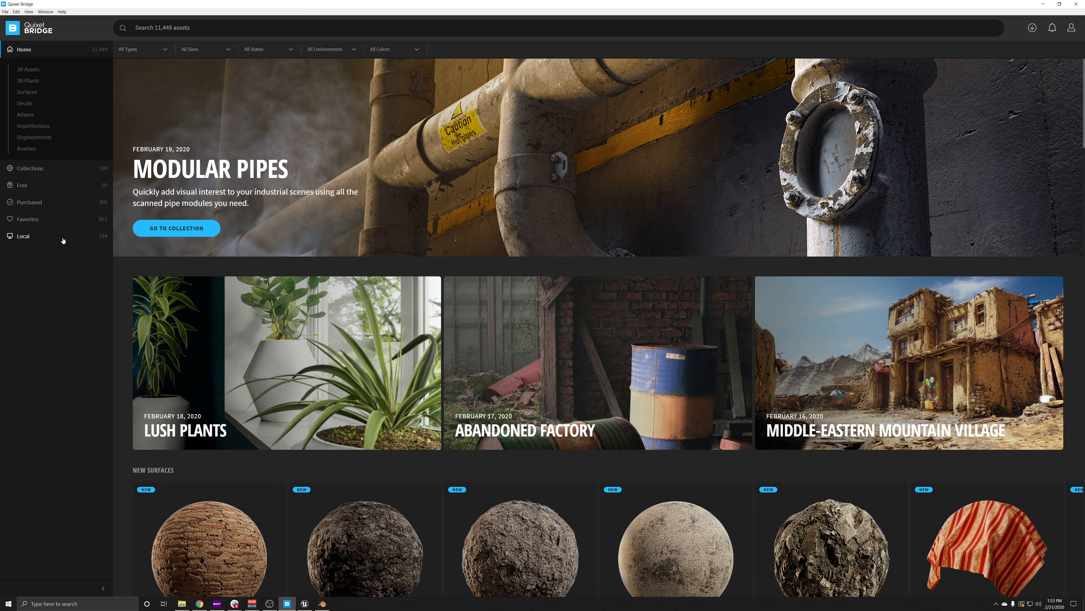
# Look over the Collections overview and the Home page in alternation, finishing on the Home page.
pyautogui.click(30, 168)
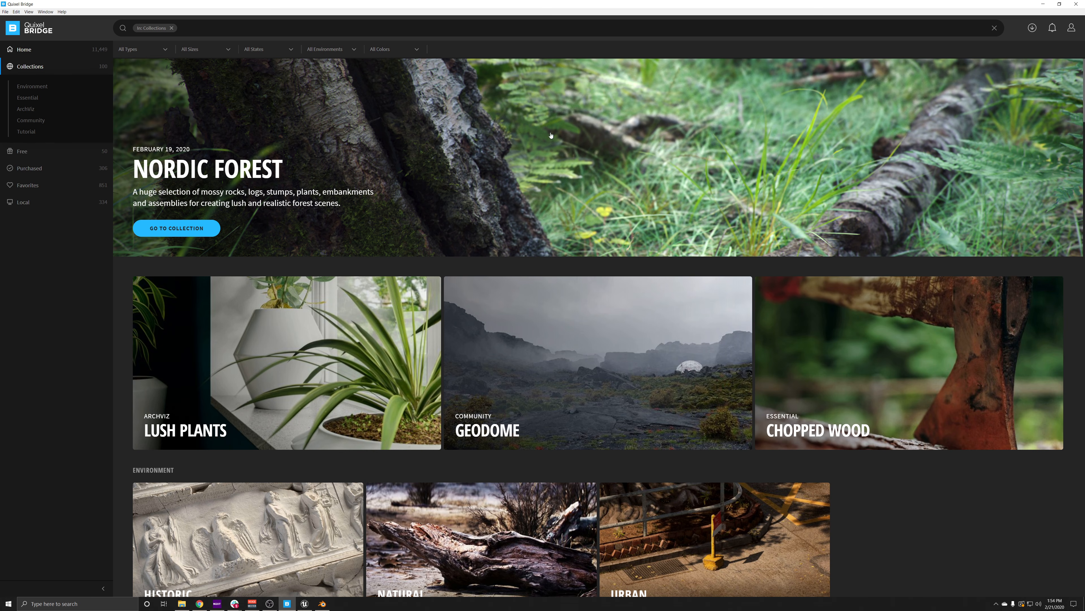
pyautogui.scroll(-4, 413, 344)
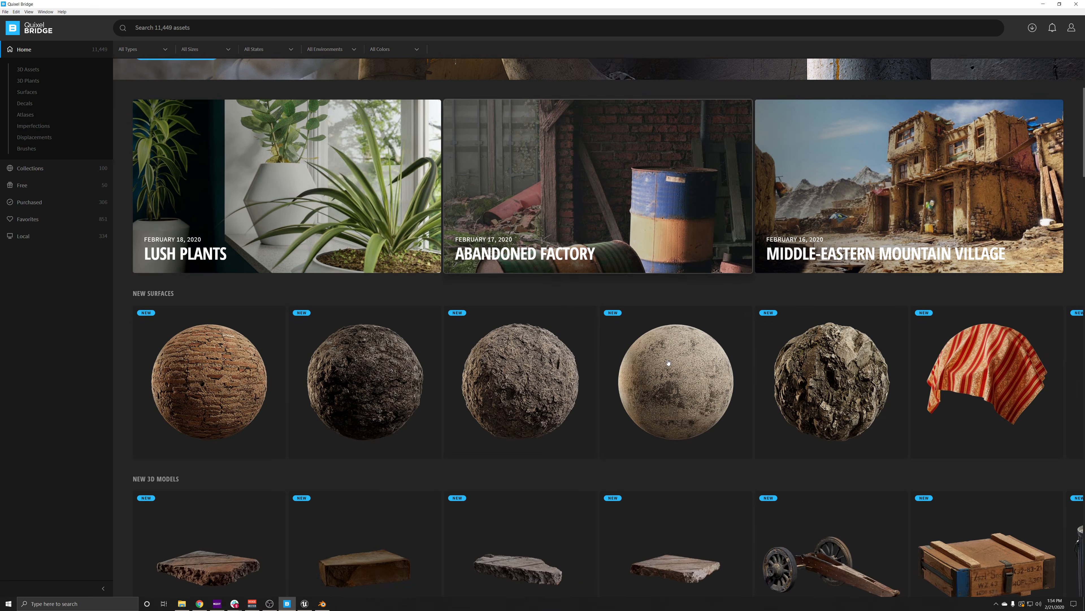
pyautogui.scroll(4, 413, 344)
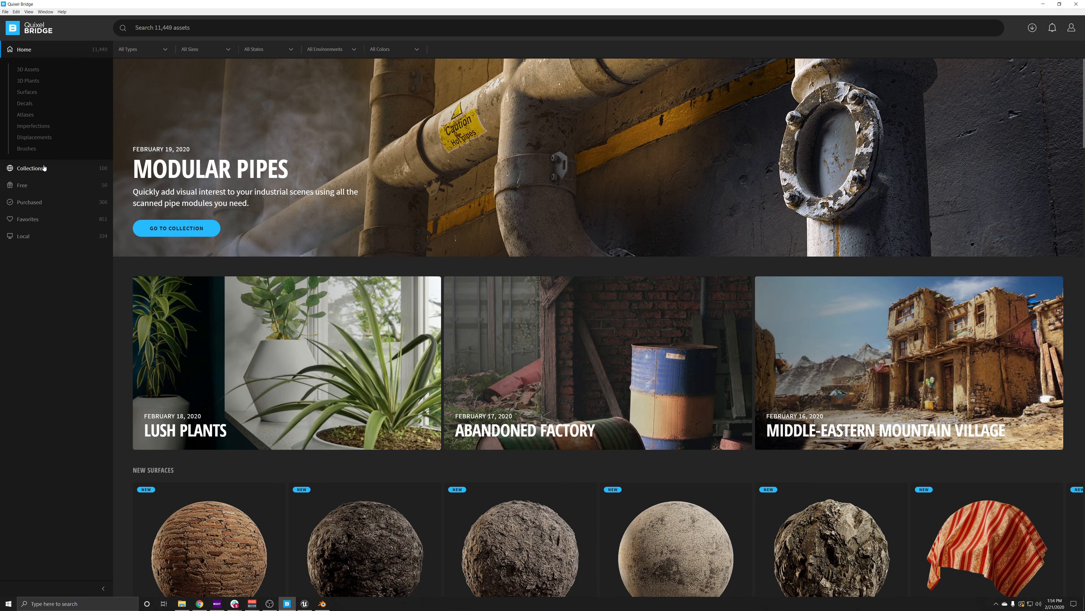
pyautogui.click(30, 168)
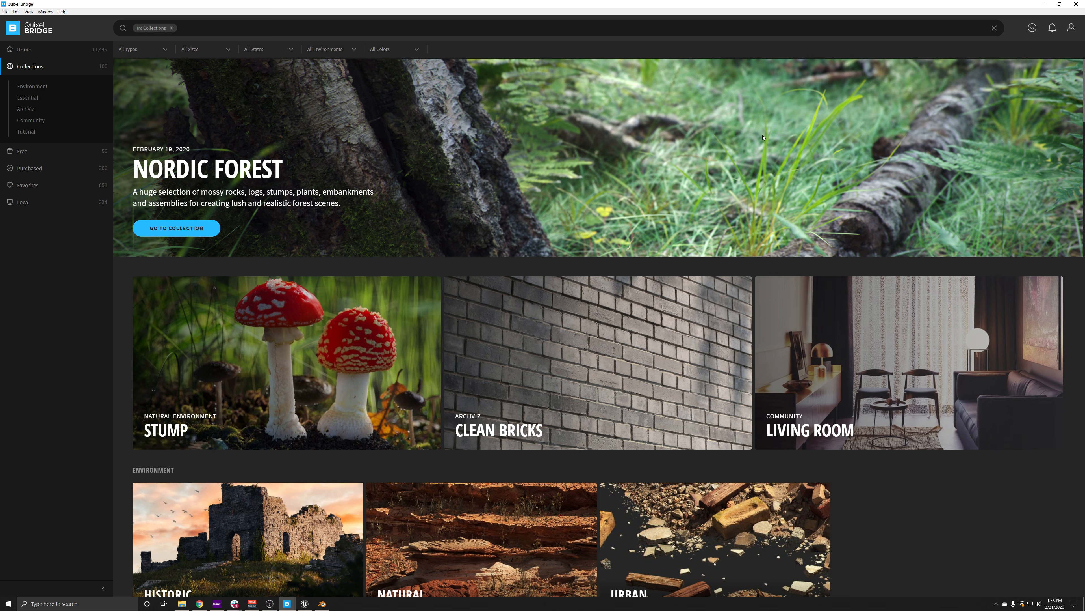
pyautogui.click(49, 54)
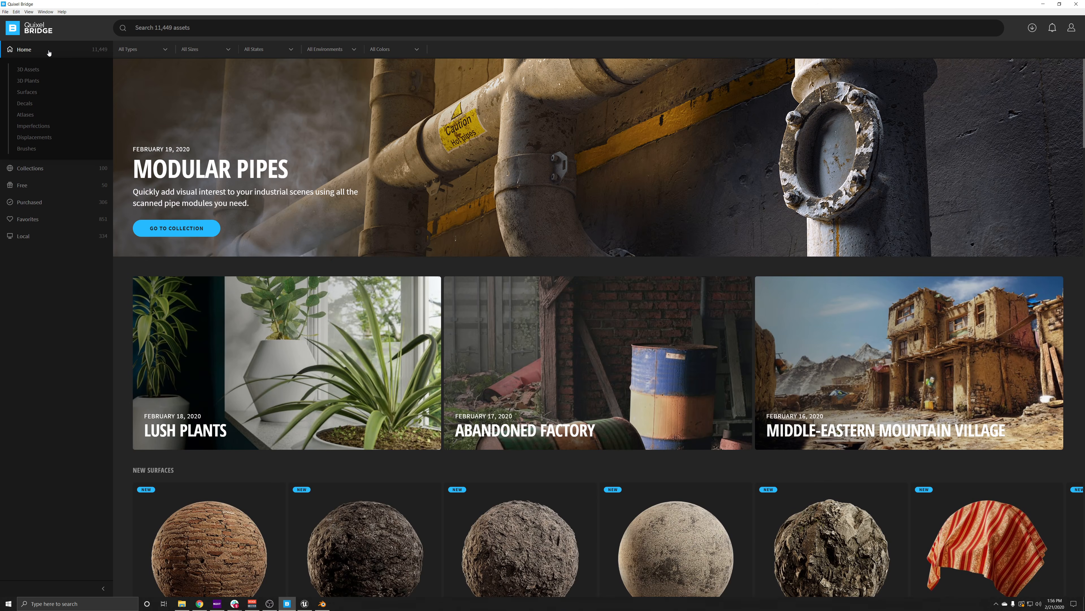